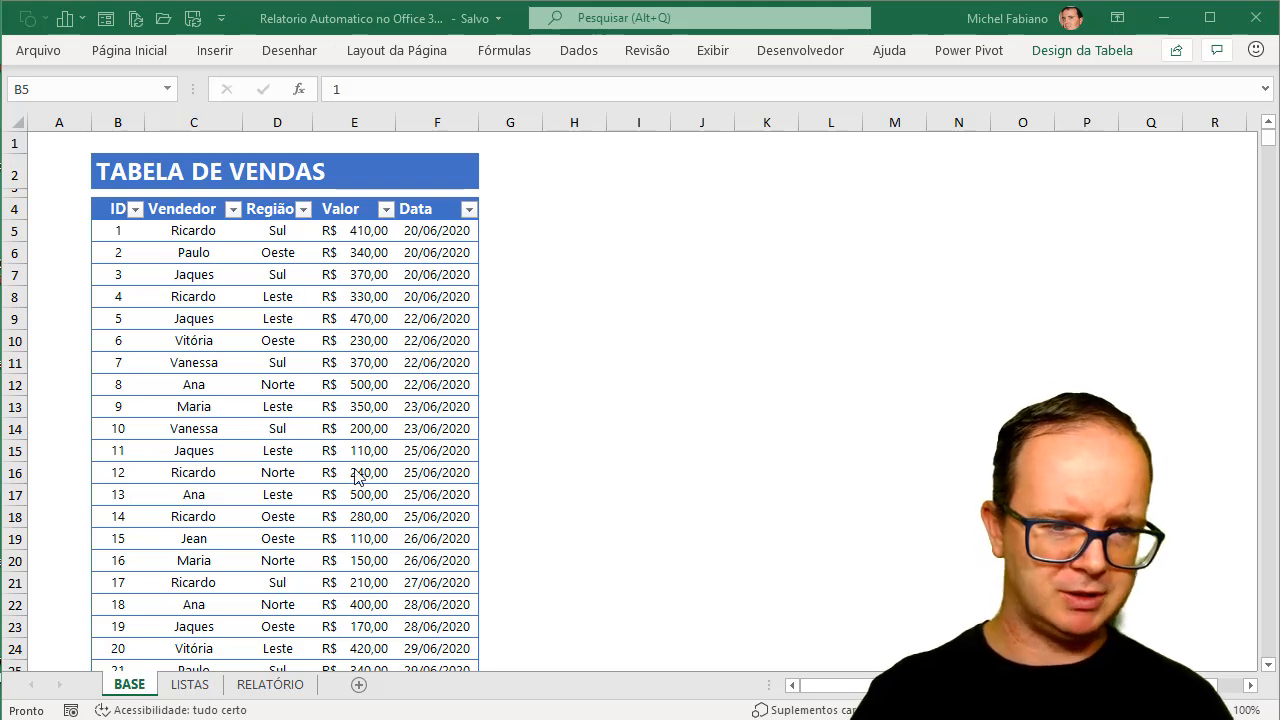
# - In the RELATÓRIO sheet, set VENDEDOR to the salesperson listed right after the current one and REGIÃO to Leste
pyautogui.click(181, 690)
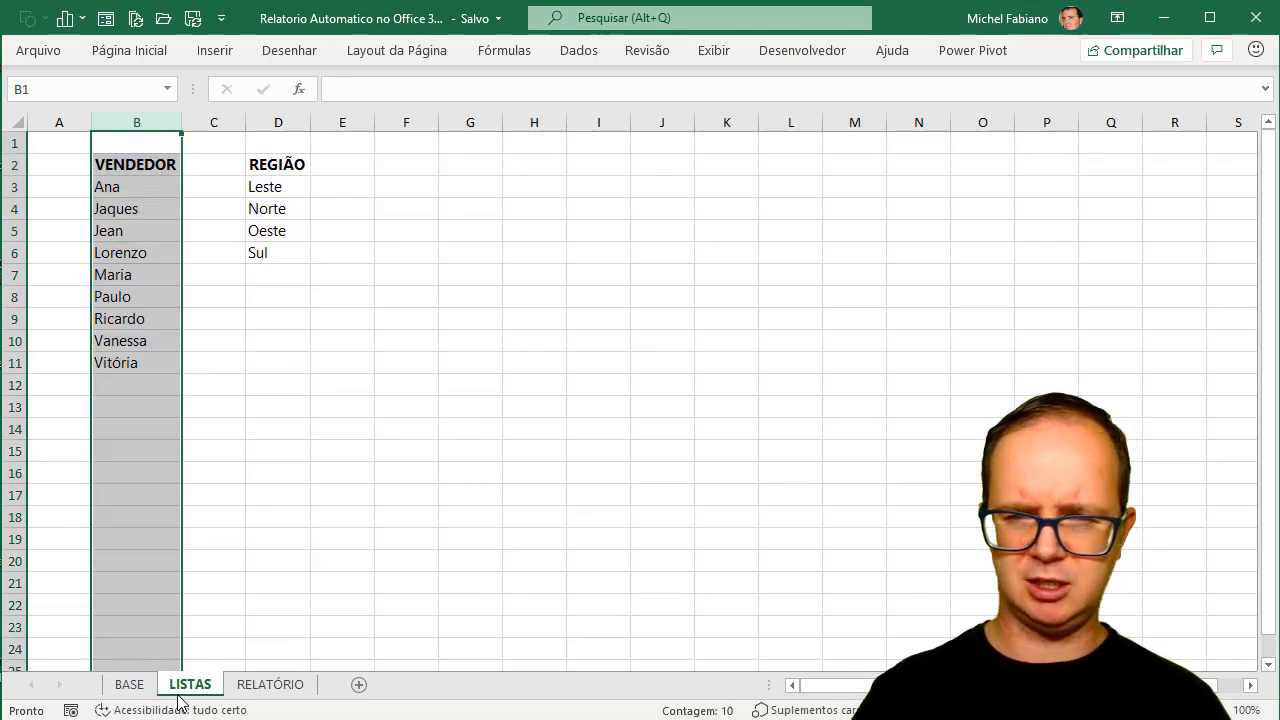
pyautogui.click(248, 690)
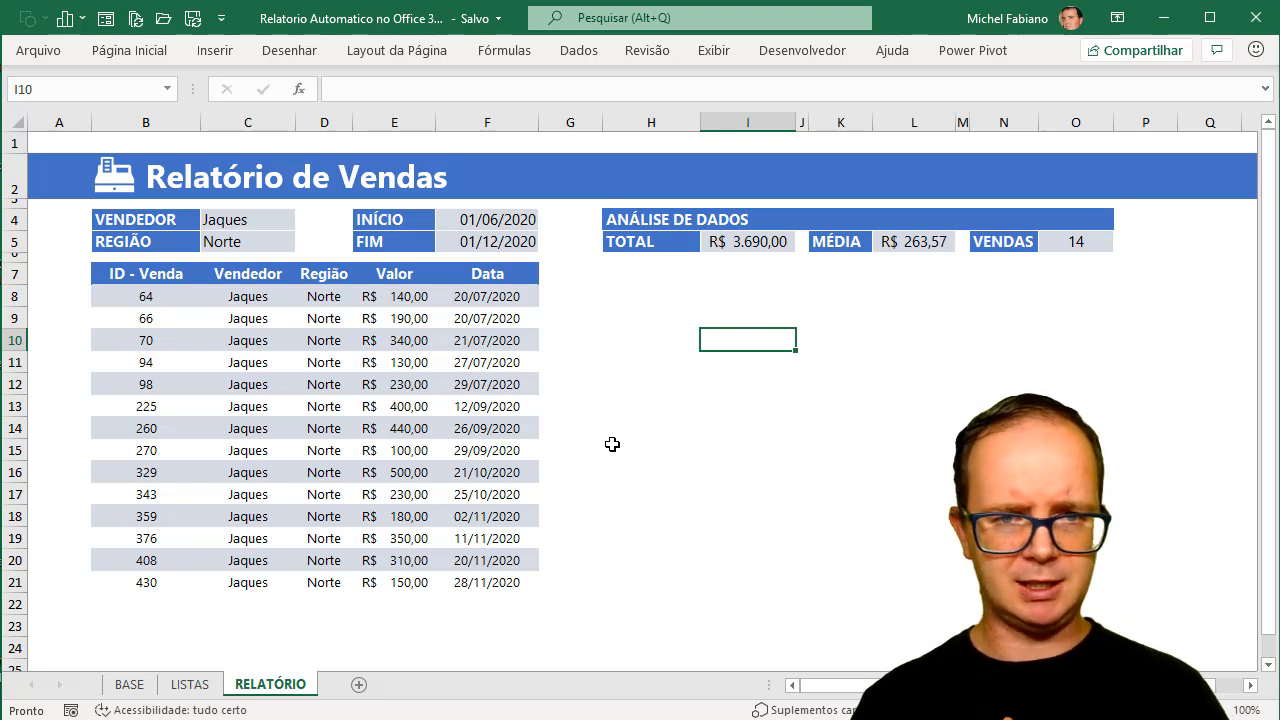
pyautogui.click(283, 216)
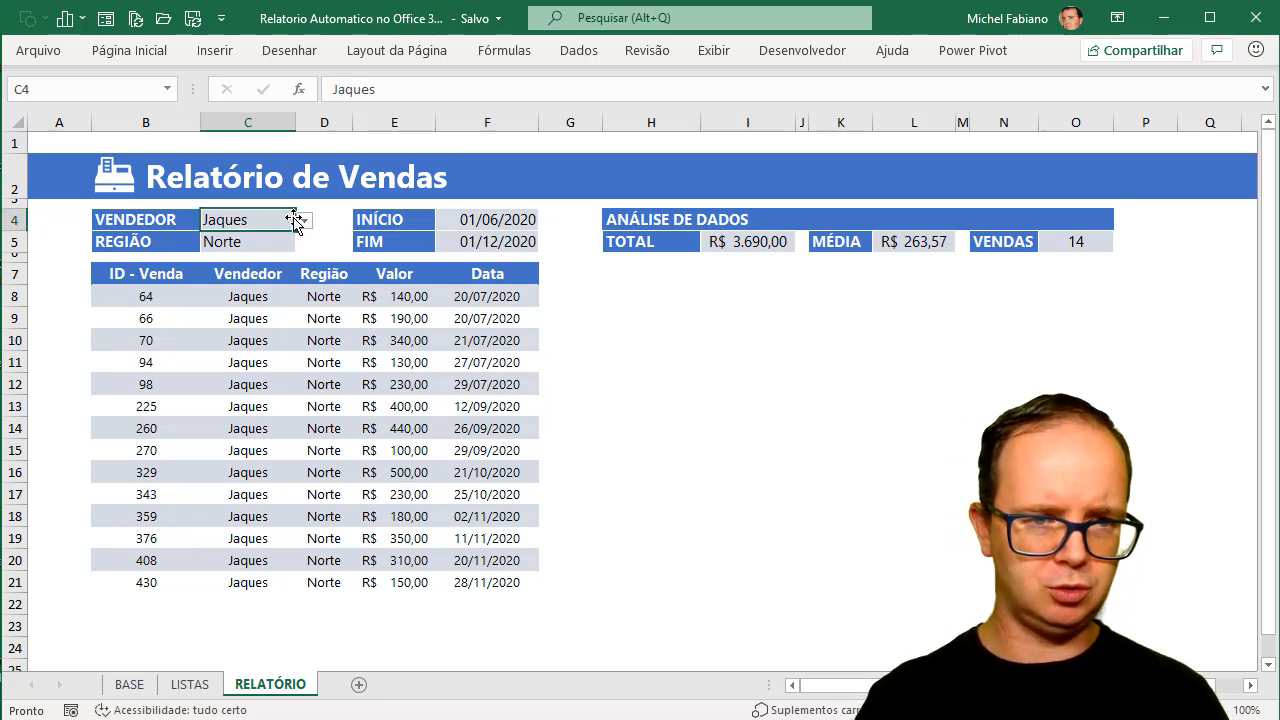
pyautogui.click(305, 226)
pyautogui.click(266, 251)
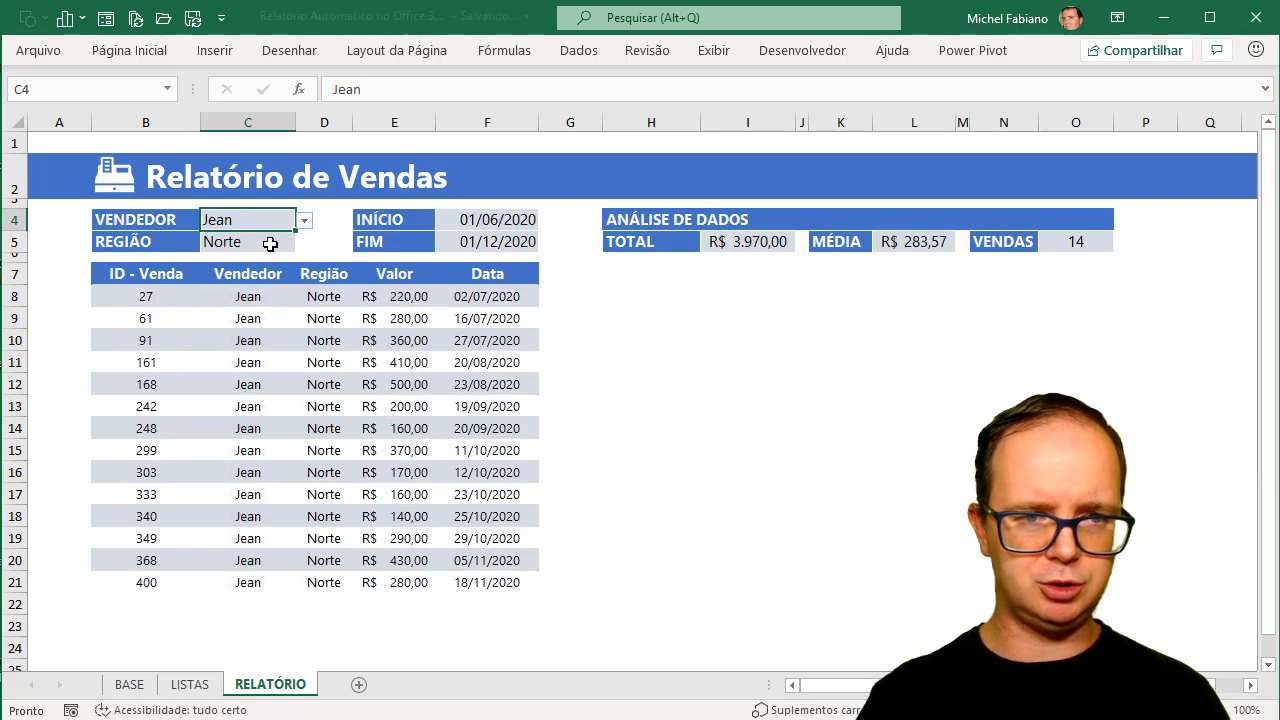
pyautogui.click(273, 241)
pyautogui.click(304, 243)
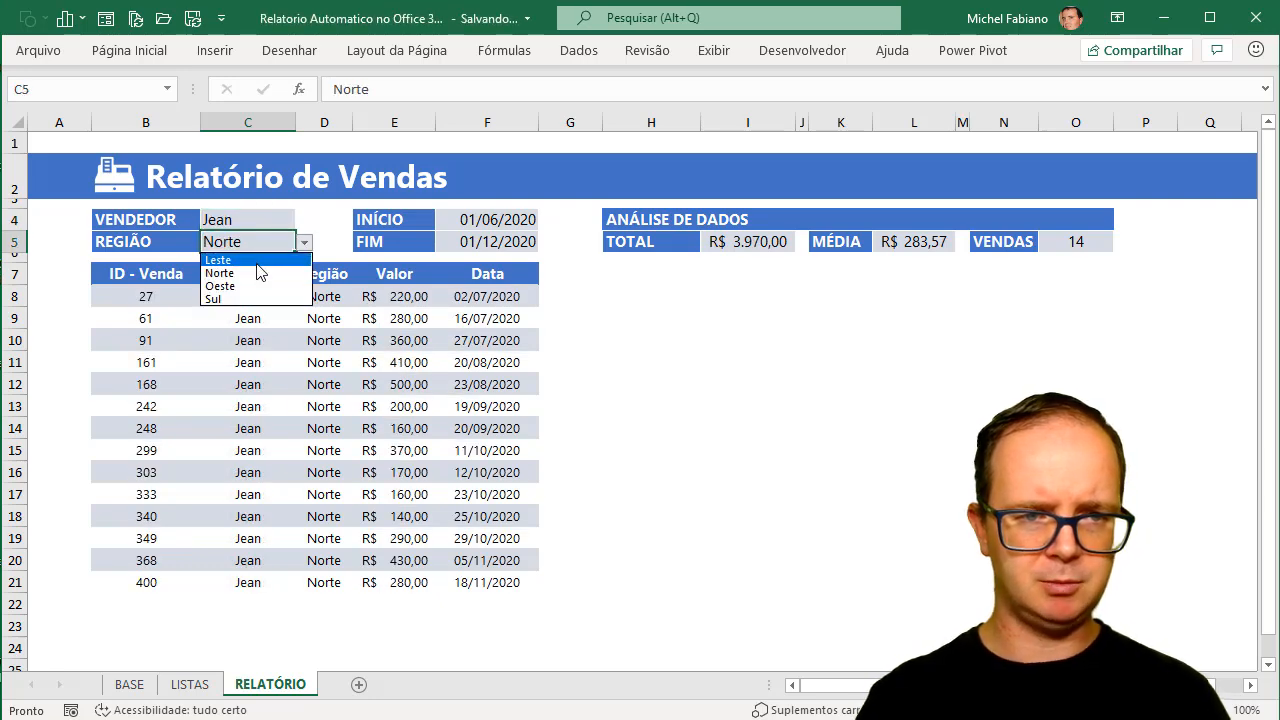
pyautogui.click(258, 266)
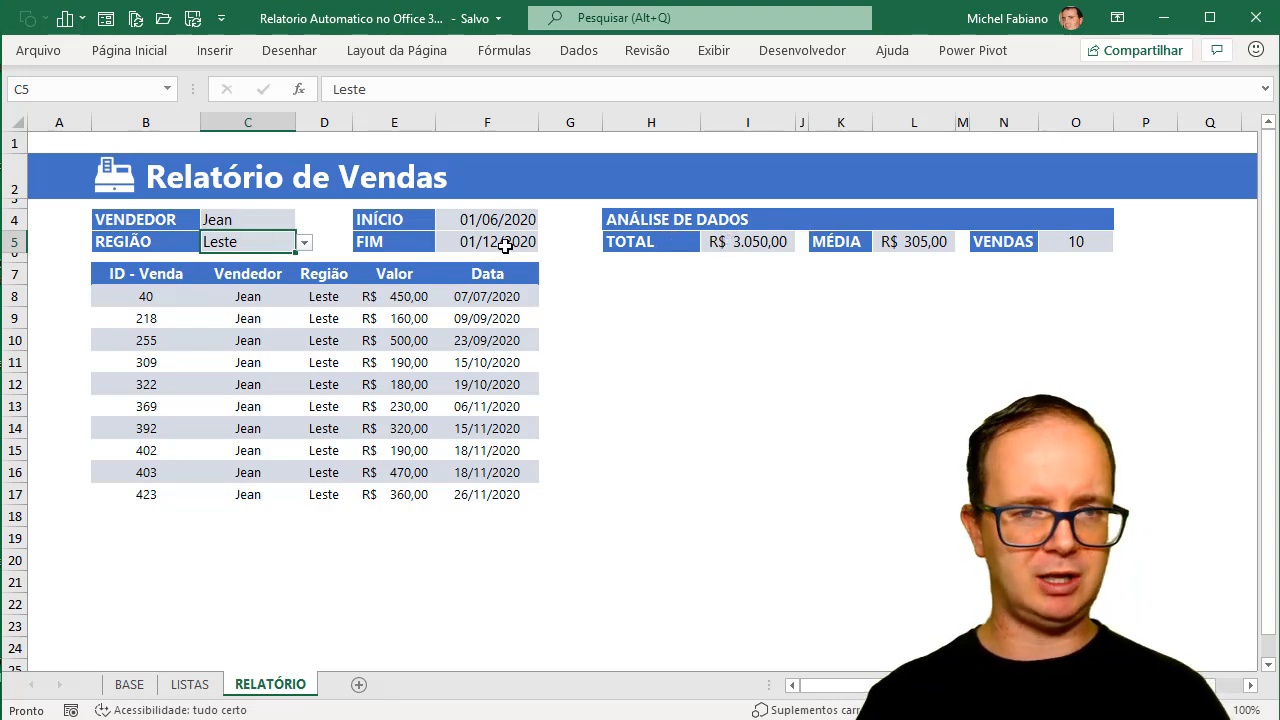
# - Set the report's INÍCIO date to 01-08-2020
pyautogui.click(913, 244)
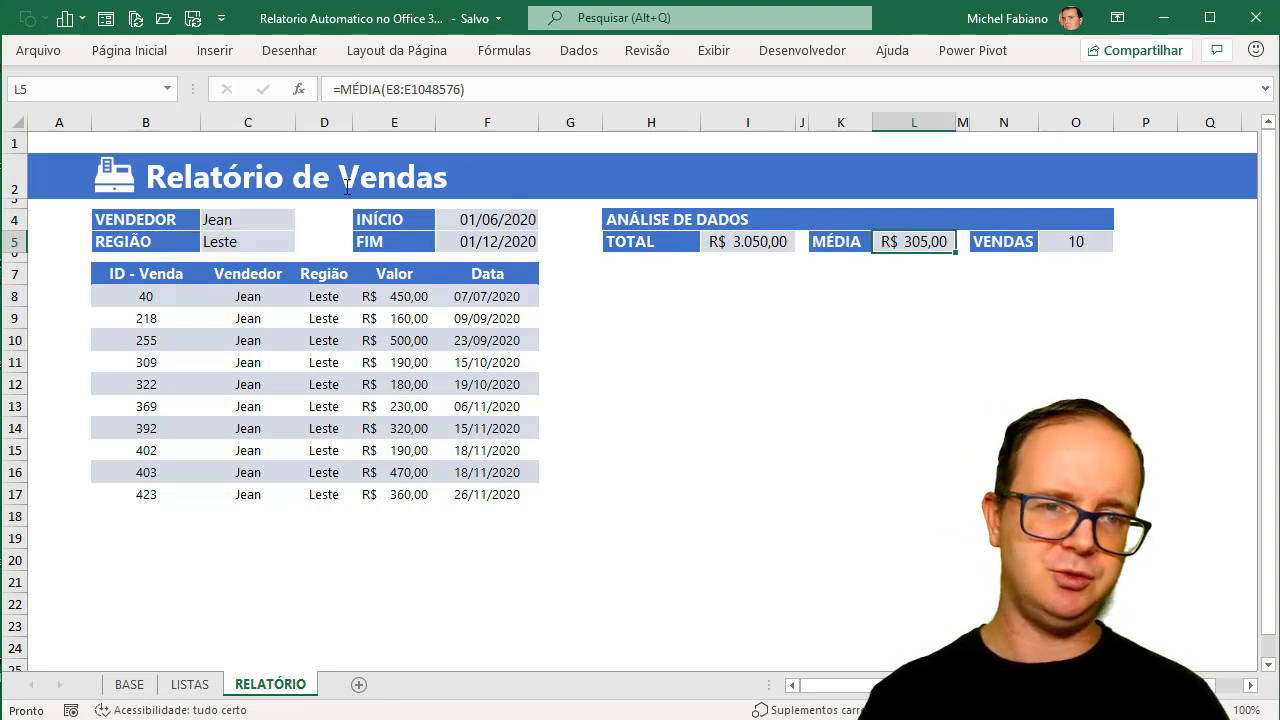
pyautogui.click(508, 219)
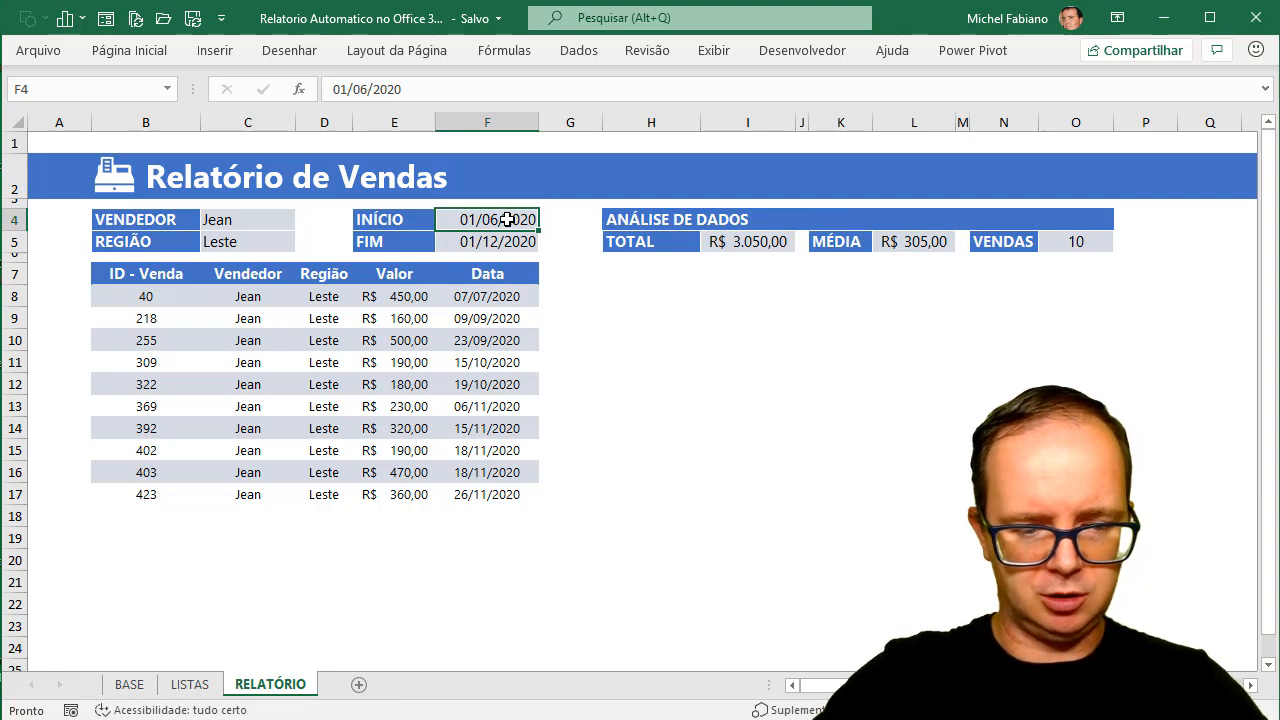
pyautogui.write('01-08')
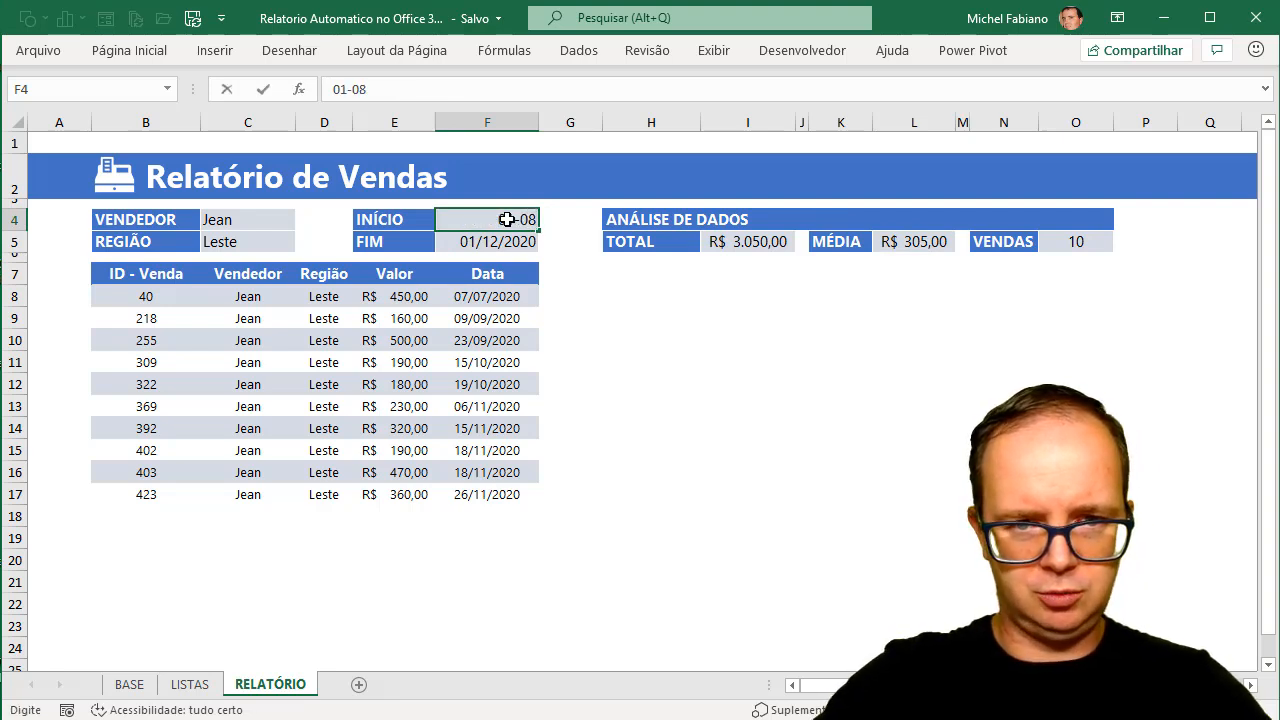
pyautogui.write('-2020')
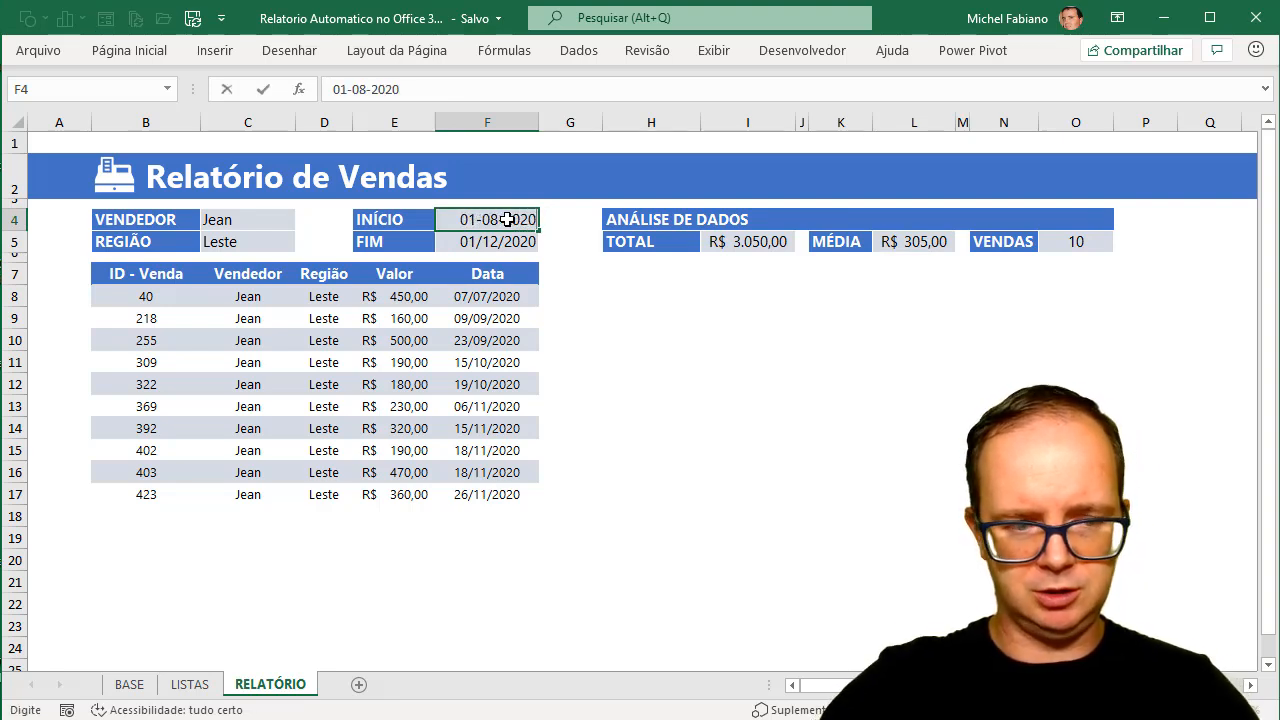
pyautogui.press('Tab')
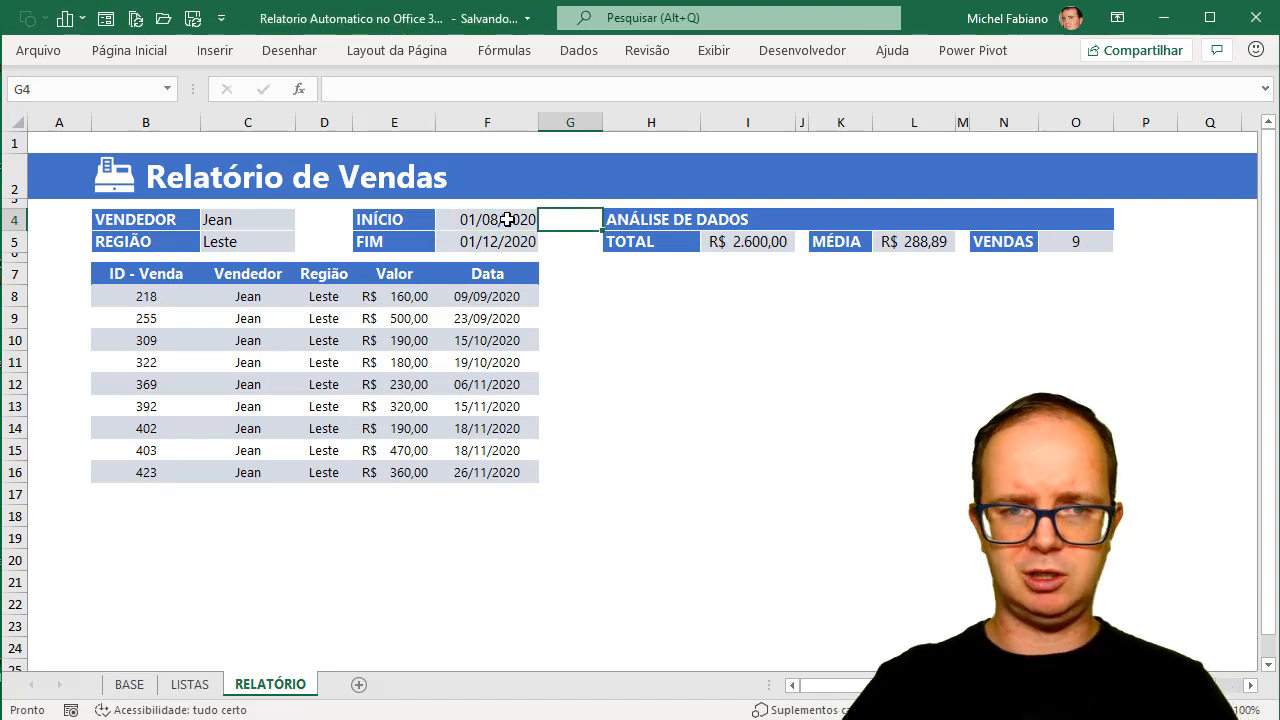
# - Switch the report's REGIÃO to Norte and VENDEDOR to the next salesperson in the list
pyautogui.click(256, 241)
pyautogui.click(303, 243)
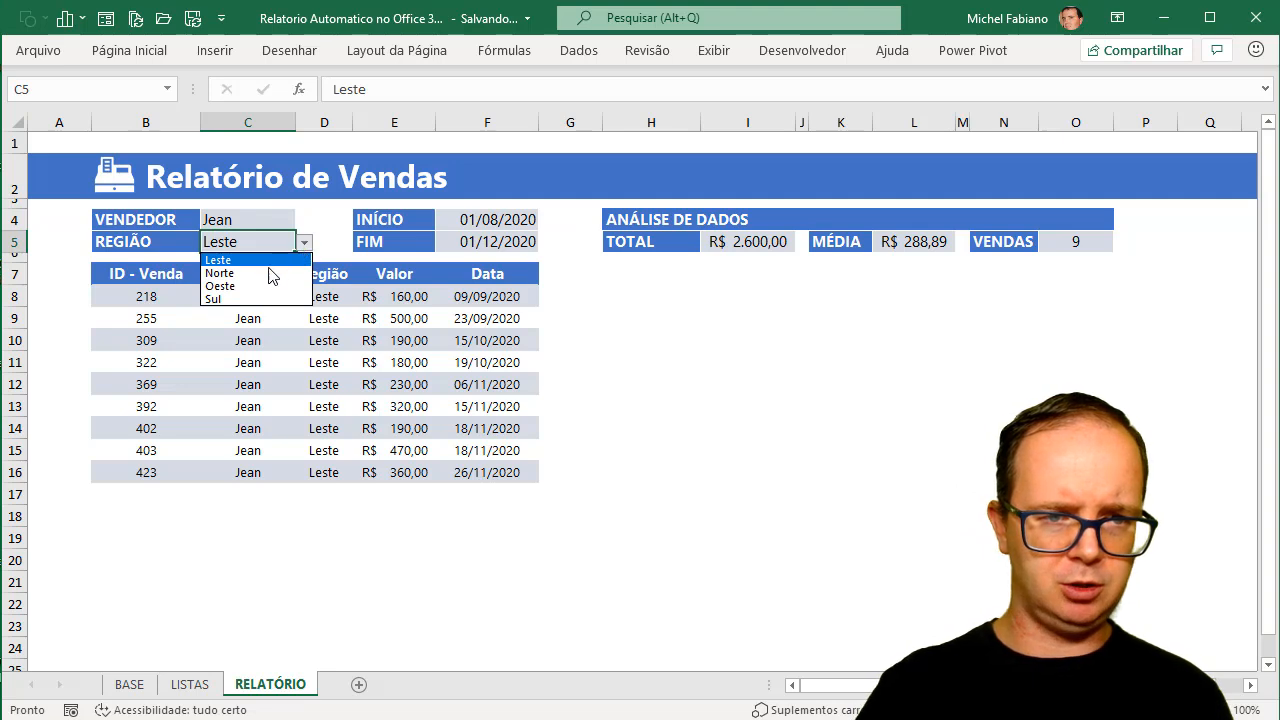
pyautogui.click(268, 269)
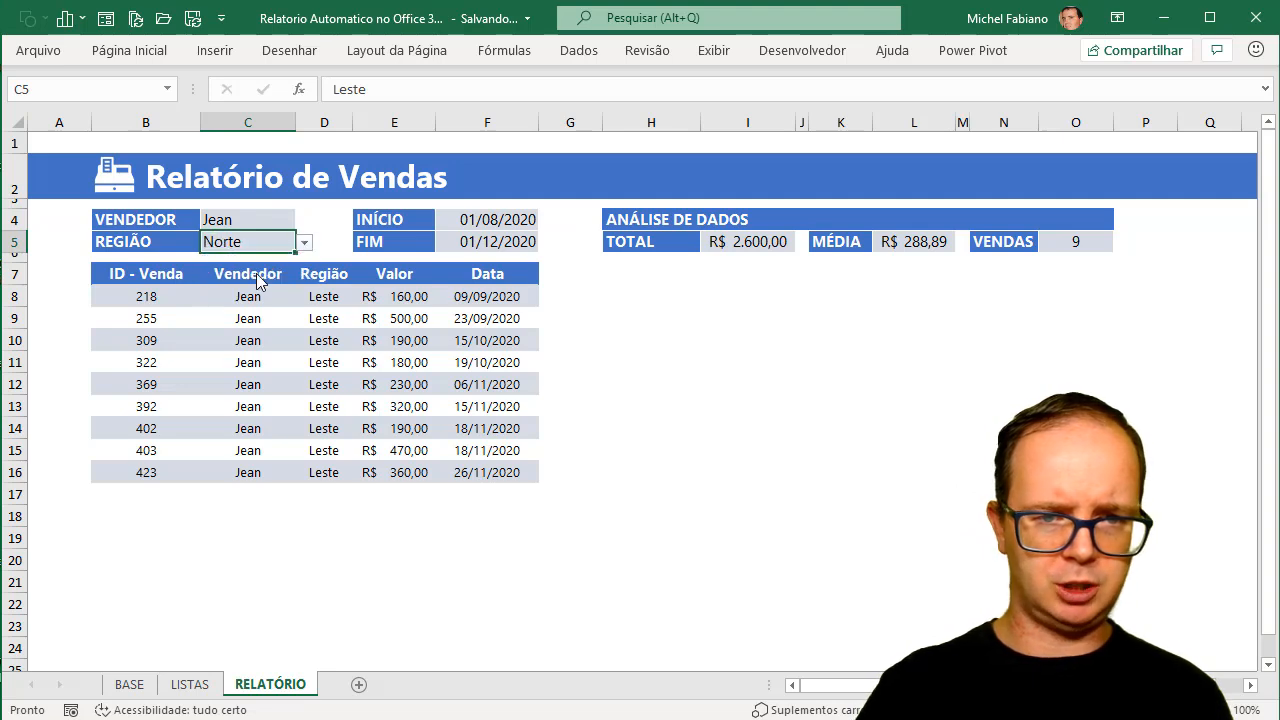
pyautogui.click(262, 217)
pyautogui.click(303, 221)
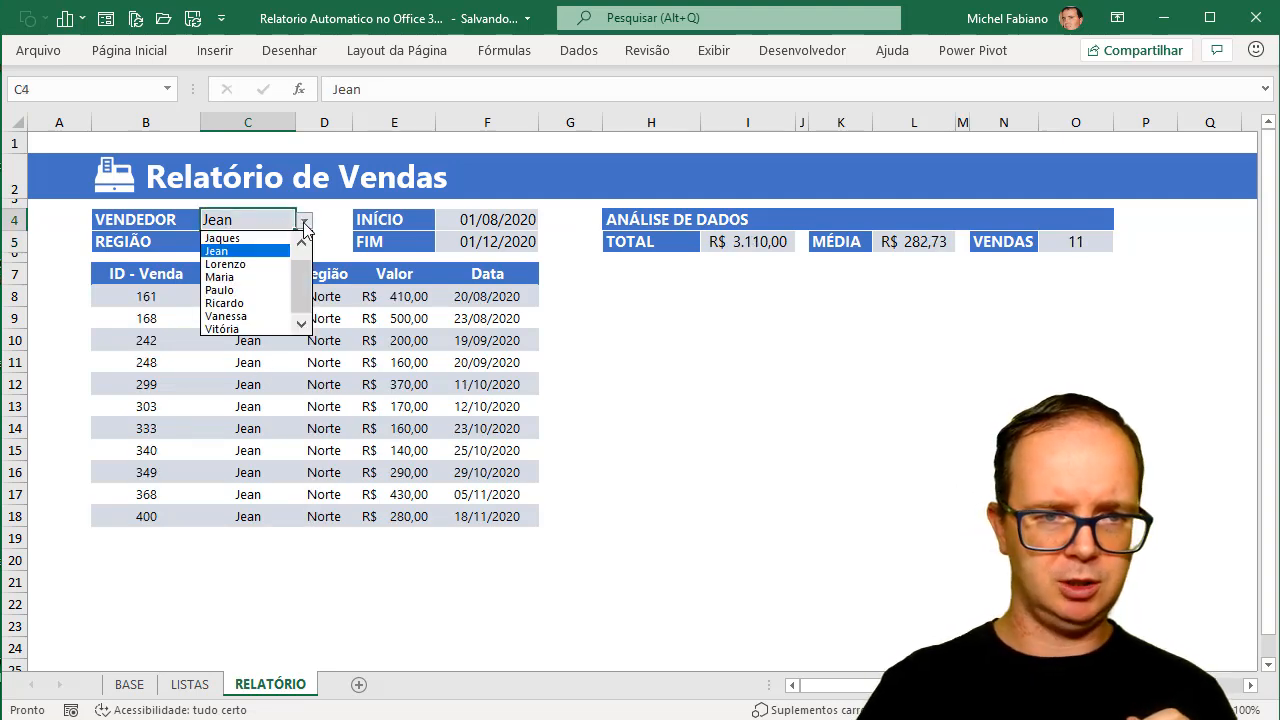
pyautogui.click(256, 266)
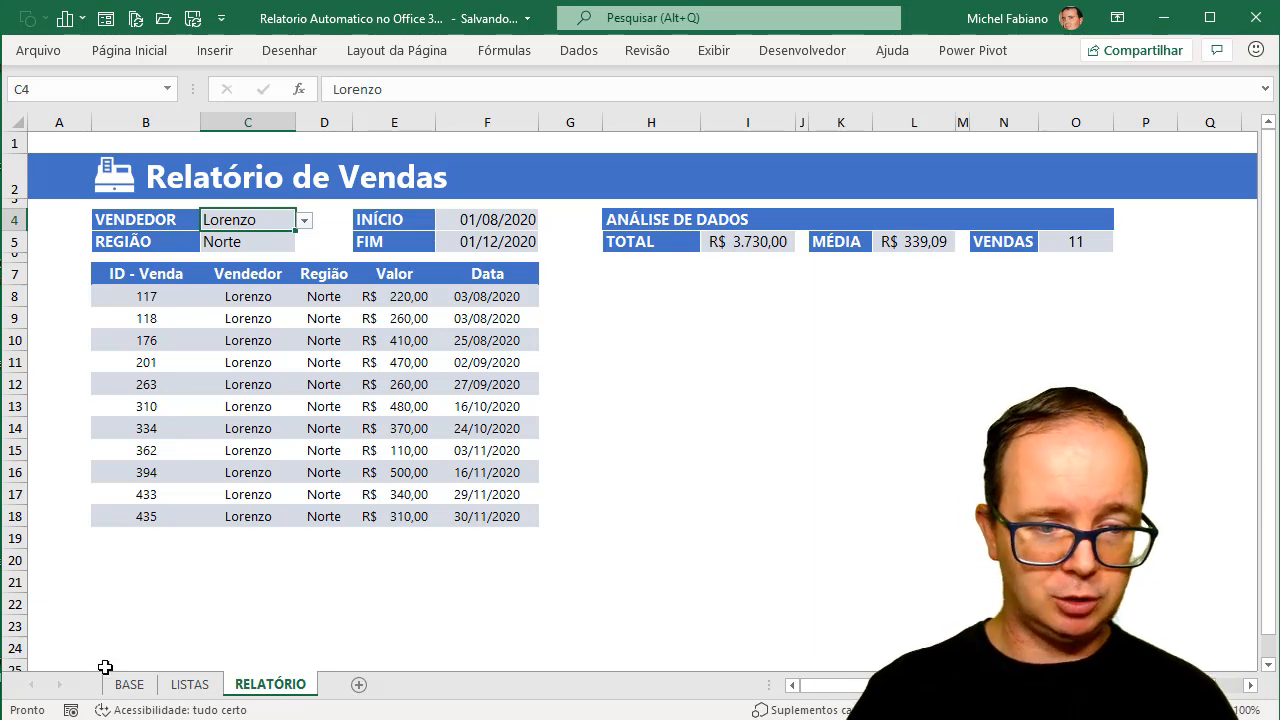
# - Add a new worksheet after the BASE sheet and name it Lista de Dados
pyautogui.click(131, 686)
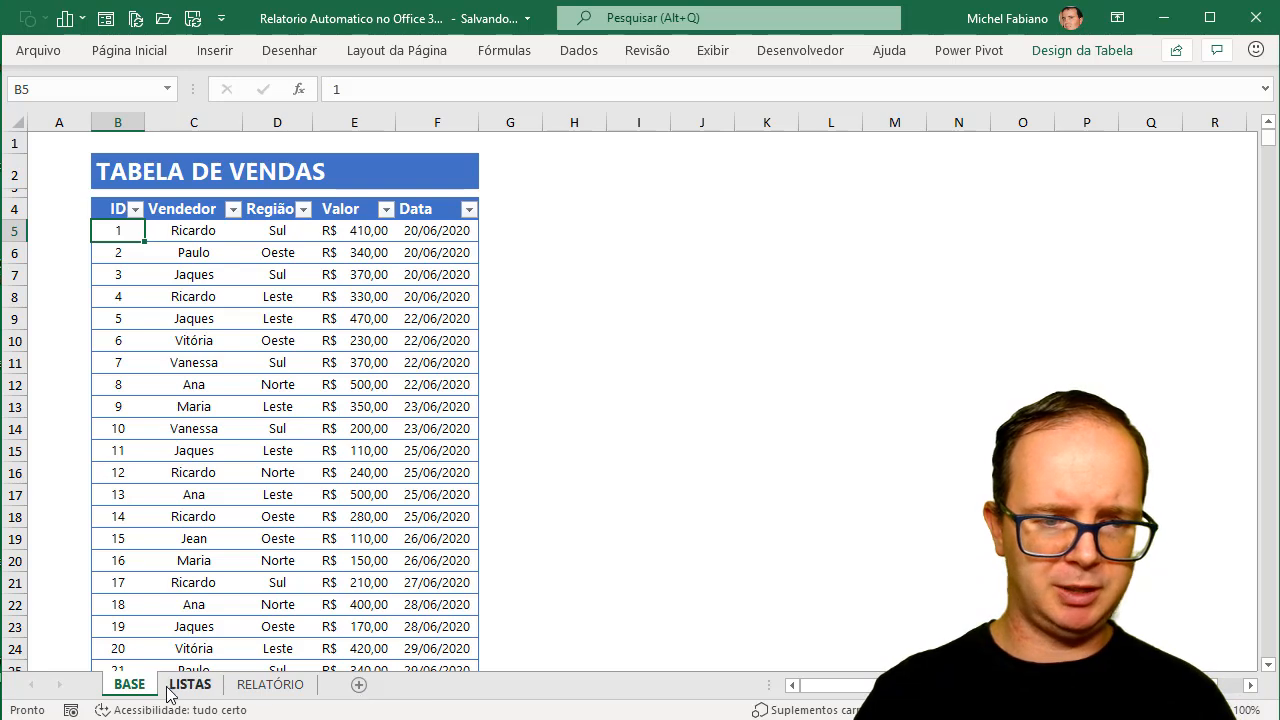
pyautogui.click(359, 686)
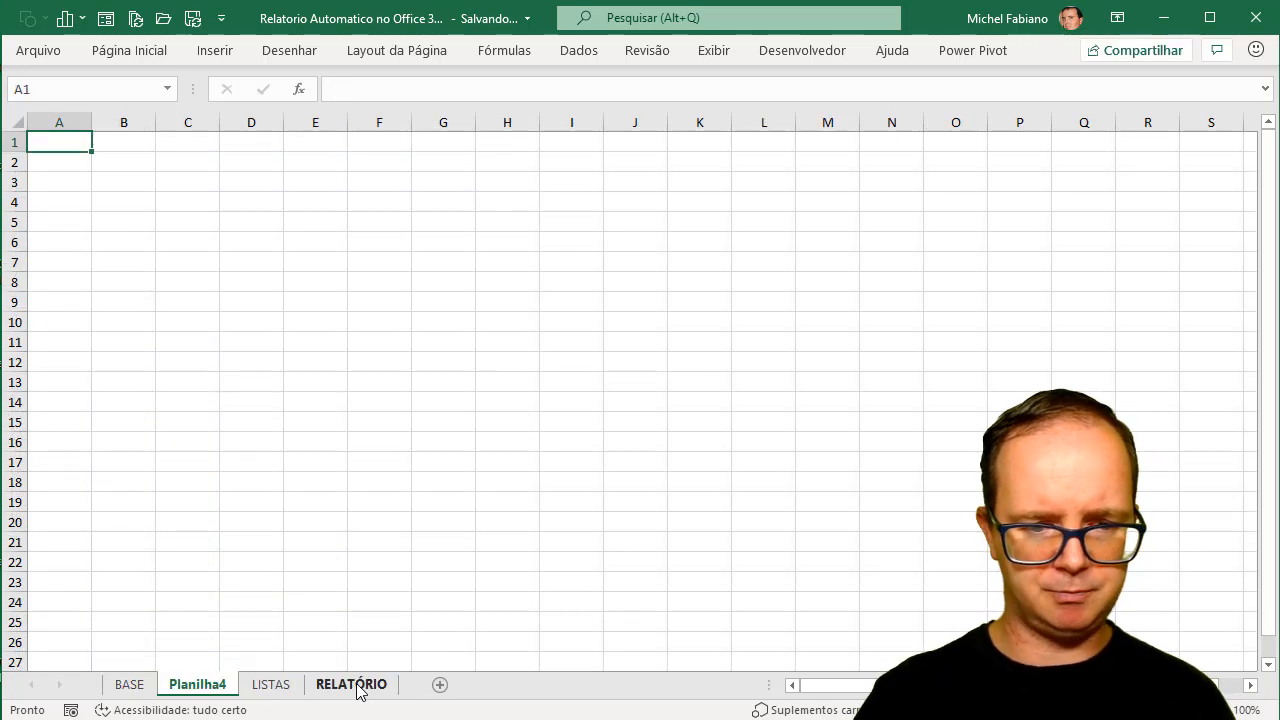
pyautogui.doubleClick(215, 686)
pyautogui.write('Li')
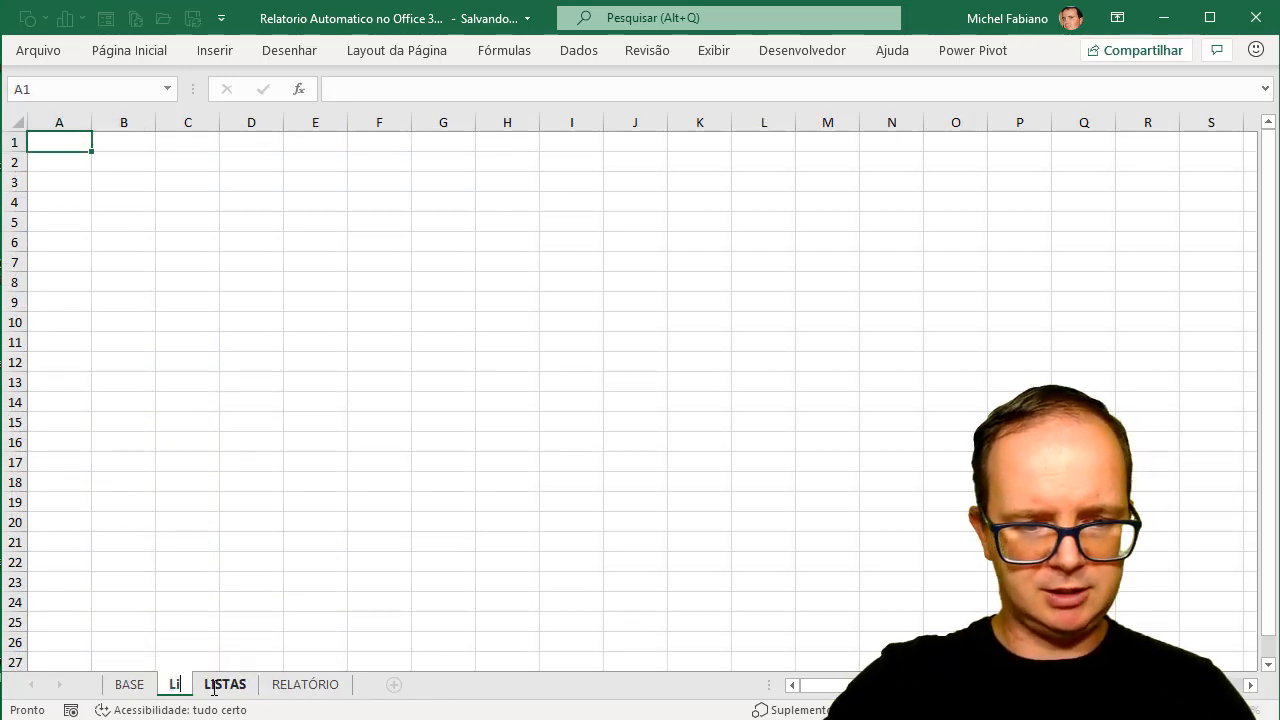
pyautogui.write('sta de Dados')
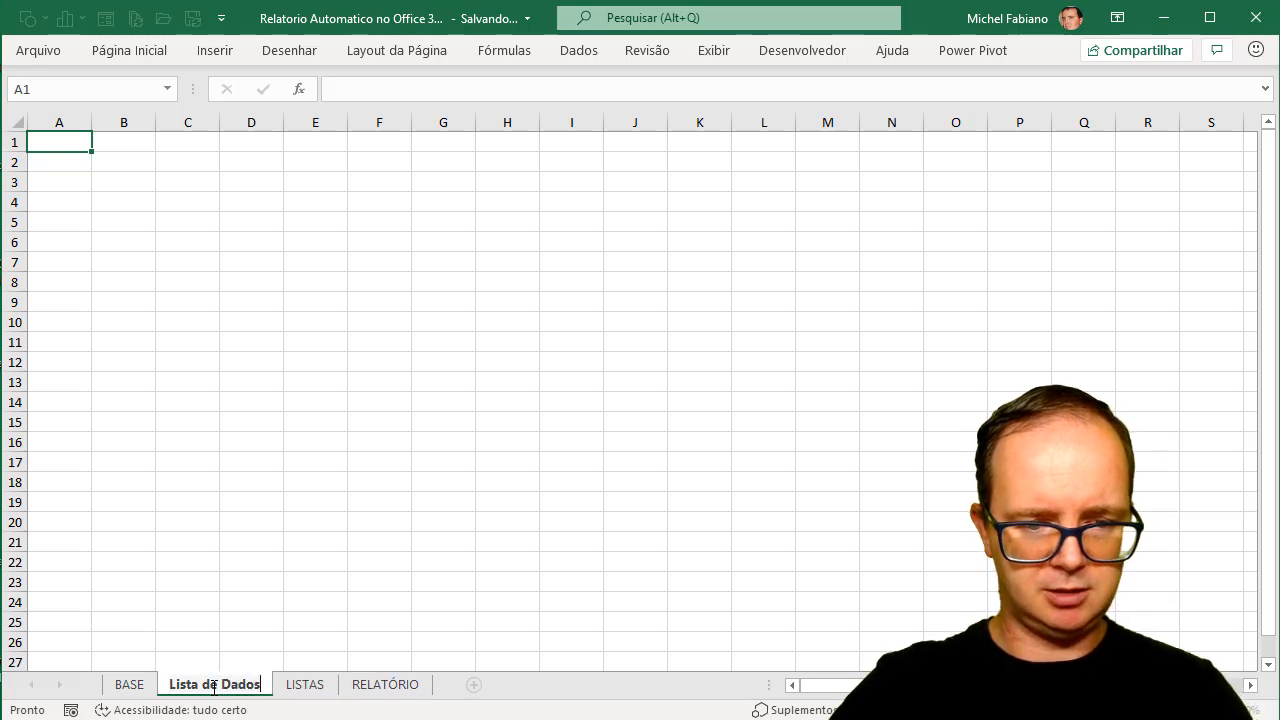
pyautogui.press('Return')
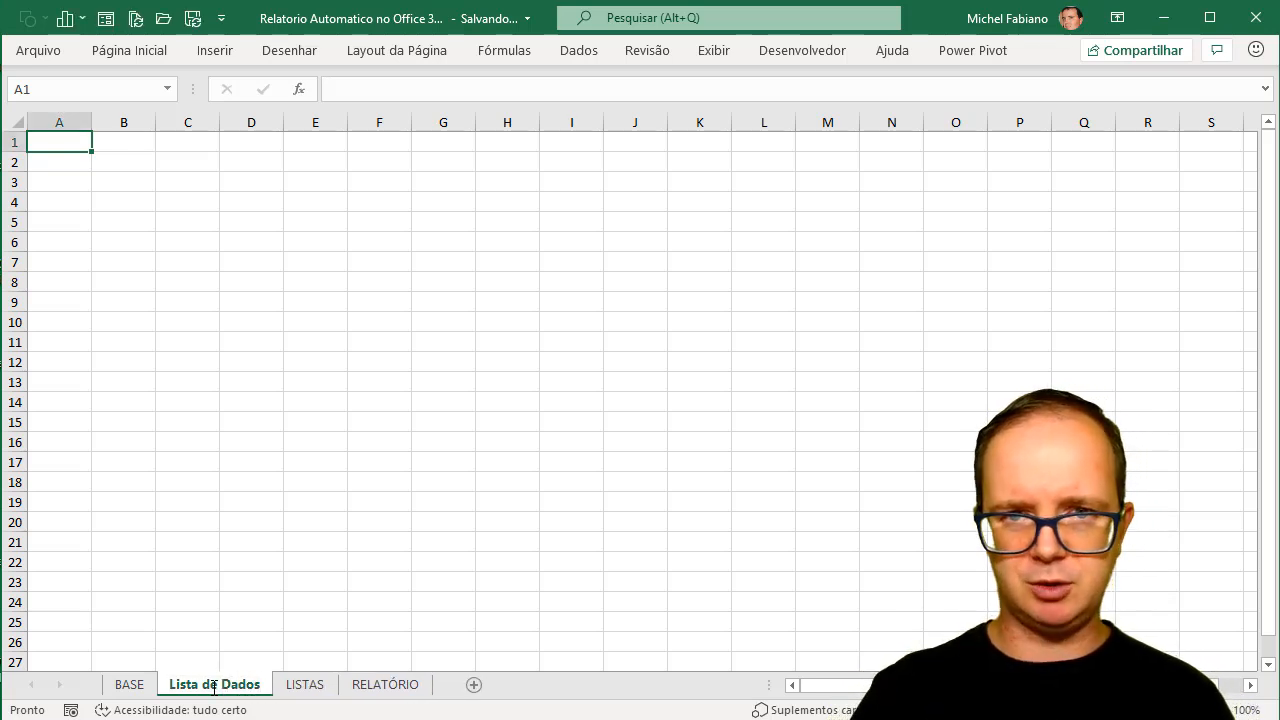
# - Review the Vendedor and Região columns of the sales table in the BASE sheet
pyautogui.click(130, 684)
pyautogui.moveTo(207, 209); pyautogui.dragTo(211, 578)
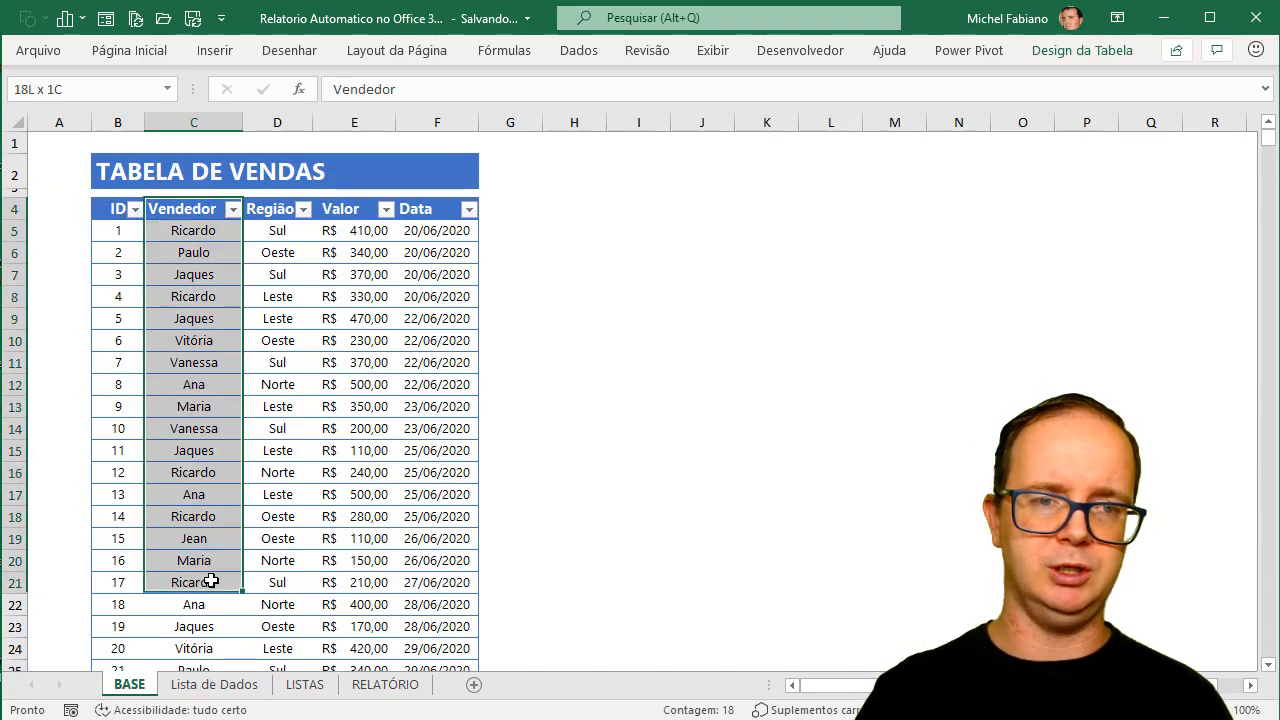
pyautogui.moveTo(283, 208); pyautogui.dragTo(289, 540)
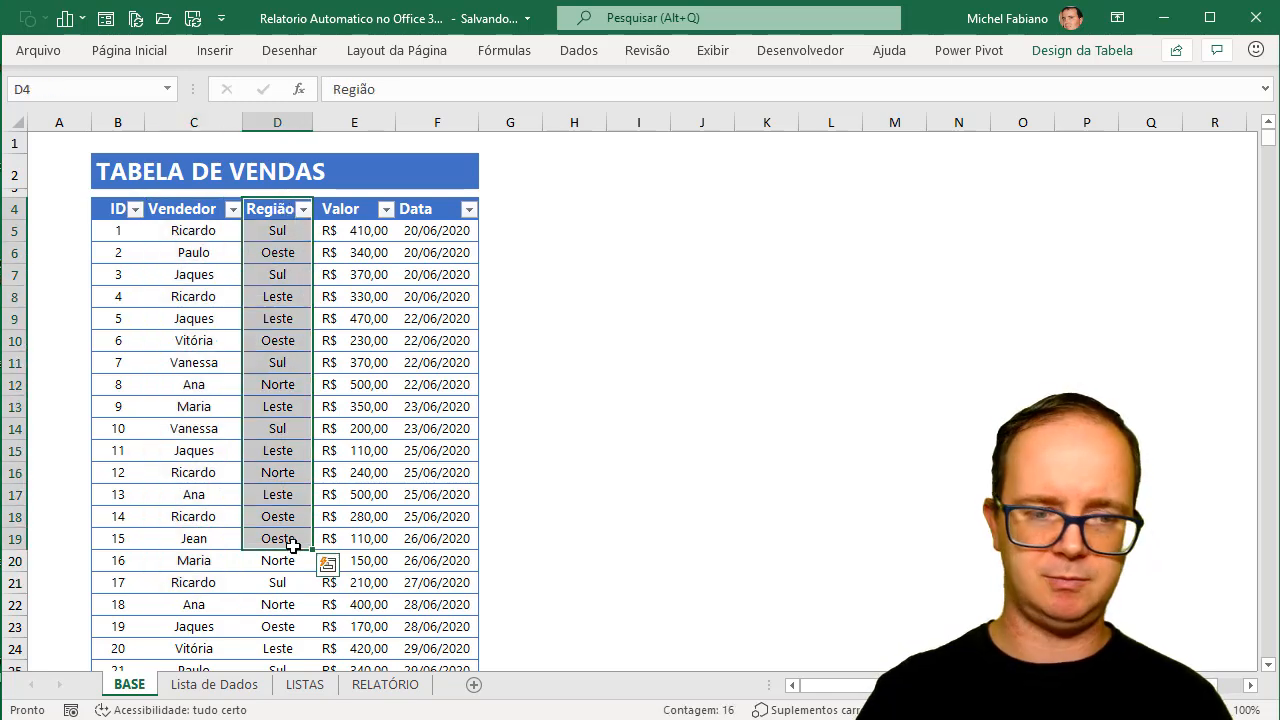
# - In the Lista de Dados sheet, enter the headers Vendedor in B2 and Região in E2
pyautogui.click(210, 685)
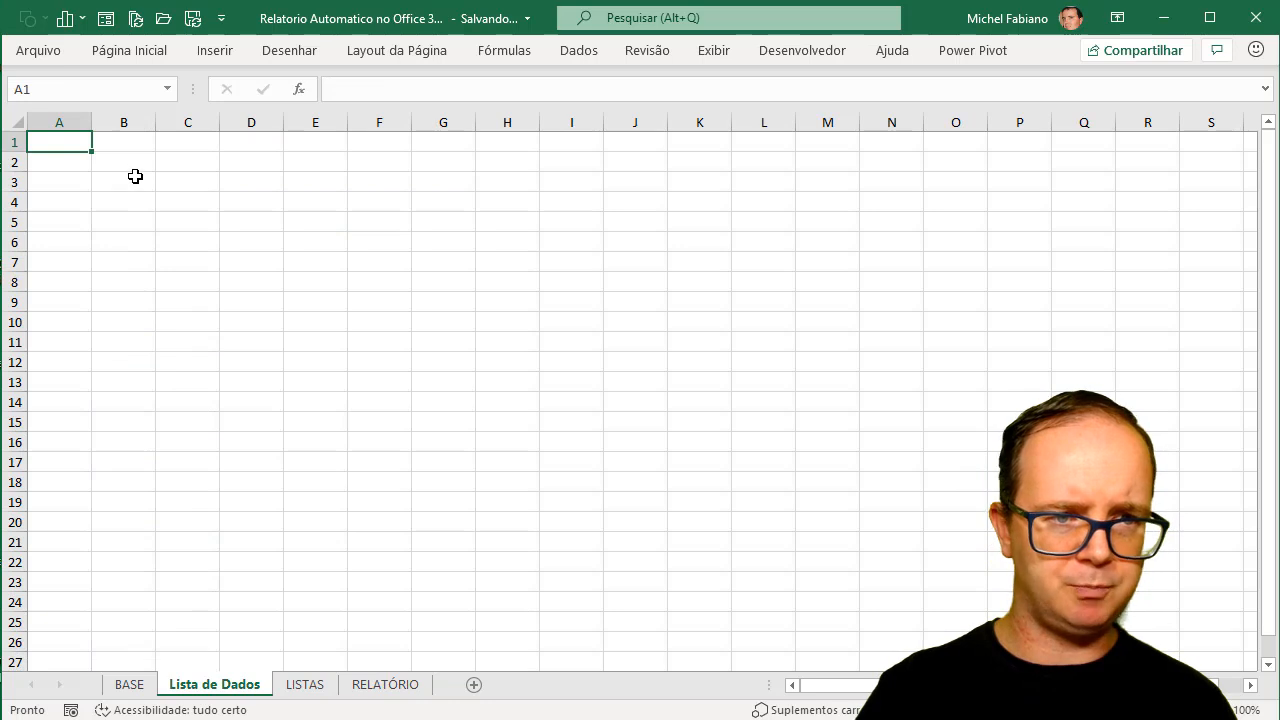
pyautogui.scroll(5, 226, 203)
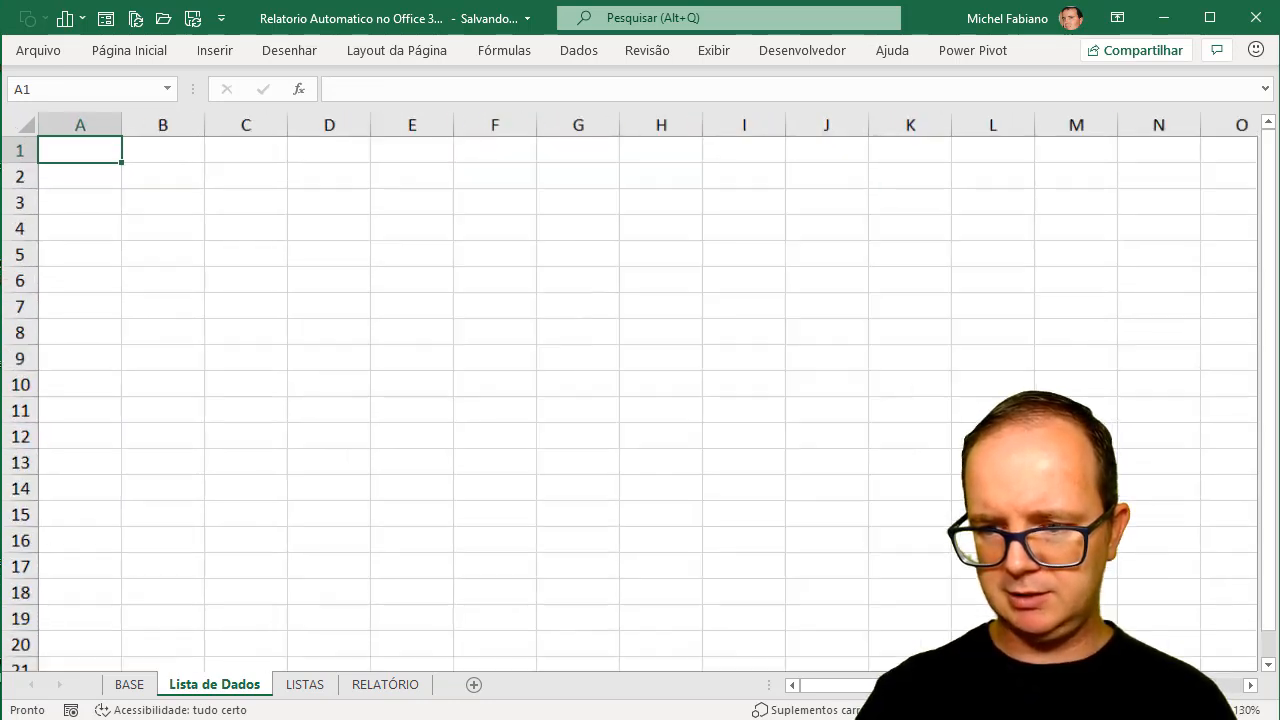
pyautogui.click(222, 202)
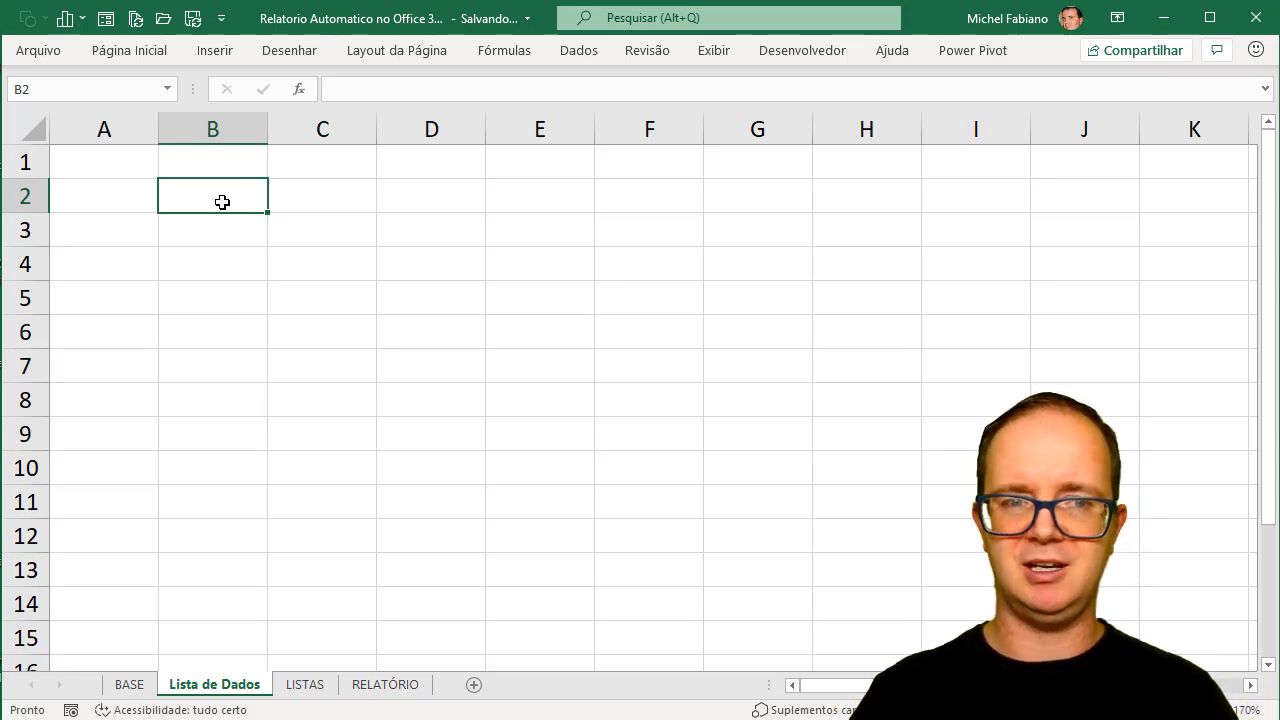
pyautogui.write('Vendedor')
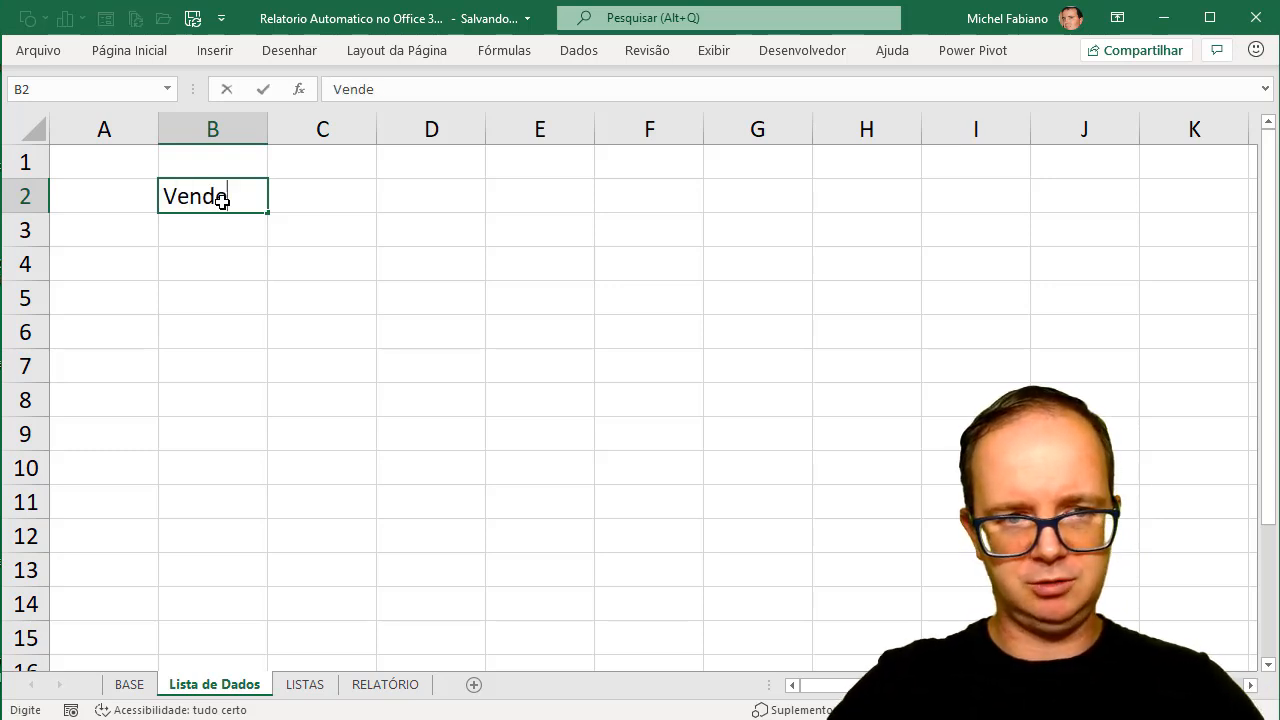
pyautogui.press('Tab')
pyautogui.press('Tab')
pyautogui.press('Tab')
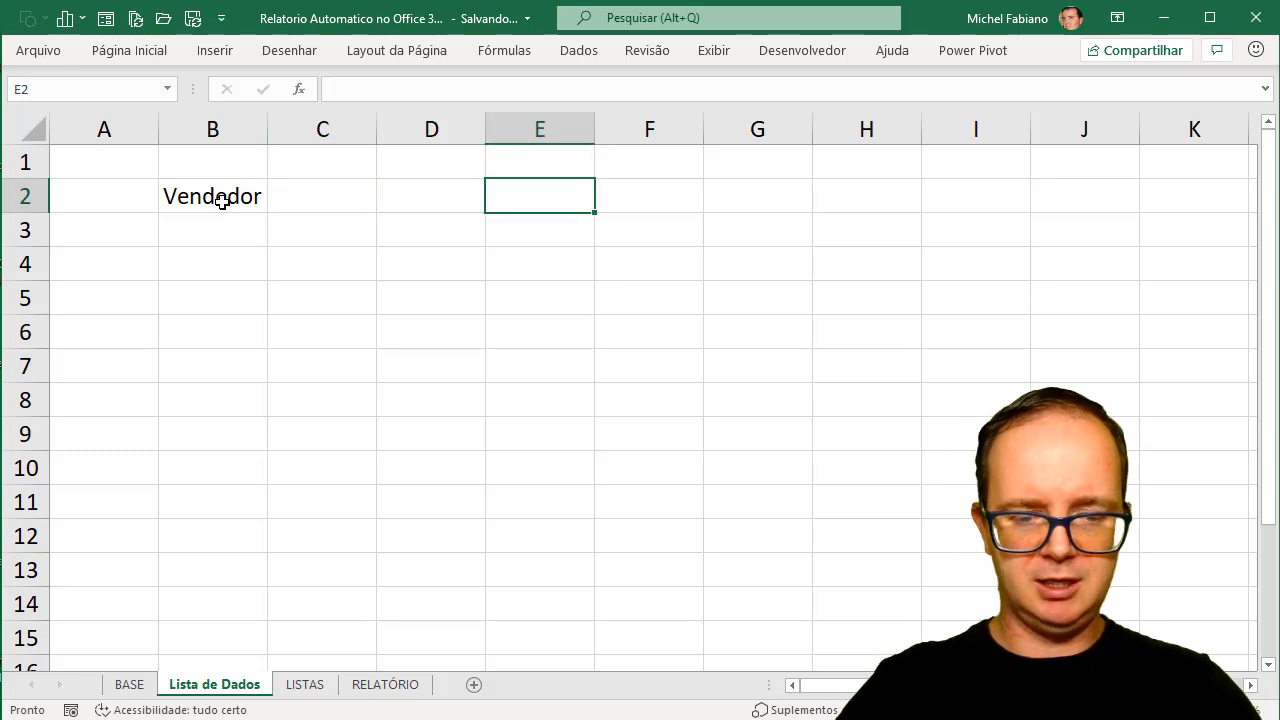
pyautogui.write('Regiã')
pyautogui.write('o')
pyautogui.press('Return')
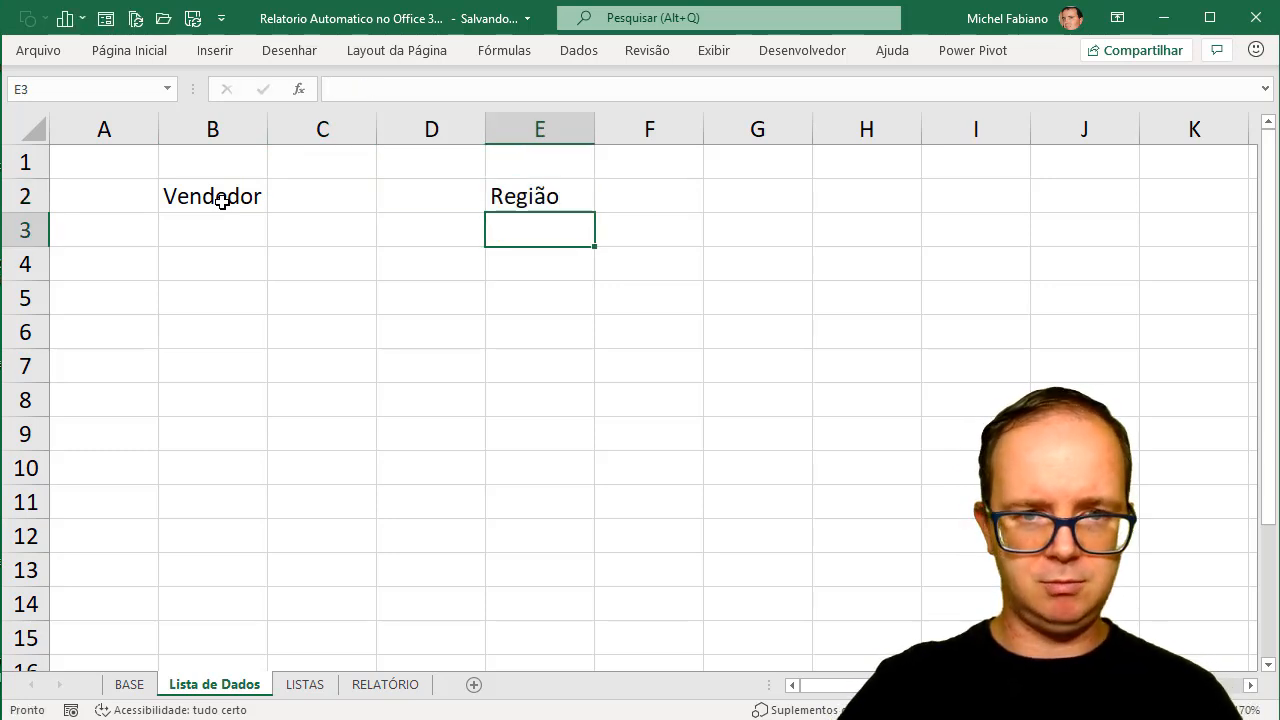
# - In B3 of Lista de Dados, list the unique salespeople with =ÚNICO(Tabela1[Vendedor]), referencing the Vendedor column of the BASE table
pyautogui.click(204, 234)
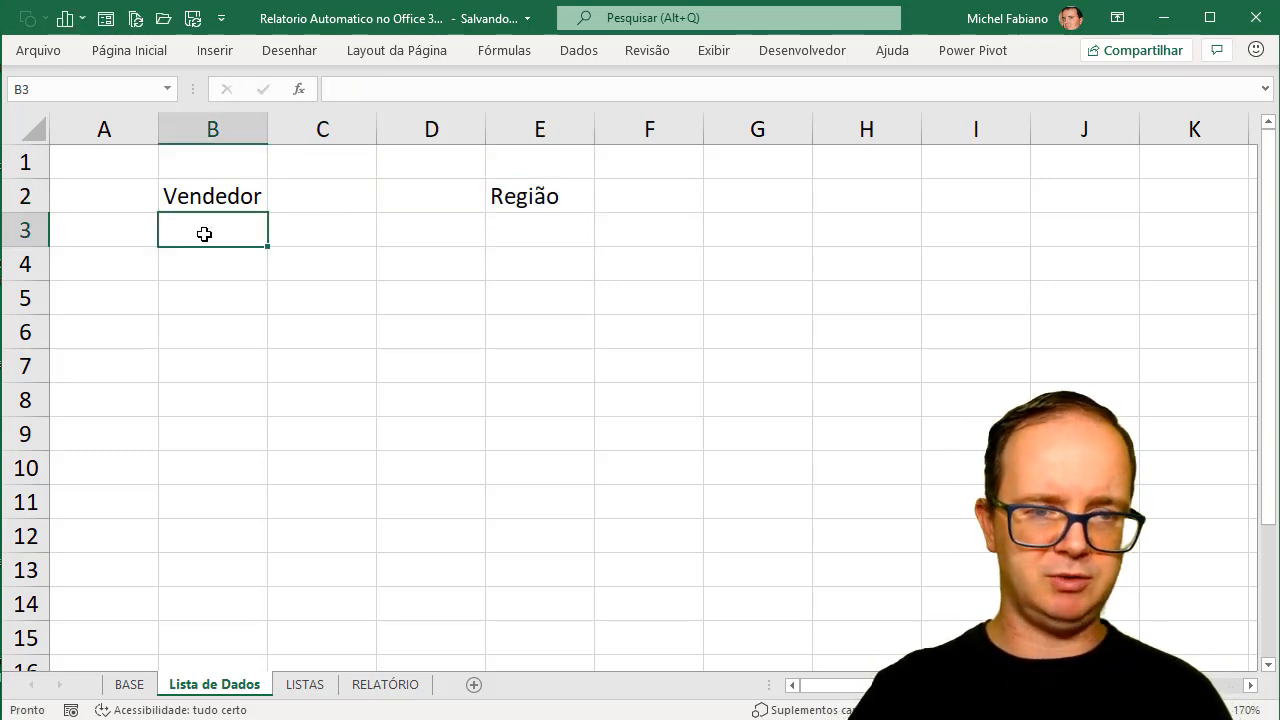
pyautogui.write('=úni')
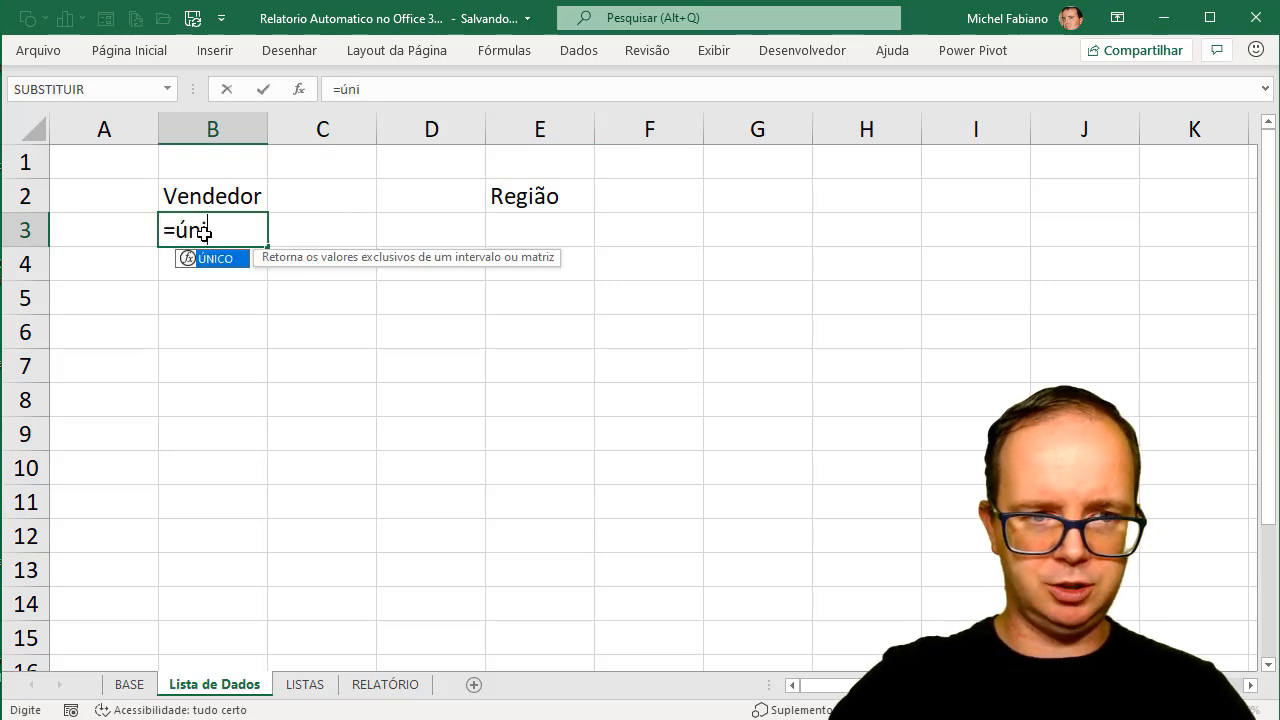
pyautogui.write('co(')
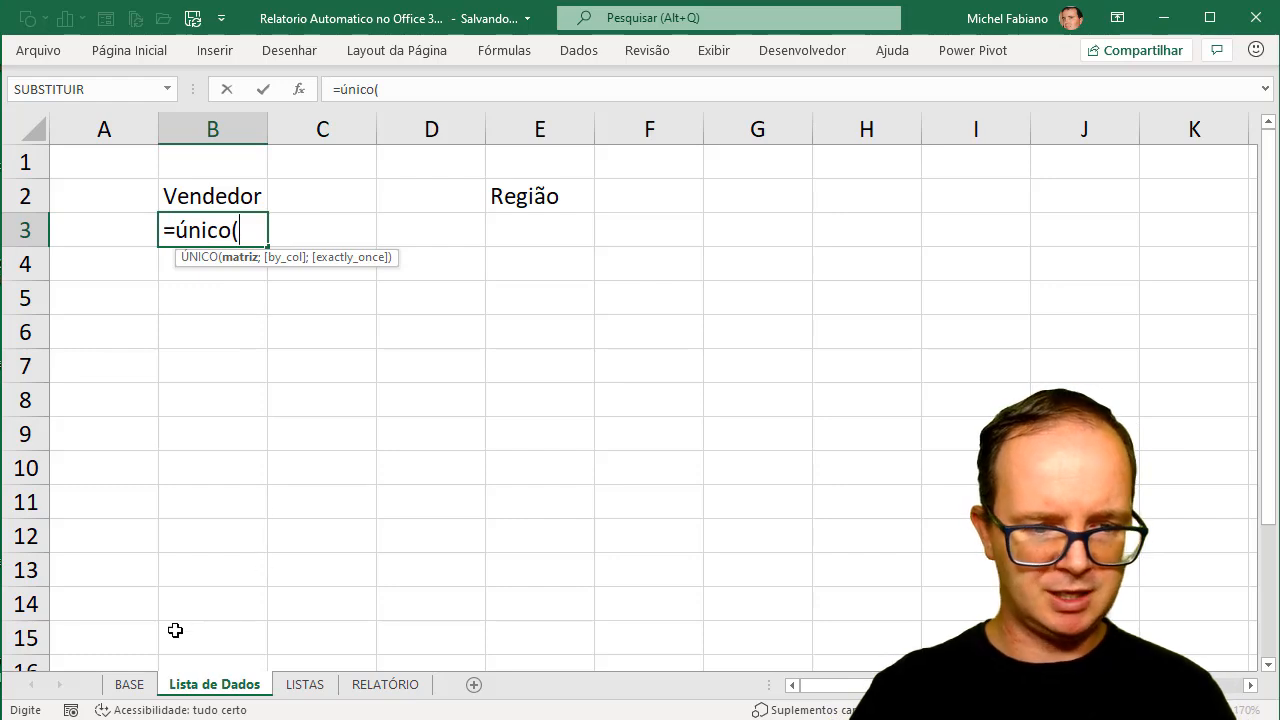
pyautogui.click(130, 684)
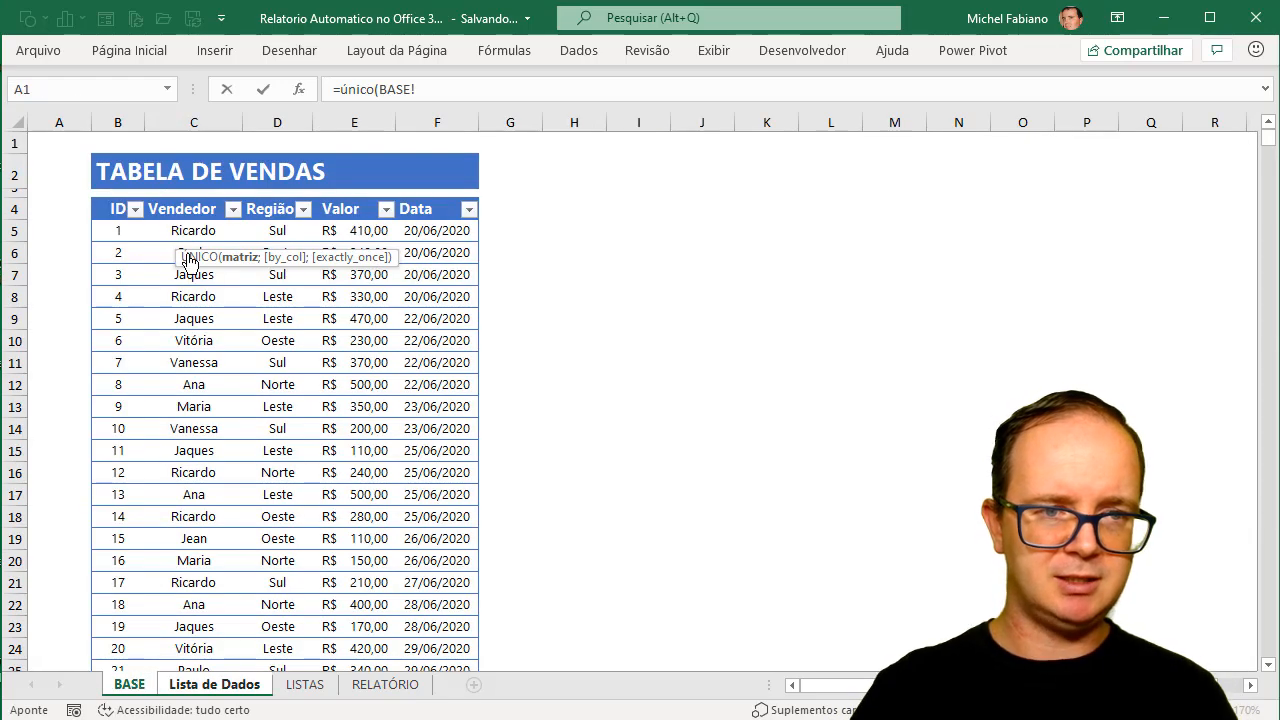
pyautogui.click(200, 229)
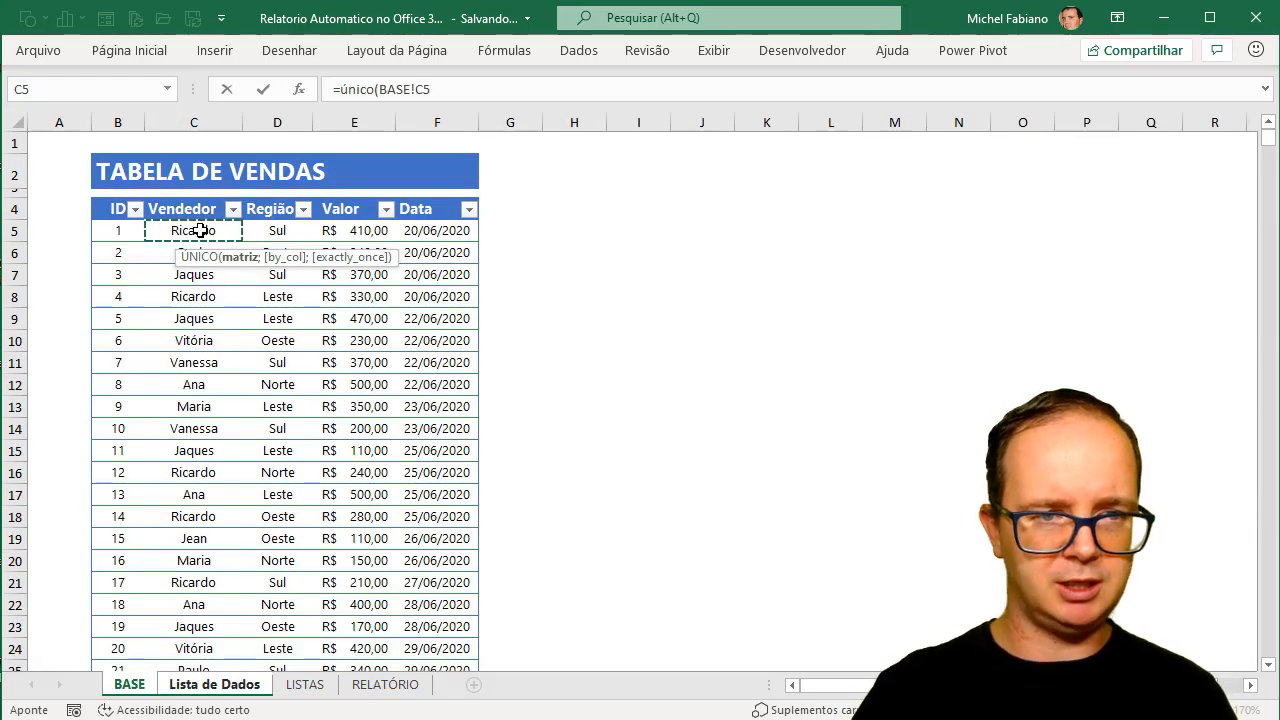
pyautogui.hotkey('ctrl', 'shift', 'Down')
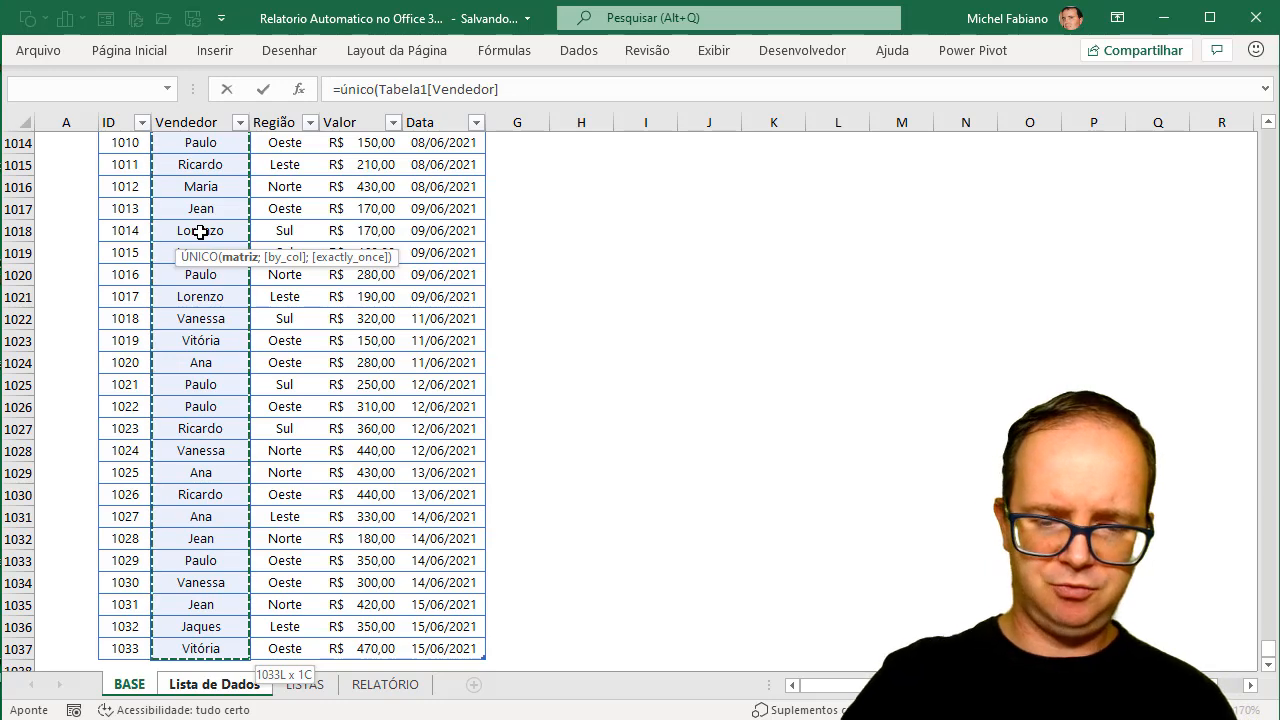
pyautogui.write(')')
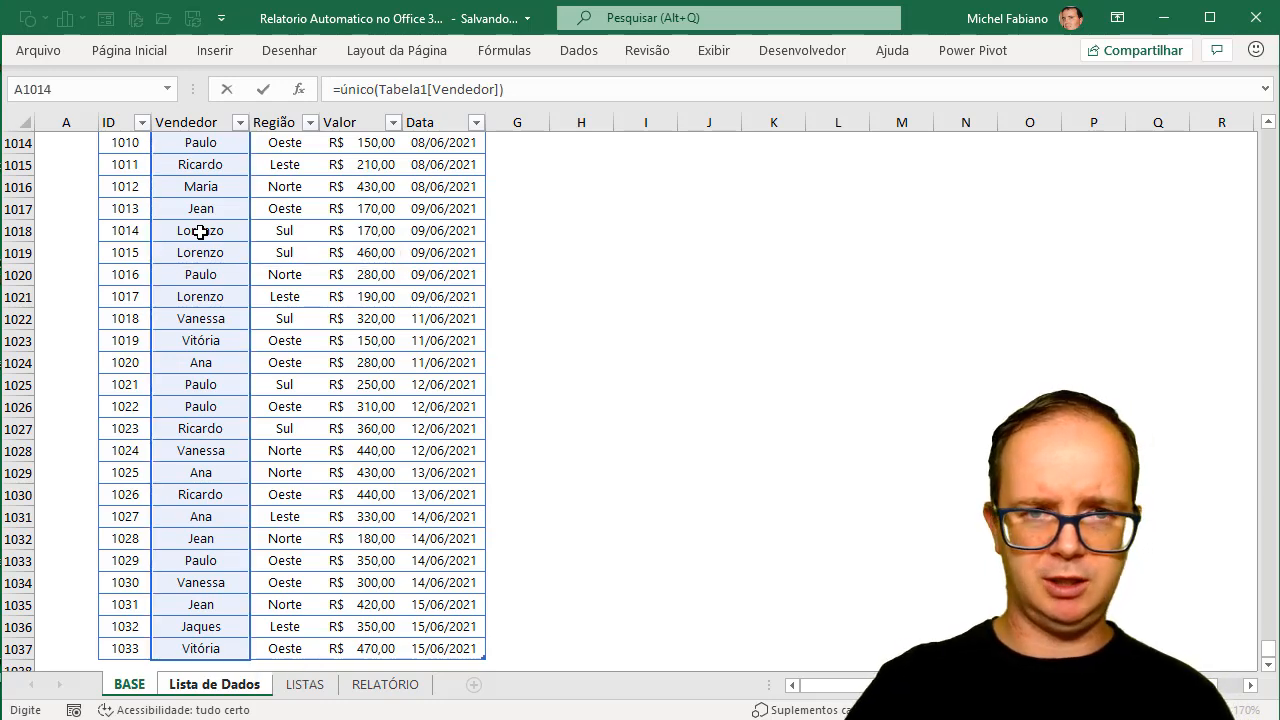
pyautogui.press('Return')
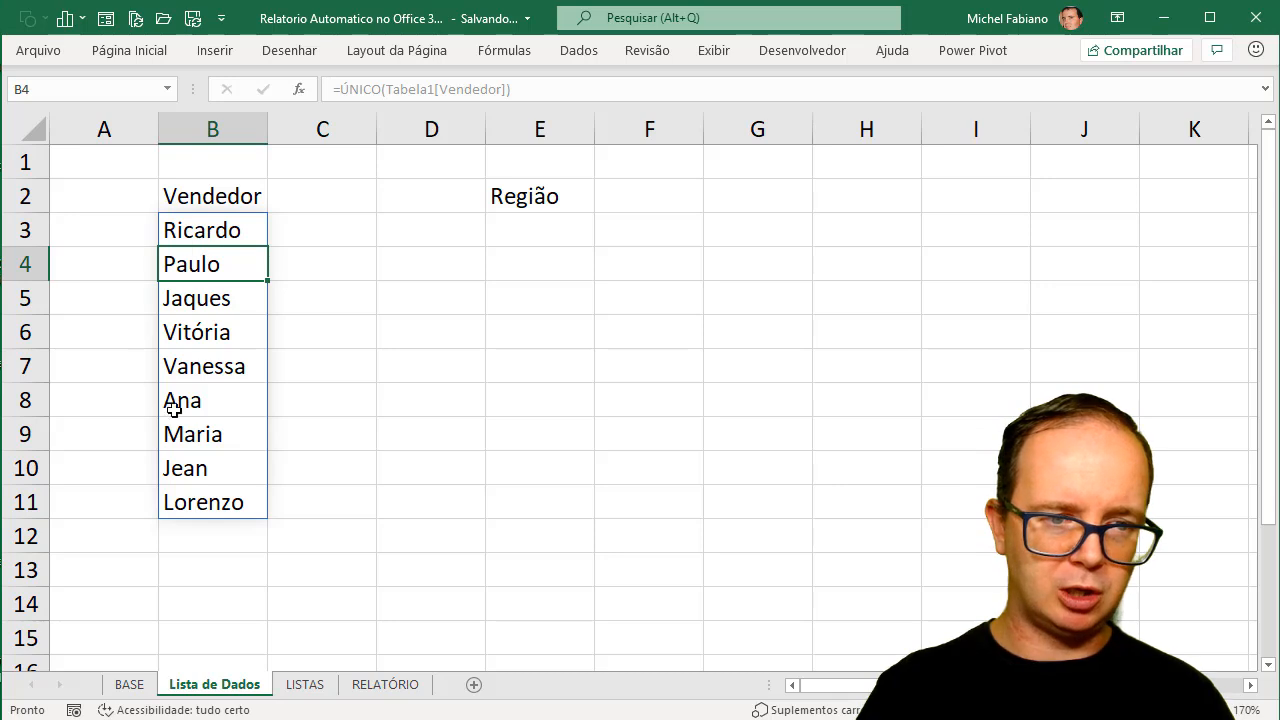
# - In E3 of Lista de Dados, list the unique regions with =ÚNICO(Tabela1[Região]), referencing the Região column of the BASE table
pyautogui.click(547, 226)
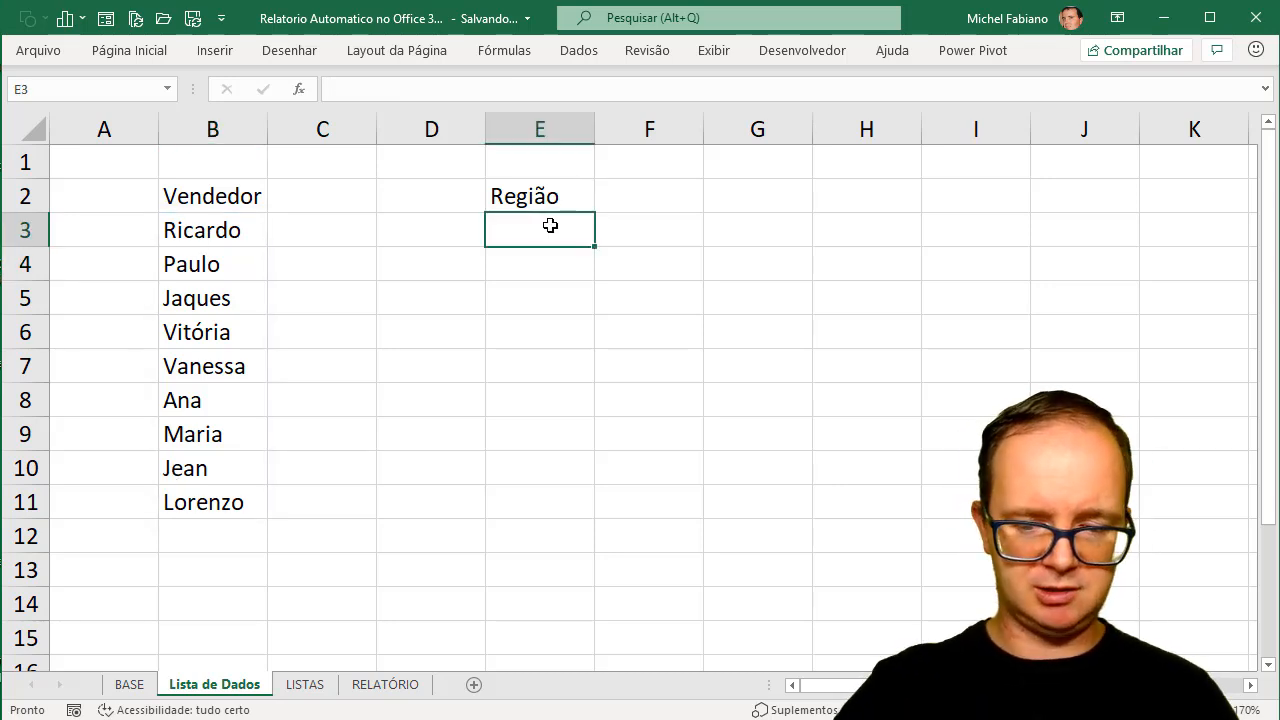
pyautogui.write('=únic')
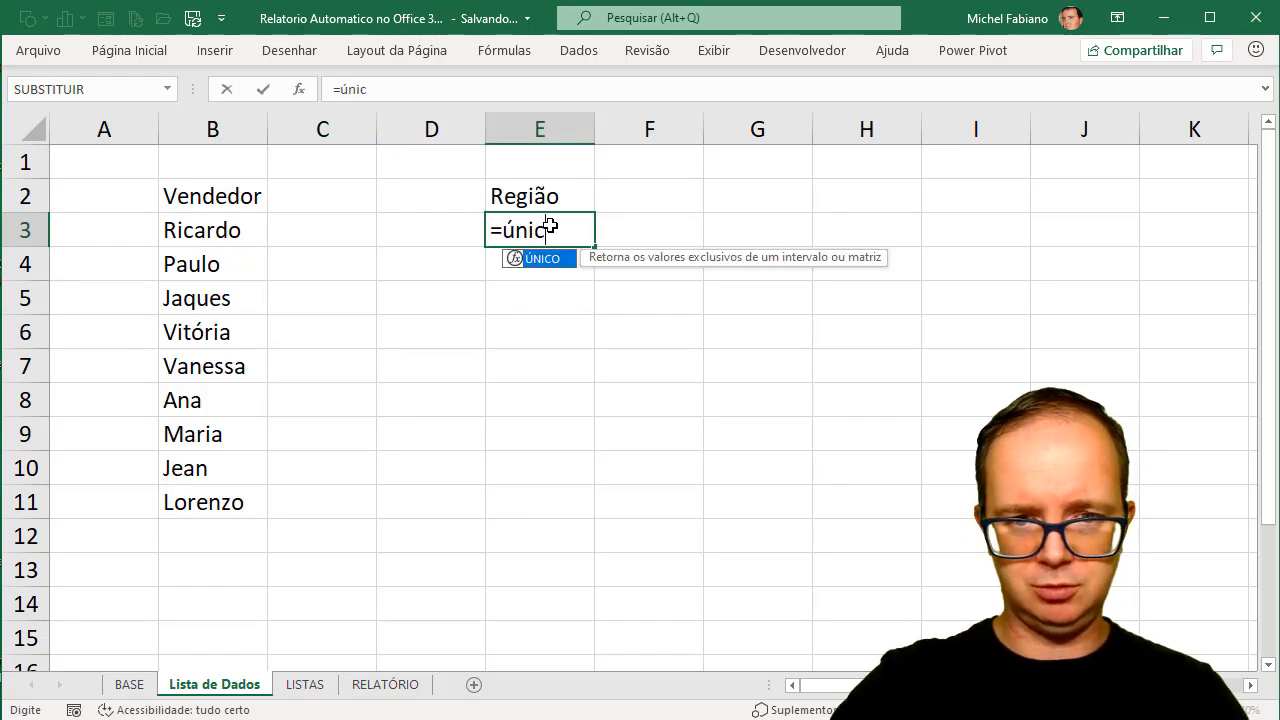
pyautogui.write('o(')
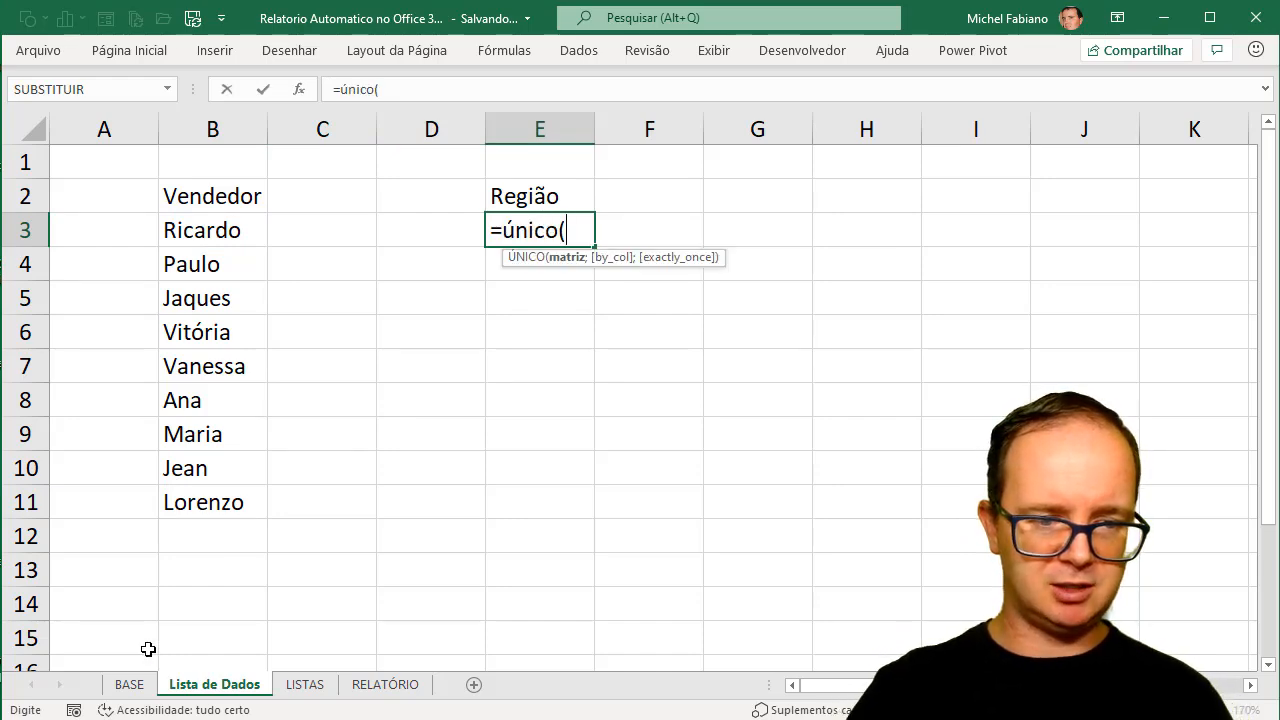
pyautogui.click(129, 685)
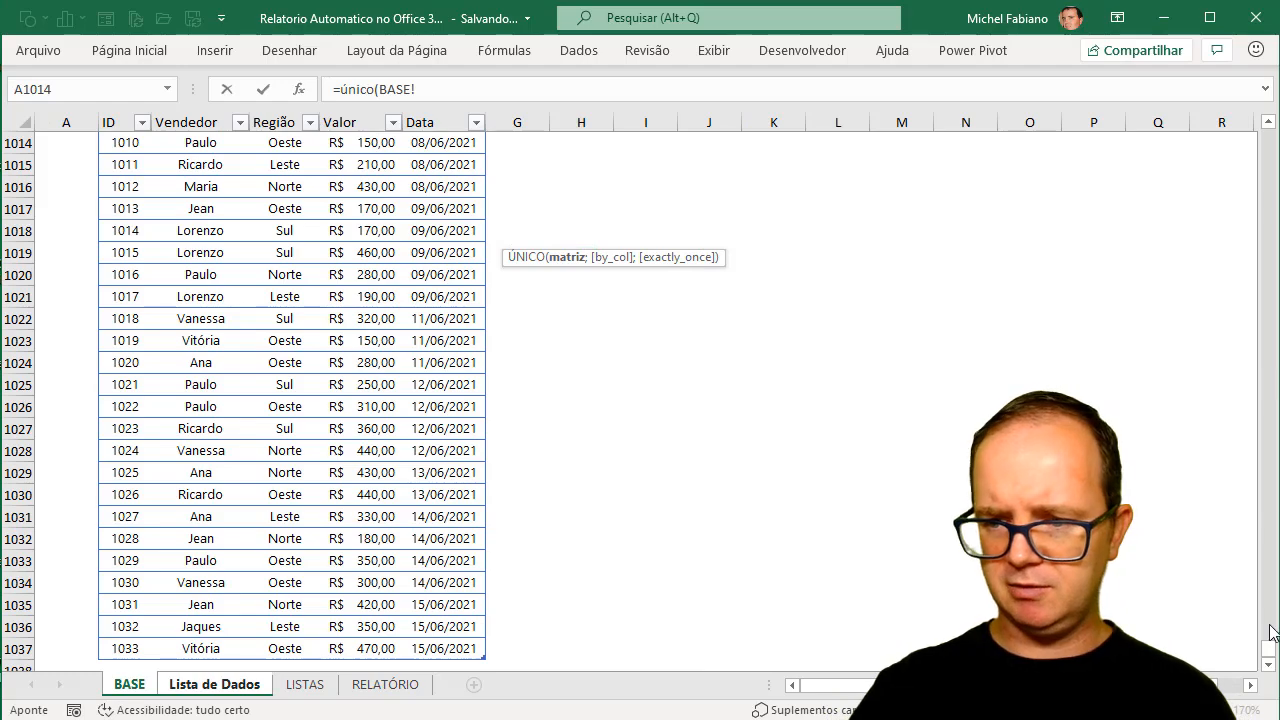
pyautogui.moveTo(1271, 655); pyautogui.dragTo(1264, 132)
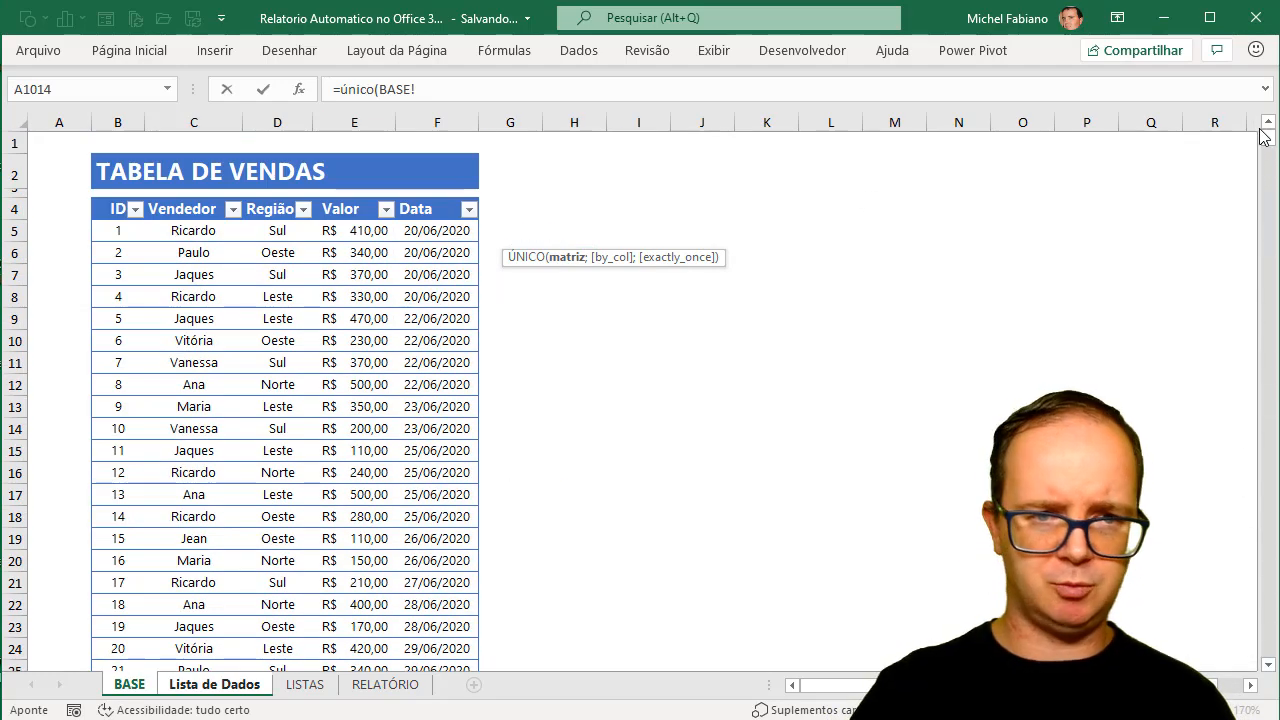
pyautogui.click(277, 228)
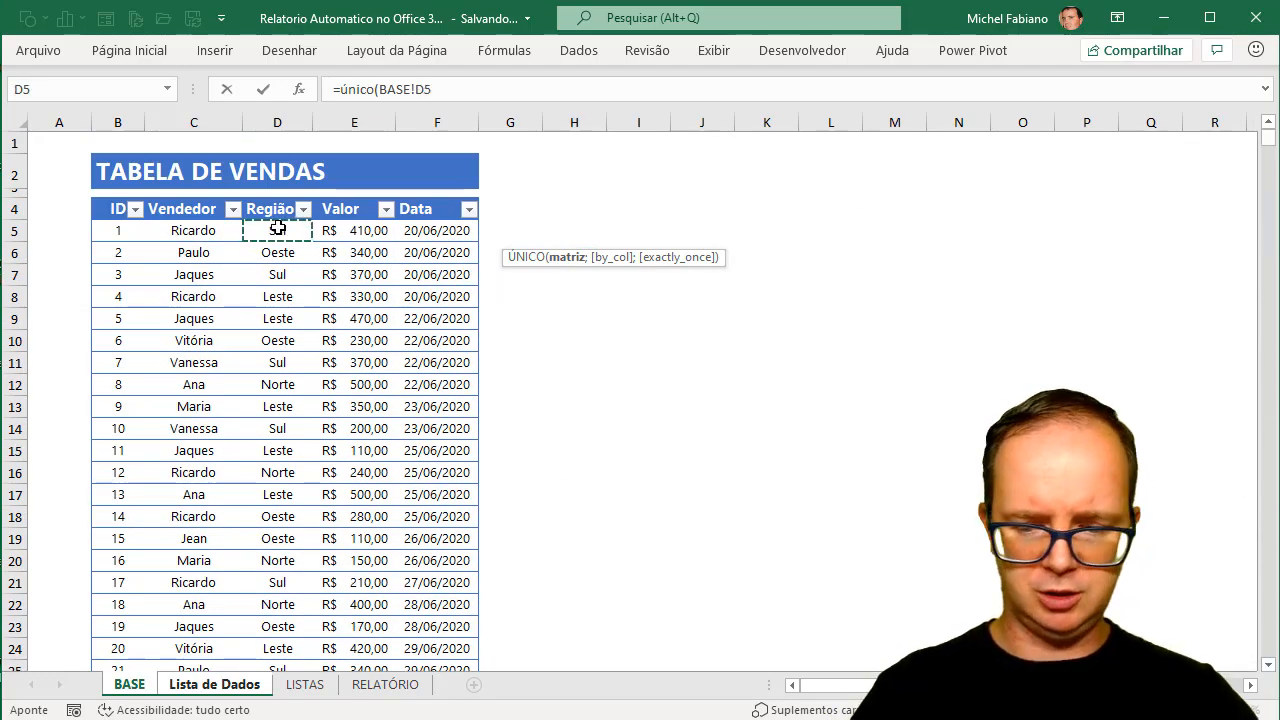
pyautogui.hotkey('ctrl', 'shift', 'Down')
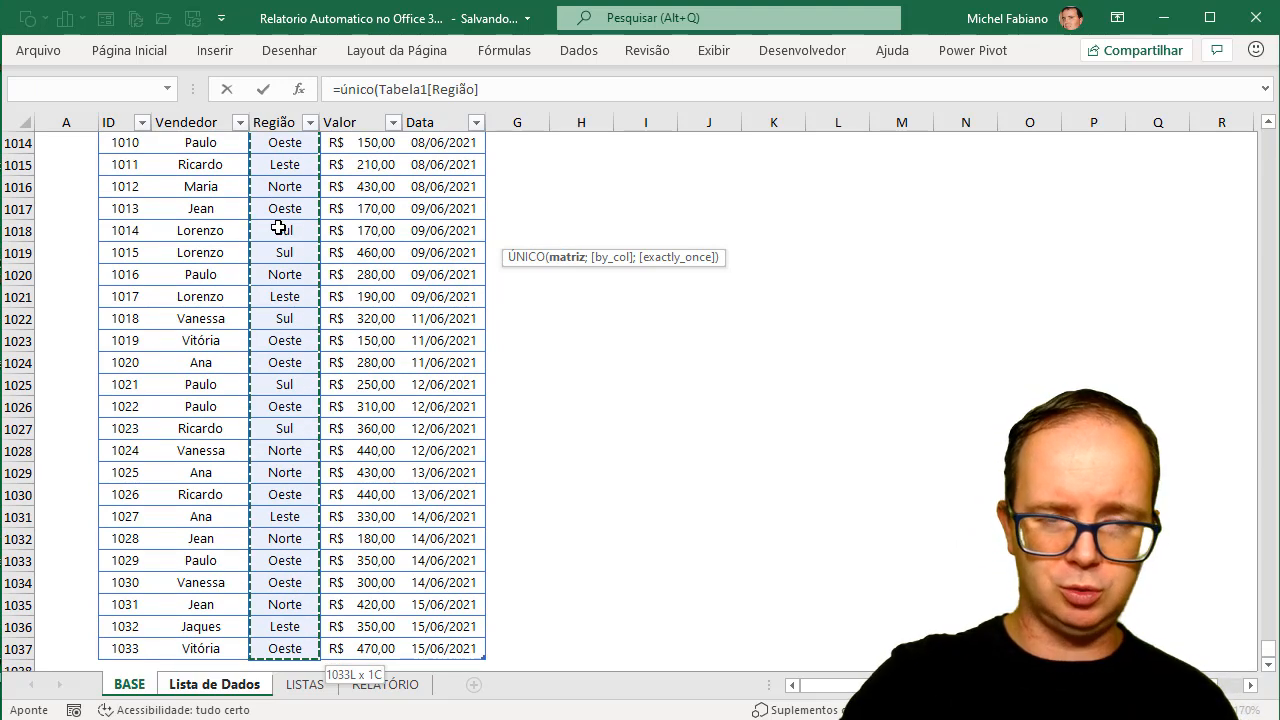
pyautogui.write(')')
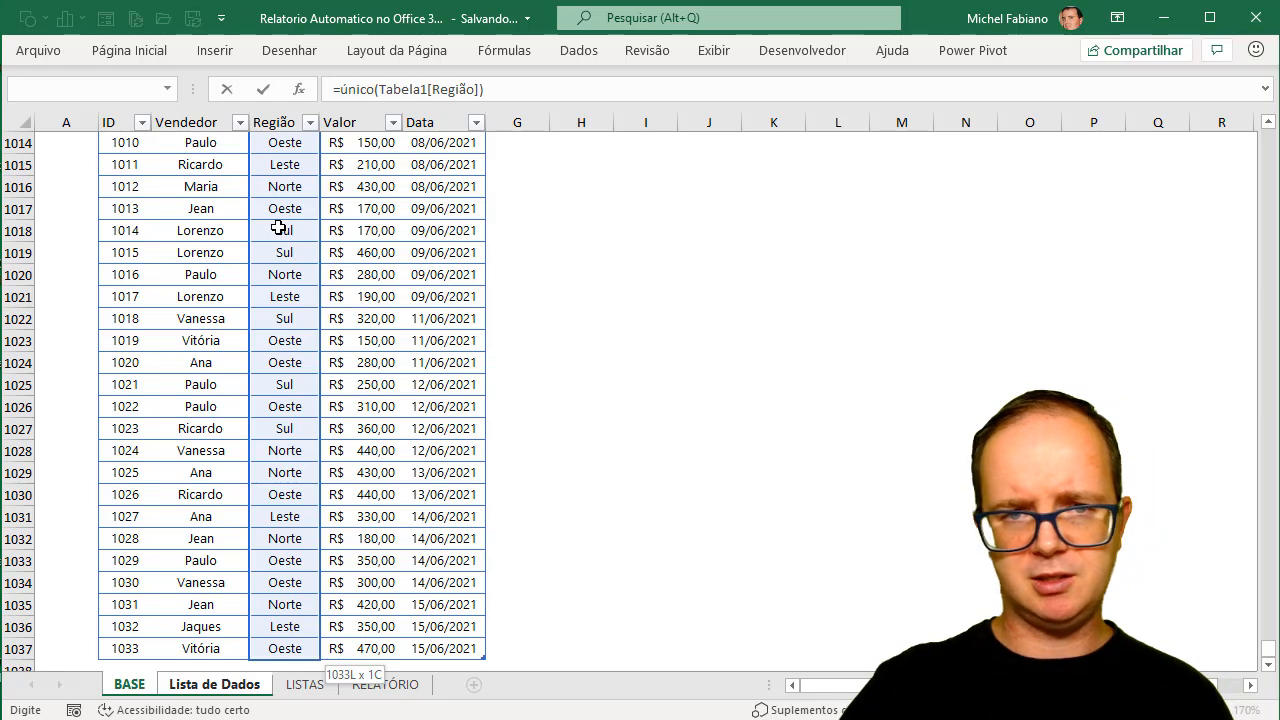
pyautogui.press('Return')
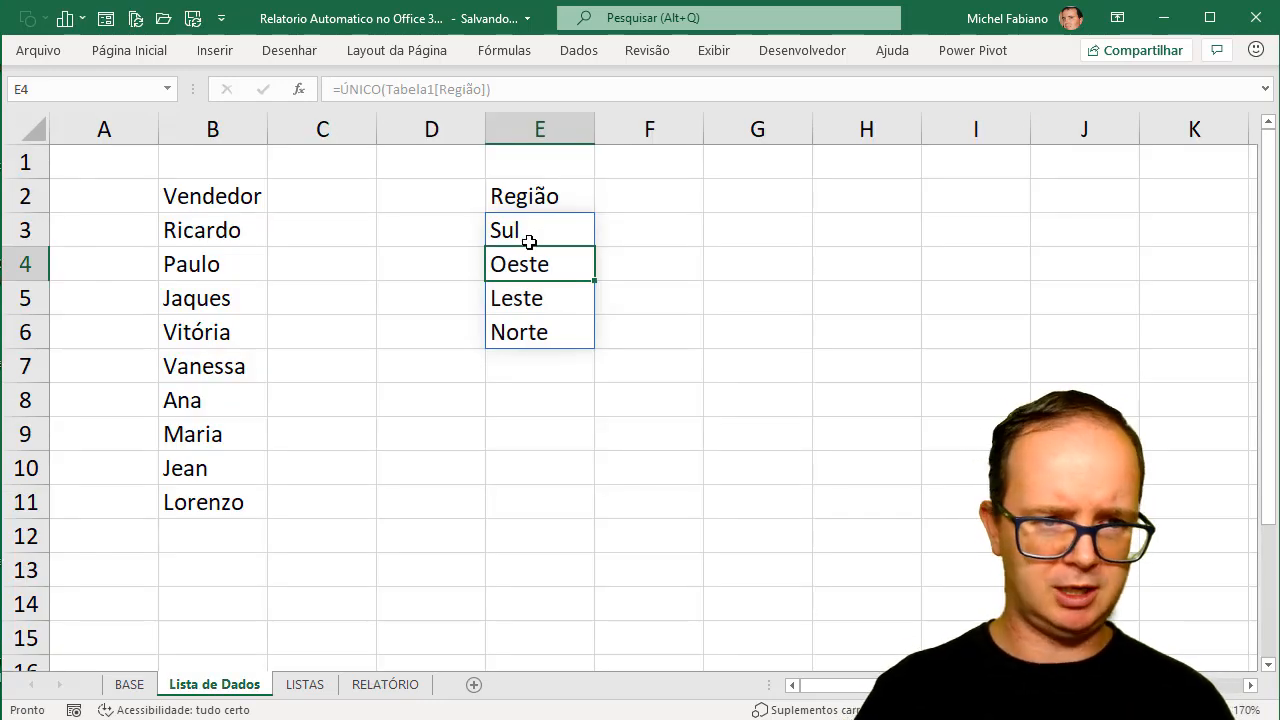
# - Make the whole header row 2 of Lista de Dados bold
pyautogui.click(27, 195)
pyautogui.hotkey('ctrl', 'n')
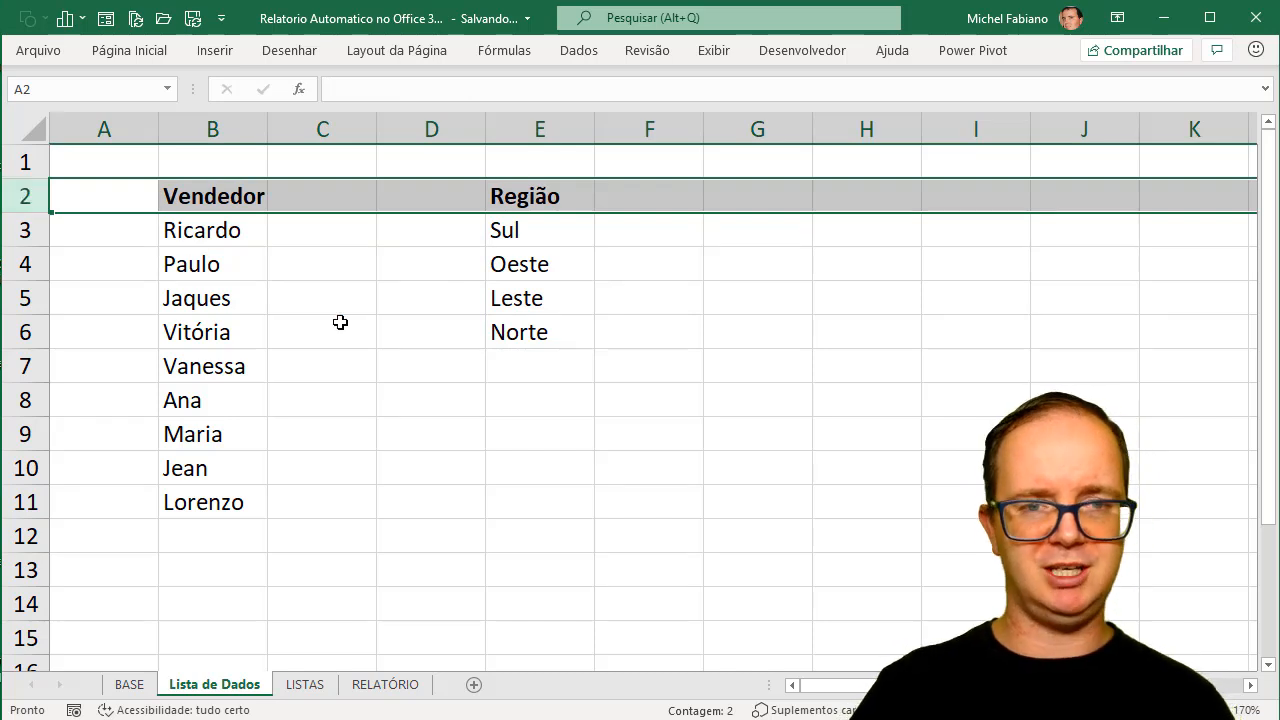
# - Try to sort the Vendedor list starting at B3 with the regular Sort command
pyautogui.click(238, 232)
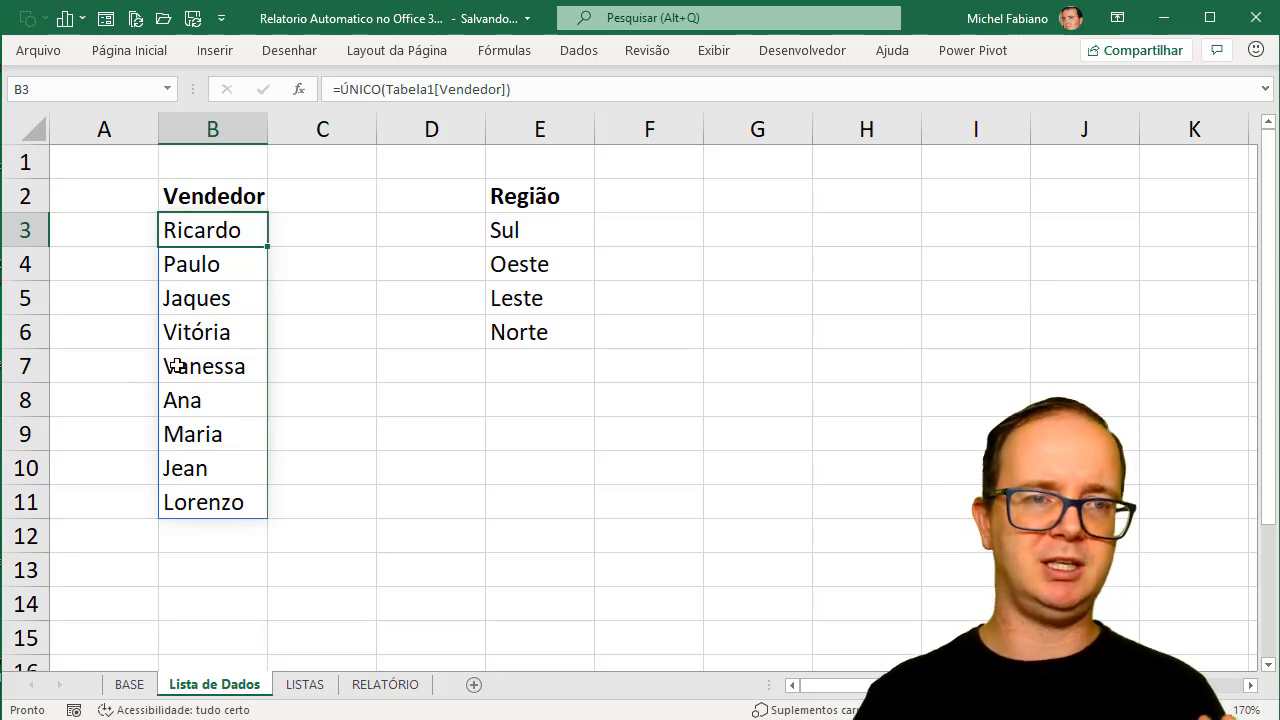
pyautogui.click(130, 50)
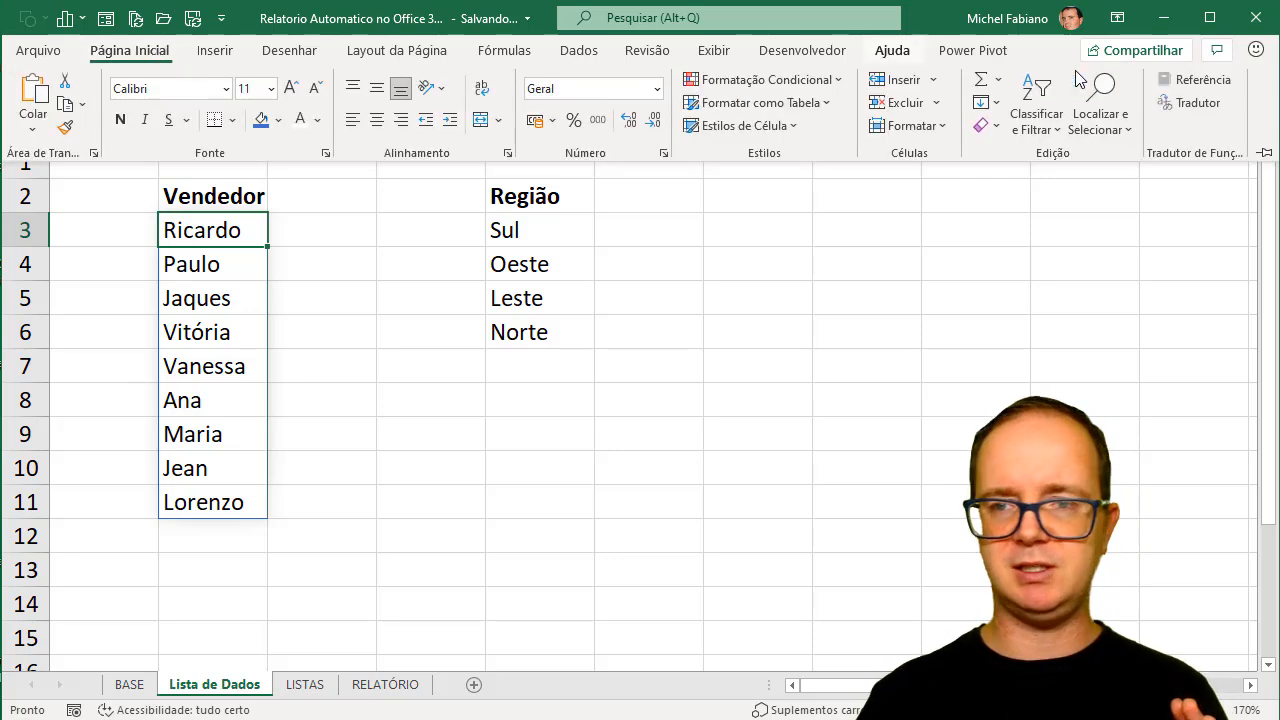
pyautogui.click(1050, 125)
pyautogui.click(1062, 162)
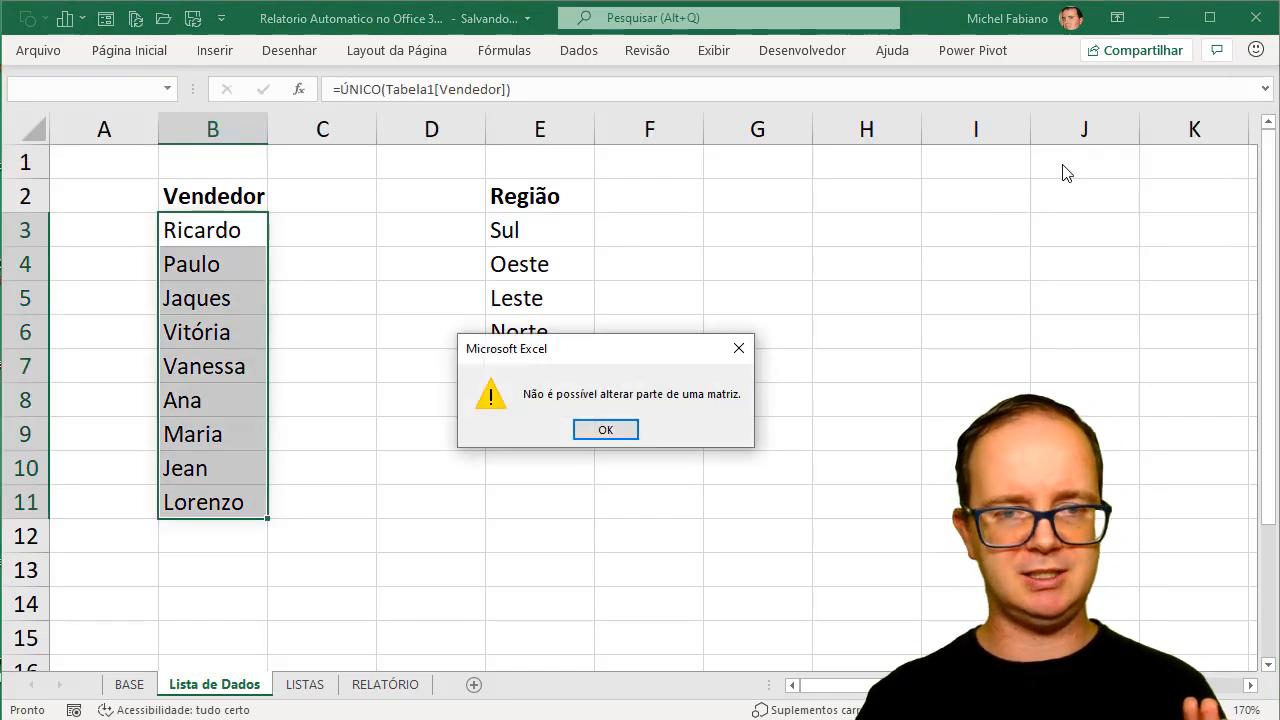
pyautogui.click(606, 430)
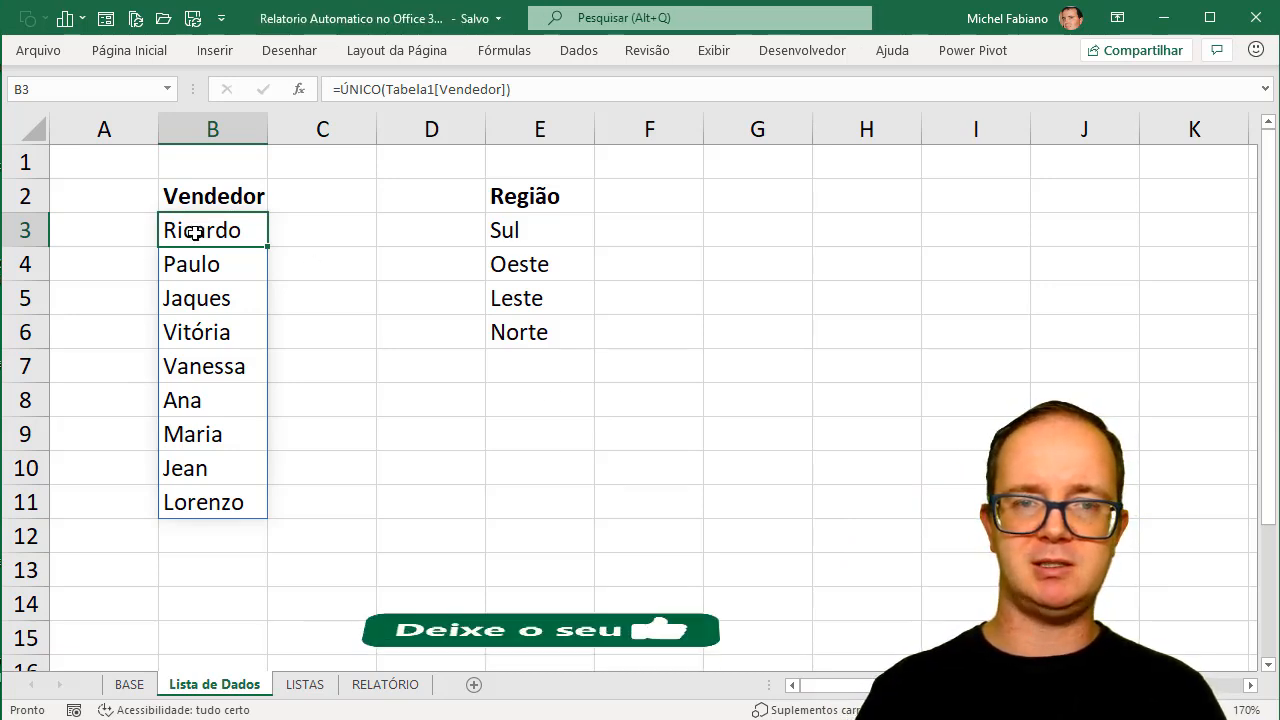
# - Sort the salespeople by wrapping the B3 formula in CLASSIFICAR with sort index 1: =CLASSIFICAR(ÚNICO(Tabela1[Vendedor]);1)
pyautogui.click(204, 262)
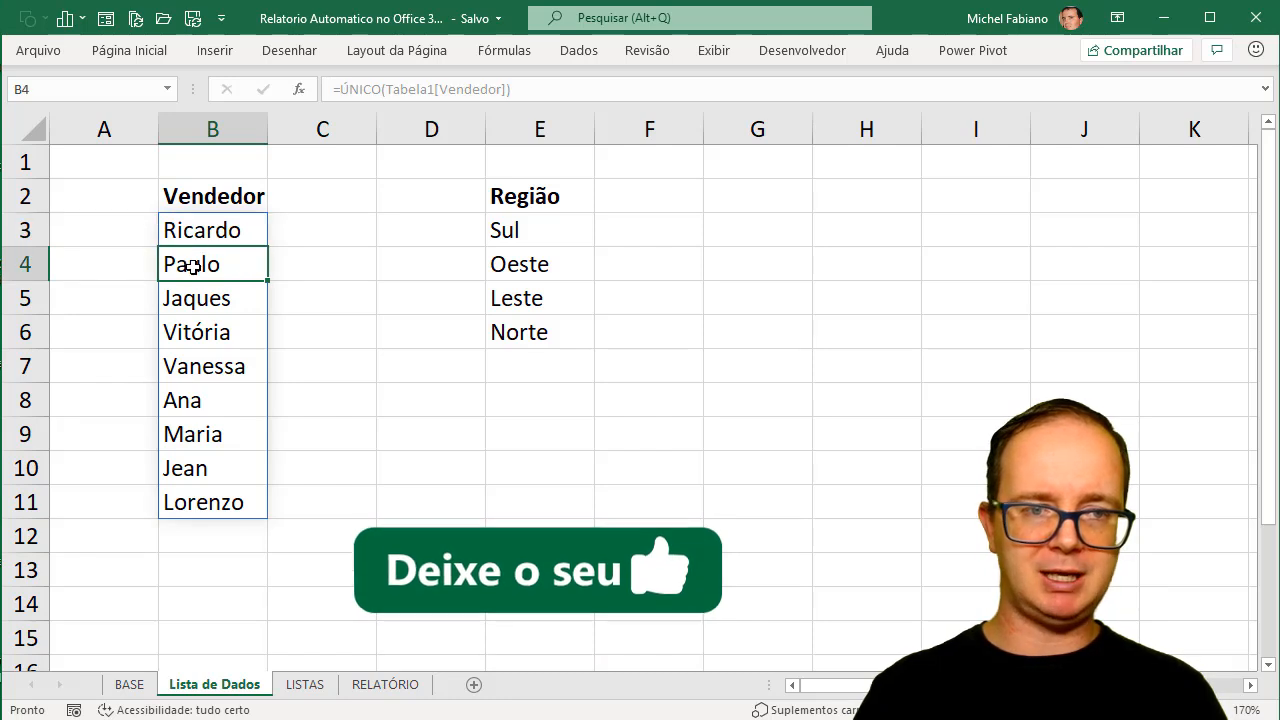
pyautogui.click(188, 294)
pyautogui.click(202, 232)
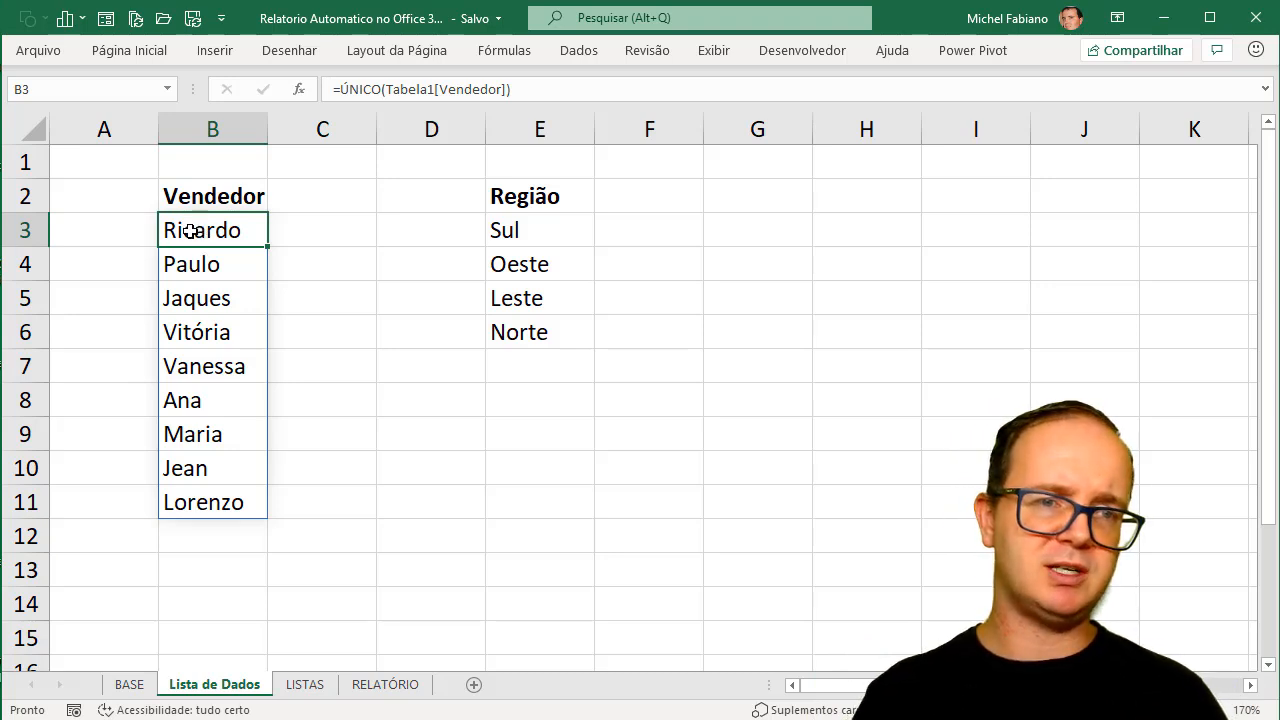
pyautogui.doubleClick(190, 232)
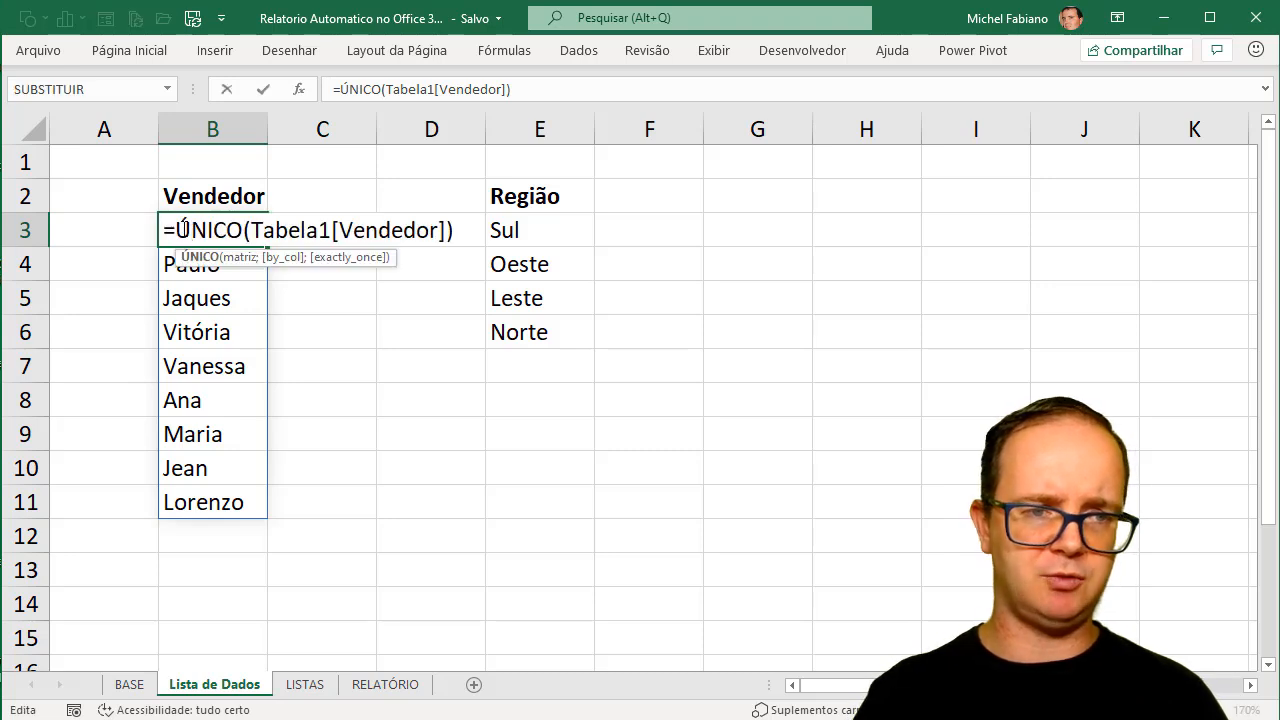
pyautogui.click(174, 229)
pyautogui.write('class')
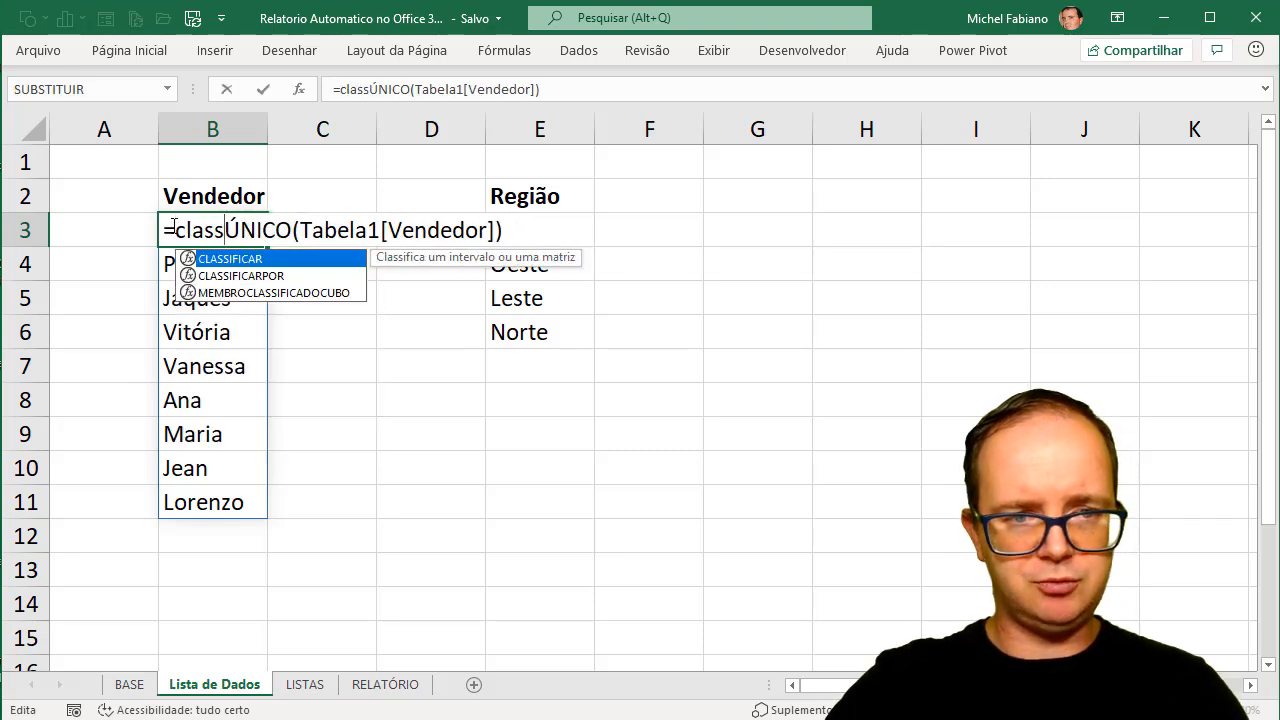
pyautogui.write('ificar')
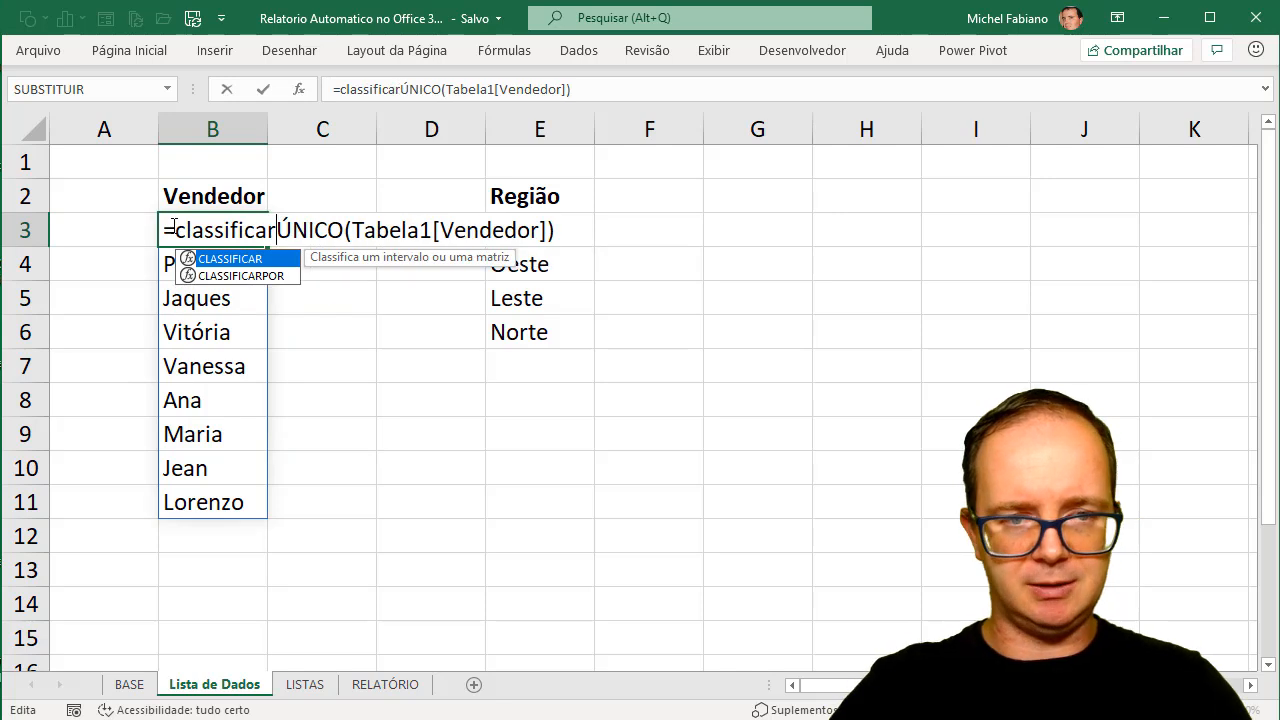
pyautogui.write('(')
pyautogui.click(568, 229)
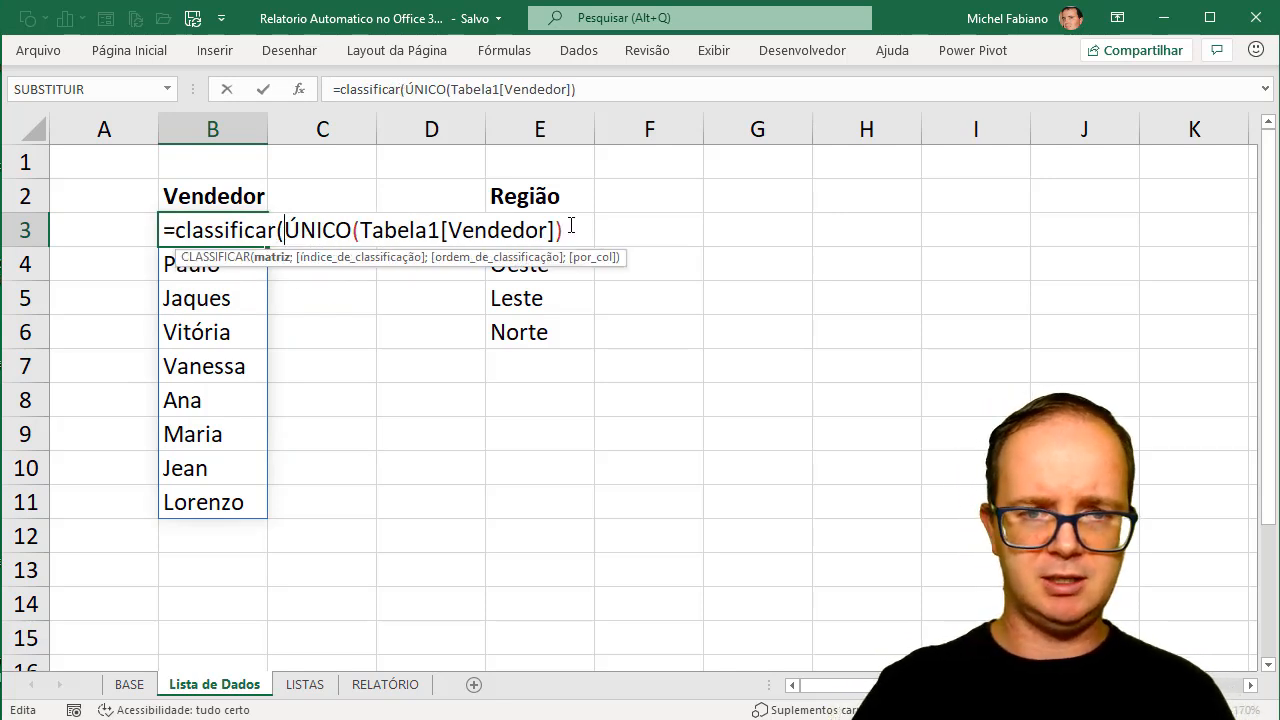
pyautogui.write(';1')
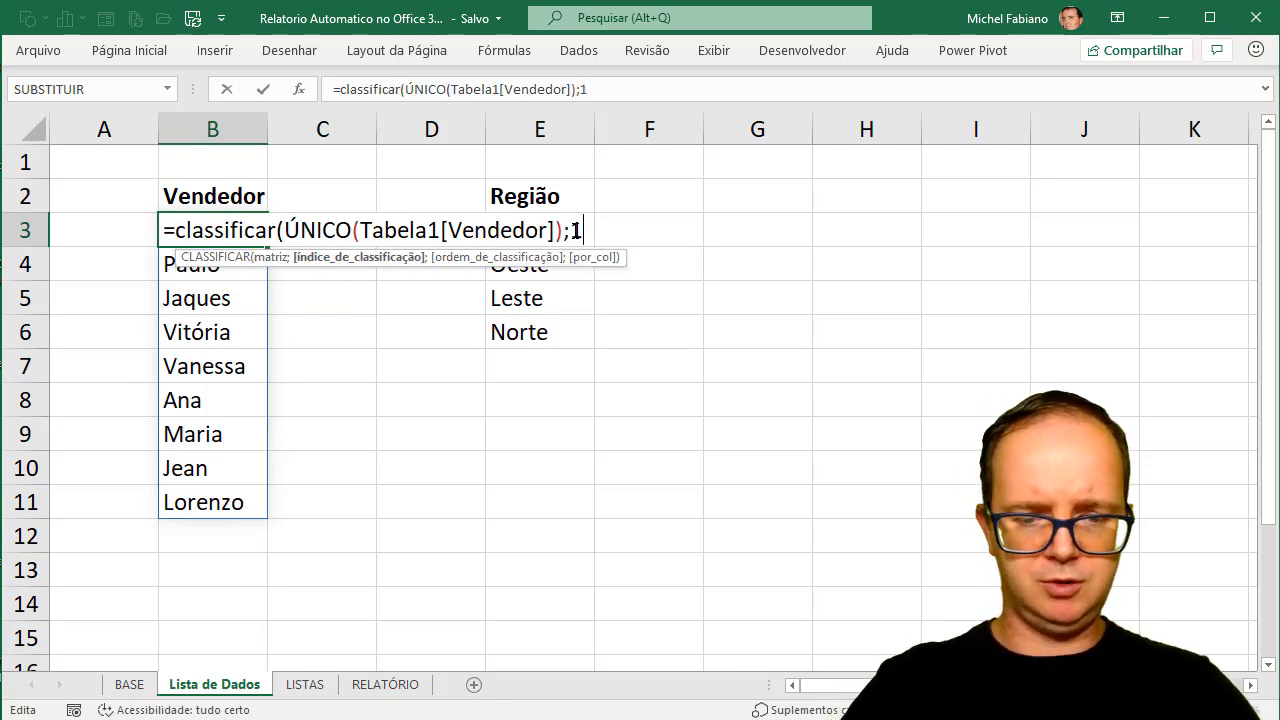
pyautogui.write(')')
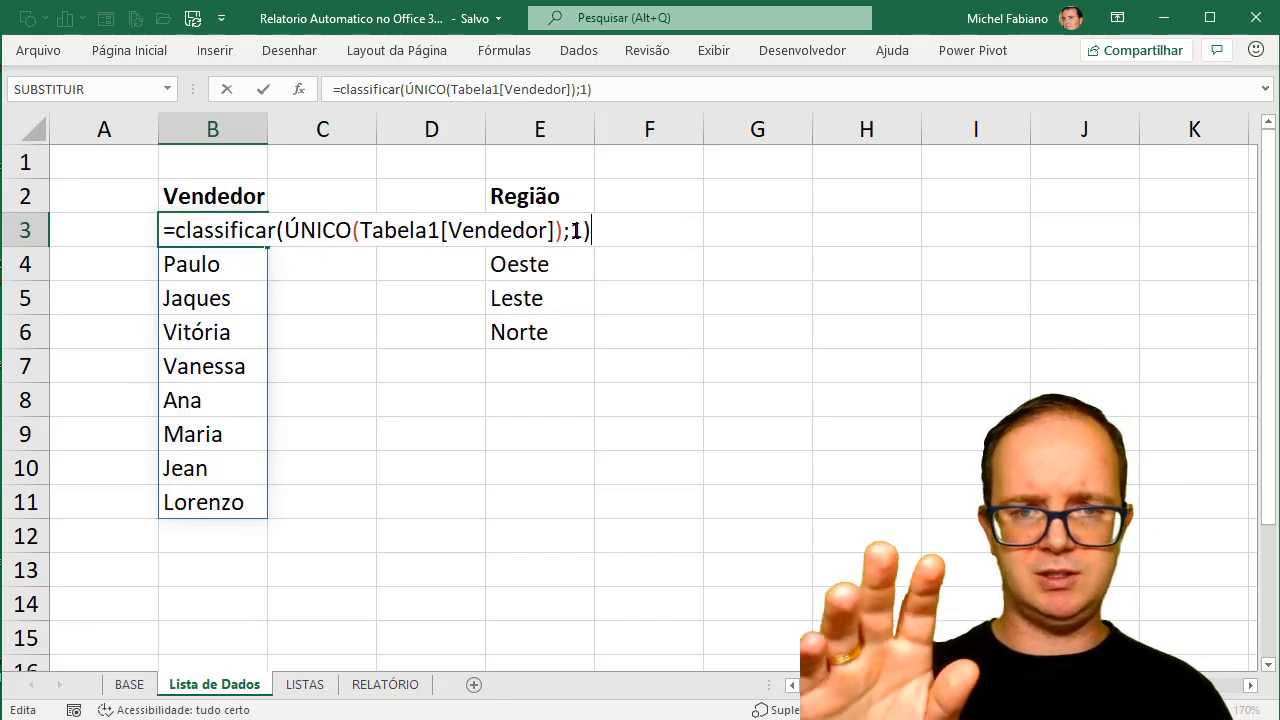
pyautogui.press('Return')
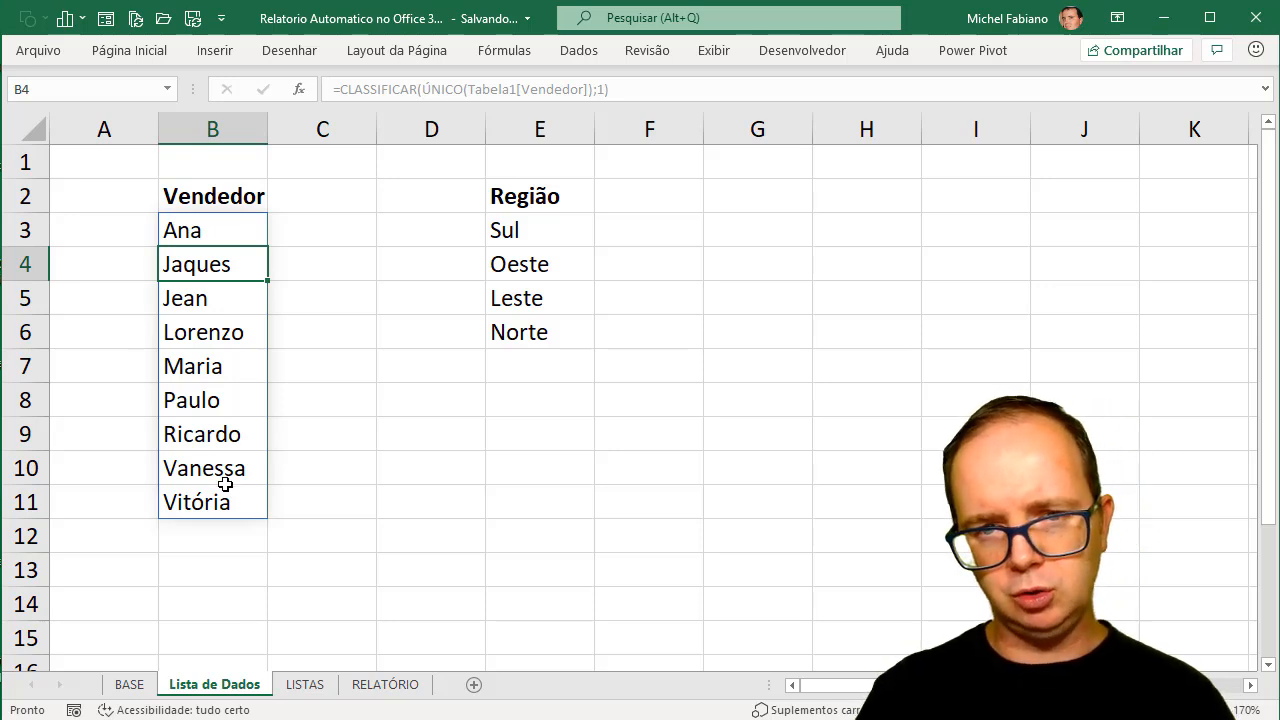
# - Sort the regions by wrapping the E3 formula in CLASSIFICAR with sort index 1: =CLASSIFICAR(ÚNICO(Tabela1[Região]);1)
pyautogui.click(224, 231)
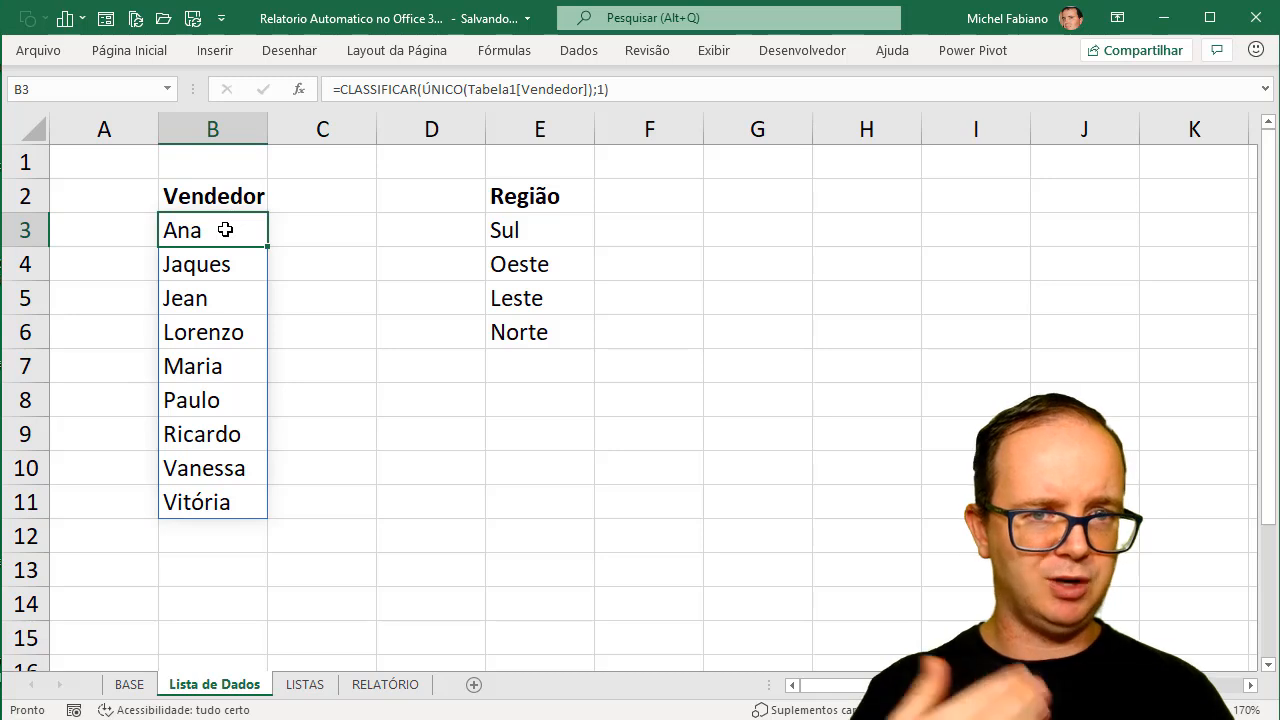
pyautogui.click(555, 226)
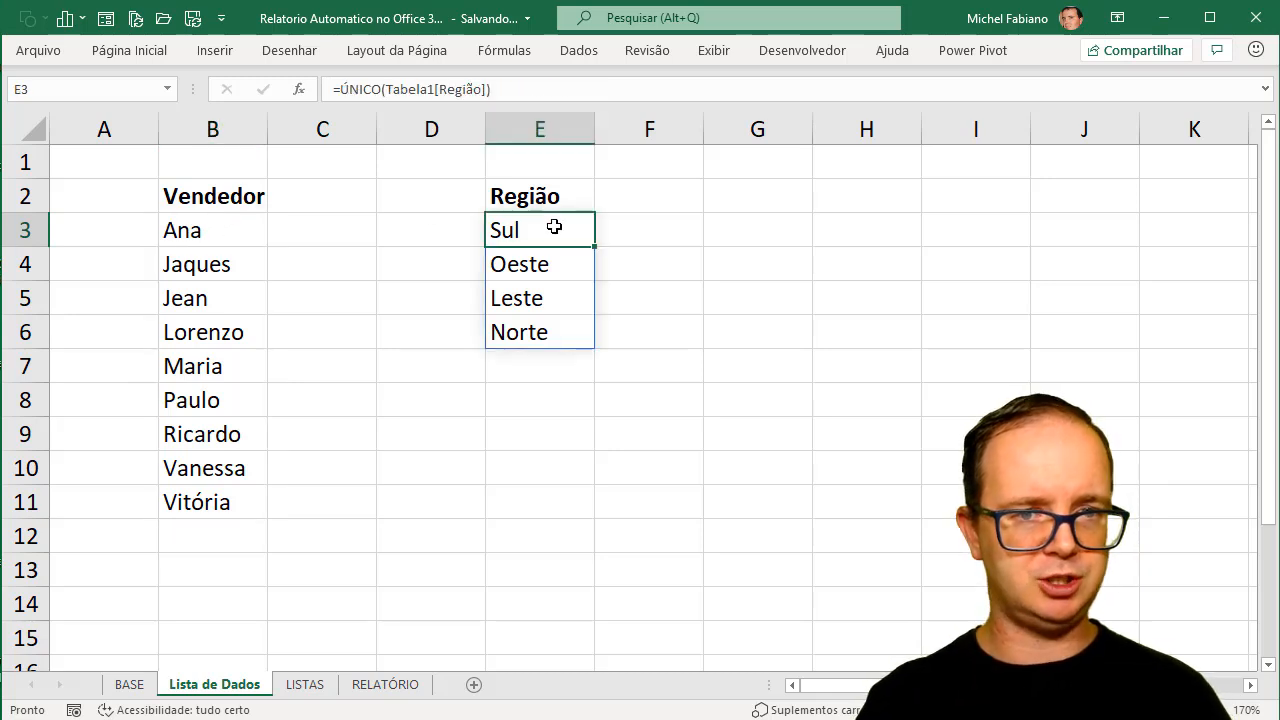
pyautogui.click(342, 90)
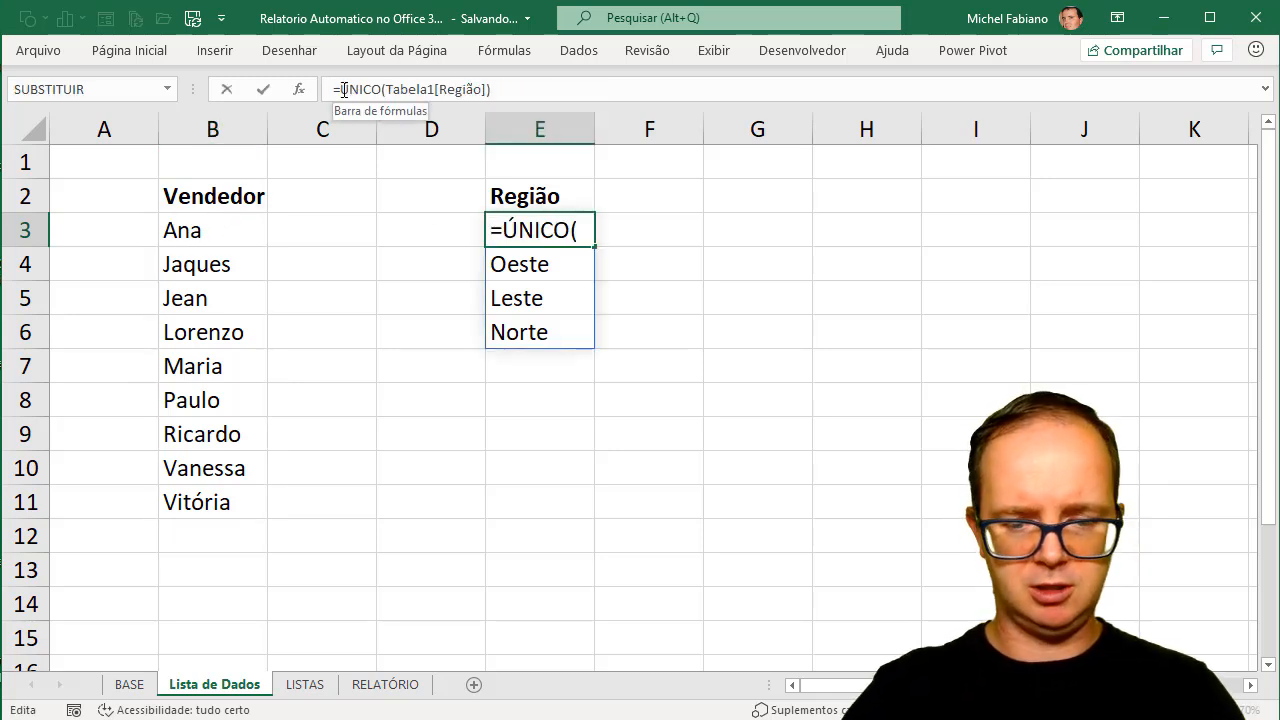
pyautogui.write('classifica')
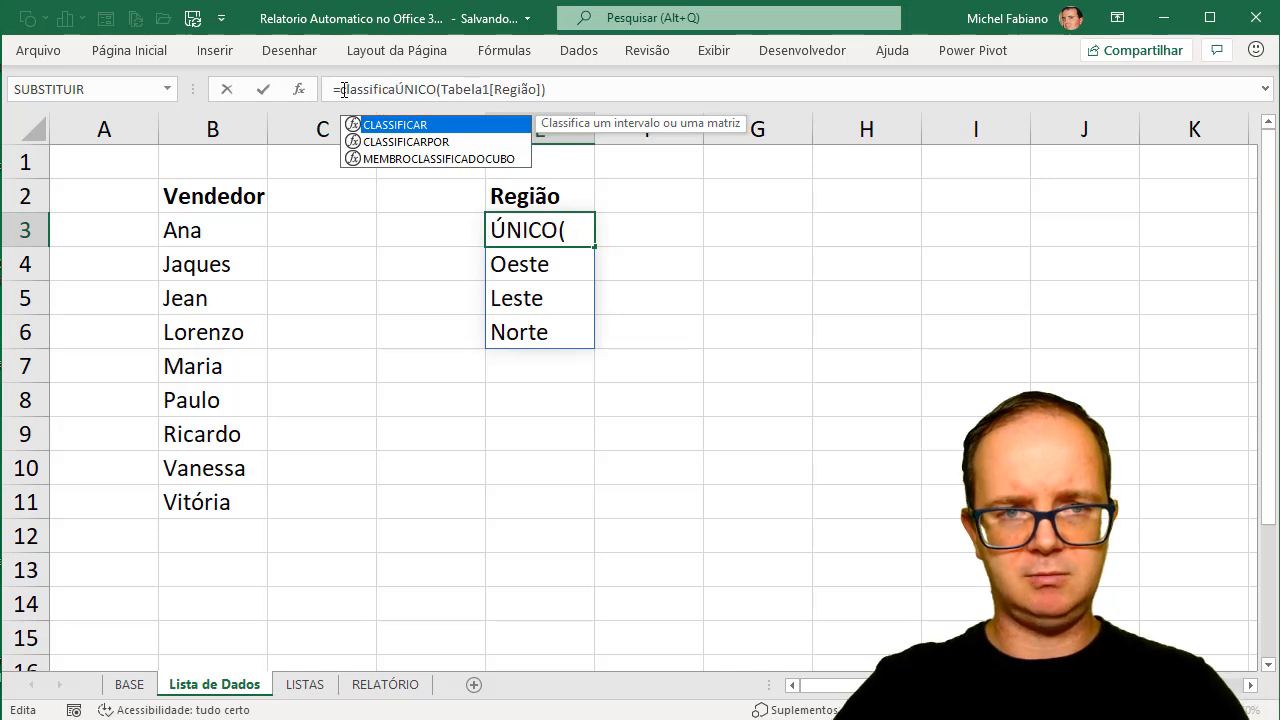
pyautogui.write('r(')
pyautogui.click(594, 93)
pyautogui.write(';1)')
pyautogui.press('Return')
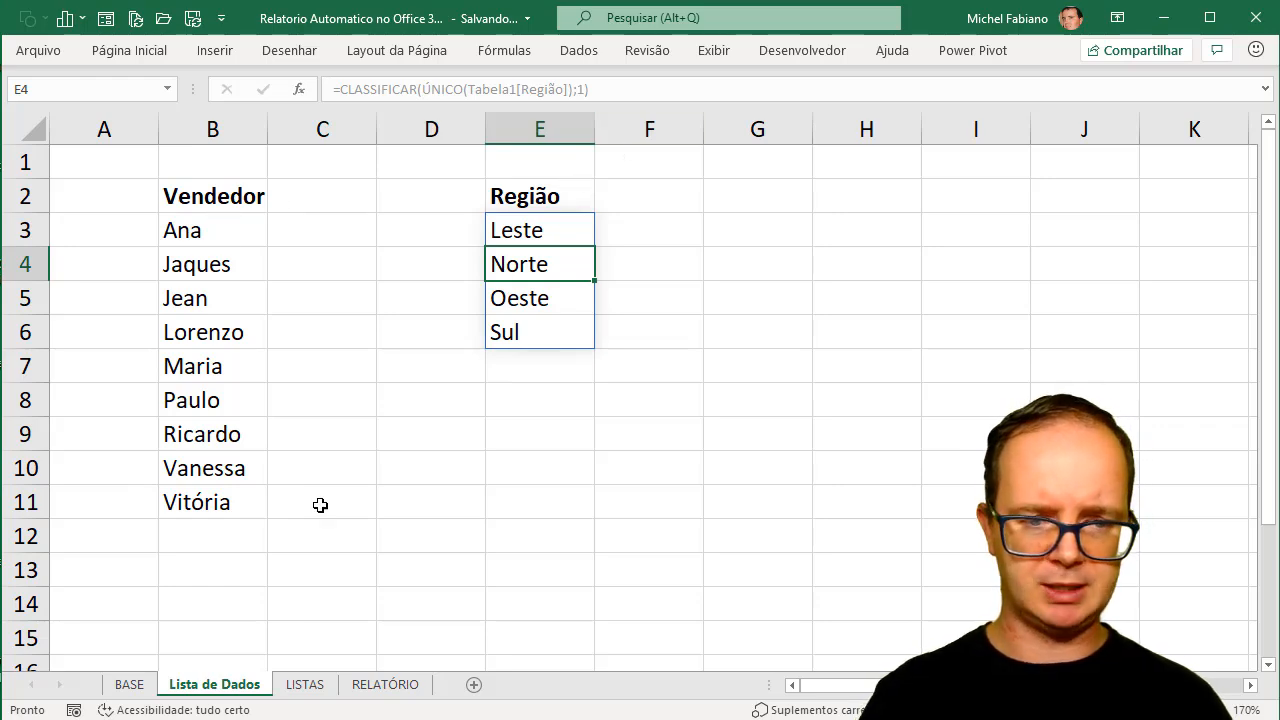
# - Add a new sheet after RELATÓRIO and name it Relatório de Vendas
pyautogui.click(408, 688)
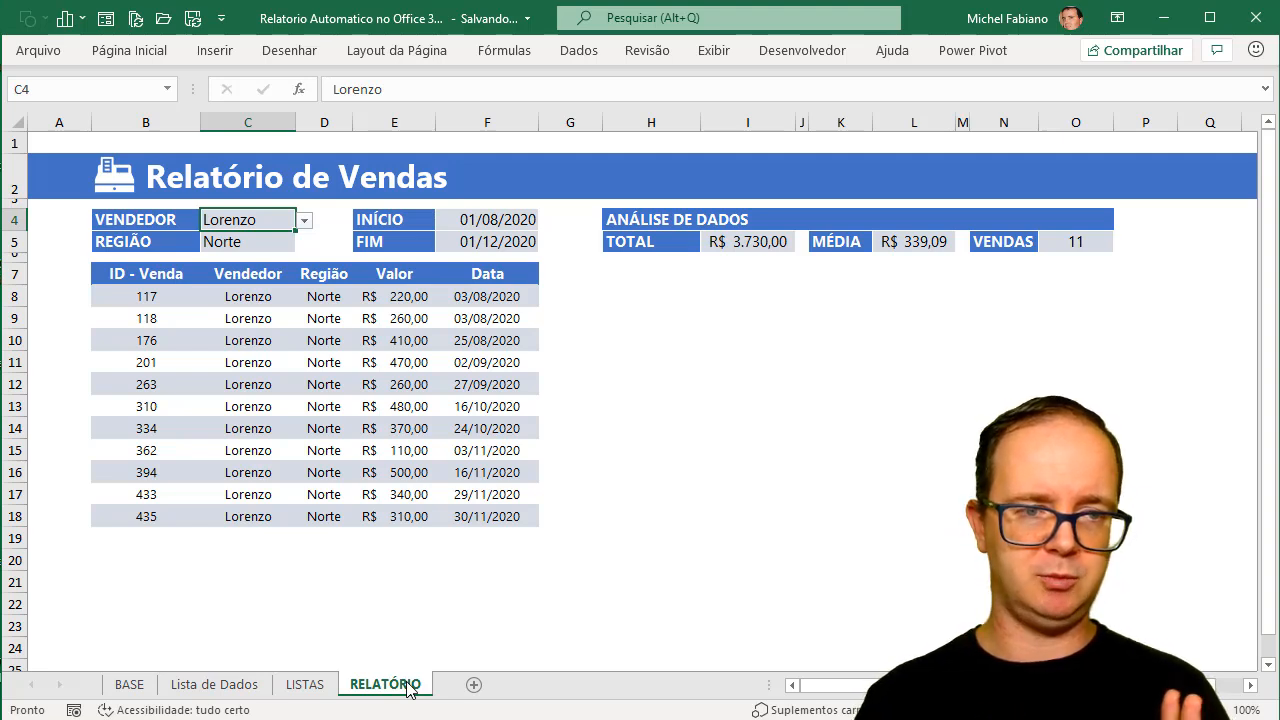
pyautogui.click(476, 686)
pyautogui.doubleClick(479, 686)
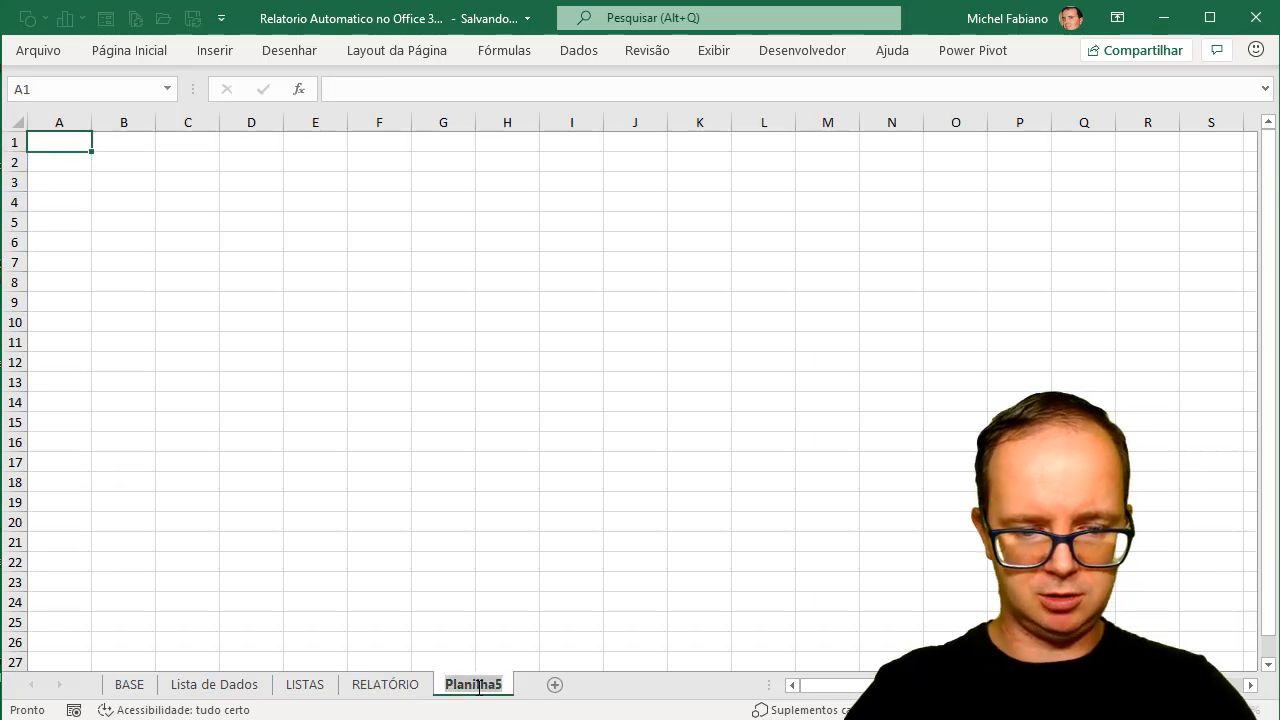
pyautogui.write('Relat')
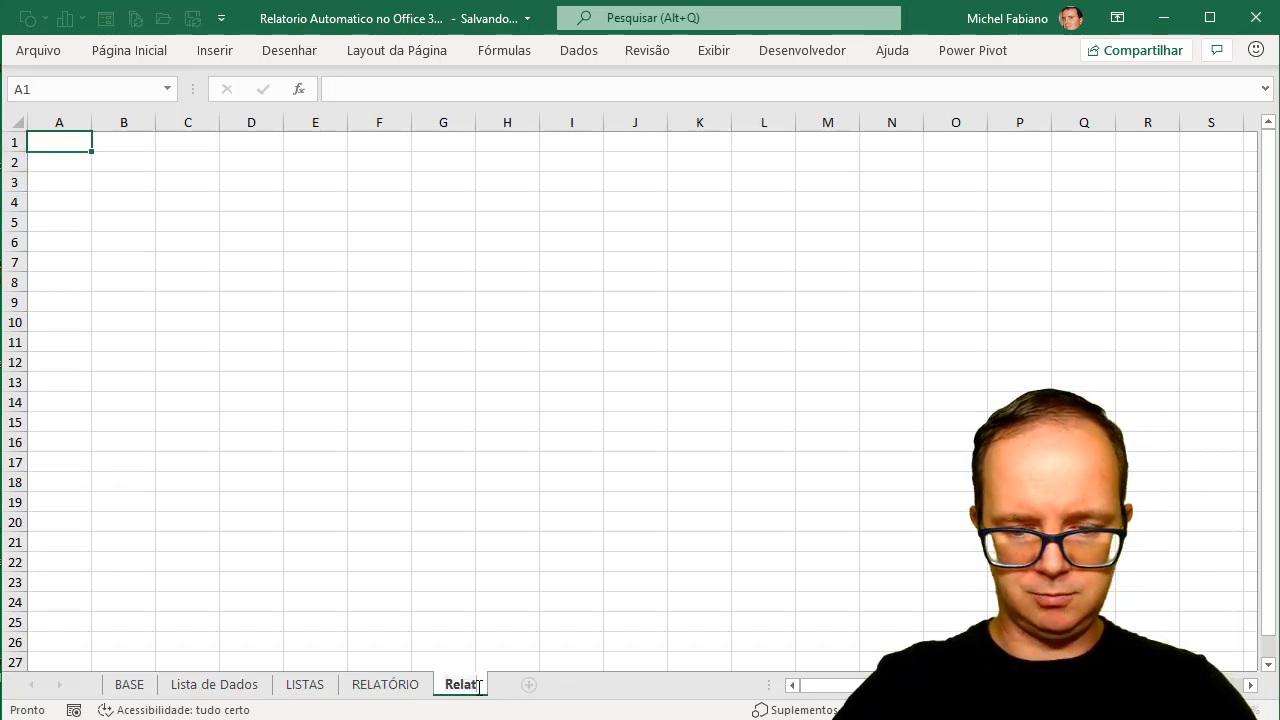
pyautogui.write('ório de Vendas')
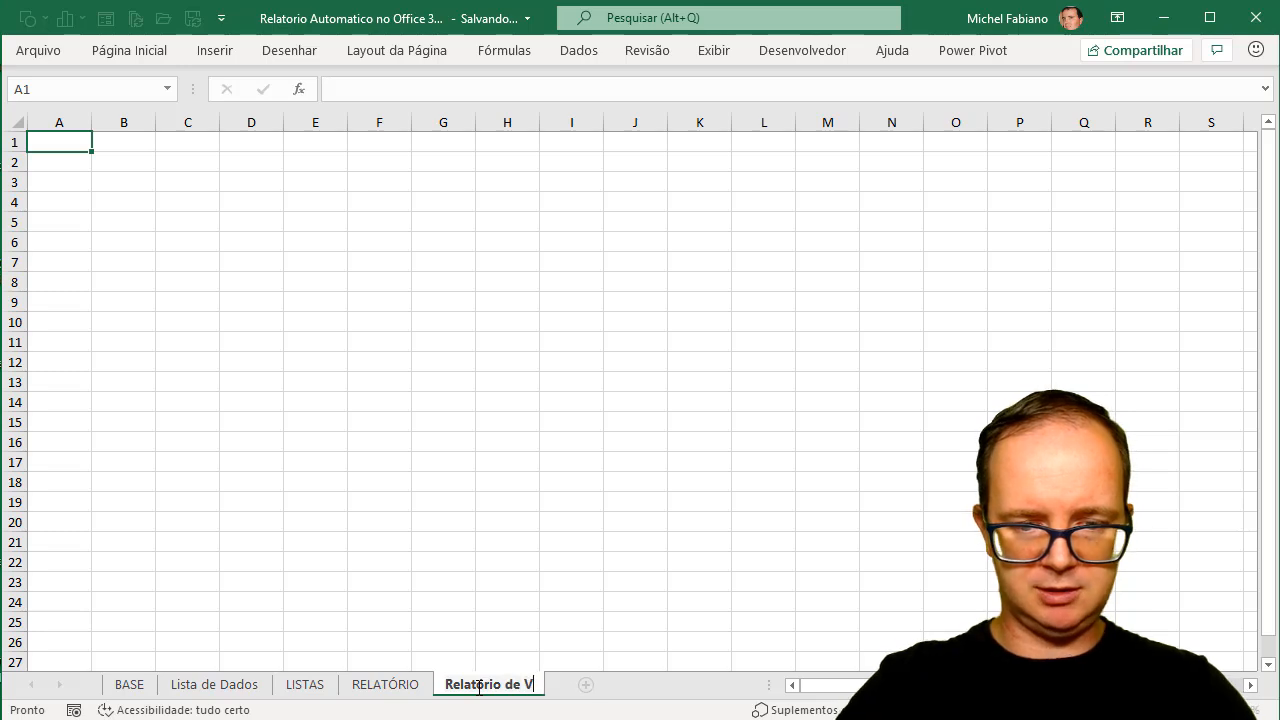
pyautogui.press('Return')
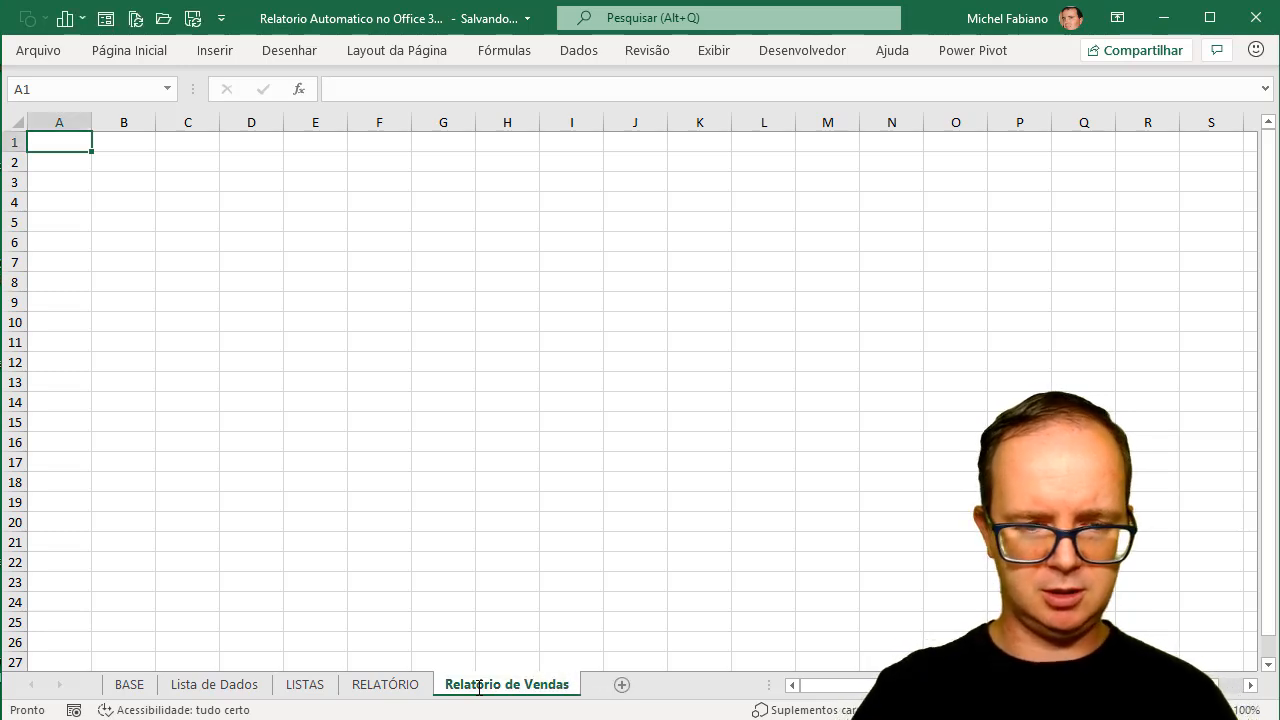
# - Copy the VENDEDOR and REGIÃO labels from B4:B5 of RELATÓRIO to B4 of Relatório de Vendas
pyautogui.click(388, 688)
pyautogui.moveTo(172, 222); pyautogui.dragTo(172, 238)
pyautogui.hotkey('ctrl', 'c')
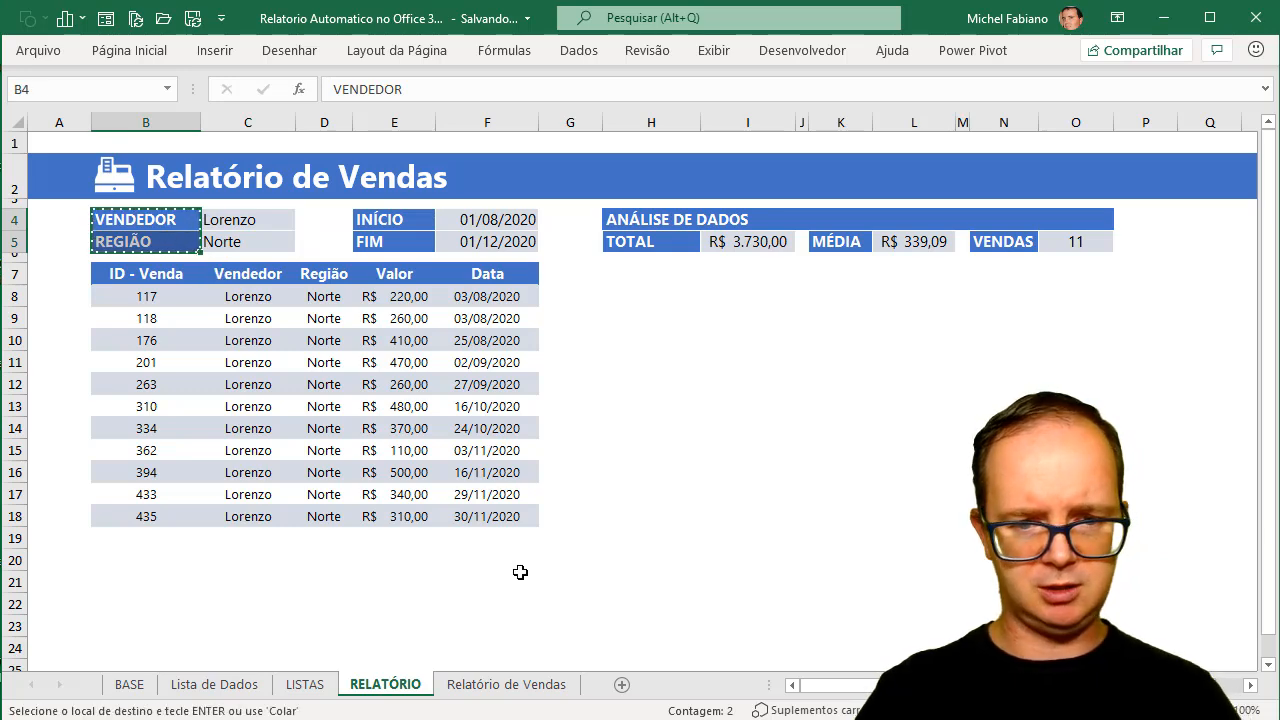
pyautogui.click(507, 685)
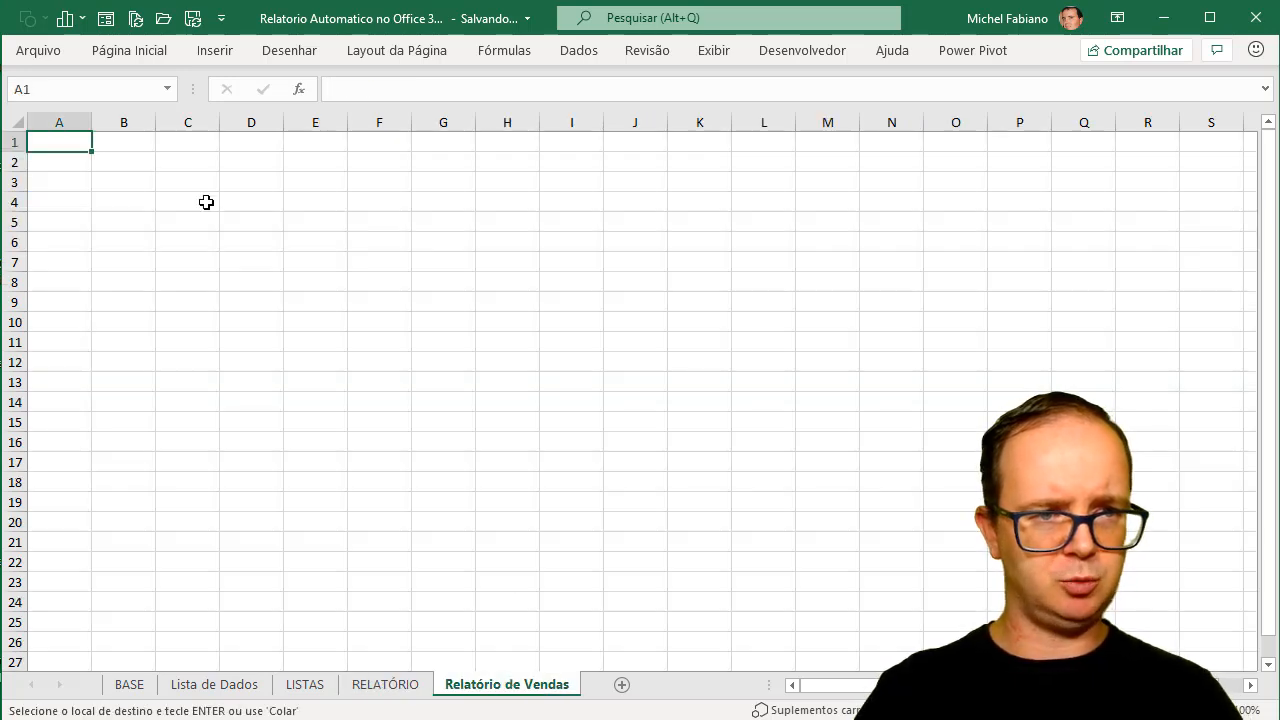
pyautogui.click(126, 200)
pyautogui.hotkey('ctrl', 'v')
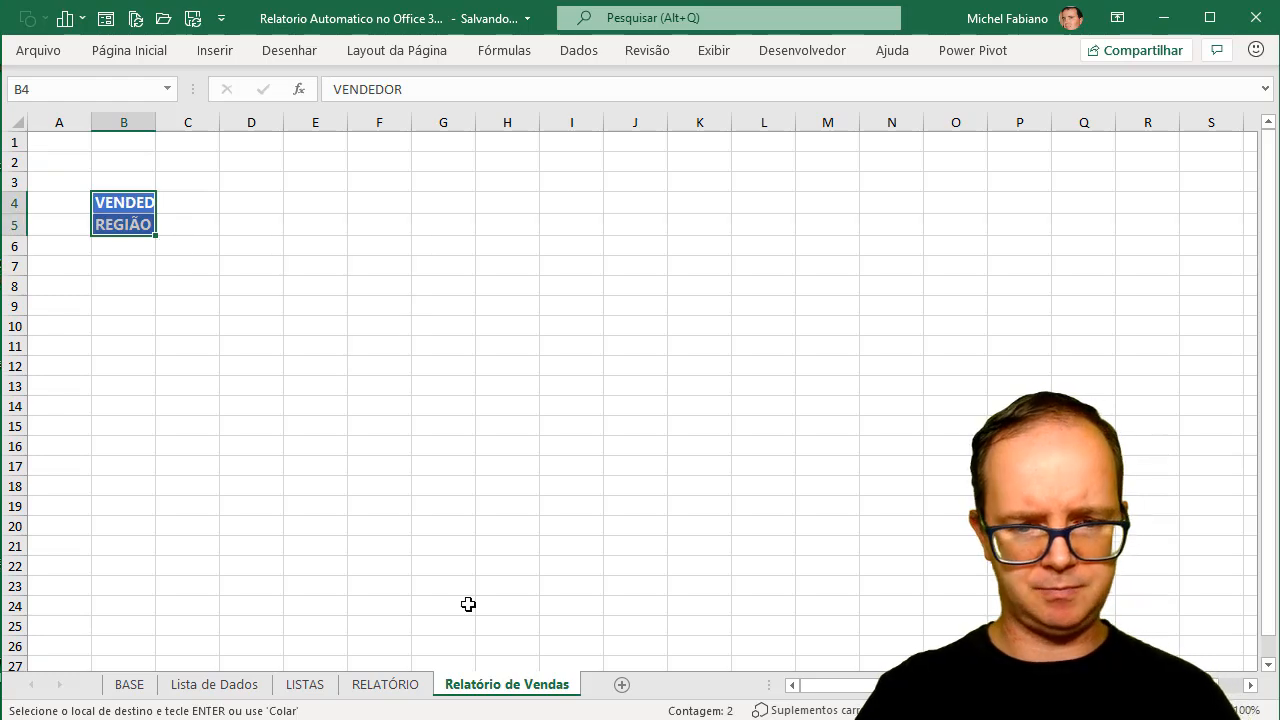
# - Copy the INÍCIO and FIM labels from E4:E5 of RELATÓRIO to E4 of Relatório de Vendas
pyautogui.click(385, 685)
pyautogui.moveTo(418, 216); pyautogui.dragTo(414, 243)
pyautogui.hotkey('ctrl', 'c')
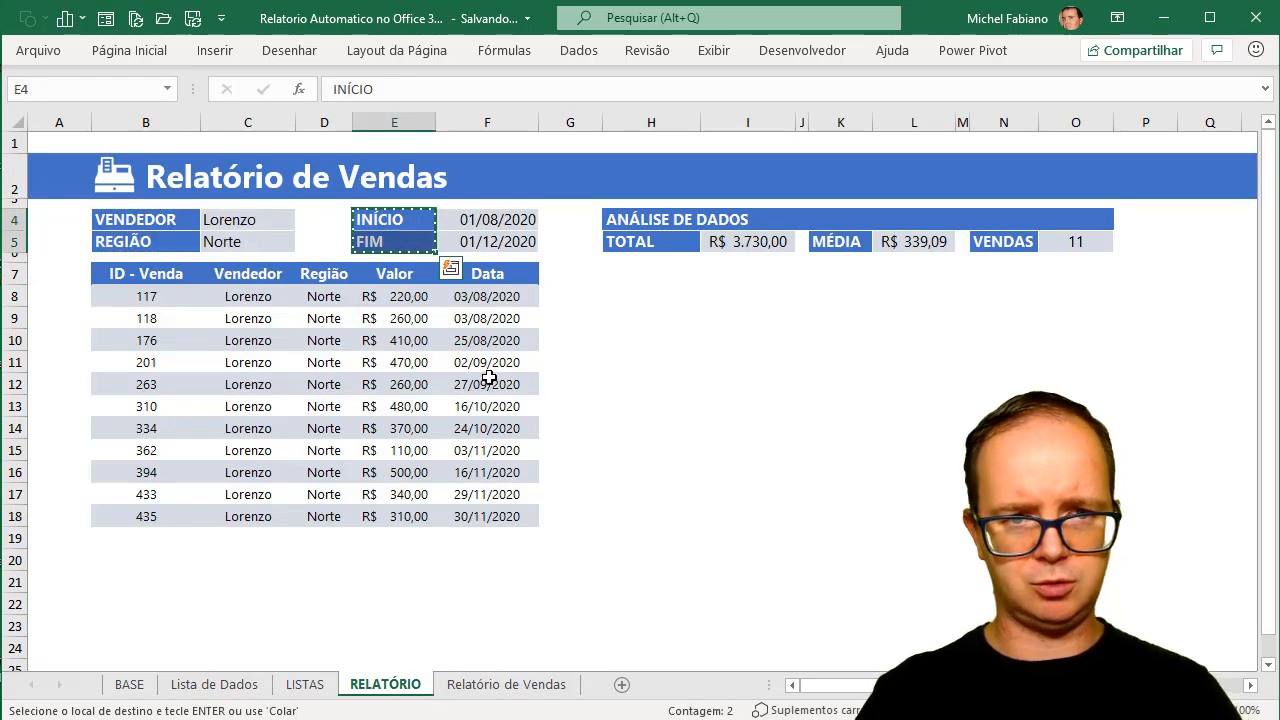
pyautogui.click(507, 685)
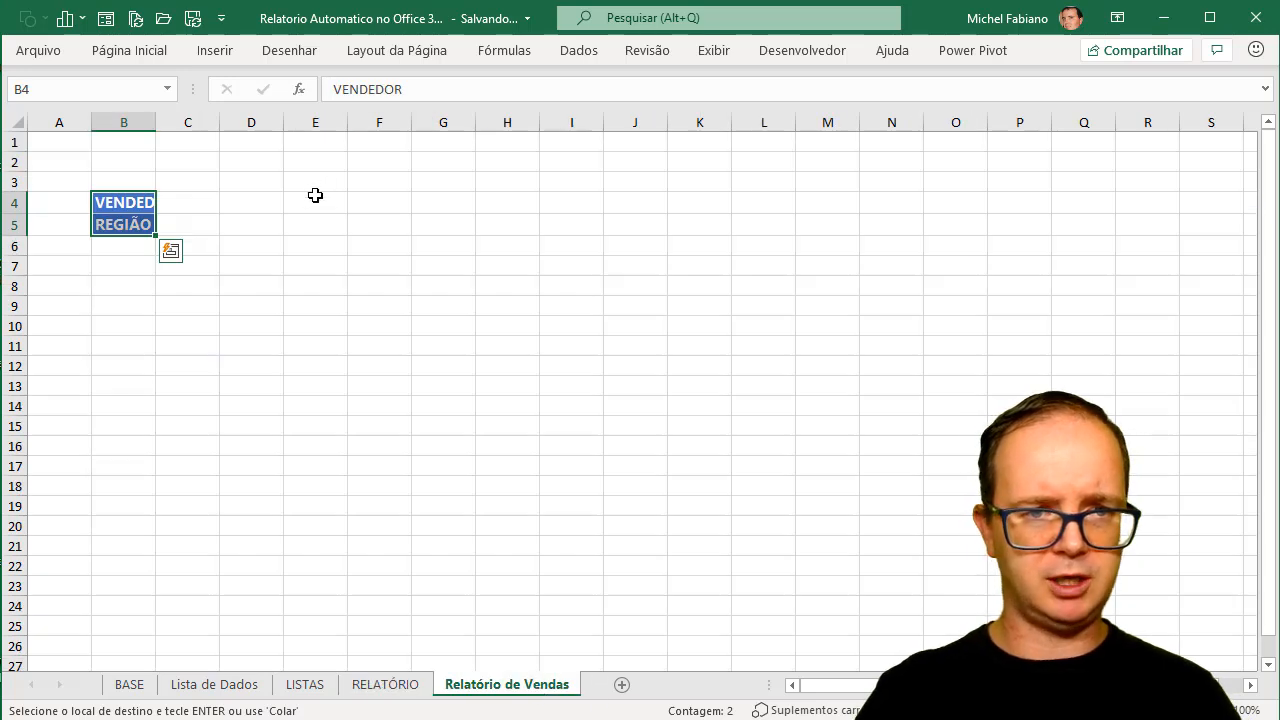
pyautogui.click(313, 202)
pyautogui.hotkey('ctrl', 'v')
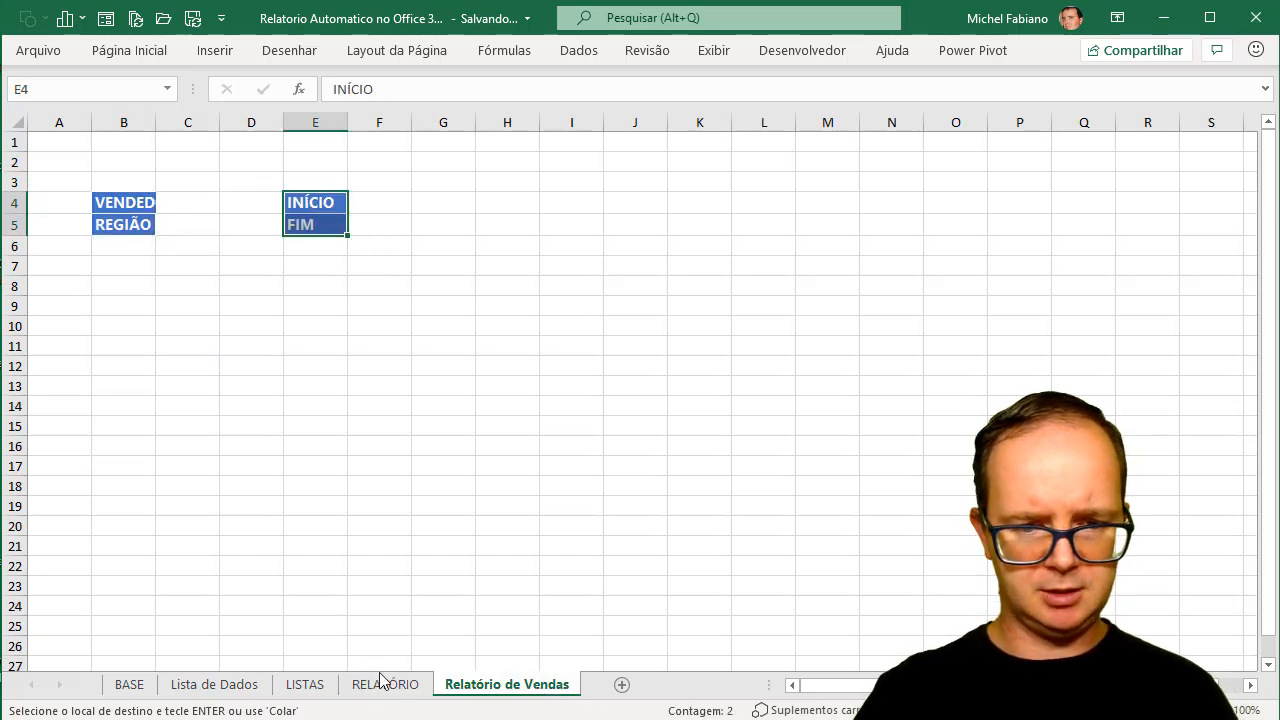
# - Copy the ANÁLISE DE DADOS block H4:O5 from RELATÓRIO to H4 of Relatório de Vendas
pyautogui.click(385, 685)
pyautogui.moveTo(636, 222); pyautogui.dragTo(1069, 240)
pyautogui.hotkey('ctrl', 'c')
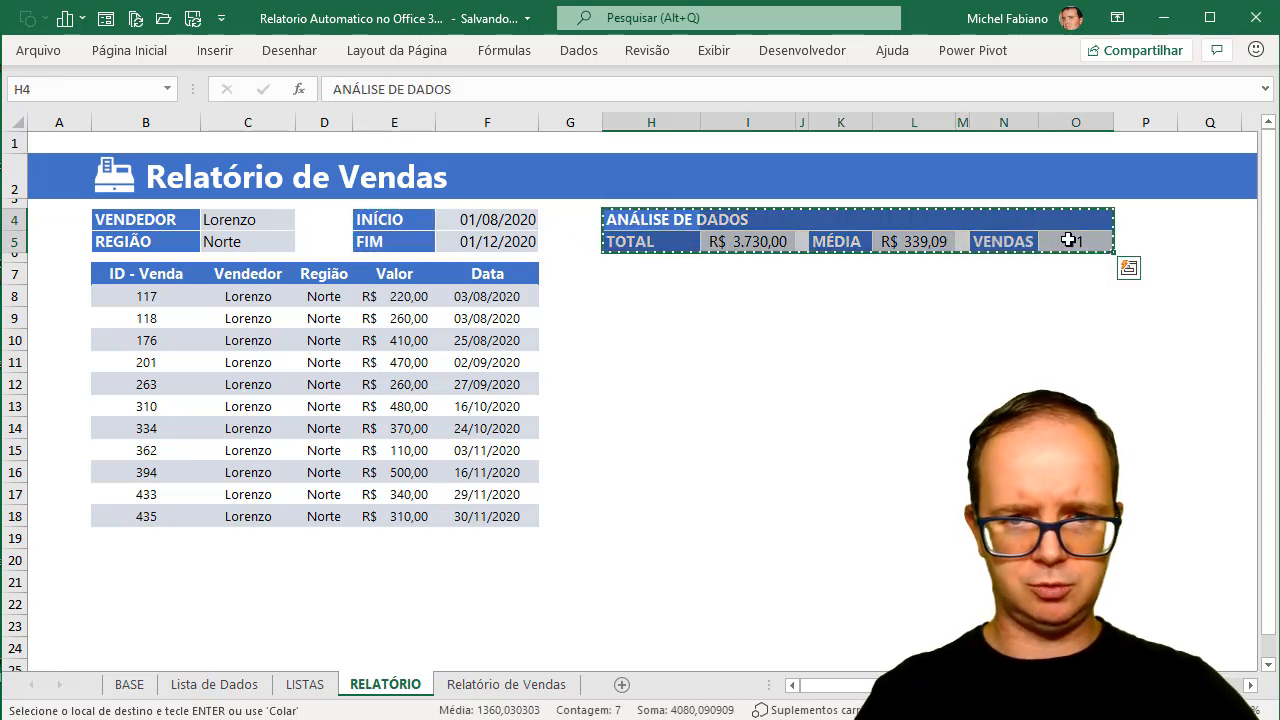
pyautogui.click(486, 688)
pyautogui.click(504, 200)
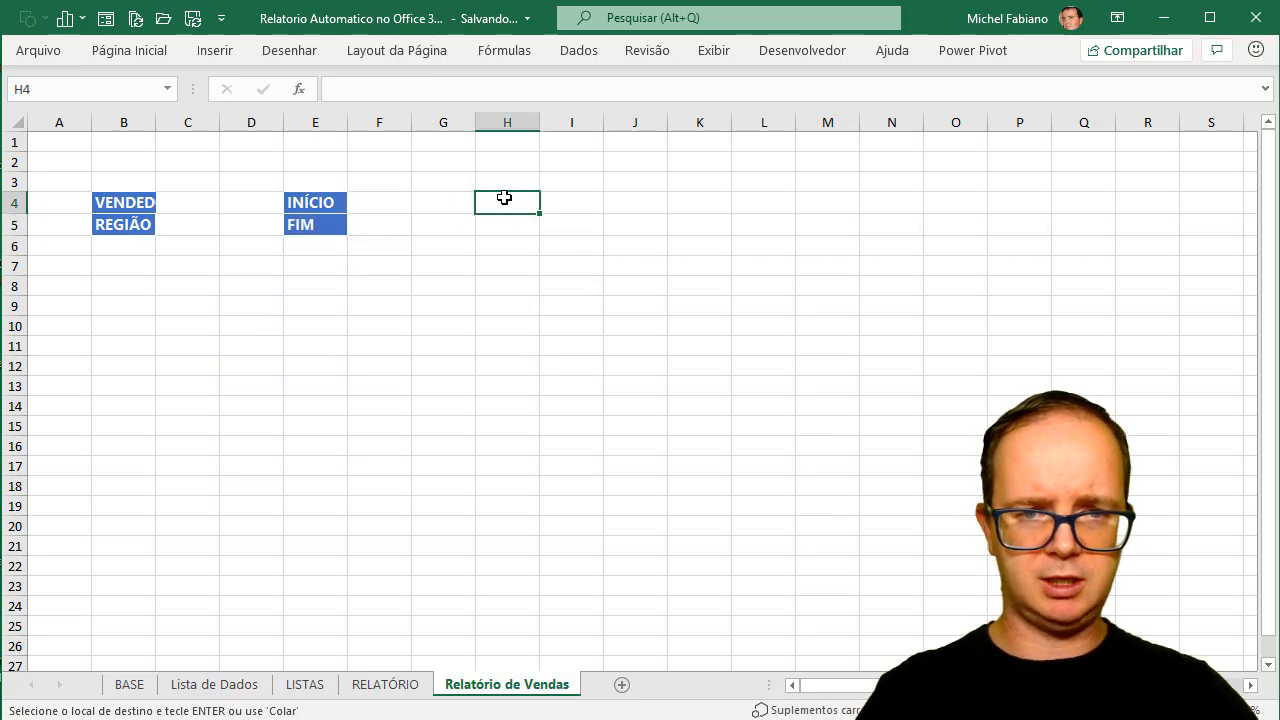
pyautogui.hotkey('ctrl', 'v')
# - Clear the pasted formulas beside TOTAL, MÉDIA and VENDAS in row 5, keeping the cell formatting
pyautogui.click(565, 224)
pyautogui.moveTo(565, 224); pyautogui.dragTo(607, 230)
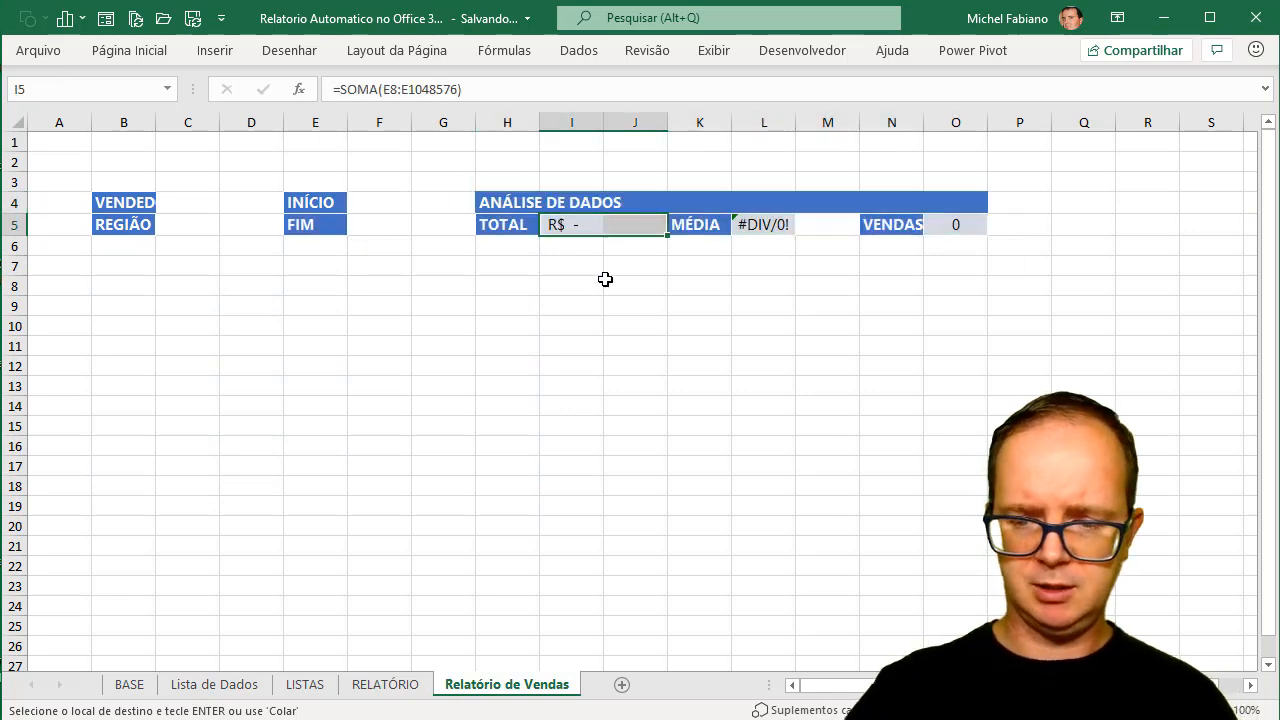
pyautogui.press('Delete')
pyautogui.moveTo(766, 223); pyautogui.dragTo(814, 221)
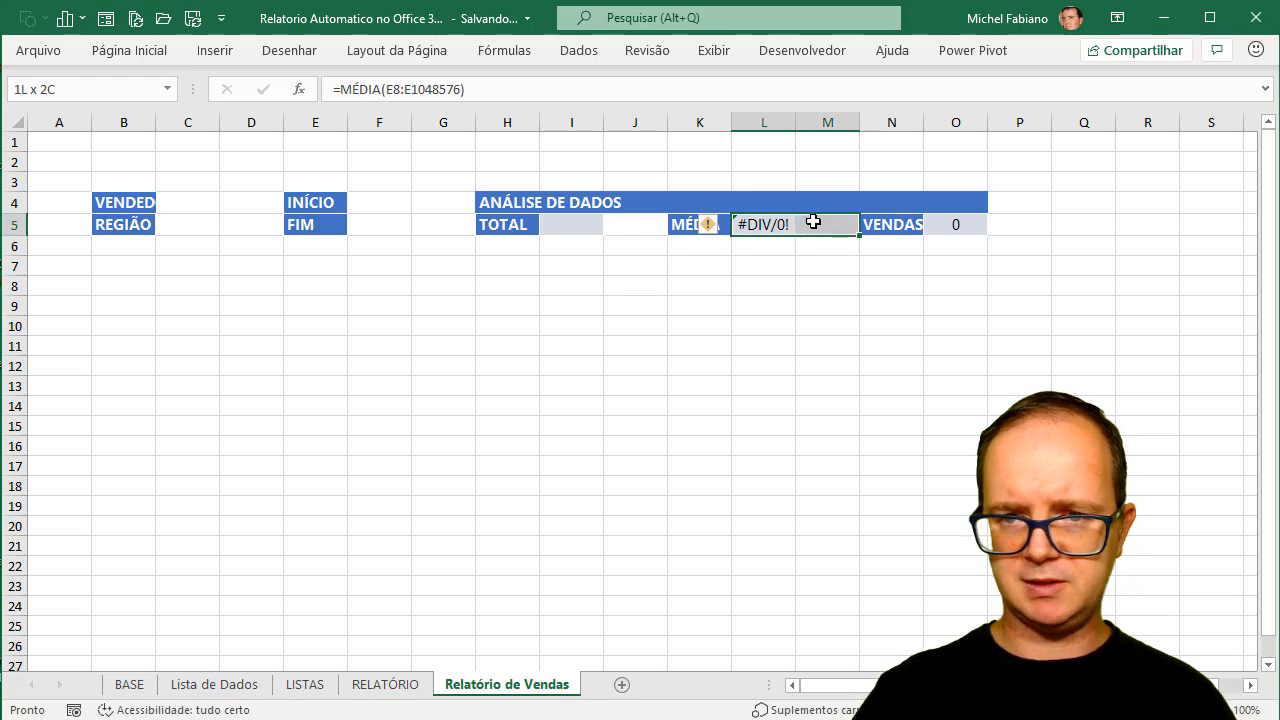
pyautogui.press('Delete')
pyautogui.click(948, 224)
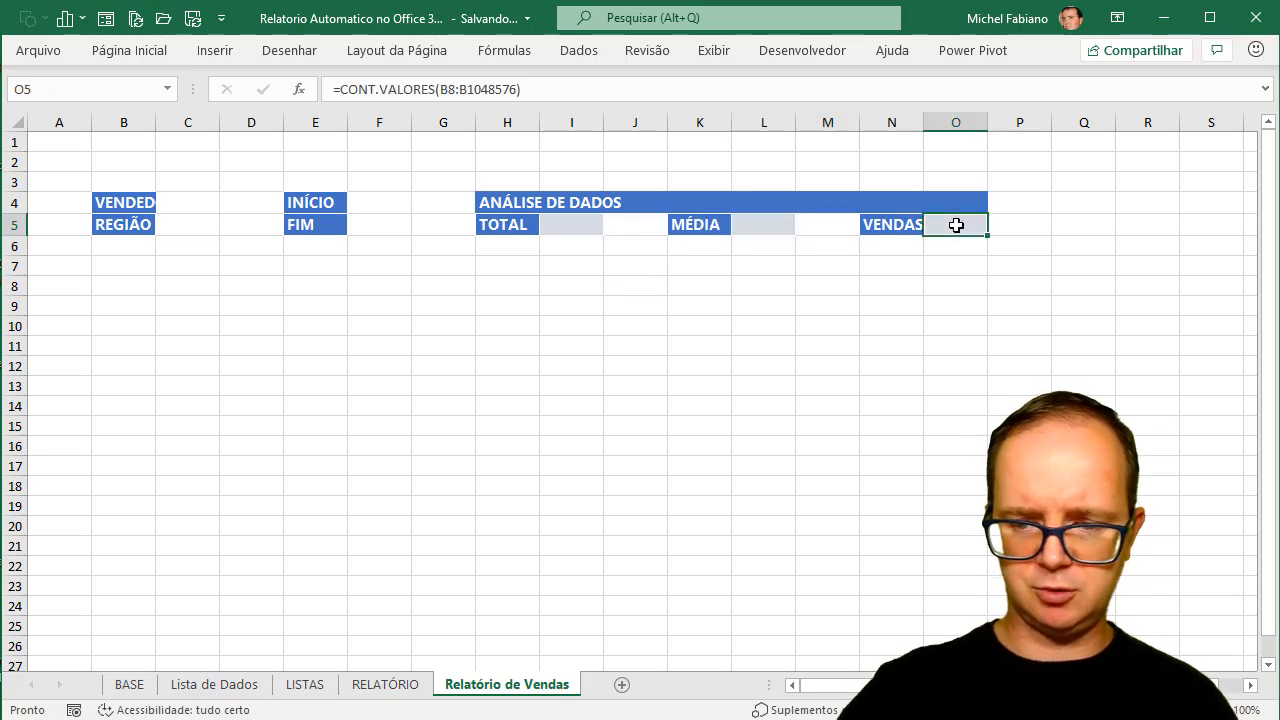
pyautogui.press('Delete')
# - Copy the table header row B7:F7 from RELATÓRIO to B7 of Relatório de Vendas
pyautogui.click(410, 685)
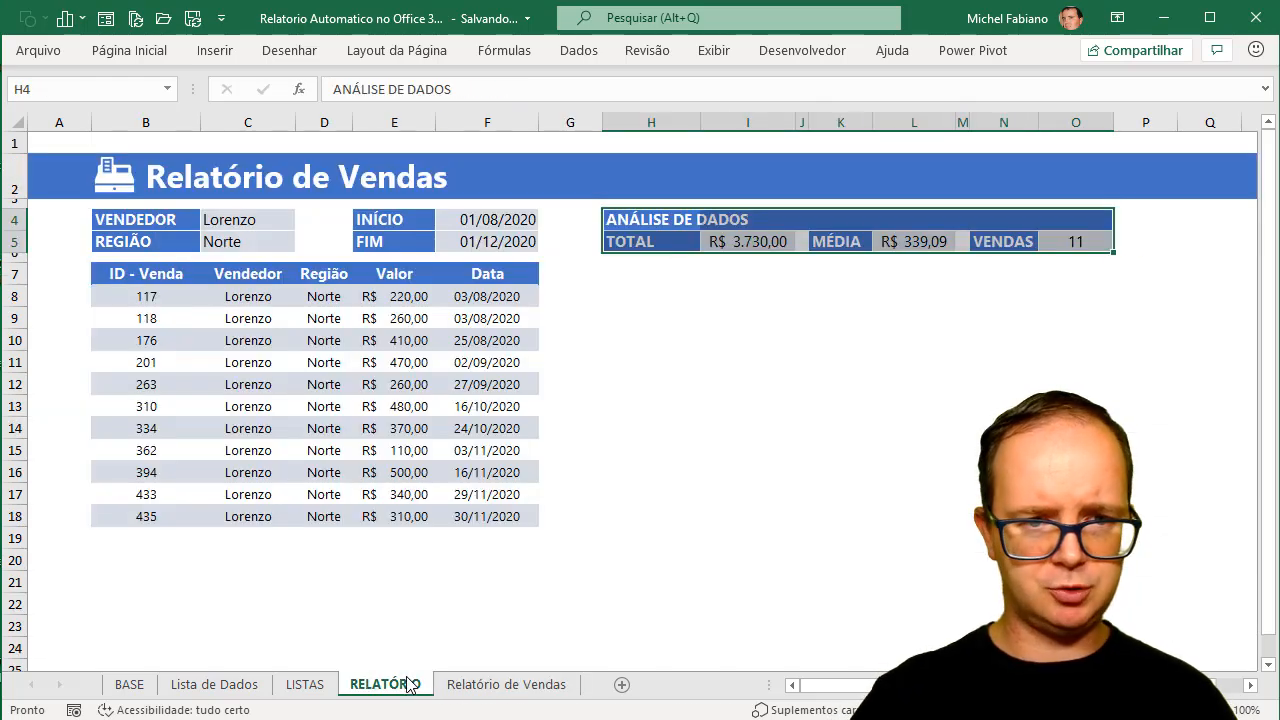
pyautogui.moveTo(140, 274); pyautogui.dragTo(490, 277)
pyautogui.hotkey('ctrl', 'c')
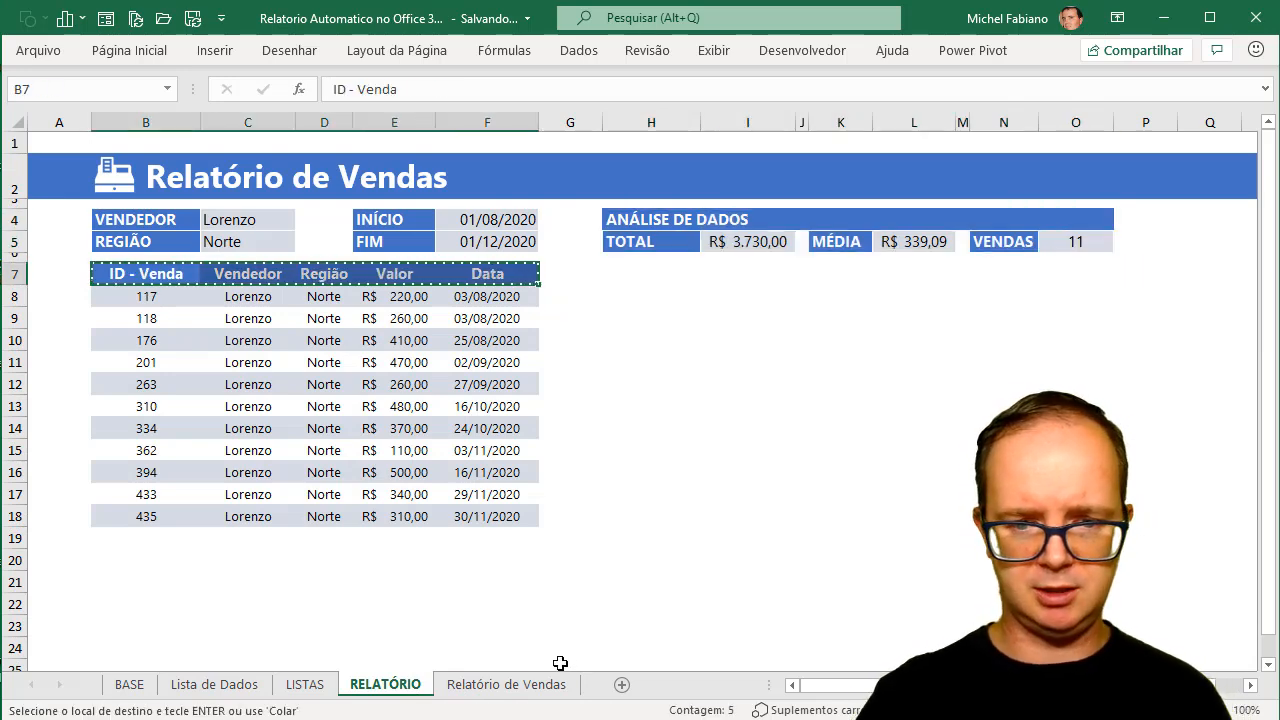
pyautogui.click(550, 688)
pyautogui.click(118, 268)
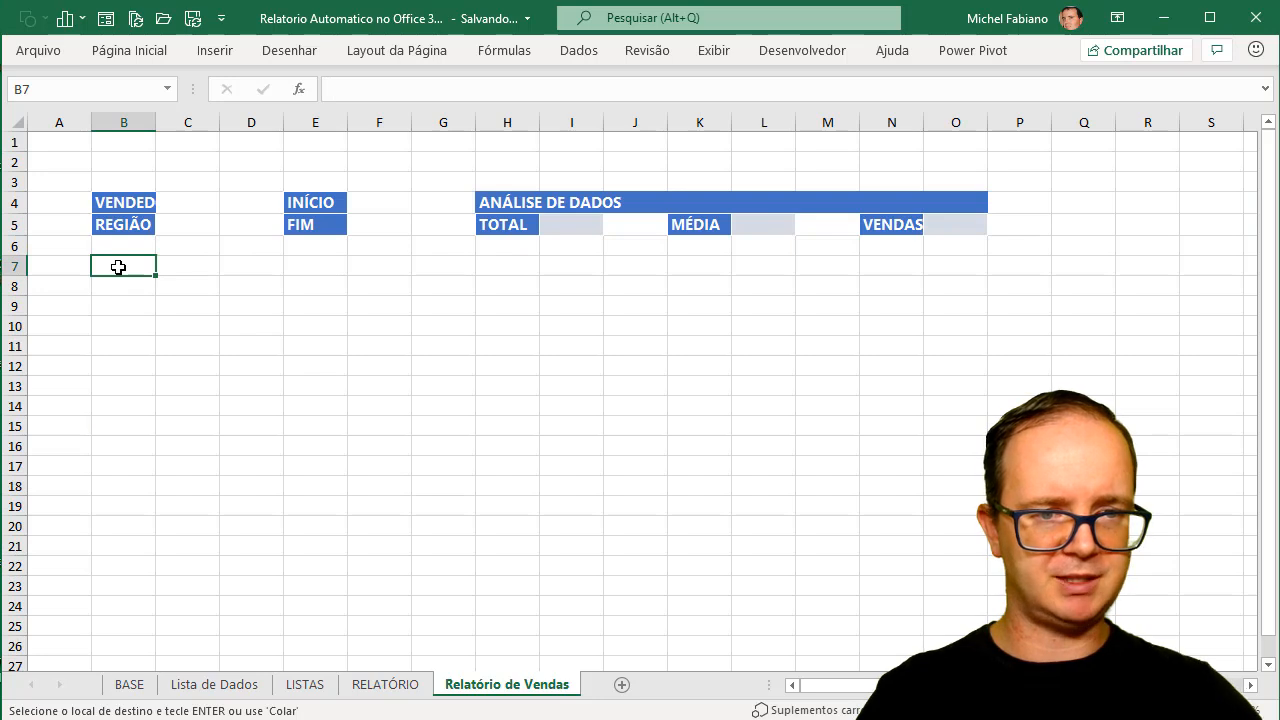
pyautogui.hotkey('ctrl', 'v')
pyautogui.click(276, 332)
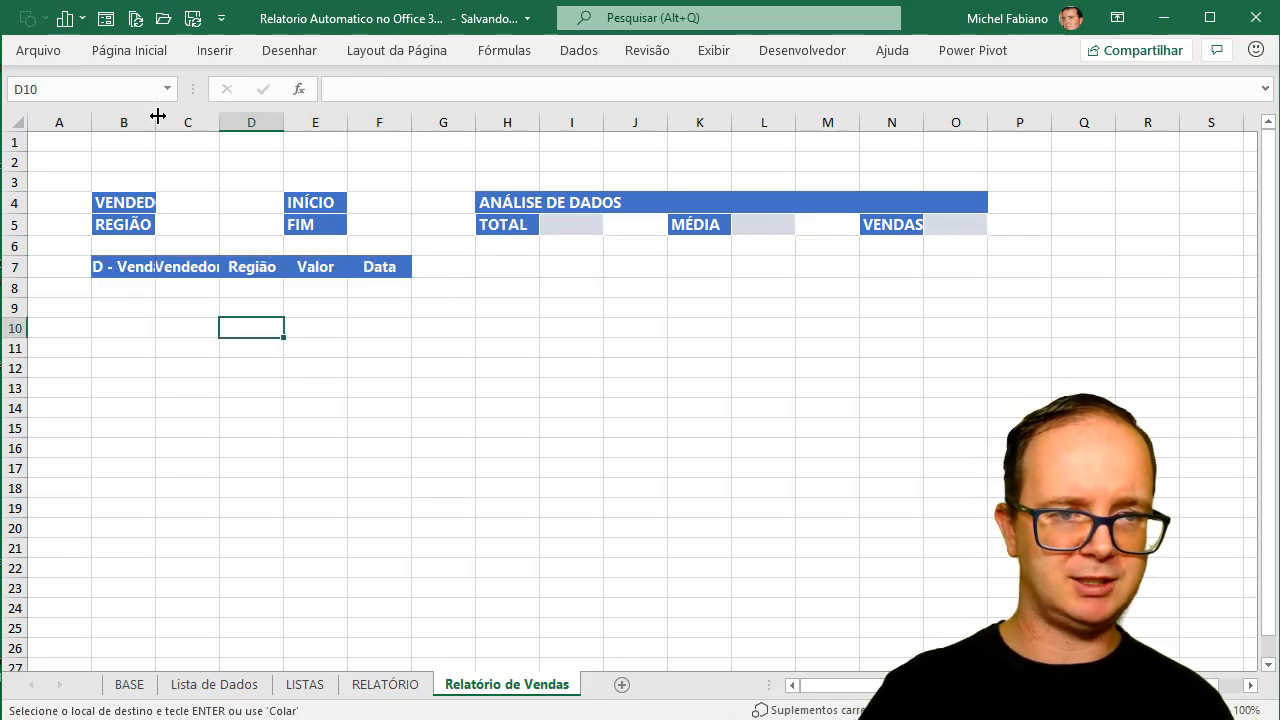
# - Autofit column B and change the header in B7 to ID
pyautogui.doubleClick(156, 120)
pyautogui.click(145, 266)
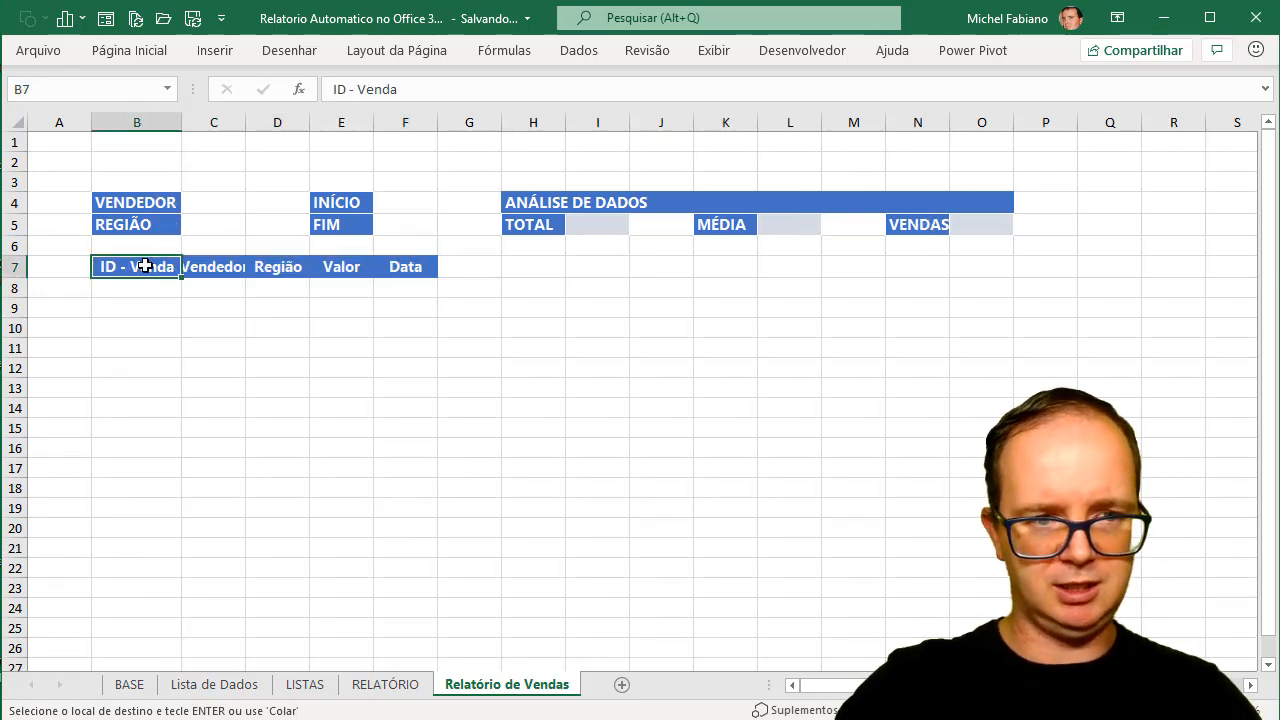
pyautogui.write('ID')
pyautogui.press('Return')
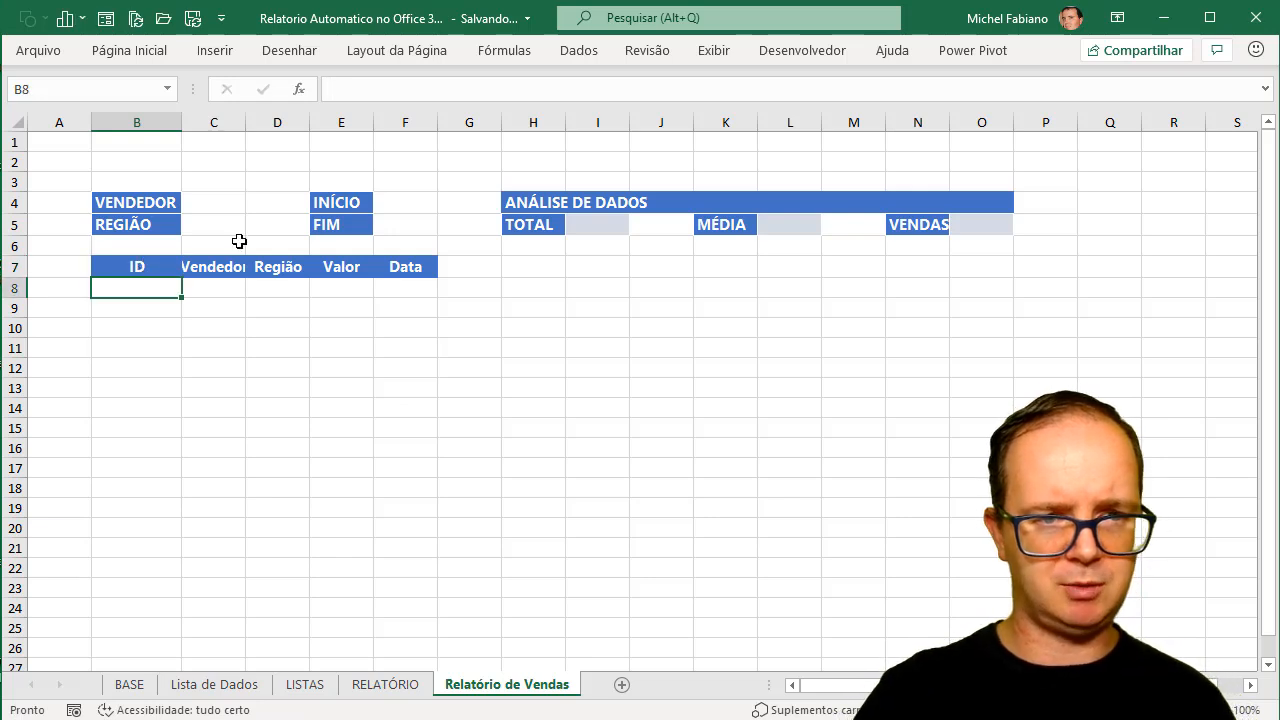
# - Autofit columns C through F to the Vendedor, Região, Valor and Data headers
pyautogui.doubleClick(244, 123)
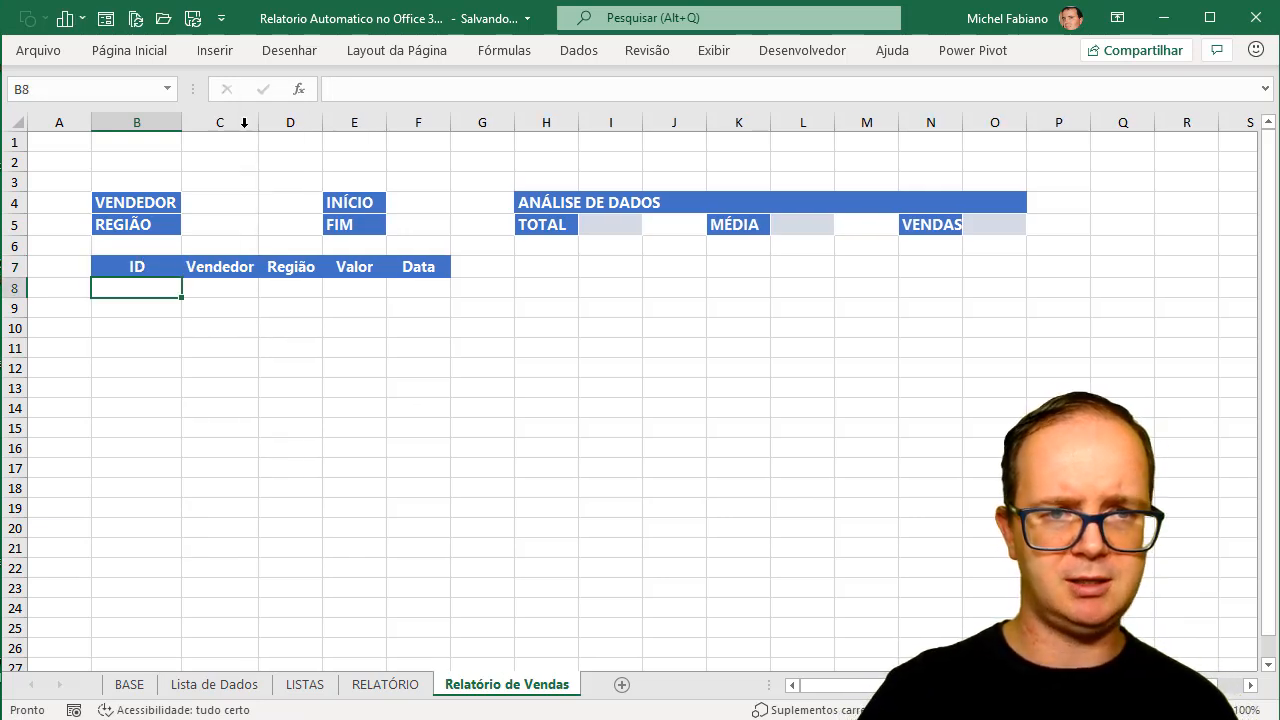
pyautogui.doubleClick(322, 123)
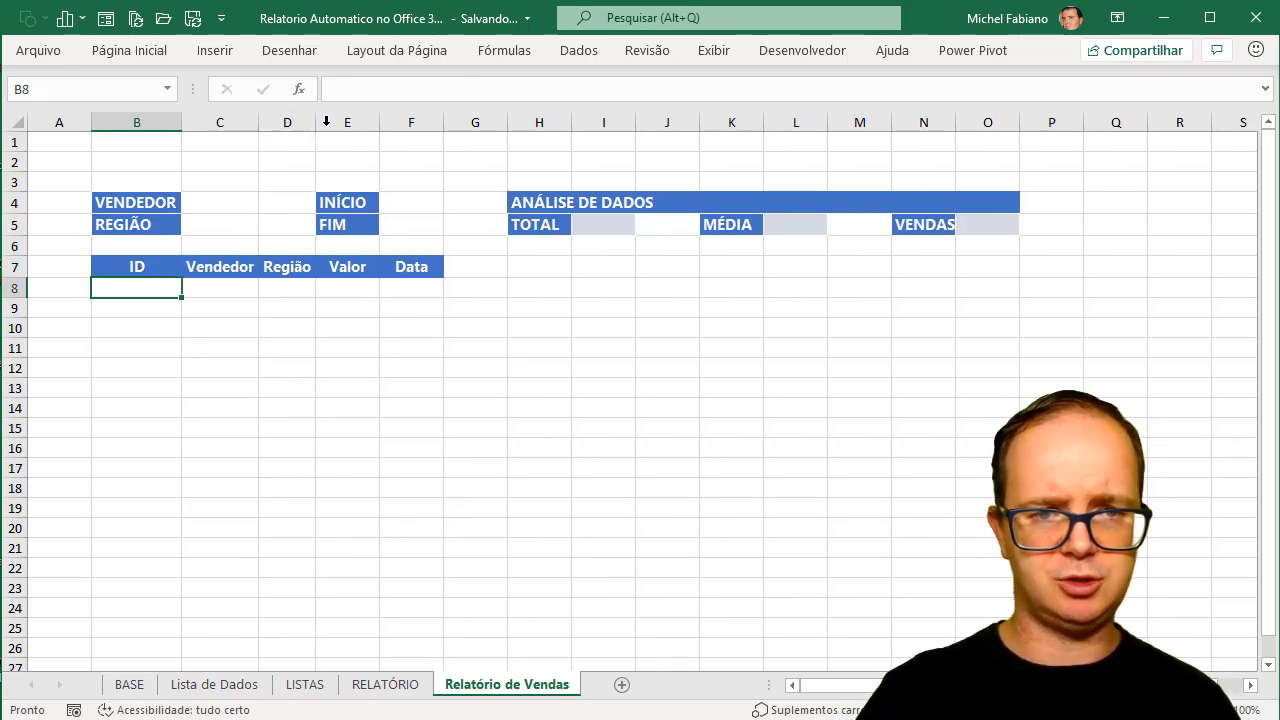
pyautogui.doubleClick(385, 124)
pyautogui.doubleClick(437, 123)
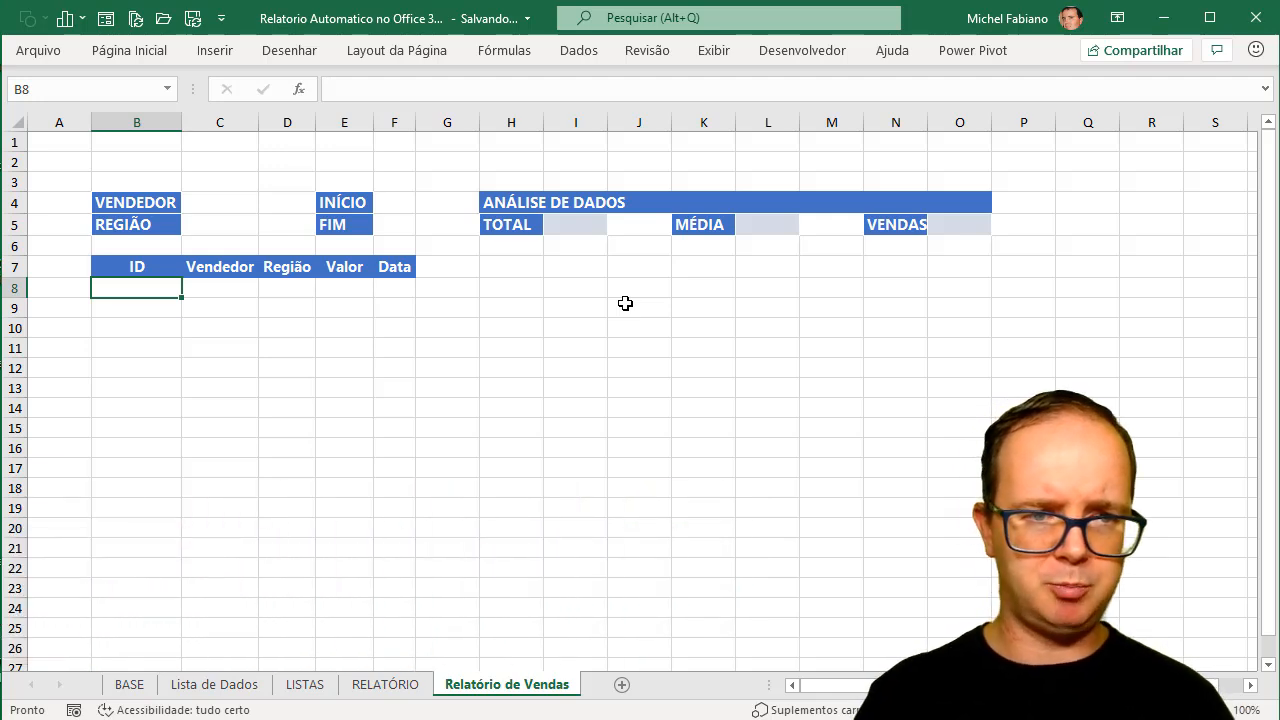
# - Inspect the seller drop-down list in C4 of the RELATÓRIO sheet, up to its first entry
pyautogui.click(220, 208)
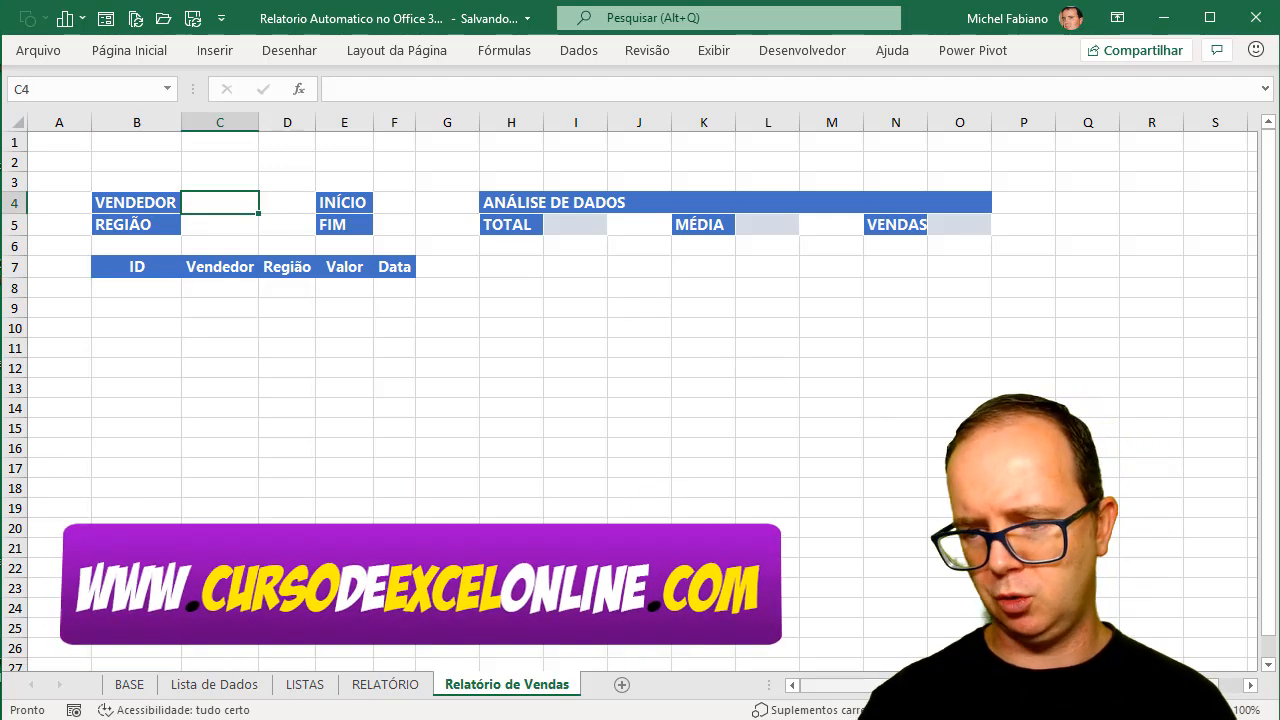
pyautogui.click(1217, 710)
pyautogui.click(1217, 710)
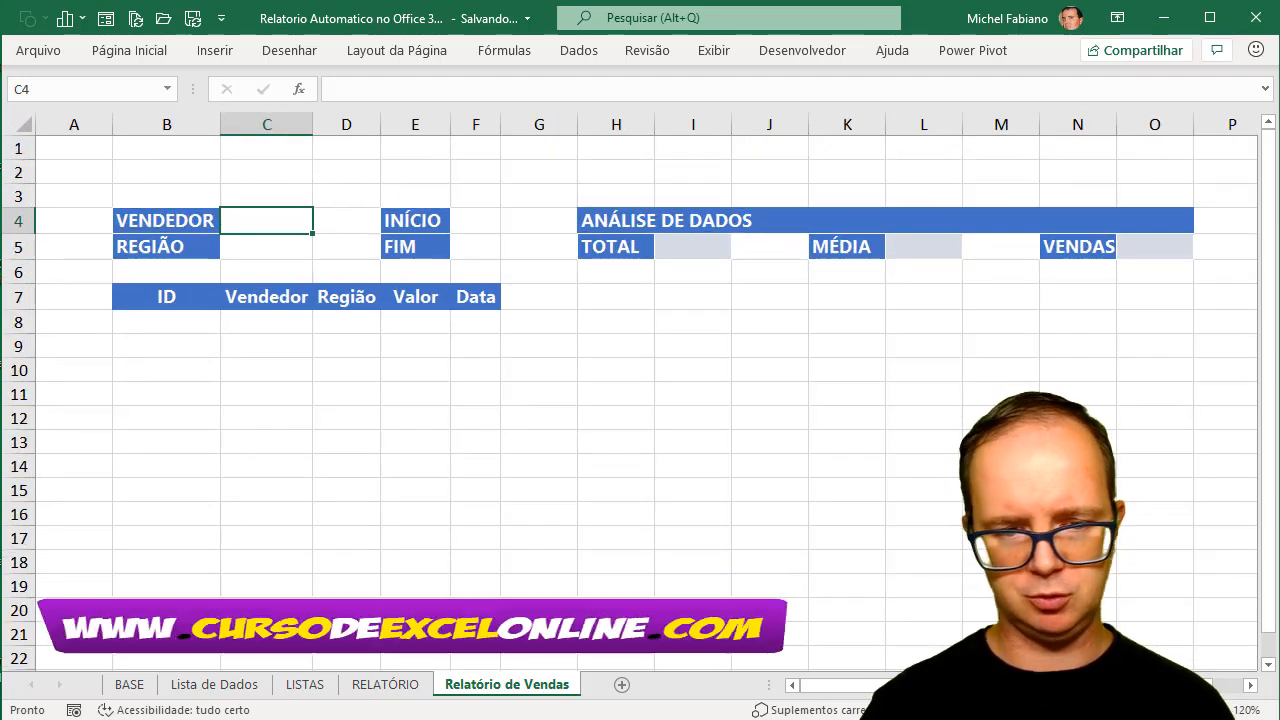
pyautogui.click(385, 688)
pyautogui.click(258, 219)
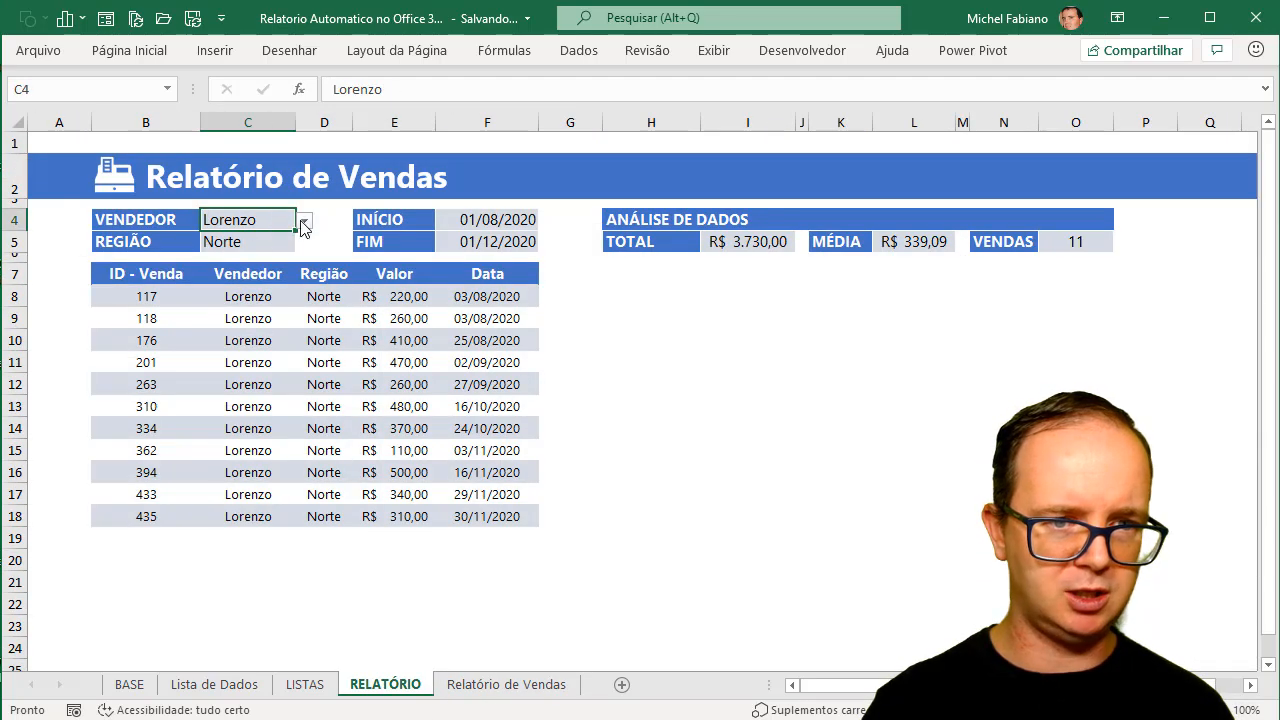
pyautogui.click(305, 221)
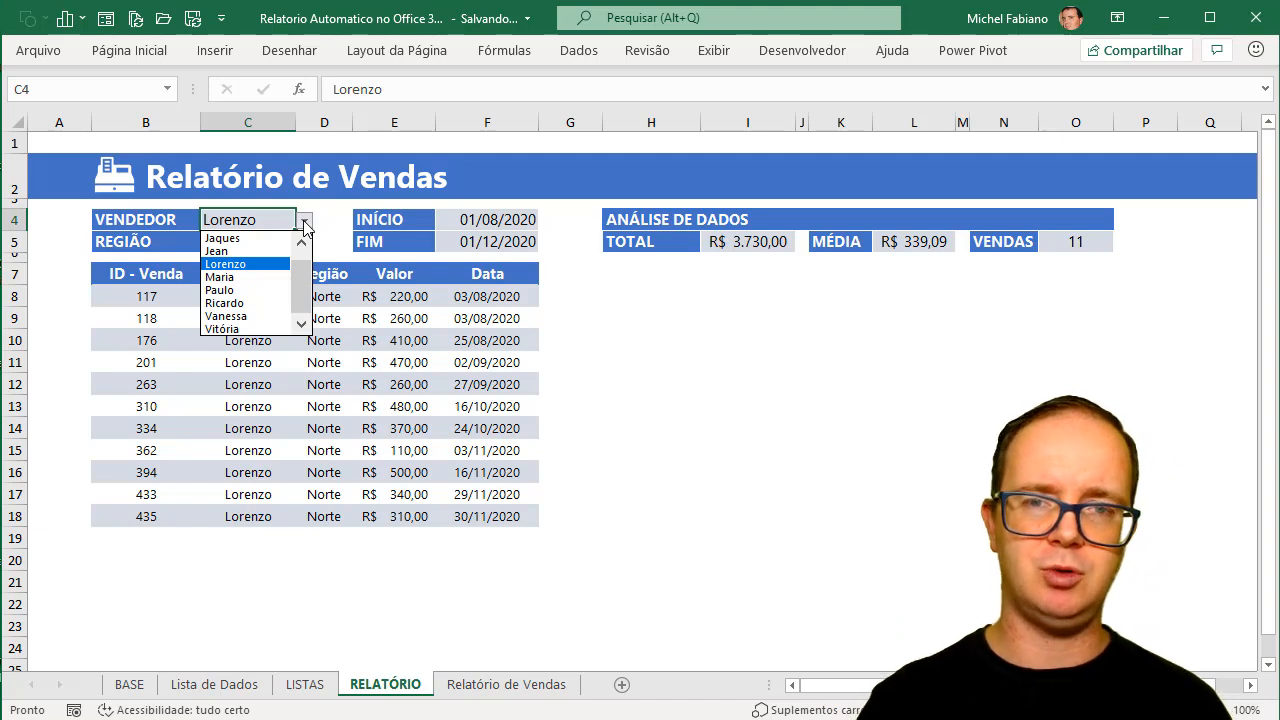
pyautogui.click(301, 242)
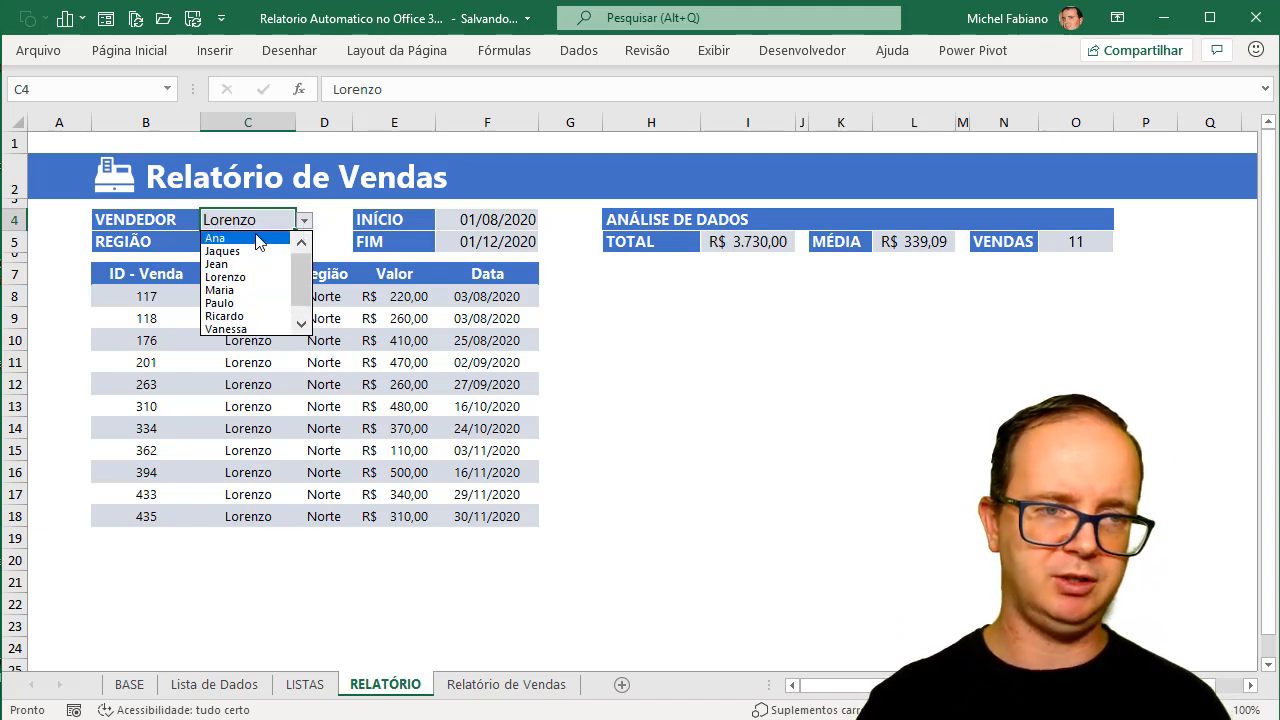
# - Append a second name to the seller in cell C12 of the BASE sales table
pyautogui.click(134, 688)
pyautogui.click(134, 686)
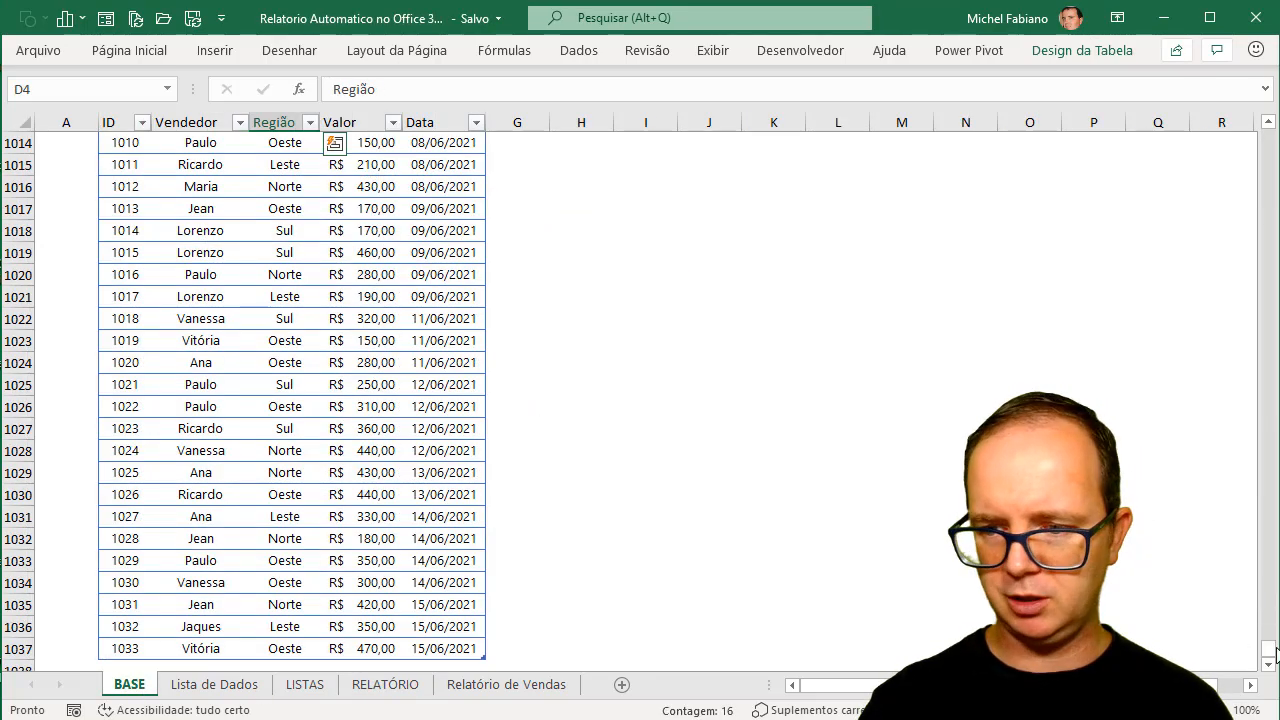
pyautogui.moveTo(1270, 655); pyautogui.dragTo(1266, 125)
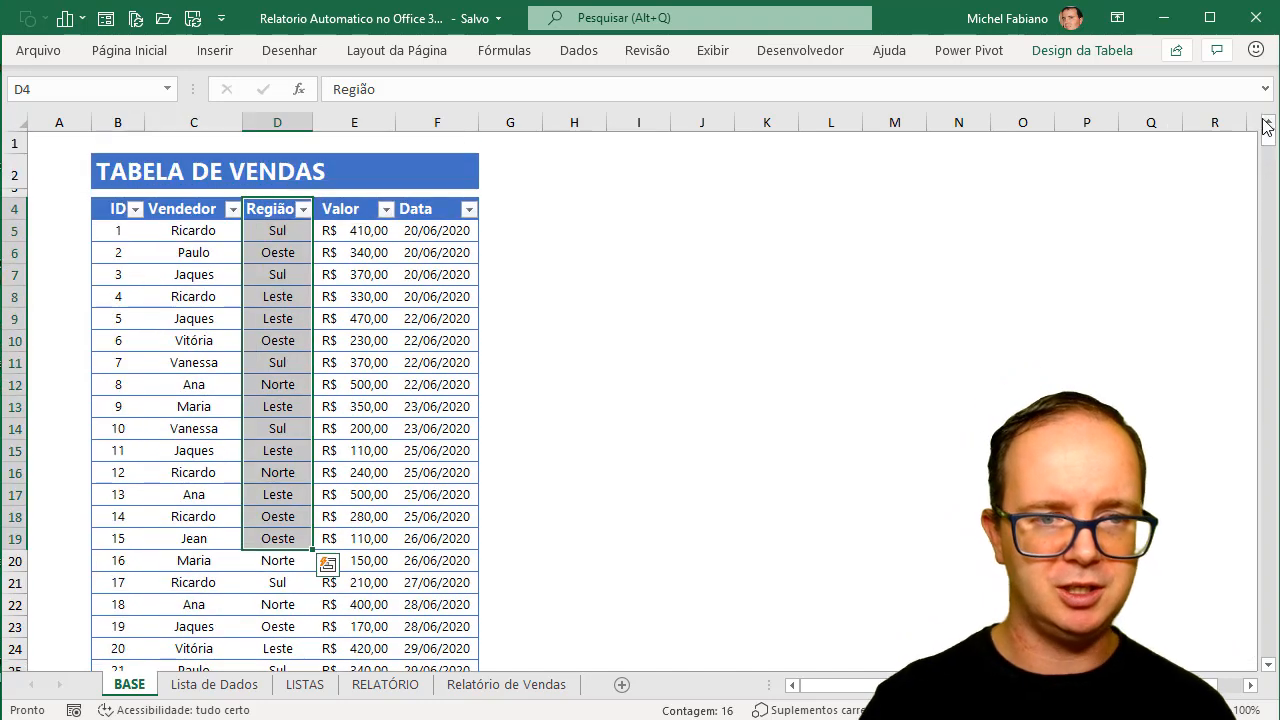
pyautogui.click(230, 390)
pyautogui.doubleClick(228, 382)
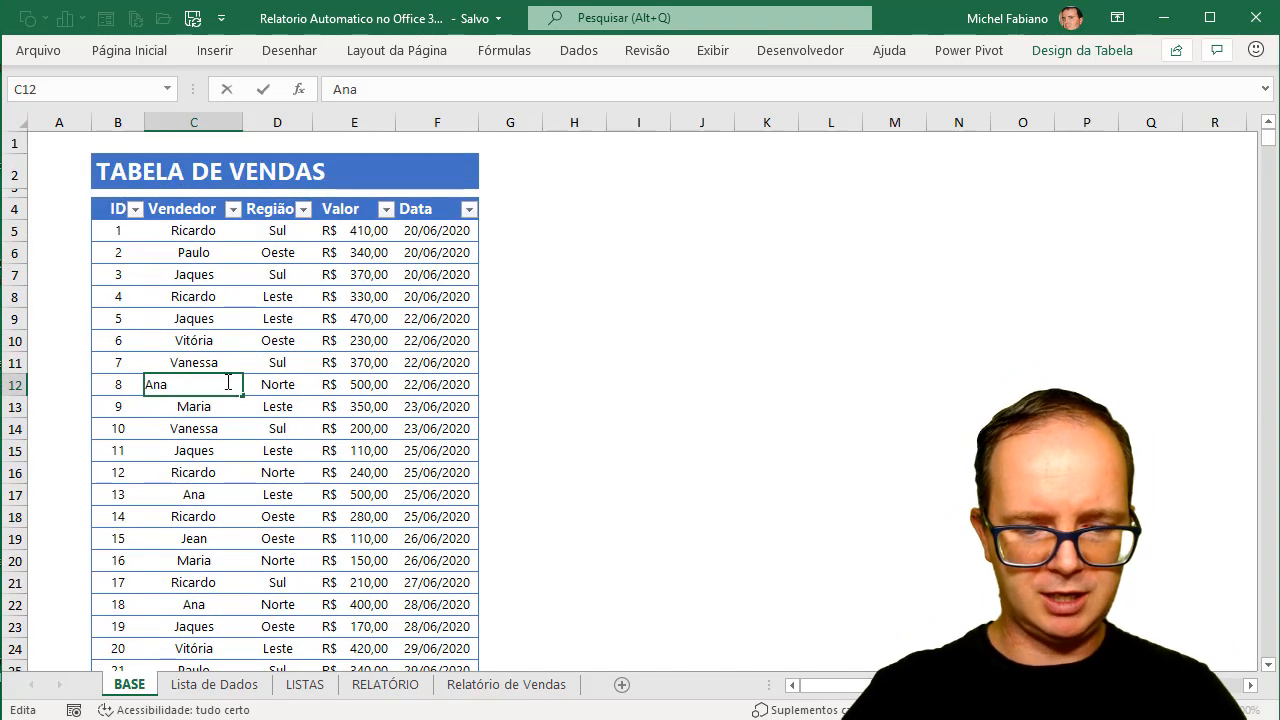
pyautogui.write('Ma')
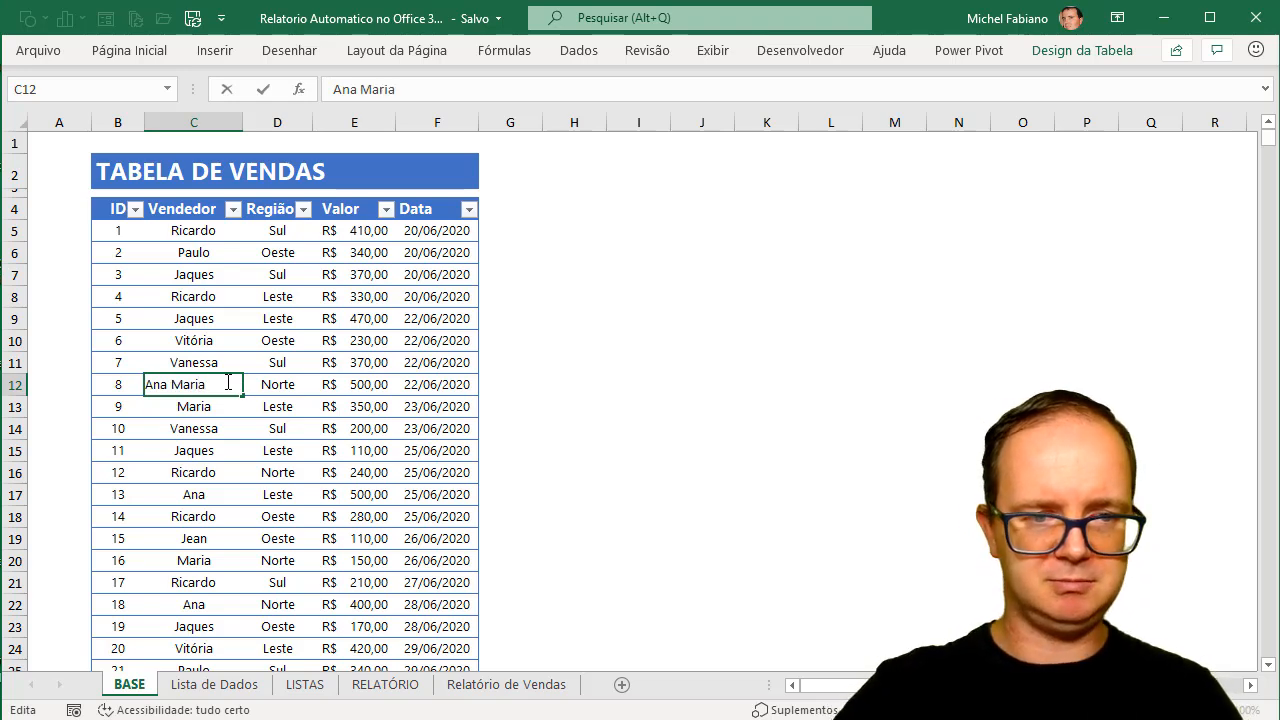
pyautogui.write('ria')
pyautogui.press('Return')
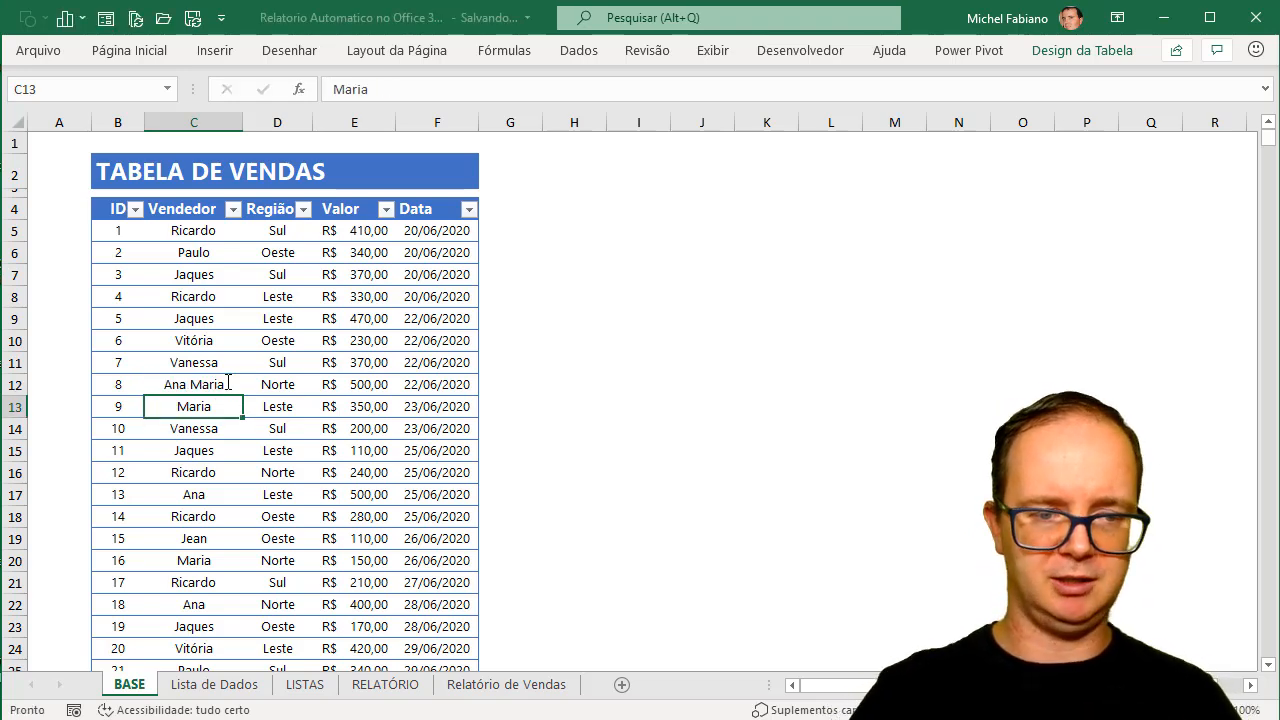
# - Check the seller lists on Lista de Dados and LISTAS, and set VENDEDOR on RELATÓRIO to the newly added seller
pyautogui.click(214, 684)
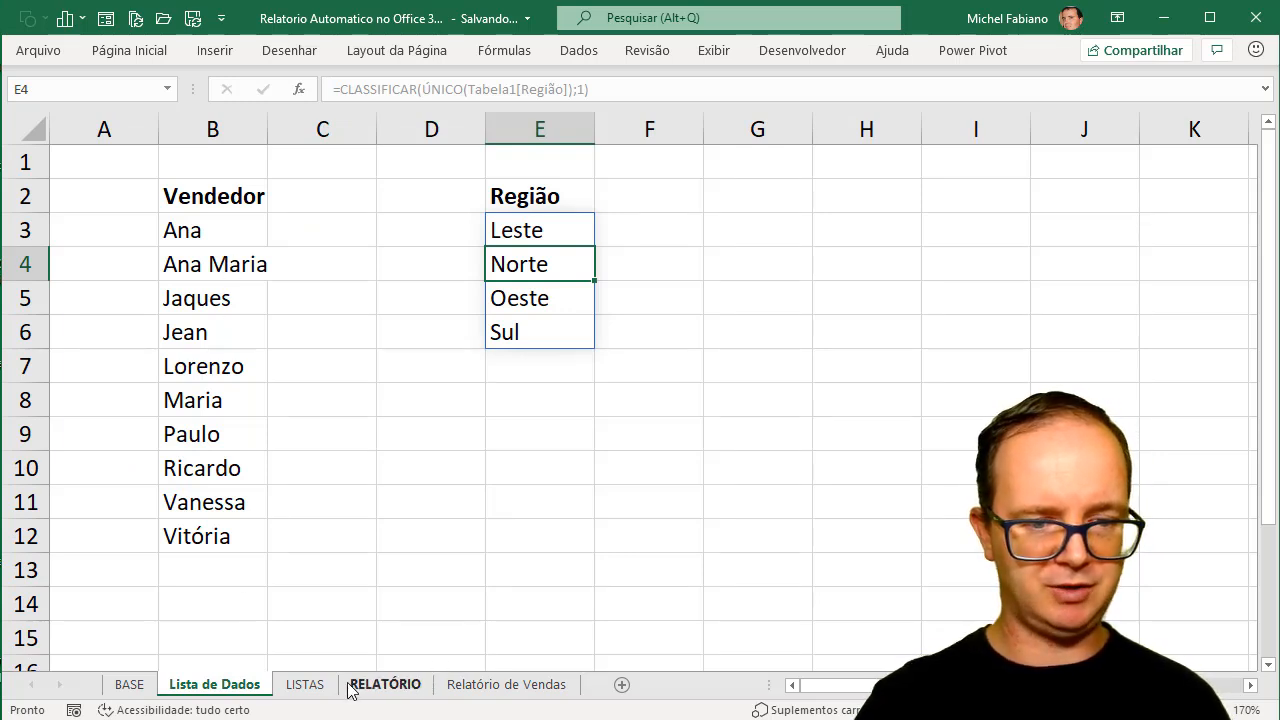
pyautogui.click(305, 684)
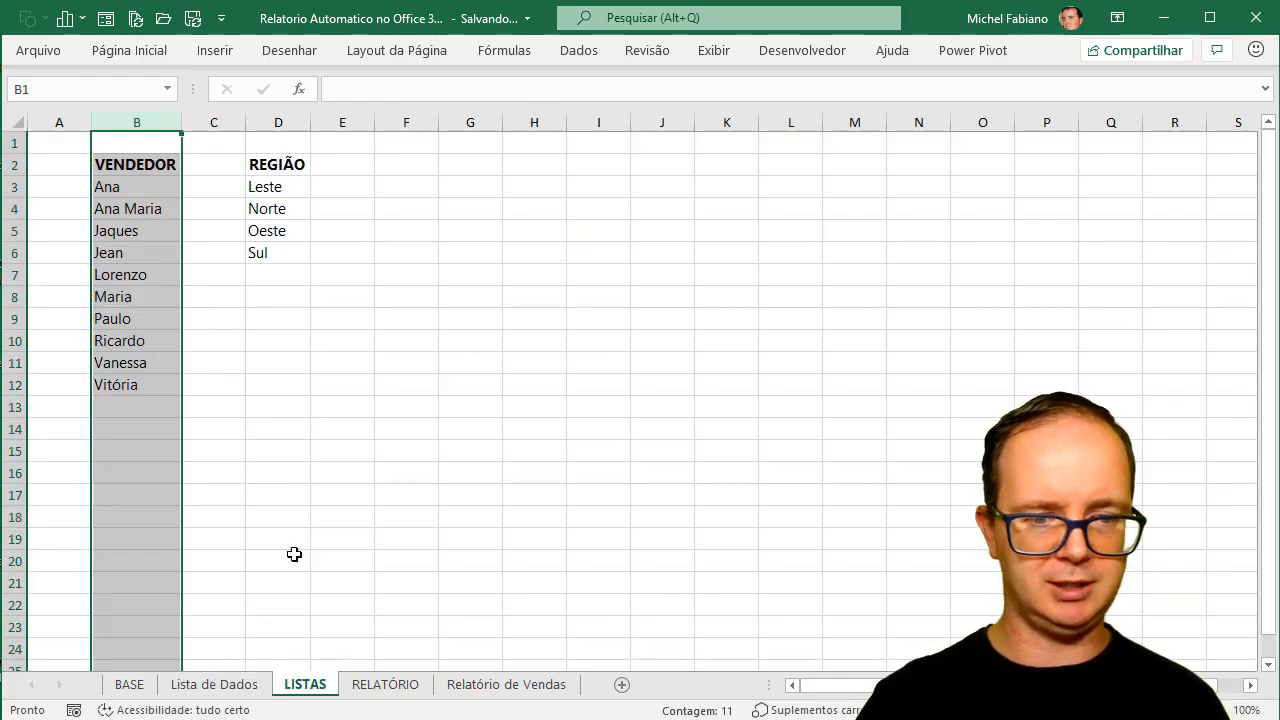
pyautogui.click(386, 684)
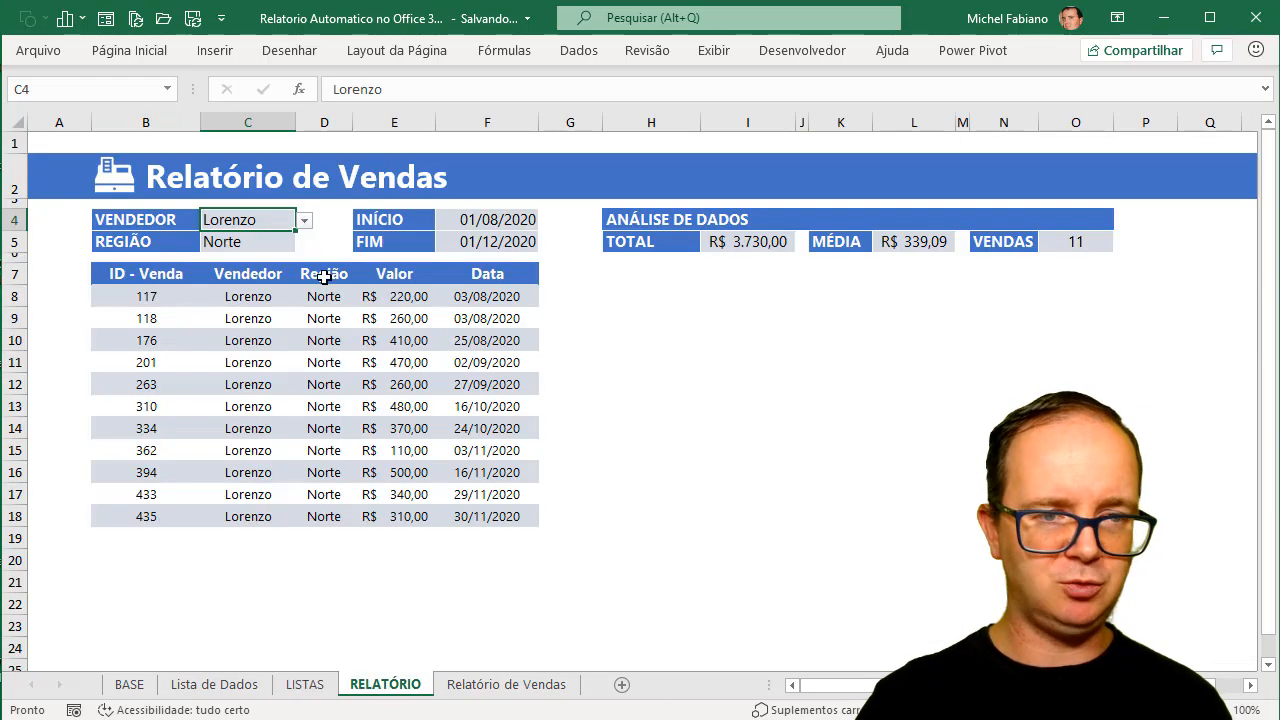
pyautogui.click(305, 220)
pyautogui.click(303, 244)
pyautogui.click(303, 244)
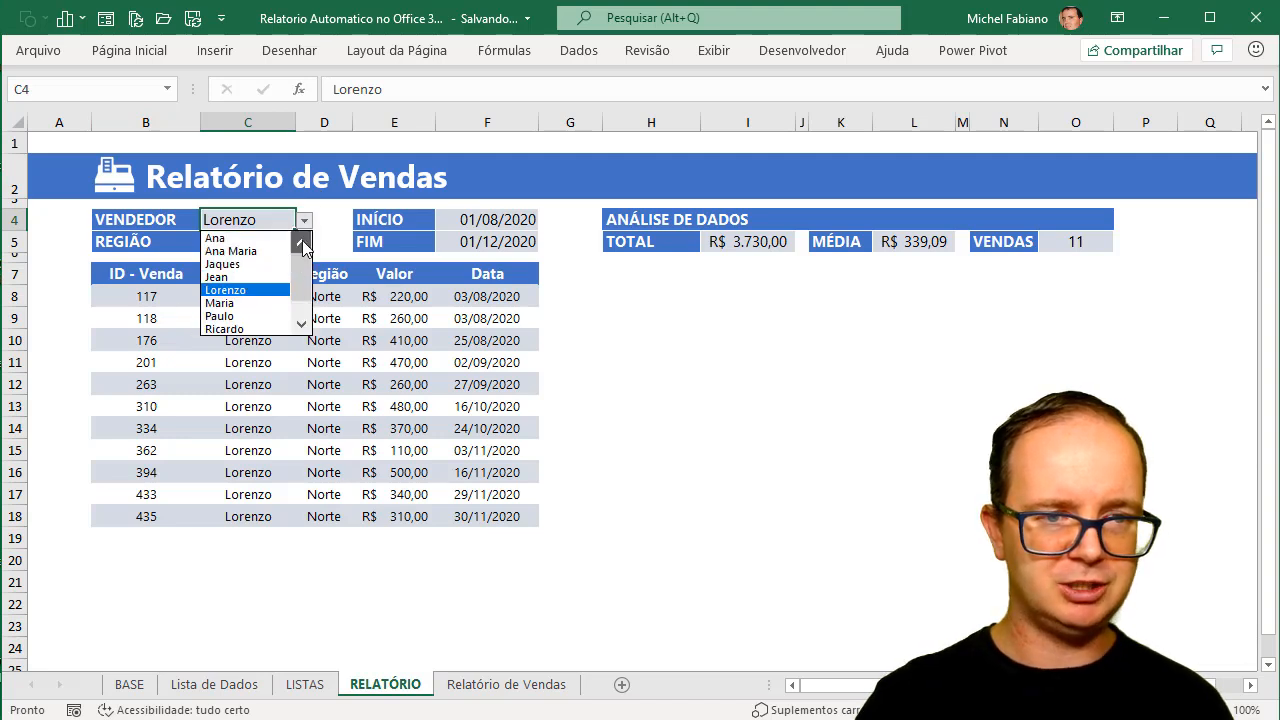
pyautogui.click(272, 251)
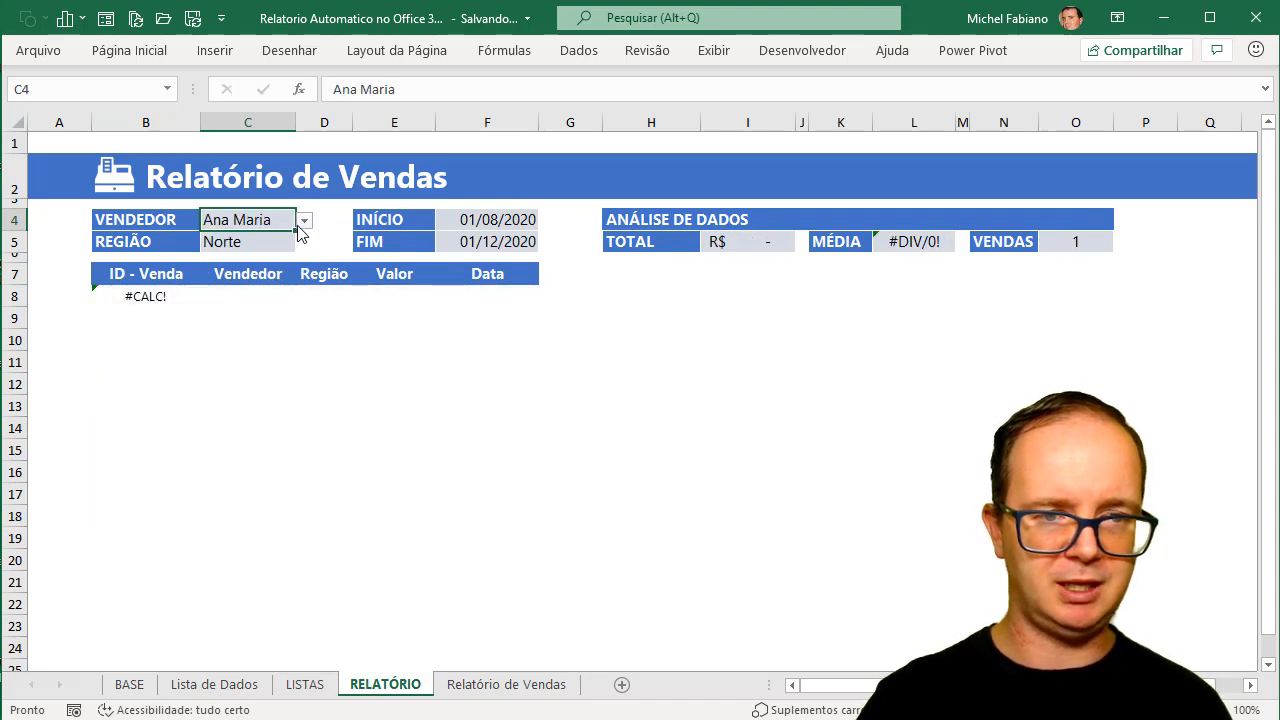
# - Set VENDEDOR in C4 of RELATÓRIO to the first seller in the list
pyautogui.click(306, 222)
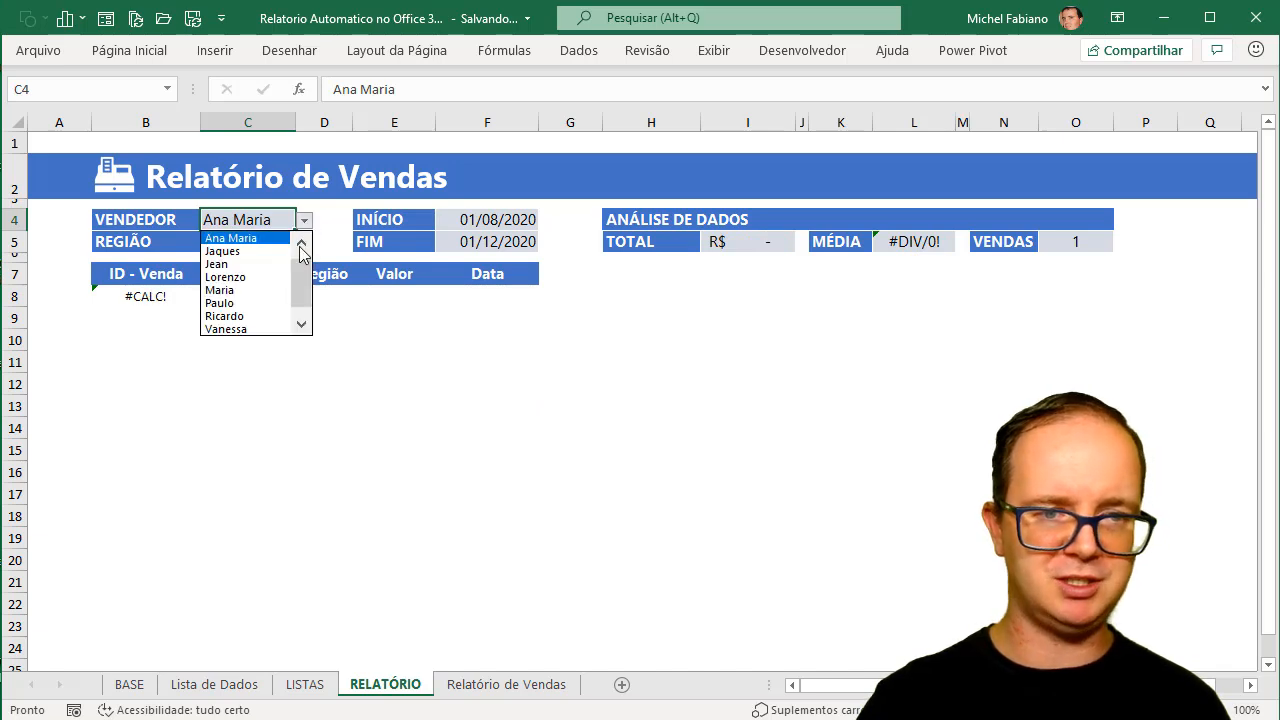
pyautogui.click(302, 240)
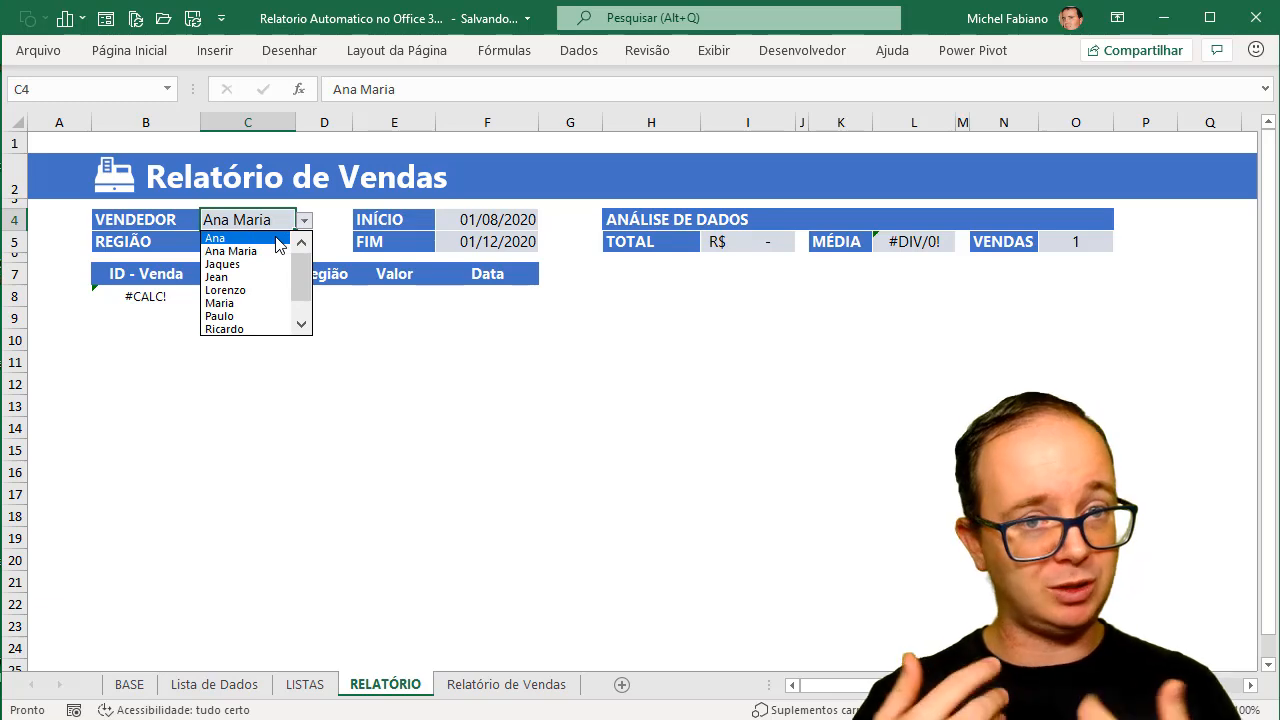
pyautogui.click(216, 238)
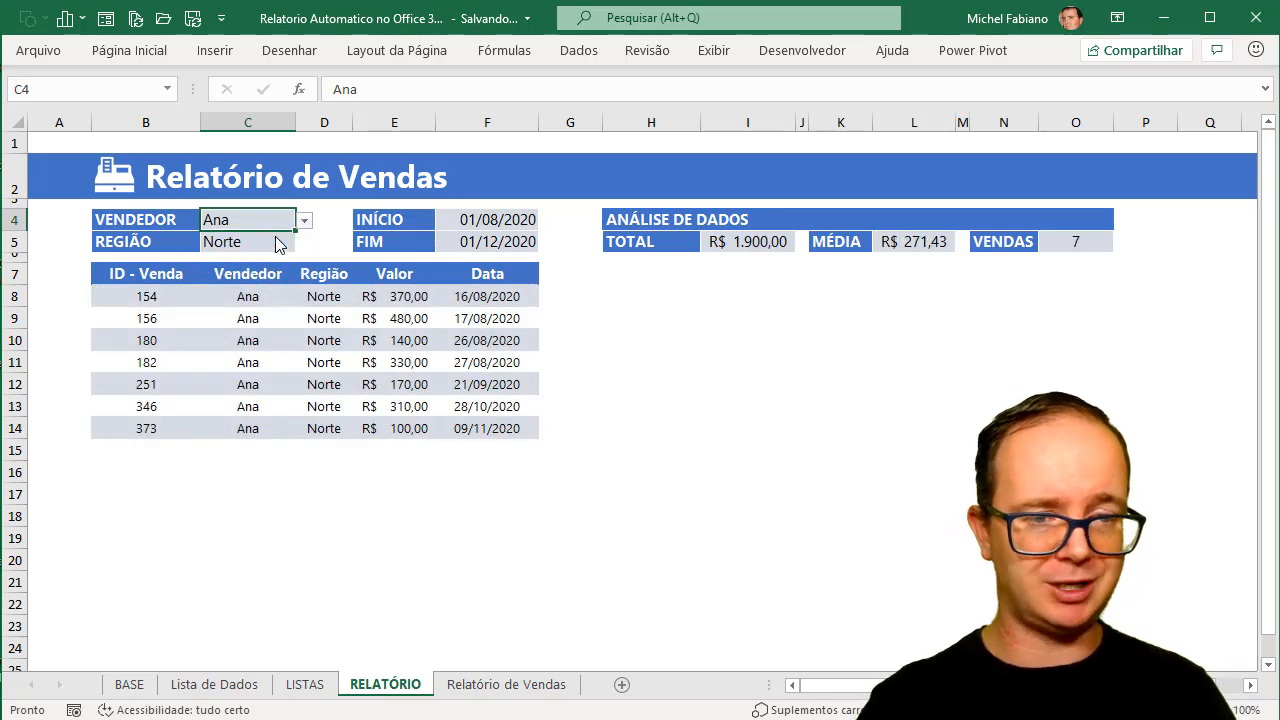
# - Restore the original seller name in C12 of BASE and recheck the seller drop-down list on RELATÓRIO
pyautogui.click(130, 685)
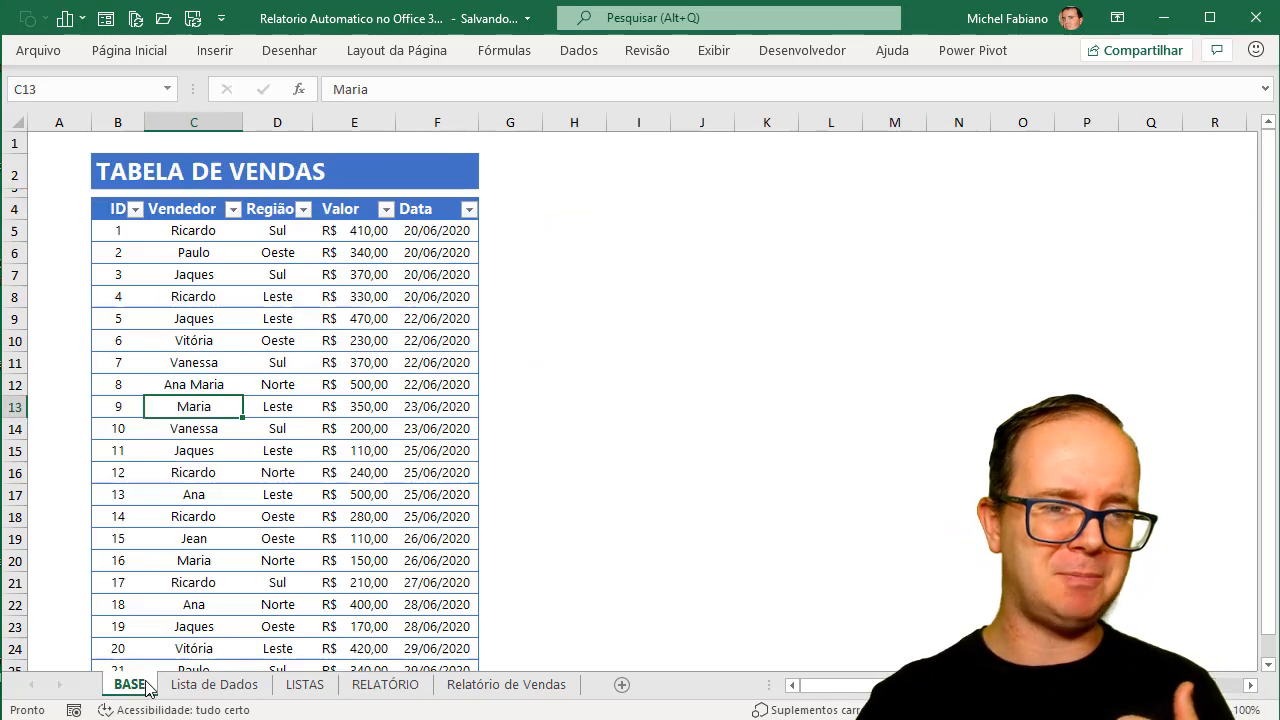
pyautogui.click(189, 386)
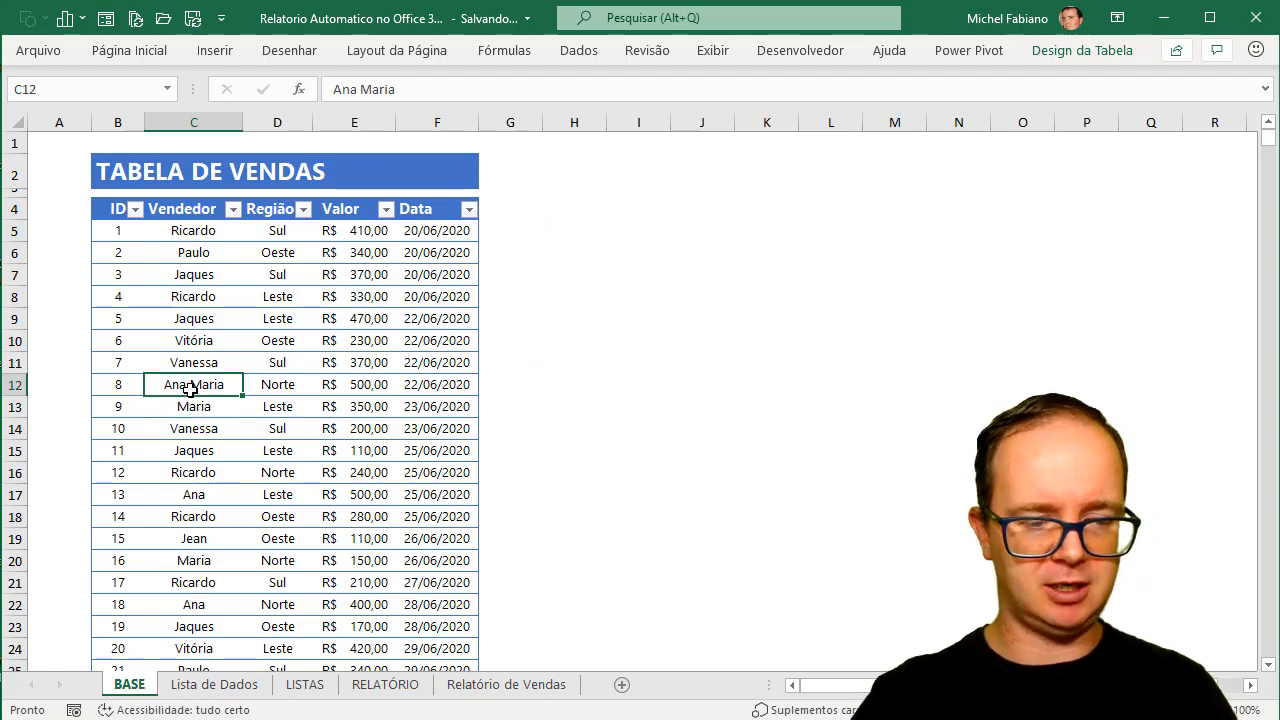
pyautogui.write('Ana')
pyautogui.press('Return')
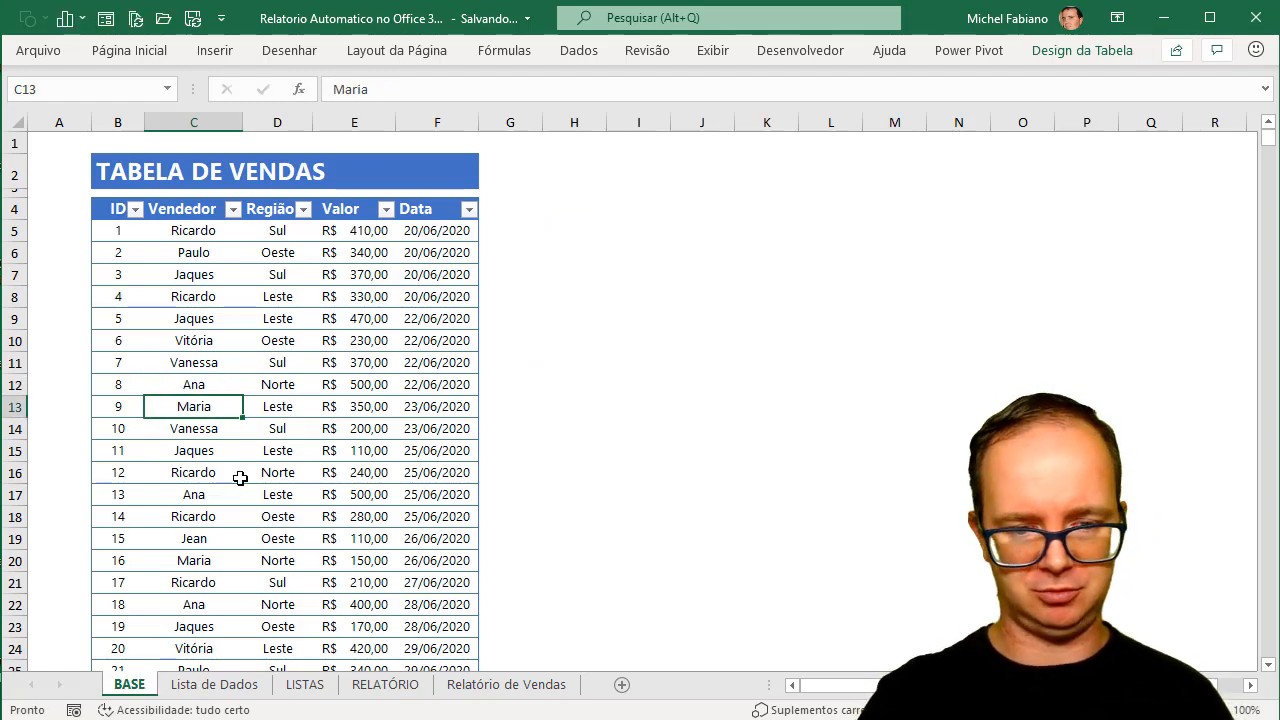
pyautogui.click(422, 685)
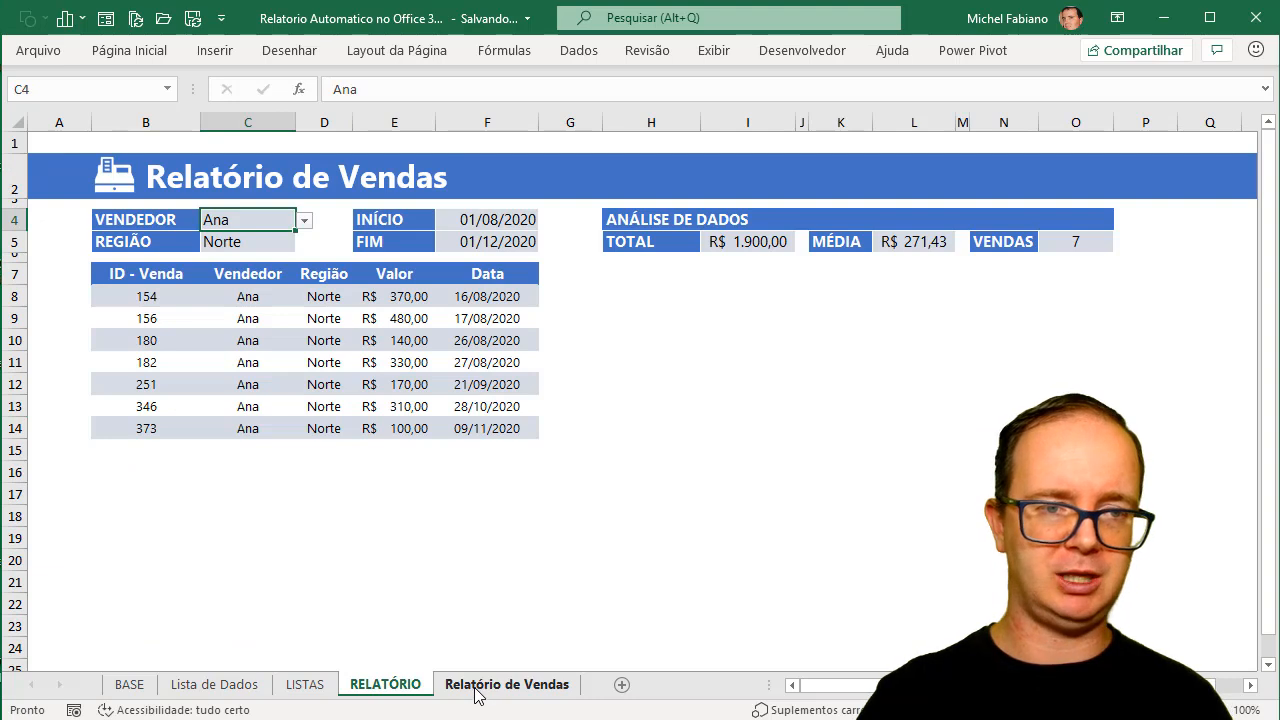
pyautogui.click(306, 223)
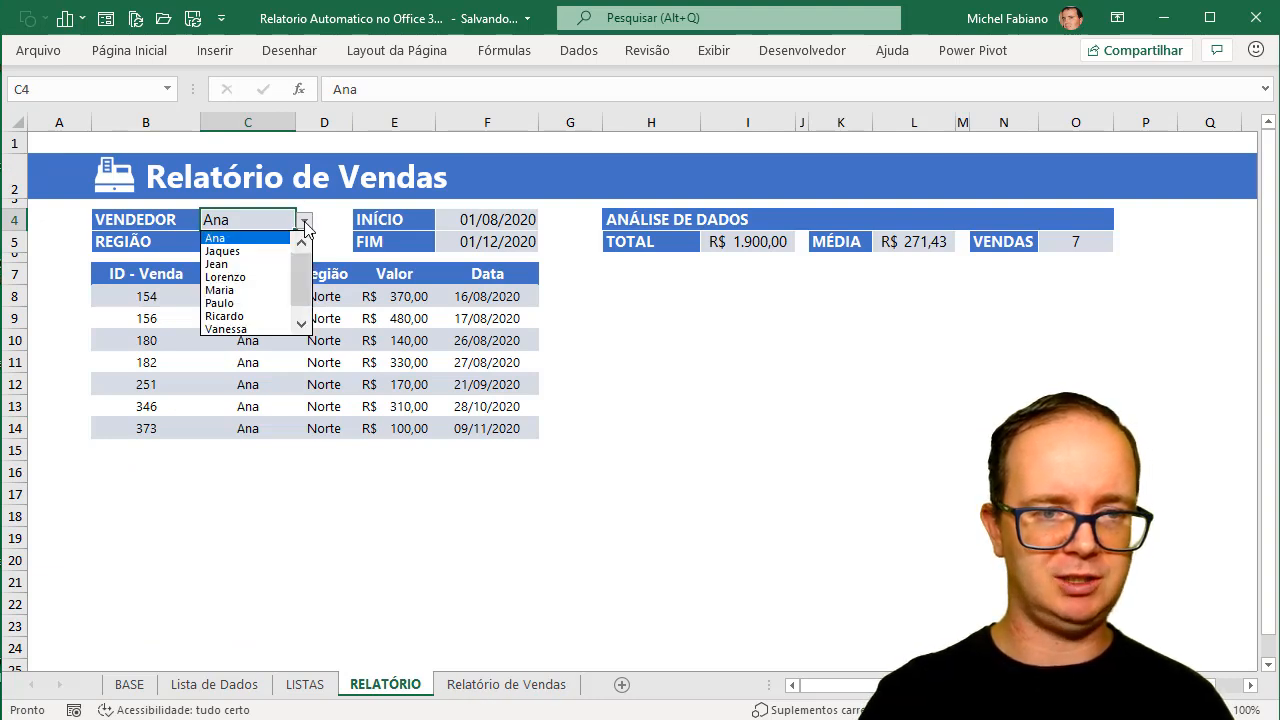
# - Add list data validation to VENDEDOR cell C4 on Relatório de Vendas, with the source ='Lista de Dados'!$B$3#
pyautogui.click(466, 684)
pyautogui.click(471, 685)
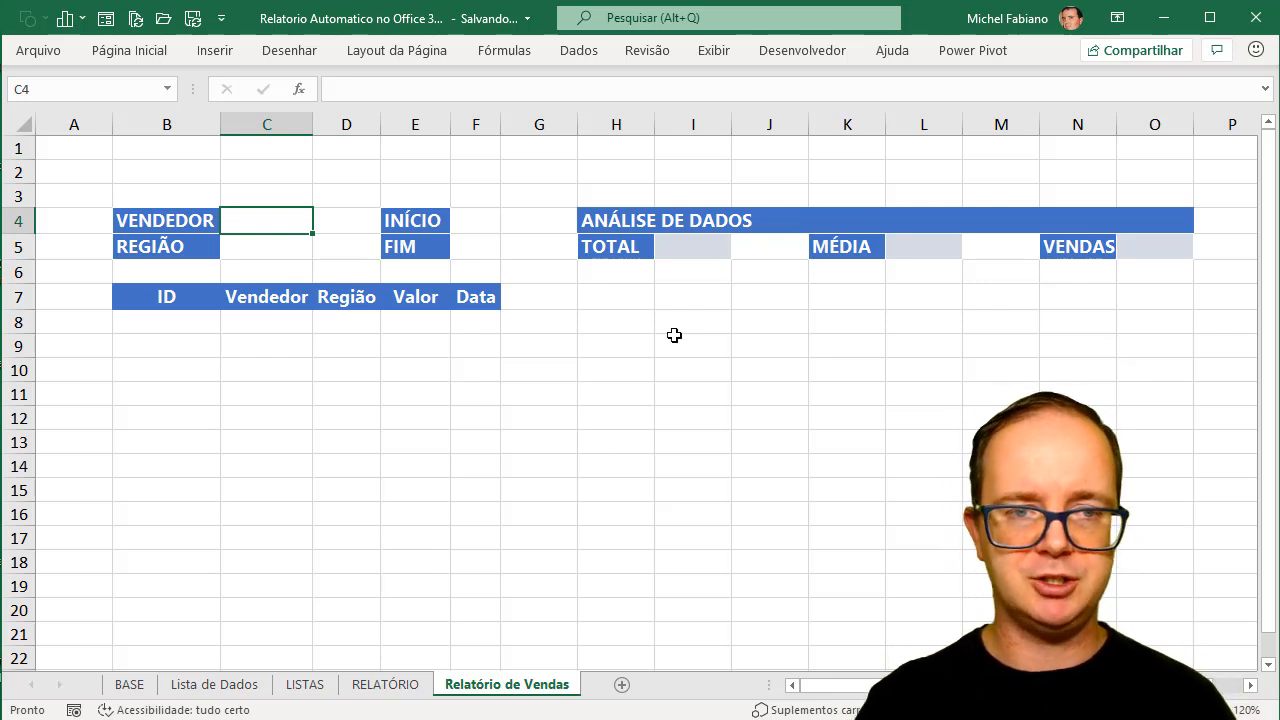
pyautogui.click(580, 52)
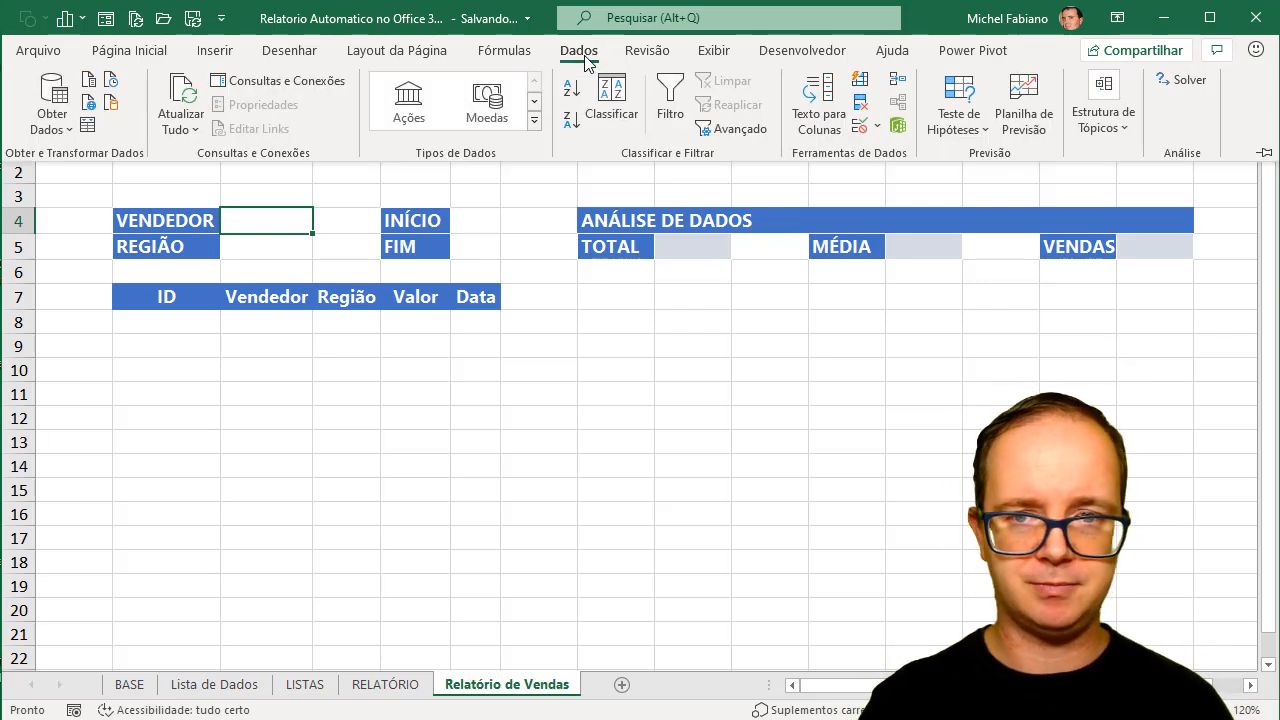
pyautogui.click(883, 130)
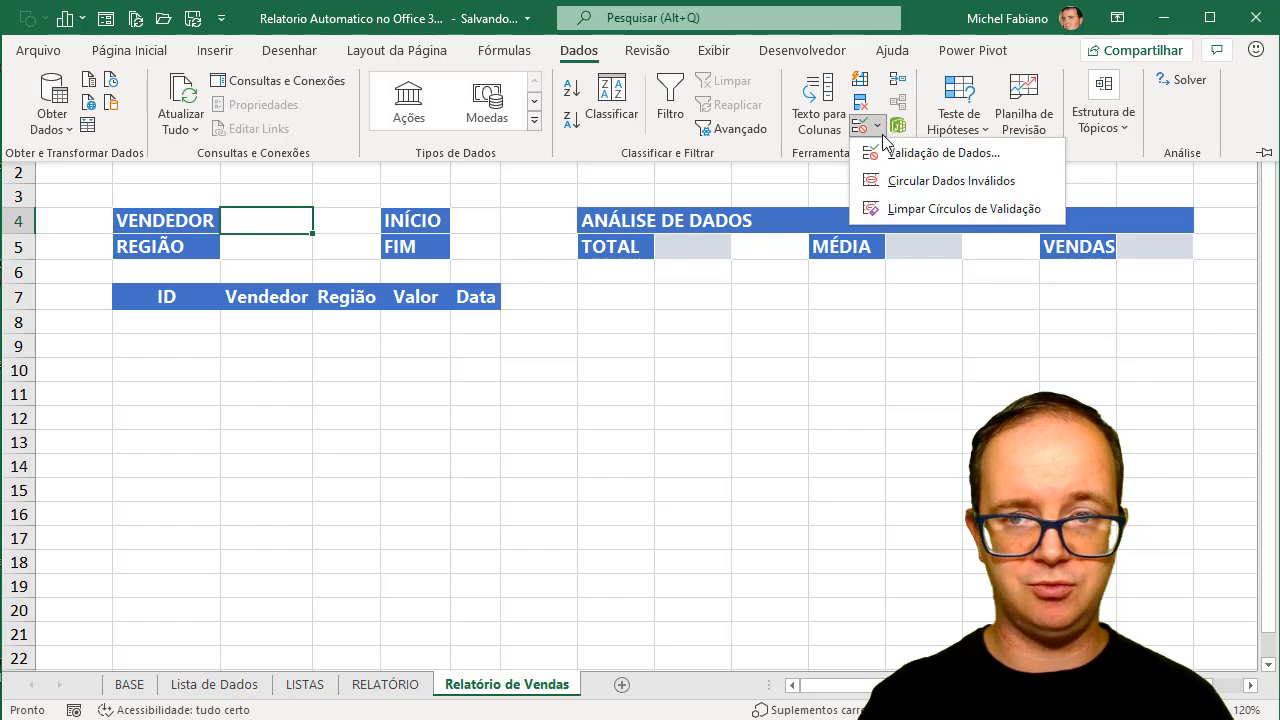
pyautogui.click(891, 155)
pyautogui.click(802, 116)
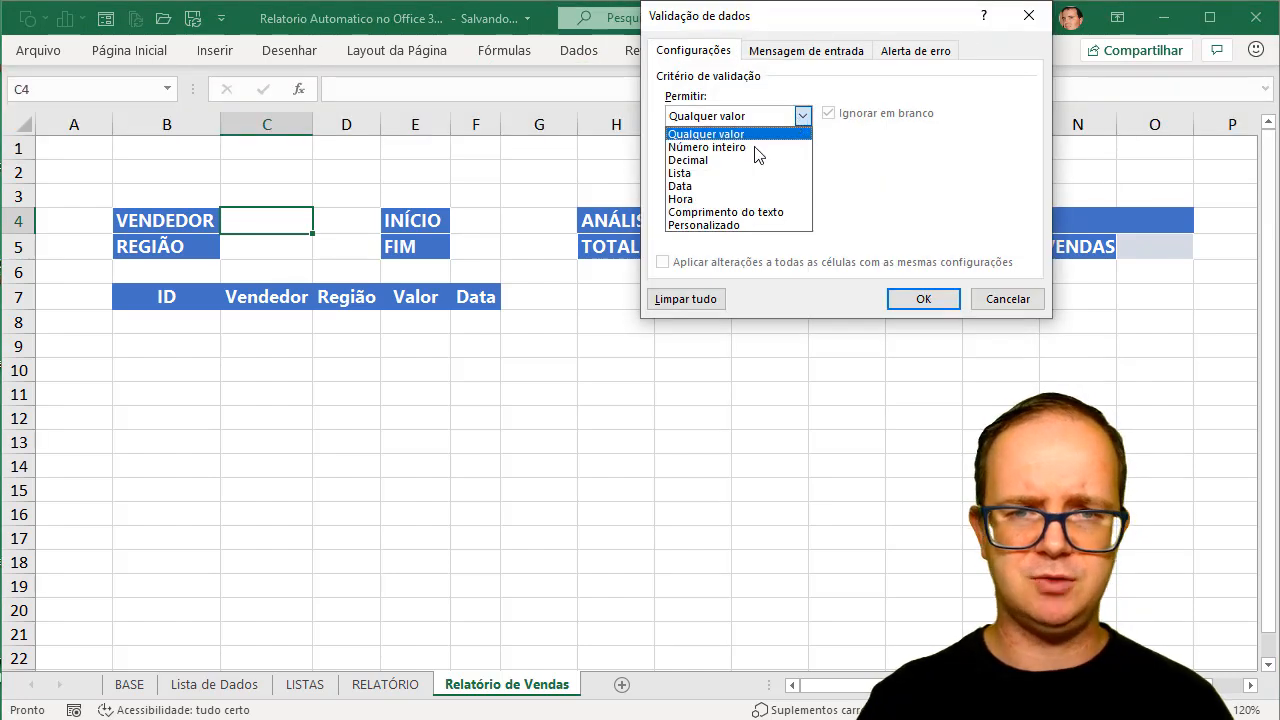
pyautogui.click(724, 177)
pyautogui.click(725, 197)
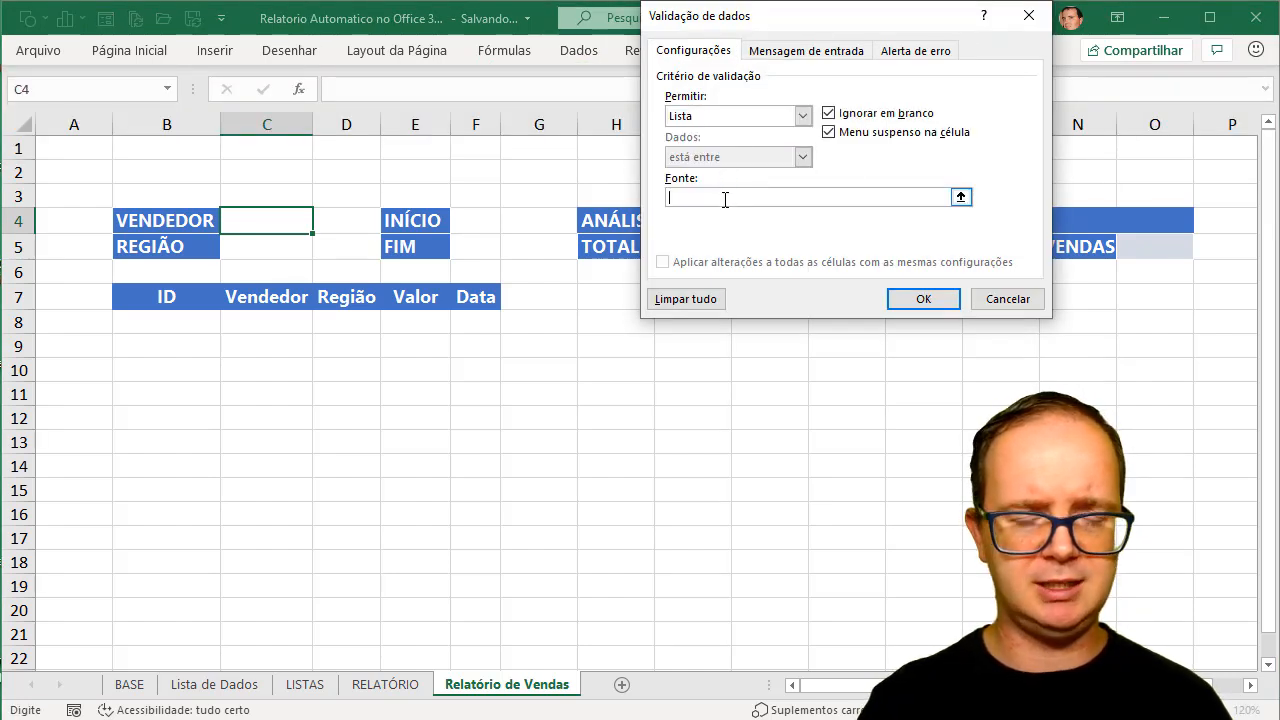
pyautogui.click(244, 688)
pyautogui.click(183, 229)
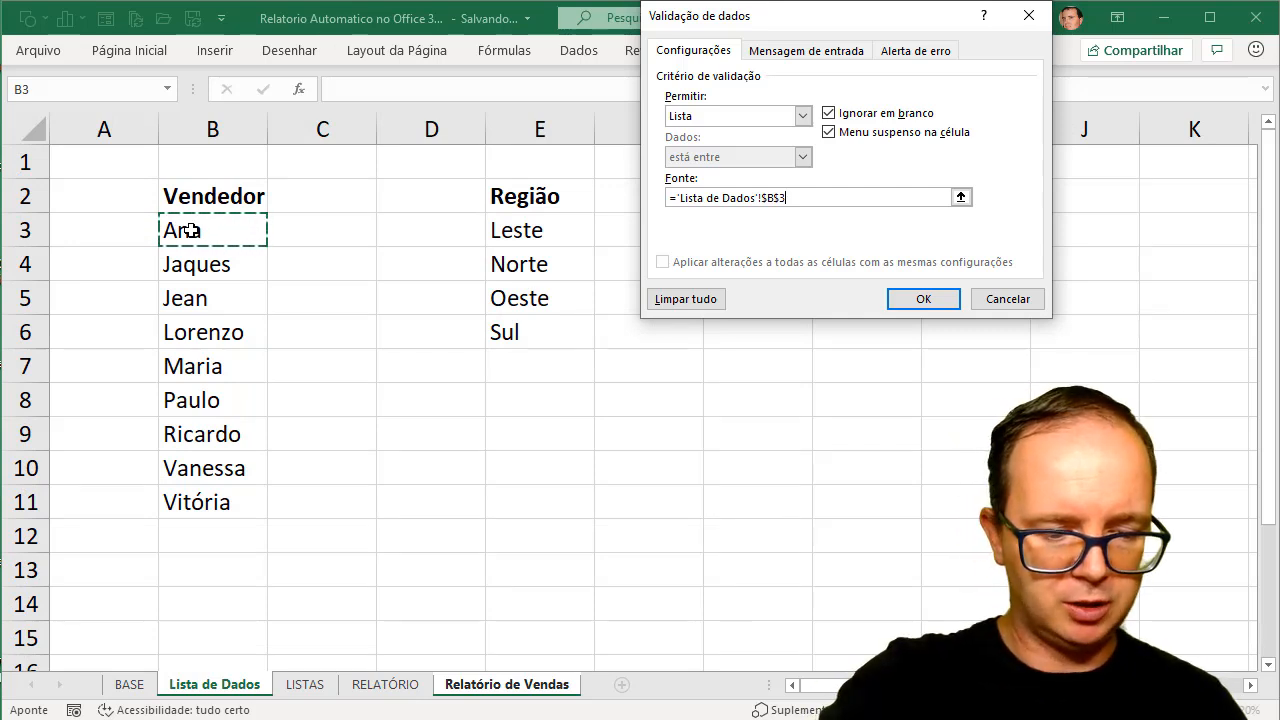
pyautogui.write('3')
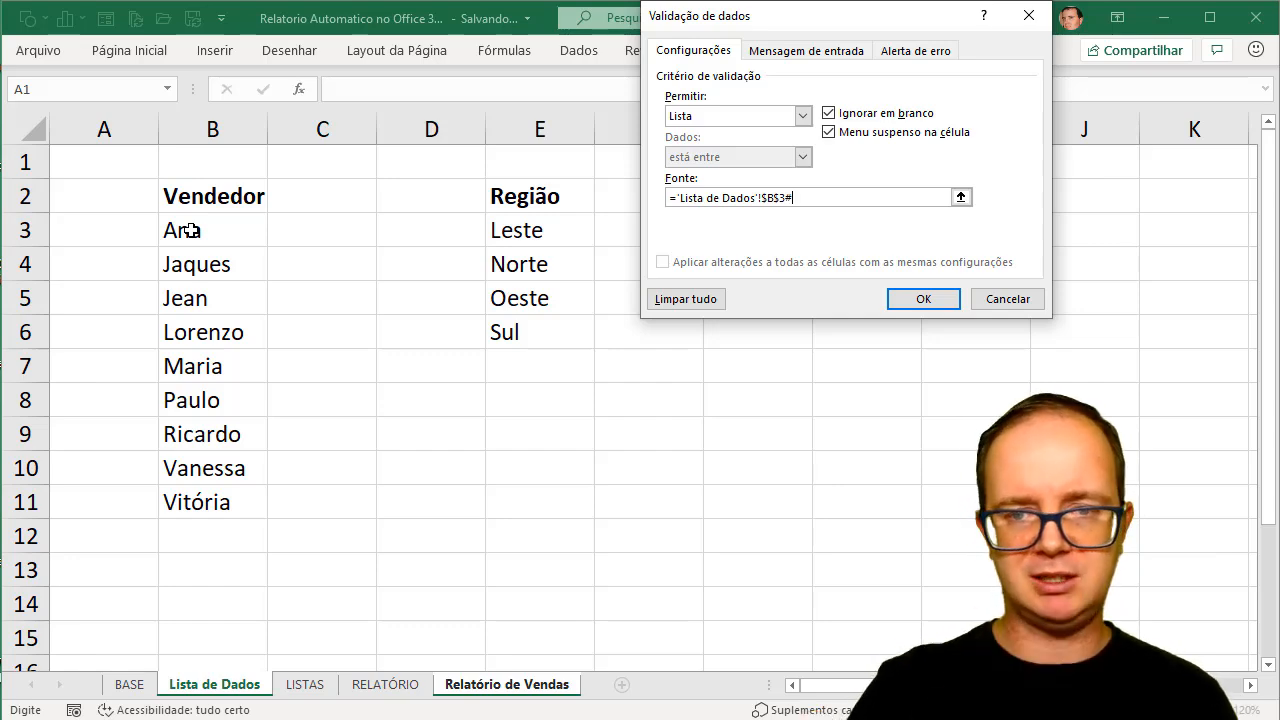
pyautogui.click(924, 298)
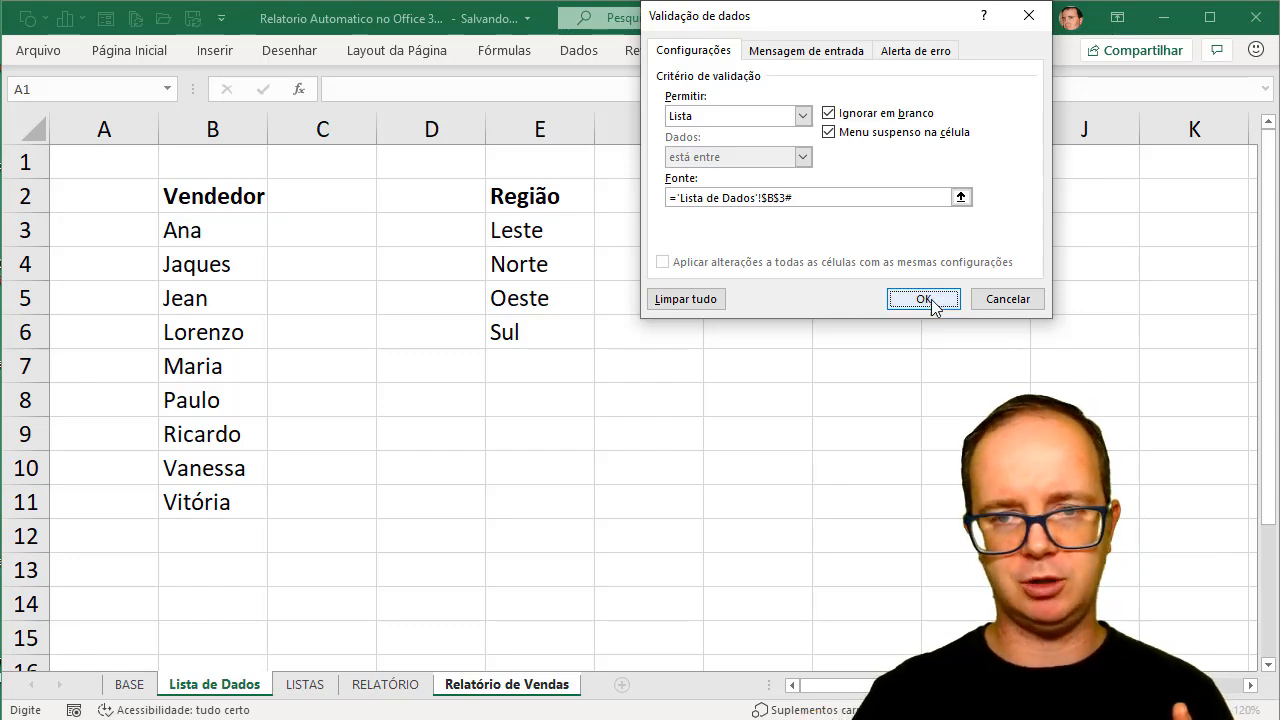
# - Check the entries of the new seller drop-down list in C4 of Relatório de Vendas
pyautogui.click(264, 218)
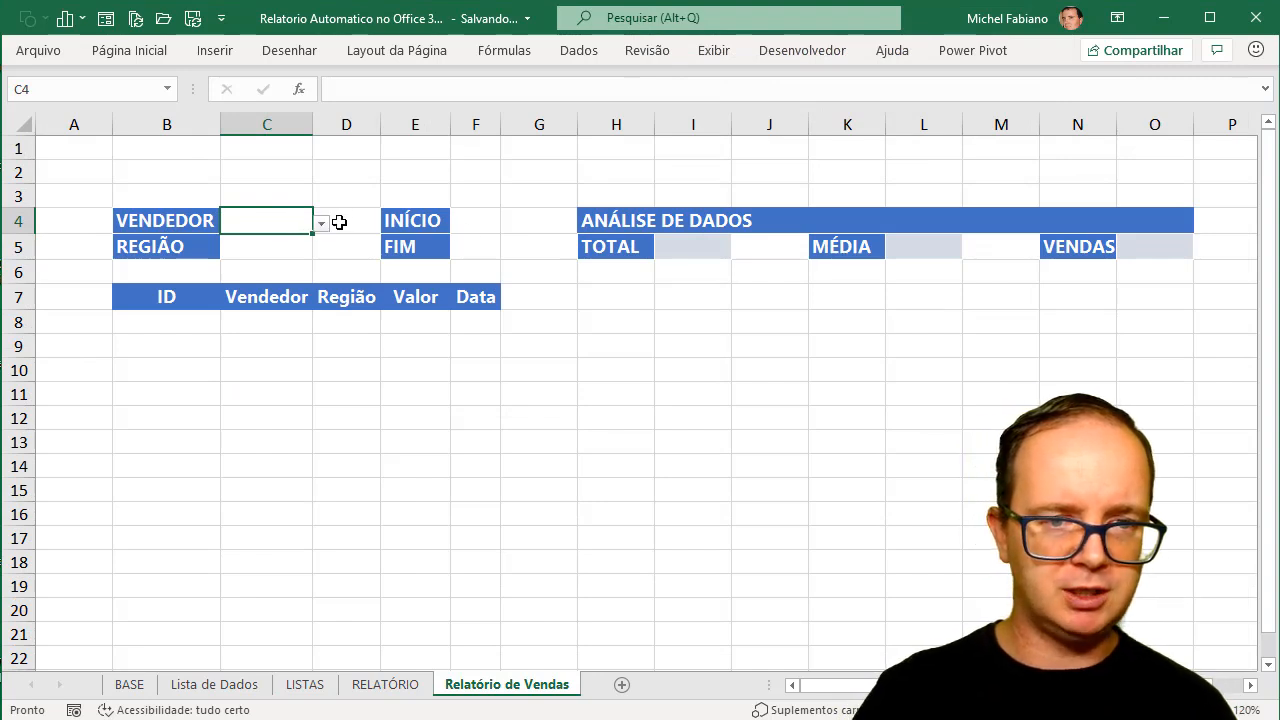
pyautogui.click(322, 224)
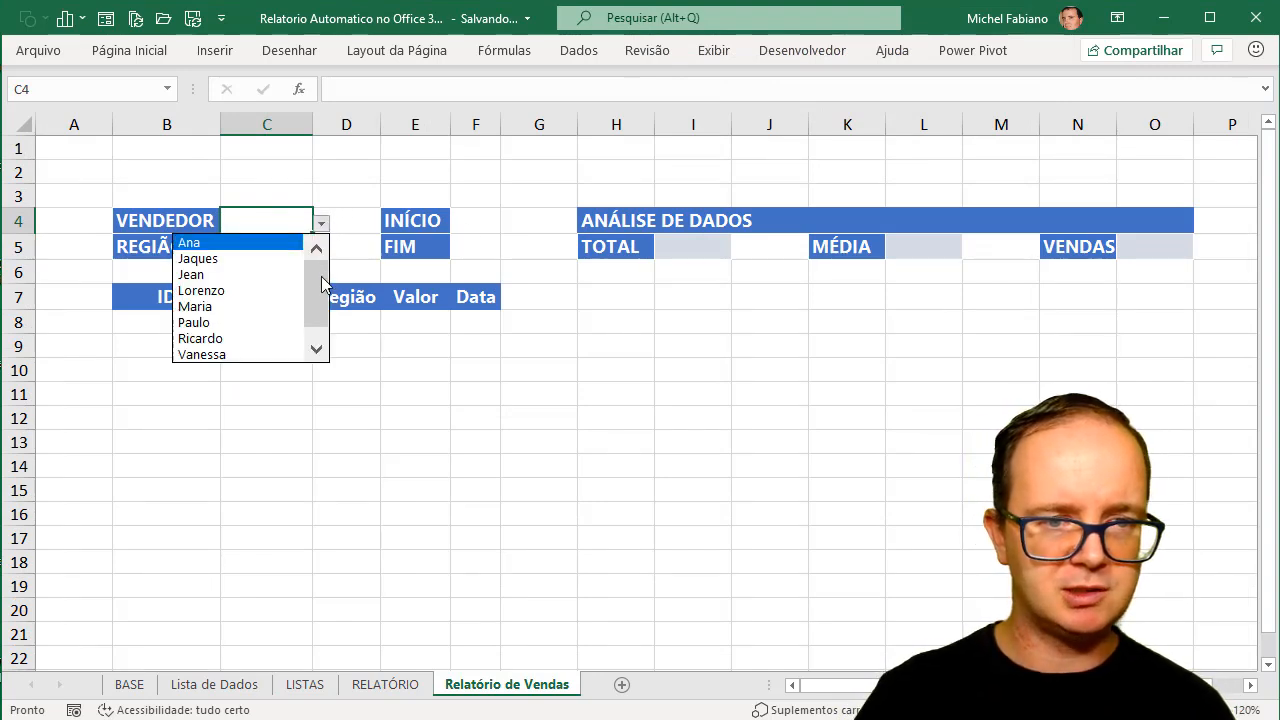
pyautogui.moveTo(323, 288); pyautogui.dragTo(323, 313)
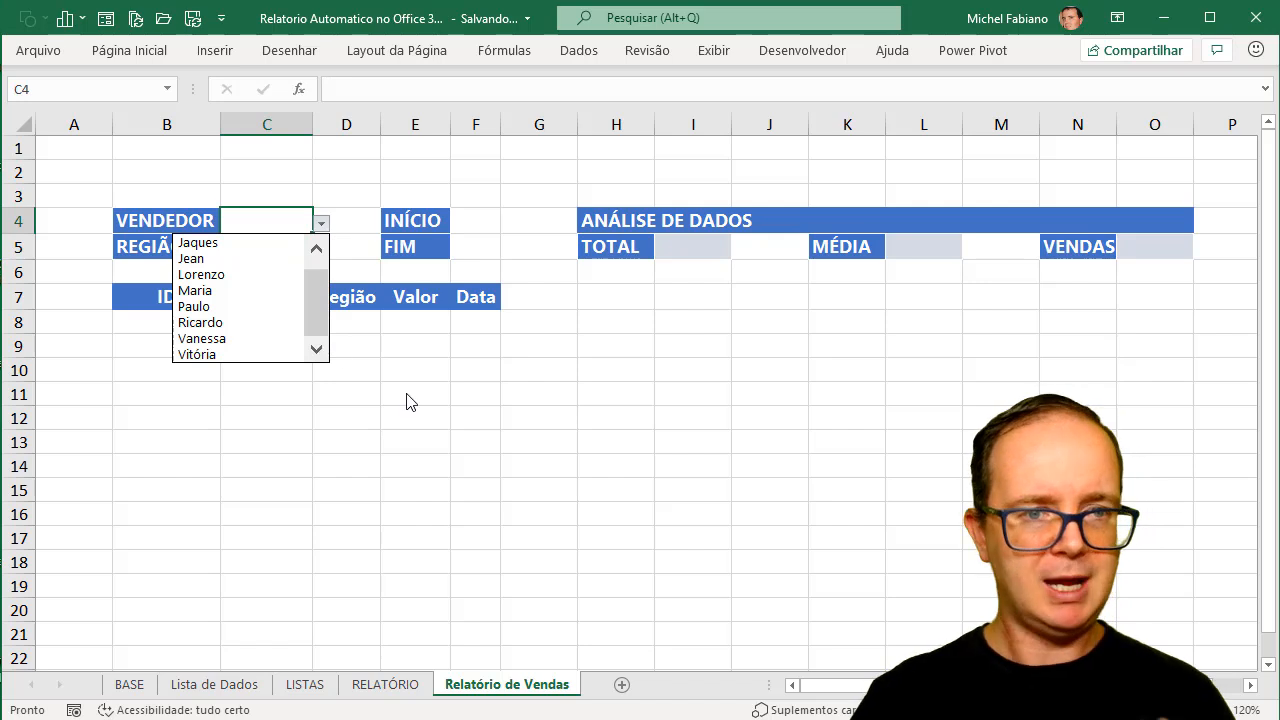
pyautogui.press('Escape')
pyautogui.click(290, 250)
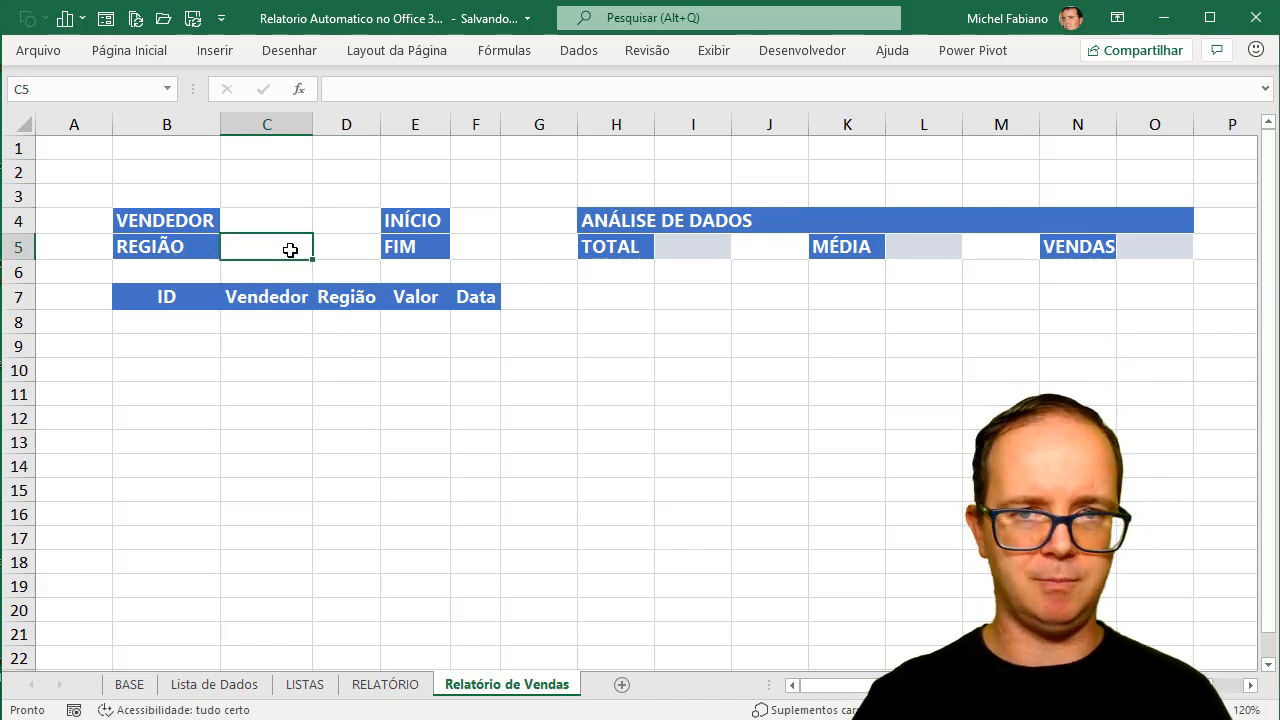
# - Add list data validation to REGIÃO cell C5 on Relatório de Vendas, with the source ='Lista de Dados'!$E$3#
pyautogui.click(578, 50)
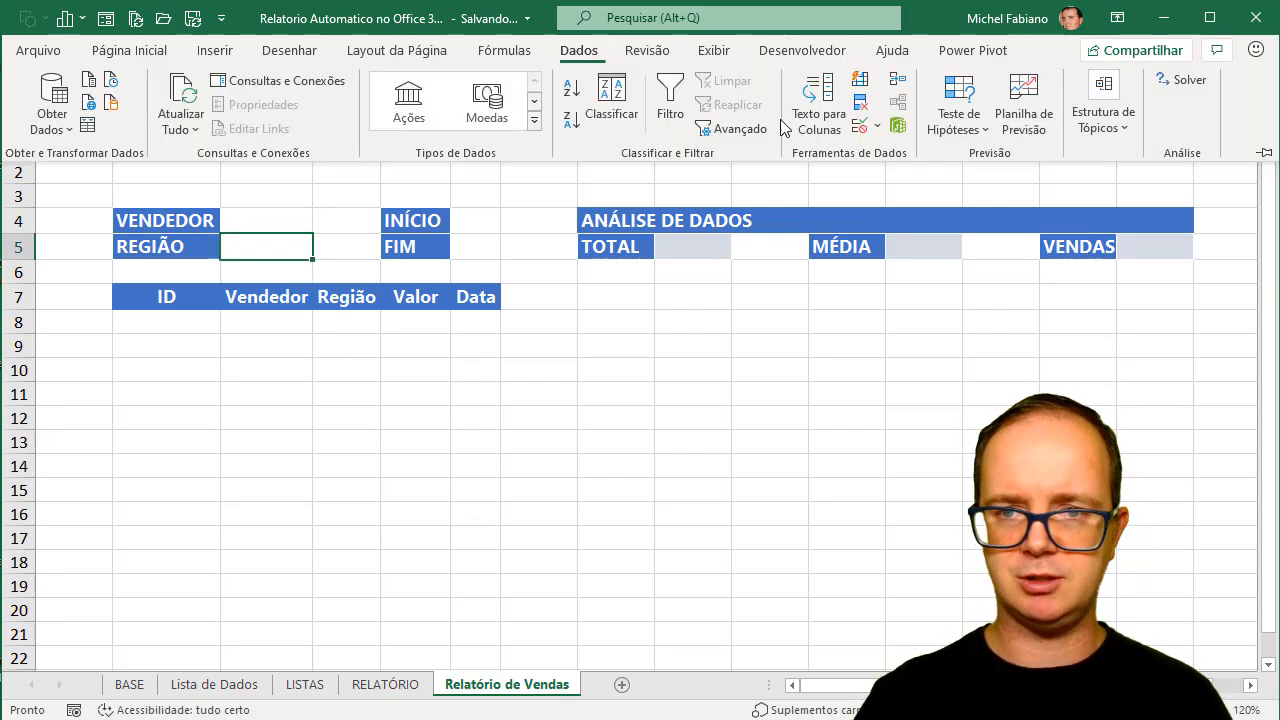
pyautogui.click(874, 128)
pyautogui.click(900, 155)
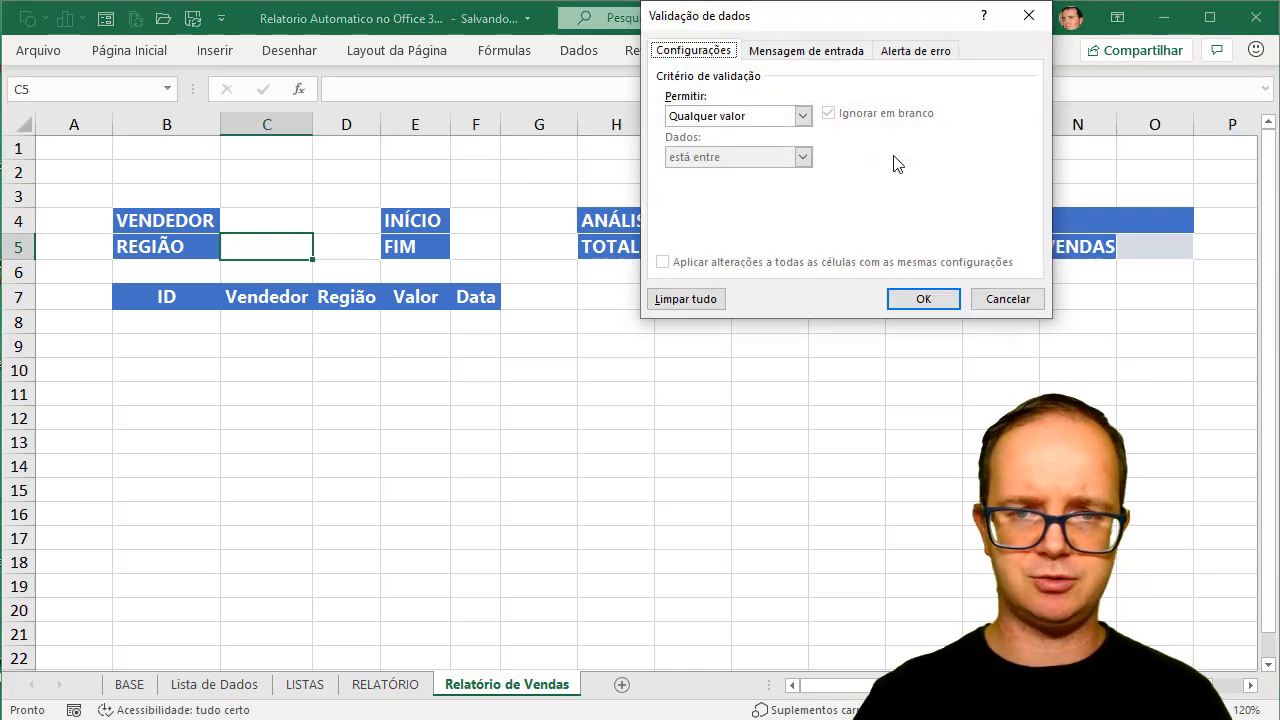
pyautogui.click(803, 116)
pyautogui.click(716, 172)
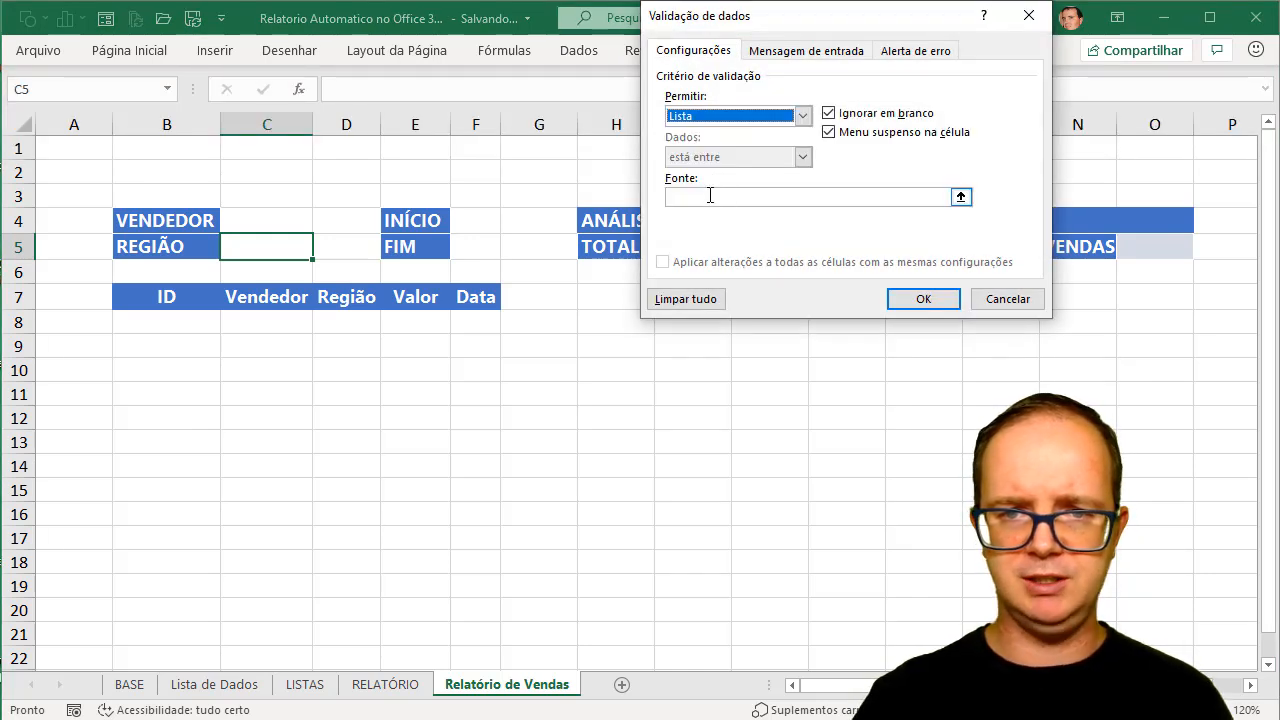
pyautogui.click(708, 196)
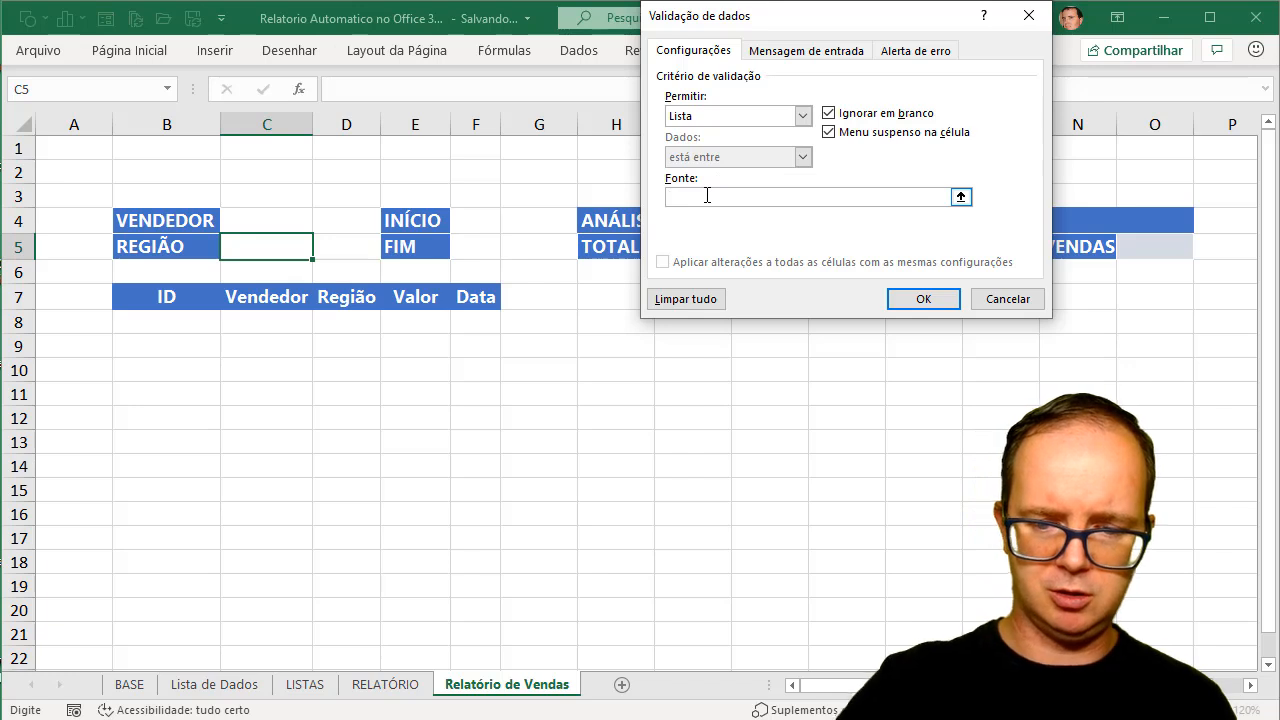
pyautogui.click(255, 689)
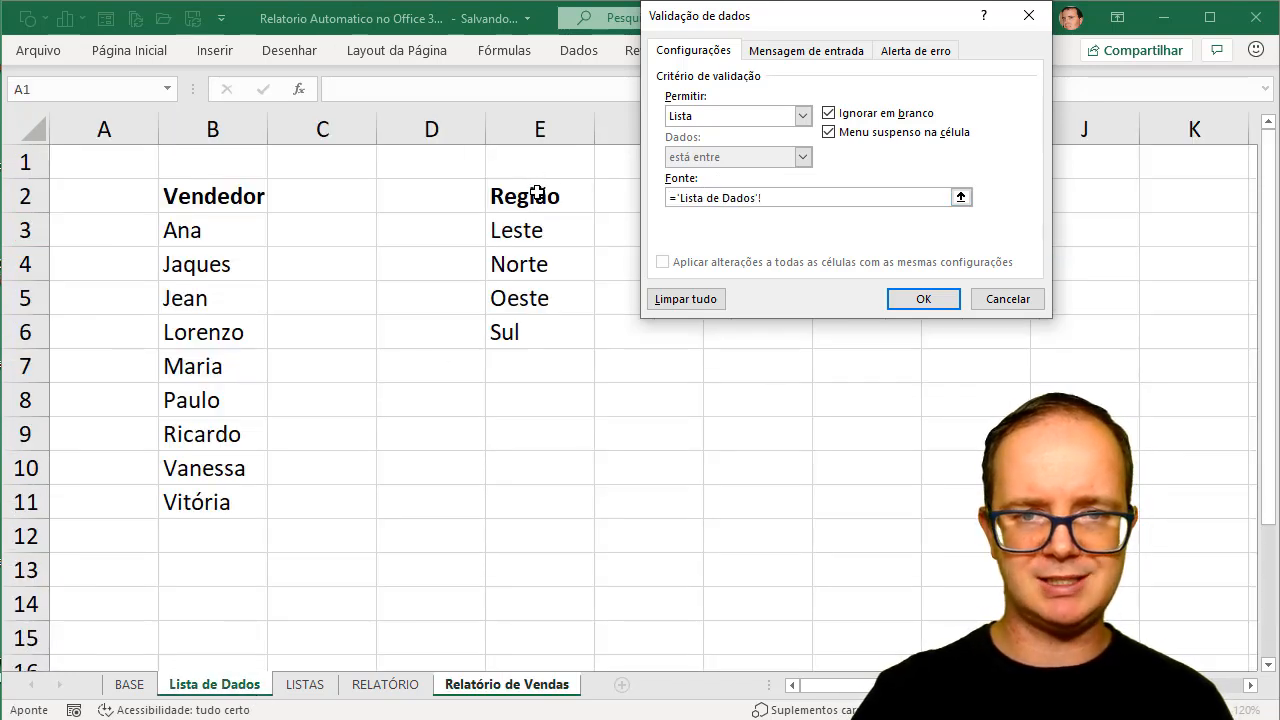
pyautogui.click(540, 232)
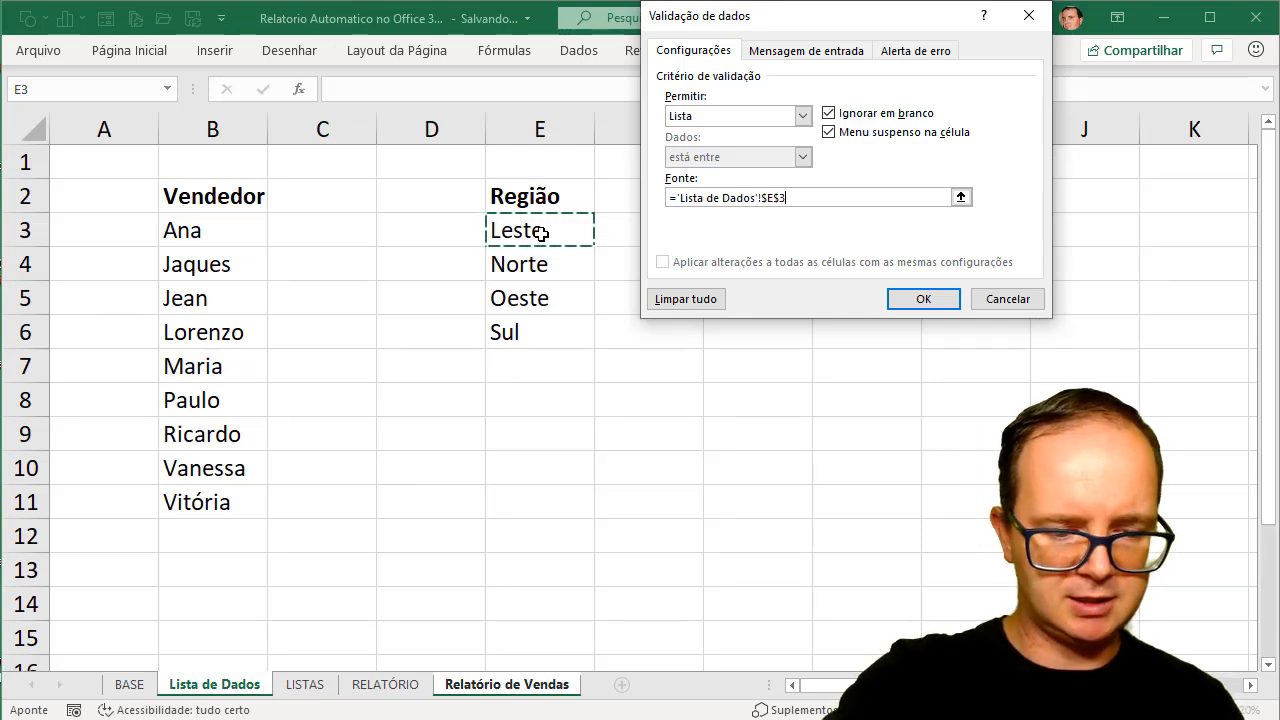
pyautogui.write('#')
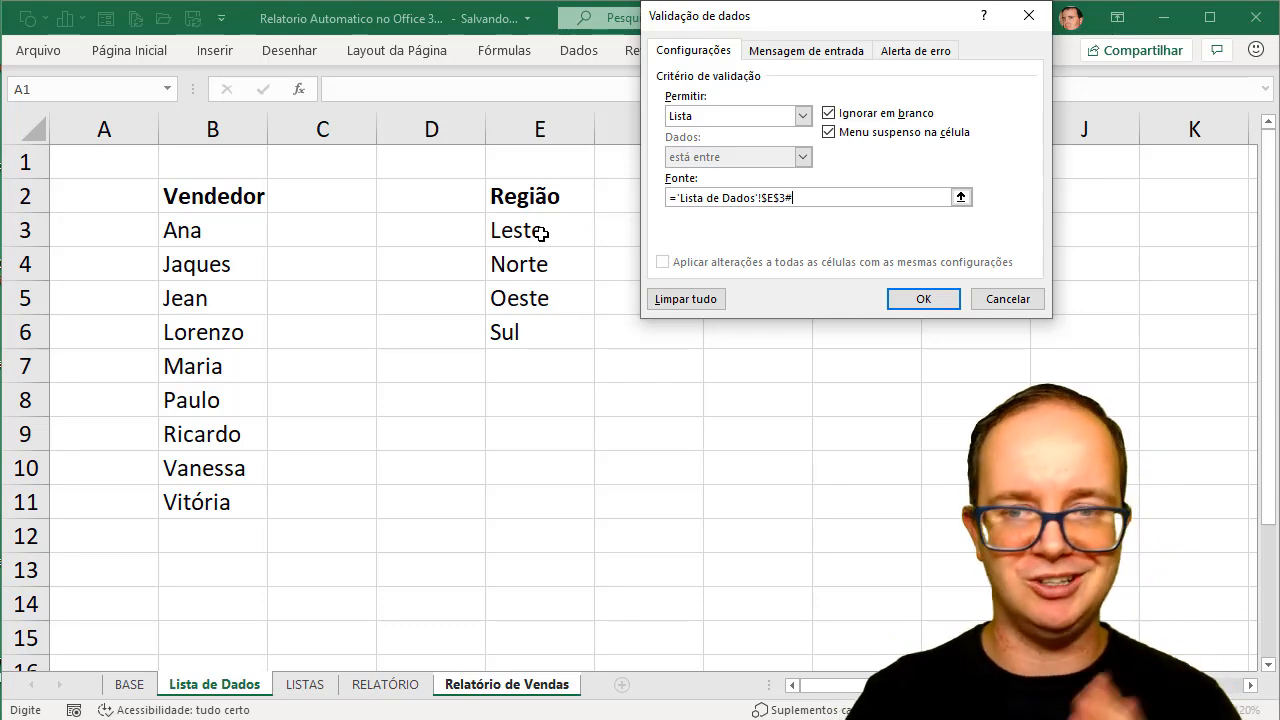
pyautogui.click(921, 299)
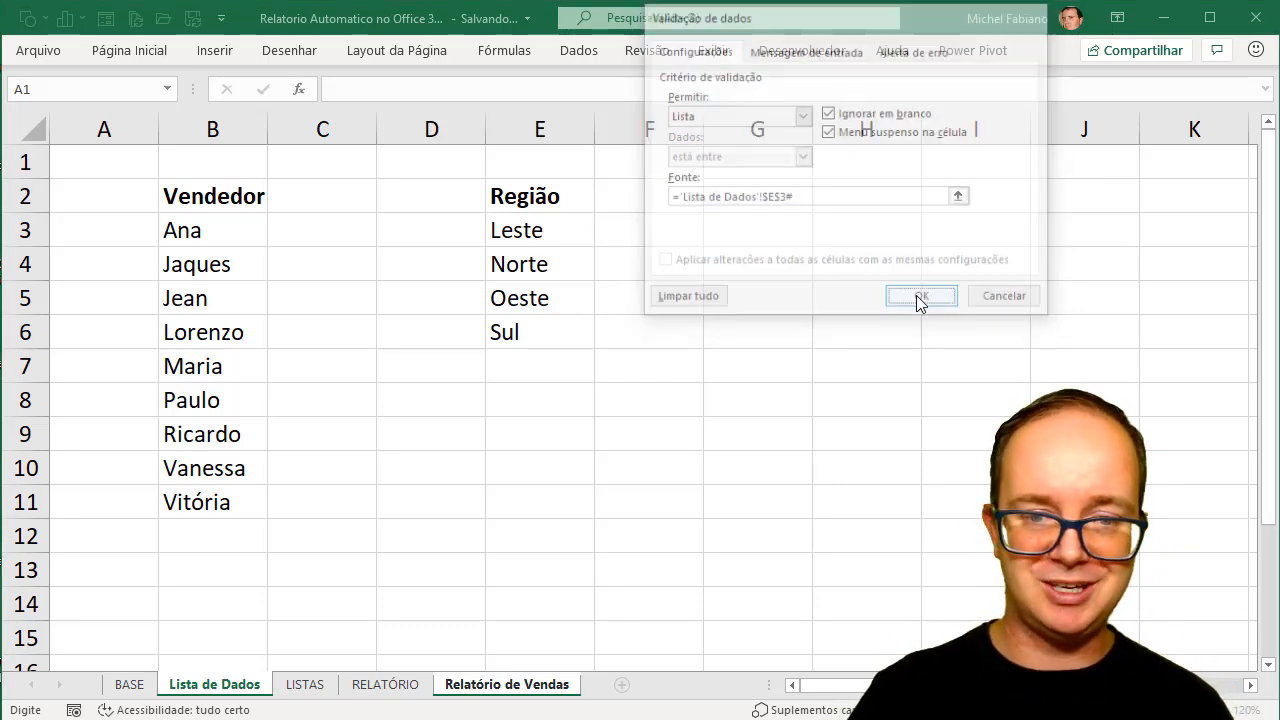
# - Try Norte and Oeste in the new REGIÃO drop-down list in C5, and set it to Sul
pyautogui.click(320, 250)
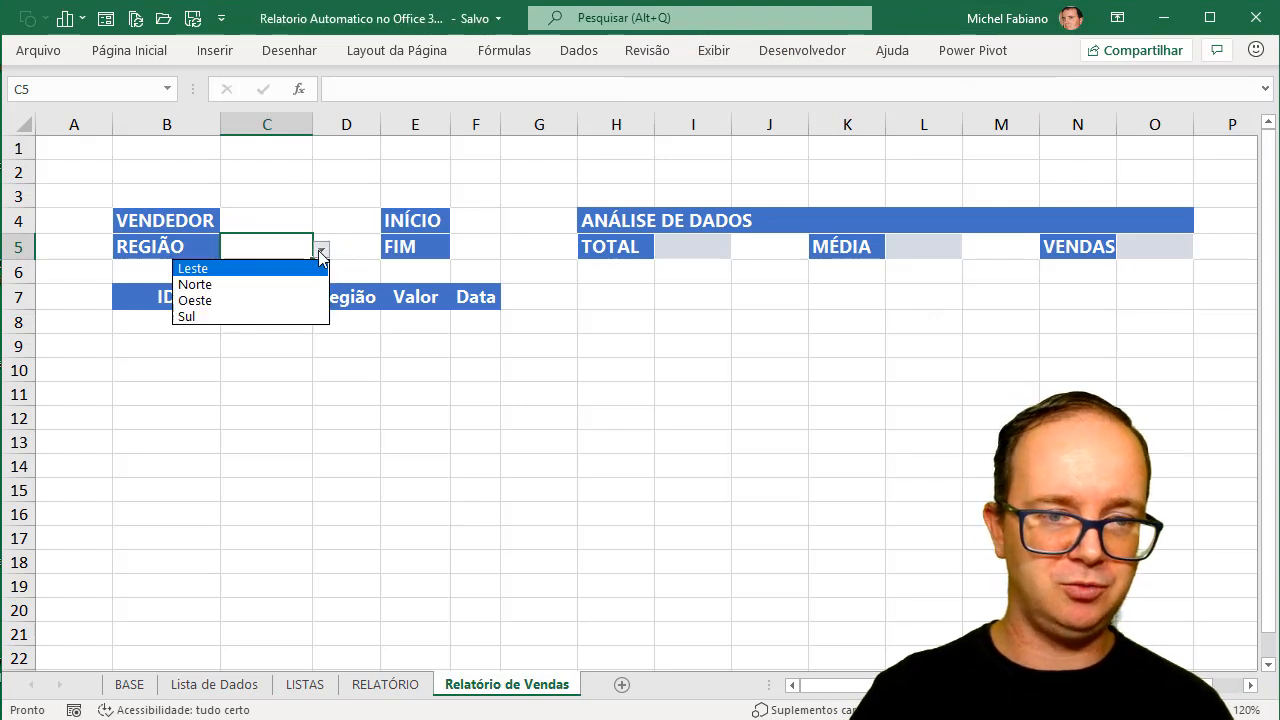
pyautogui.click(271, 285)
pyautogui.click(321, 250)
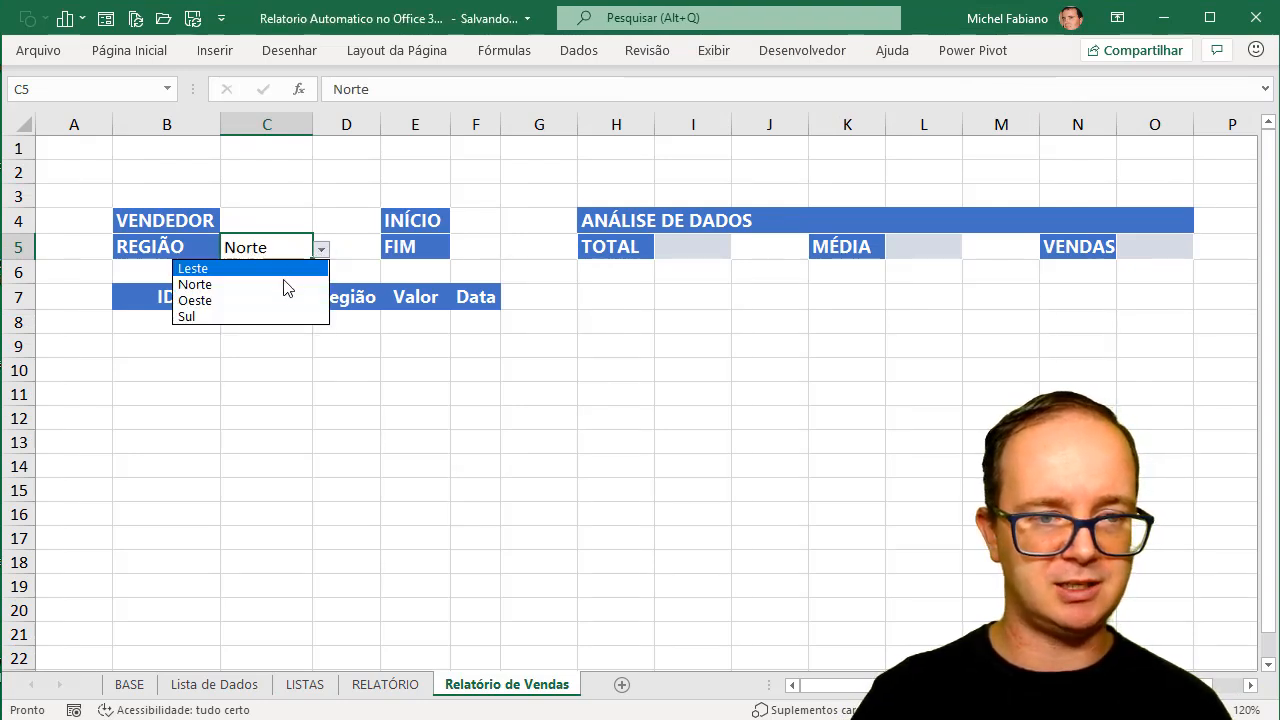
pyautogui.click(268, 300)
pyautogui.click(321, 250)
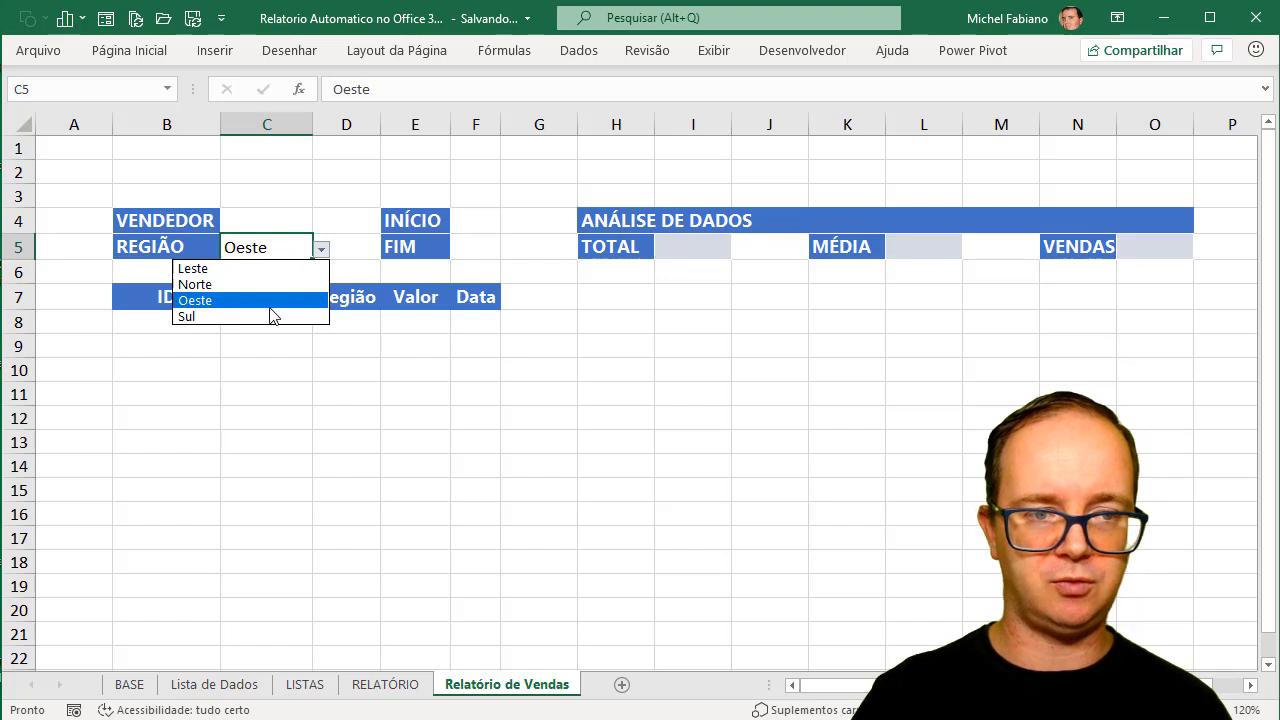
pyautogui.click(273, 316)
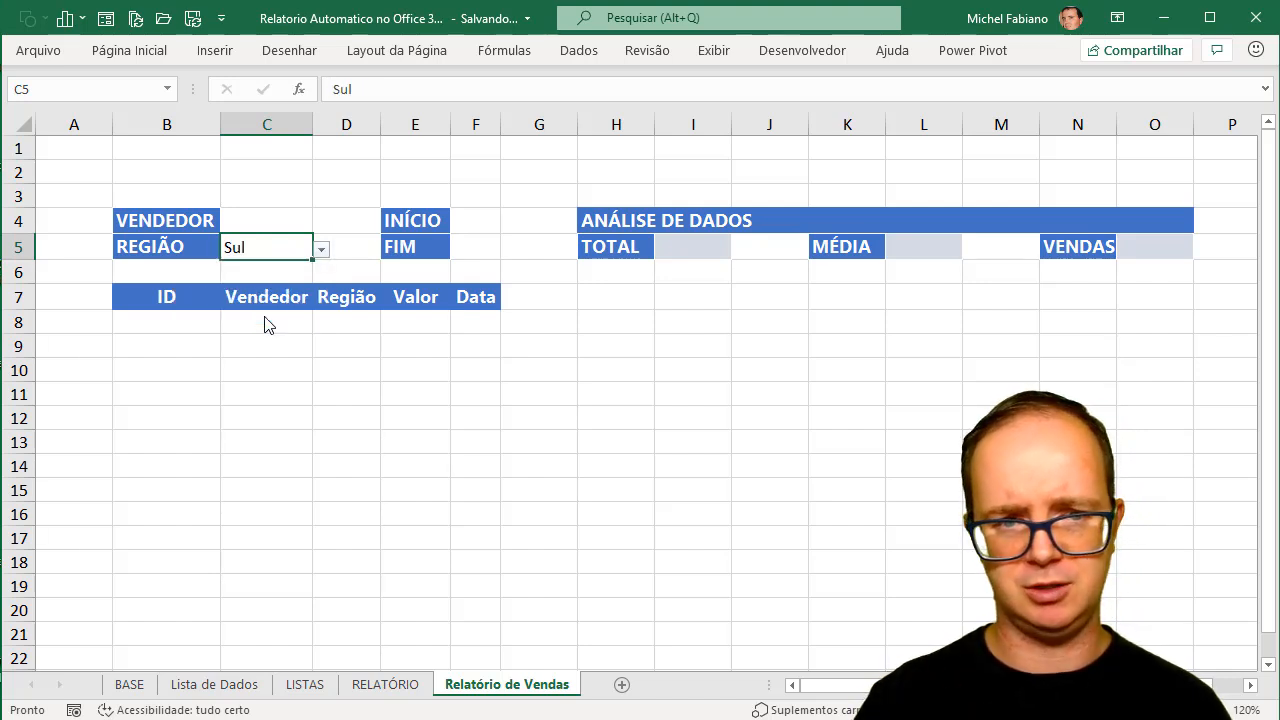
# - Try the second seller in the VENDEDOR drop-down list in C4, and set it to the third seller
pyautogui.click(274, 219)
pyautogui.click(321, 224)
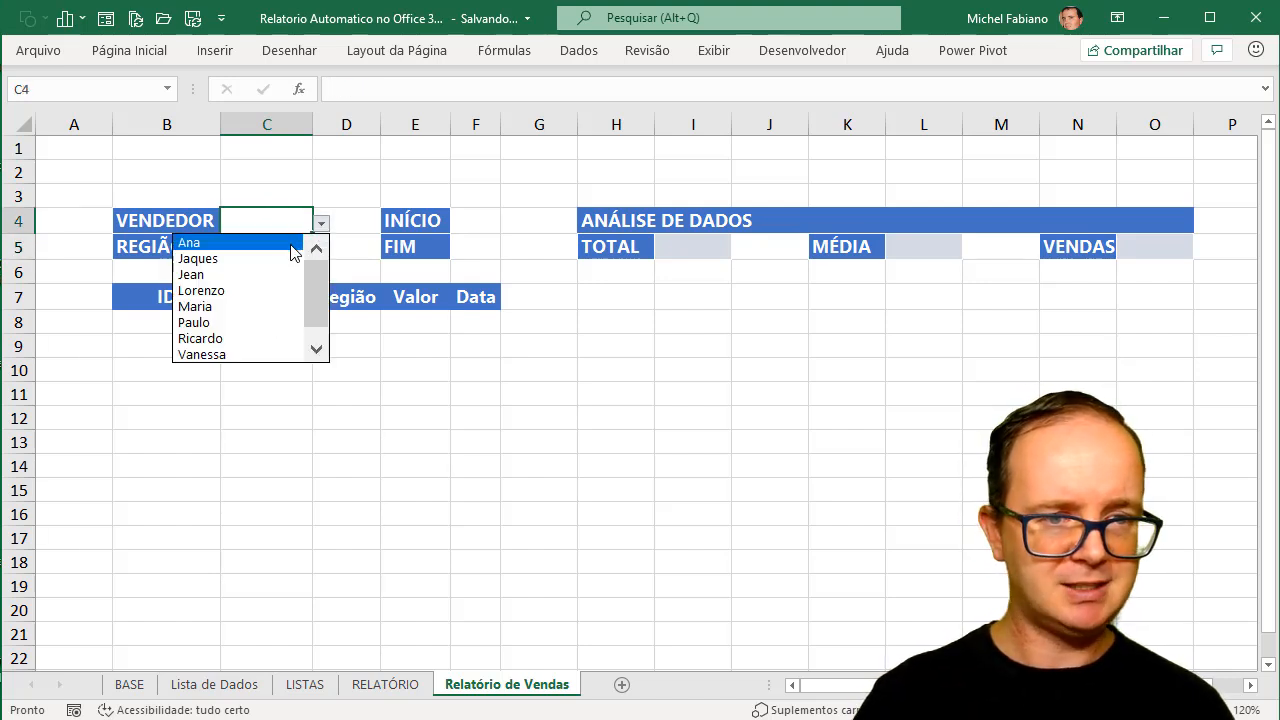
pyautogui.click(283, 259)
pyautogui.click(321, 224)
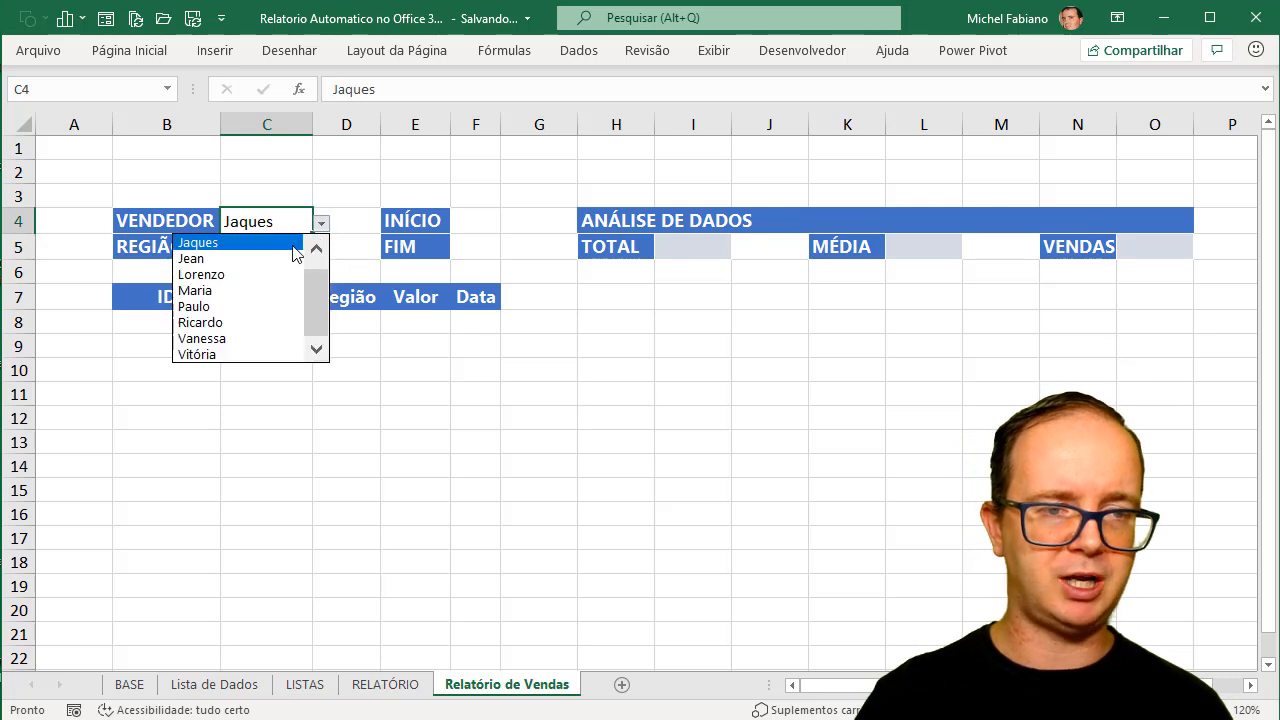
pyautogui.click(276, 258)
# - Start a FILTRO formula in B8 of Relatório de Vendas, with the whole sales table Tabela1 from BASE as its array
pyautogui.click(162, 323)
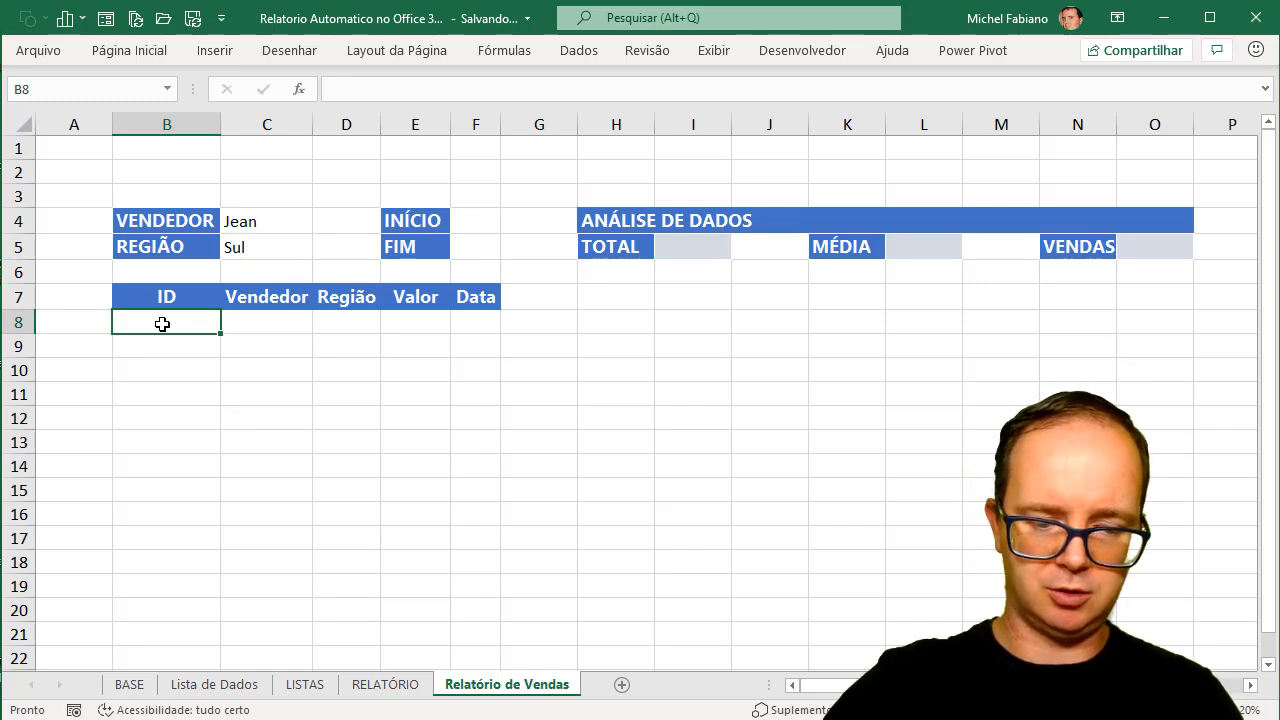
pyautogui.write('=filtro')
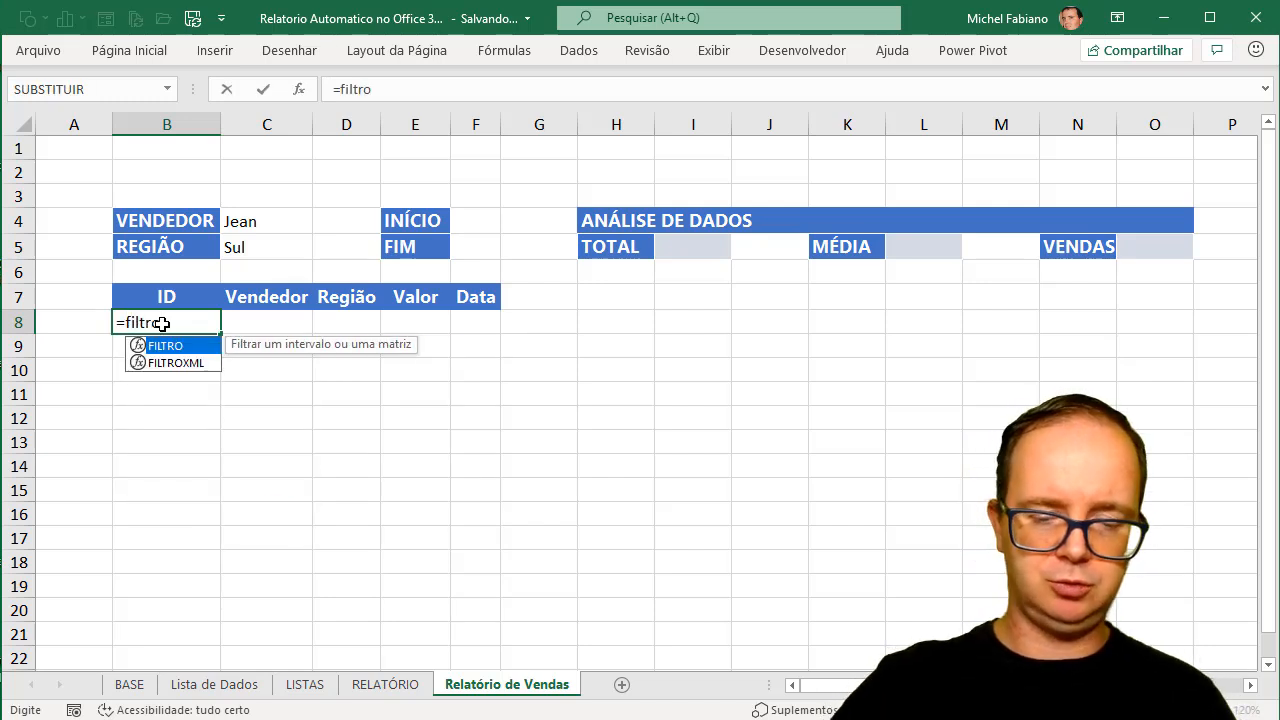
pyautogui.write('(')
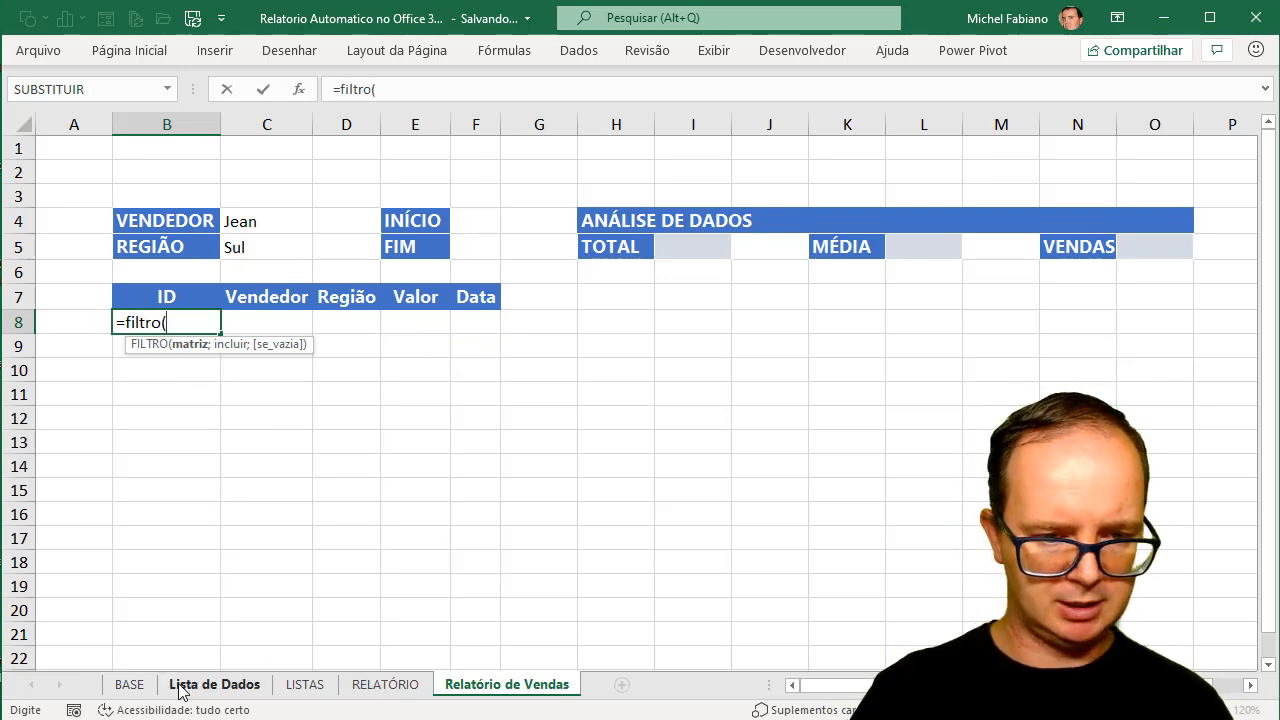
pyautogui.click(129, 685)
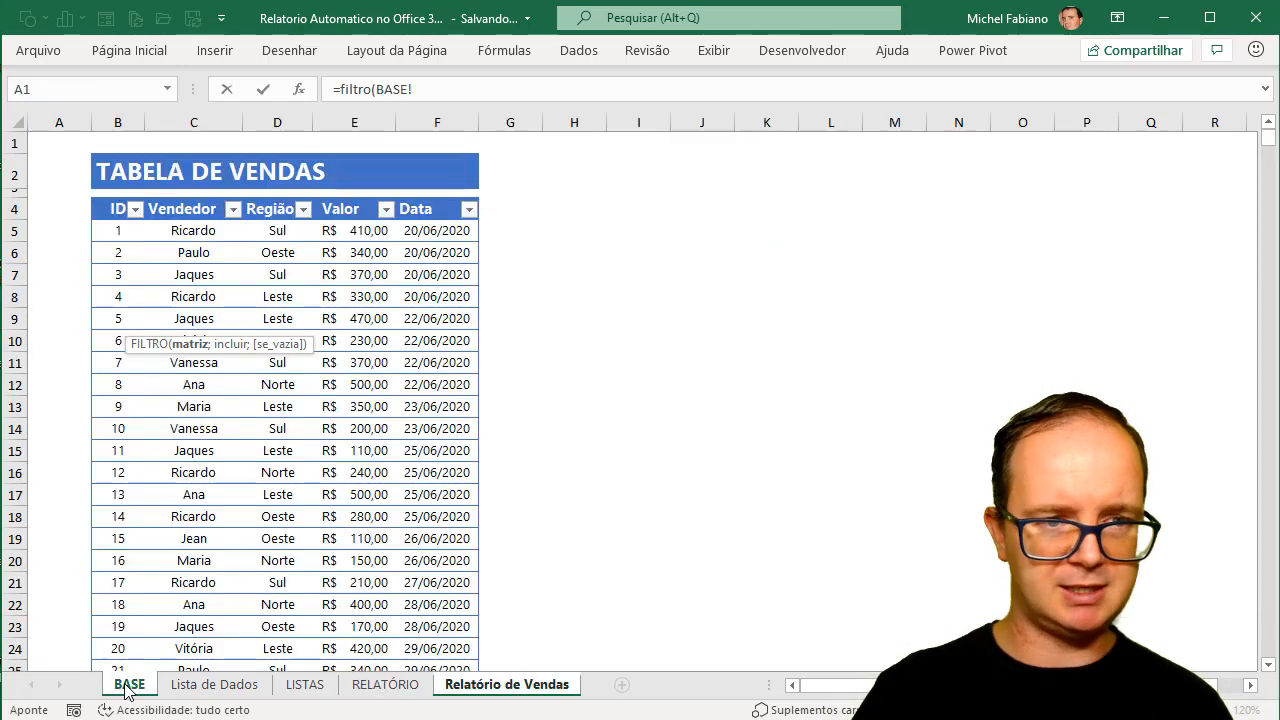
pyautogui.click(114, 209)
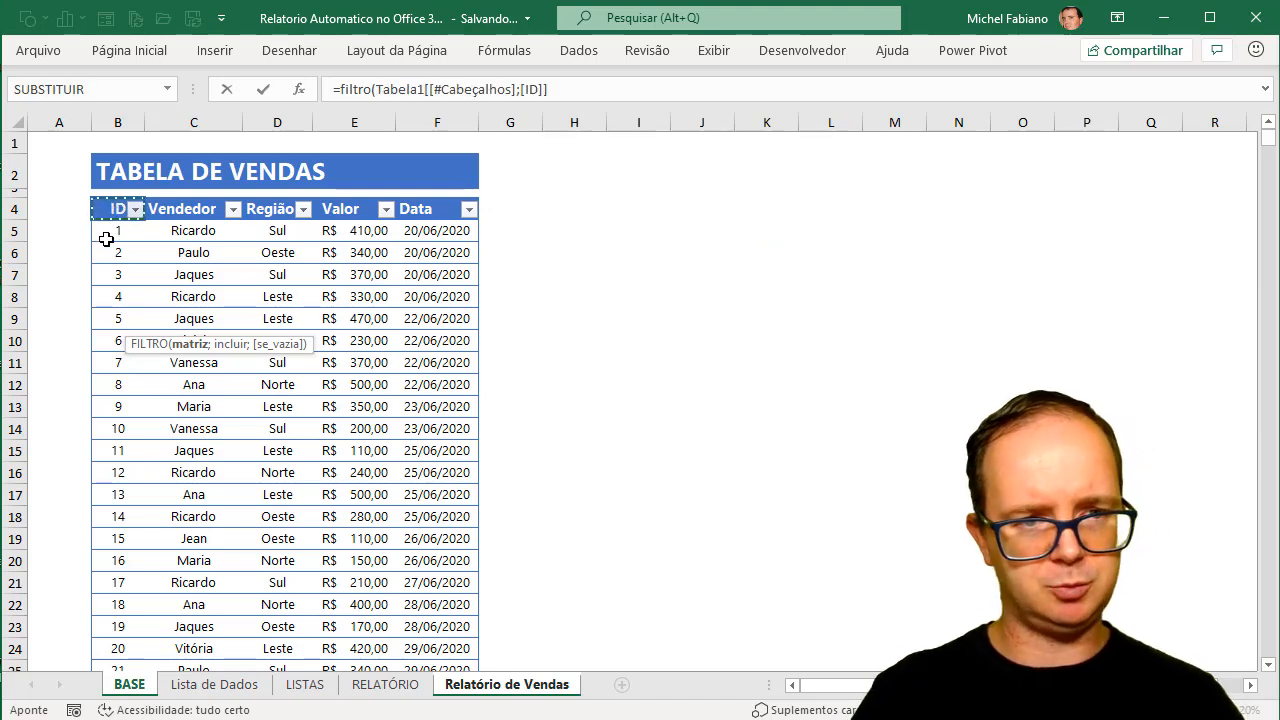
pyautogui.click(108, 233)
pyautogui.hotkey('shift', 'Right')
pyautogui.hotkey('shift', 'Right')
pyautogui.hotkey('shift', 'Right')
pyautogui.hotkey('shift', 'Right')
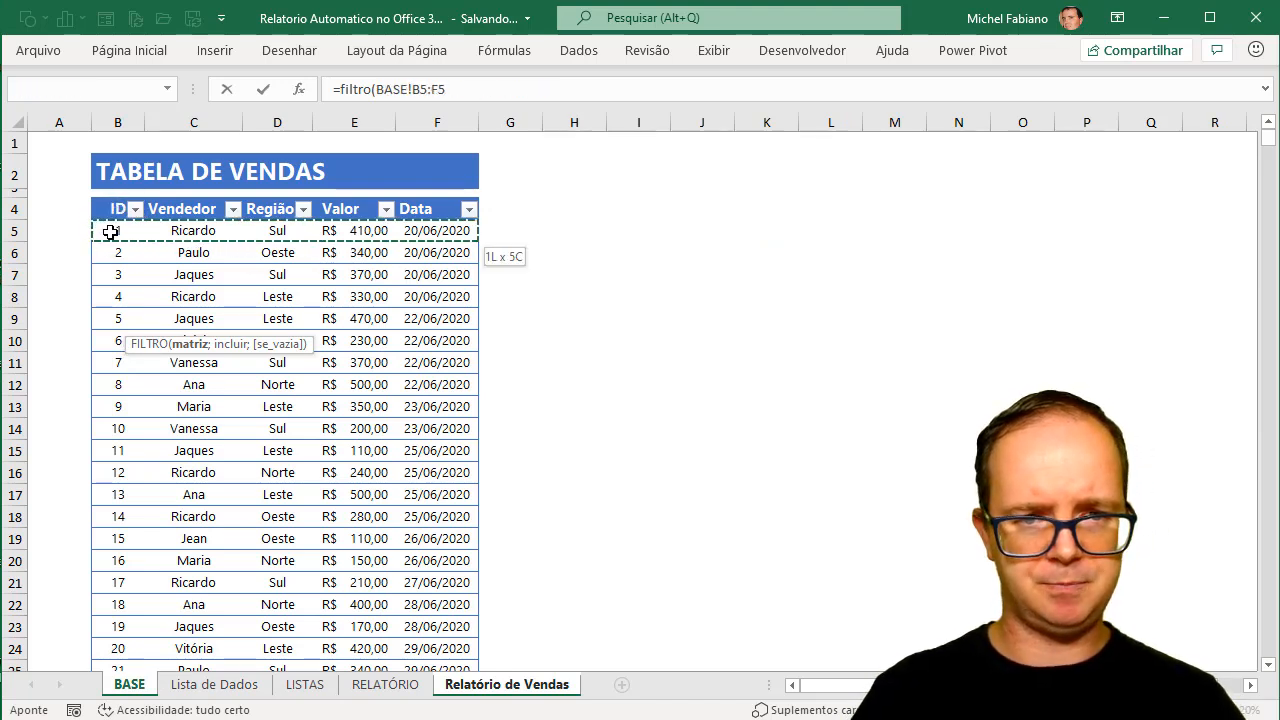
pyautogui.hotkey('ctrl', 'shift', 'Down')
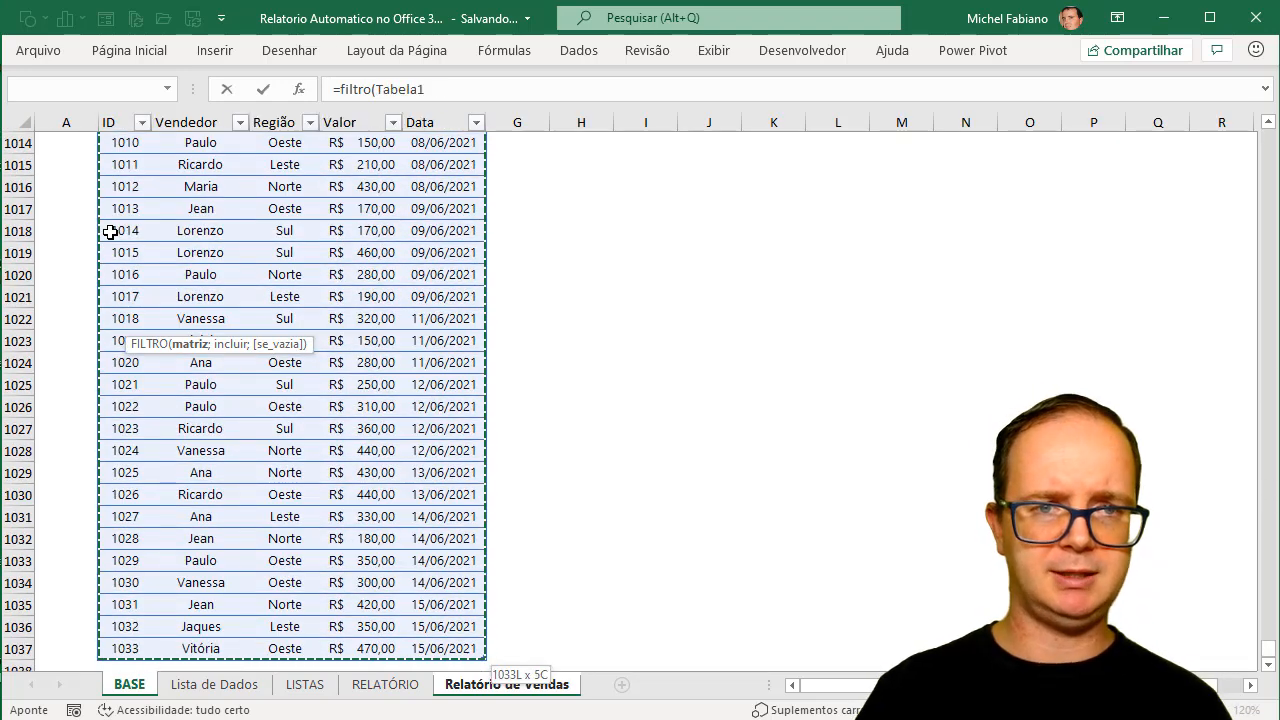
# - Complete the B8 FILTRO formula with the include criterion (Tabela1[Vendedor]='Relatório de Vendas'!C4)
pyautogui.write(';(')
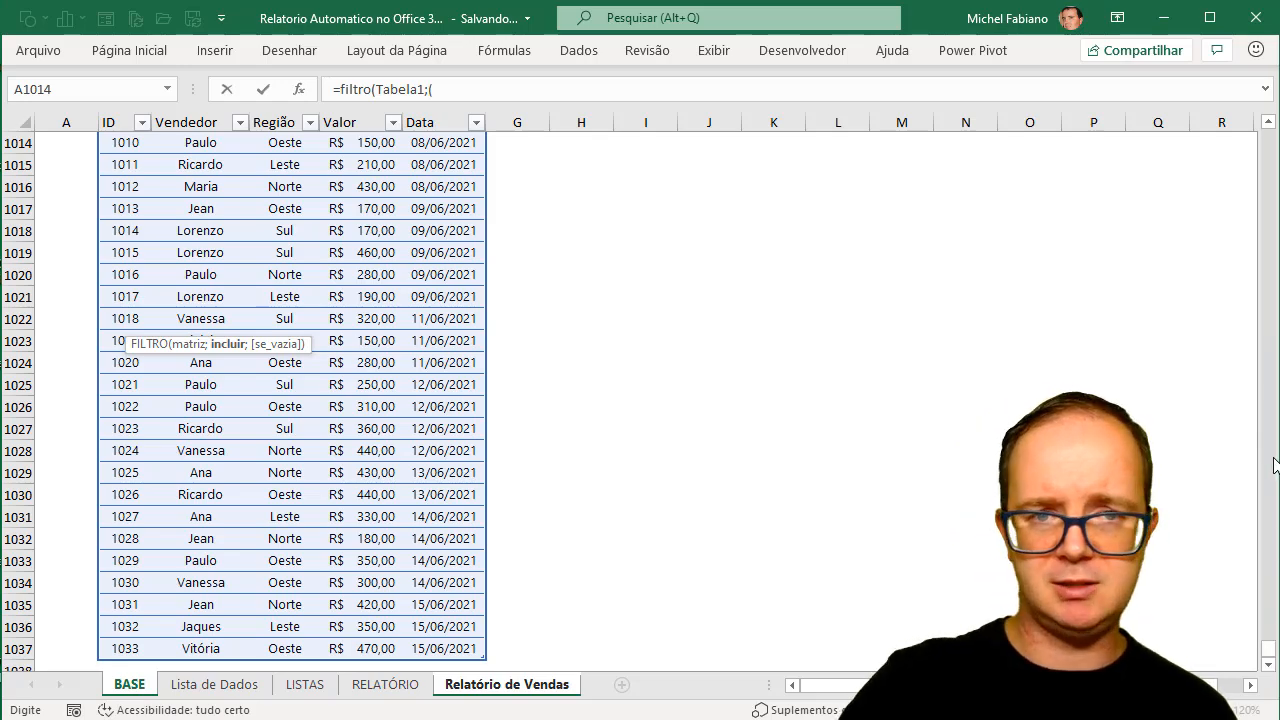
pyautogui.moveTo(1268, 649); pyautogui.dragTo(1272, 122)
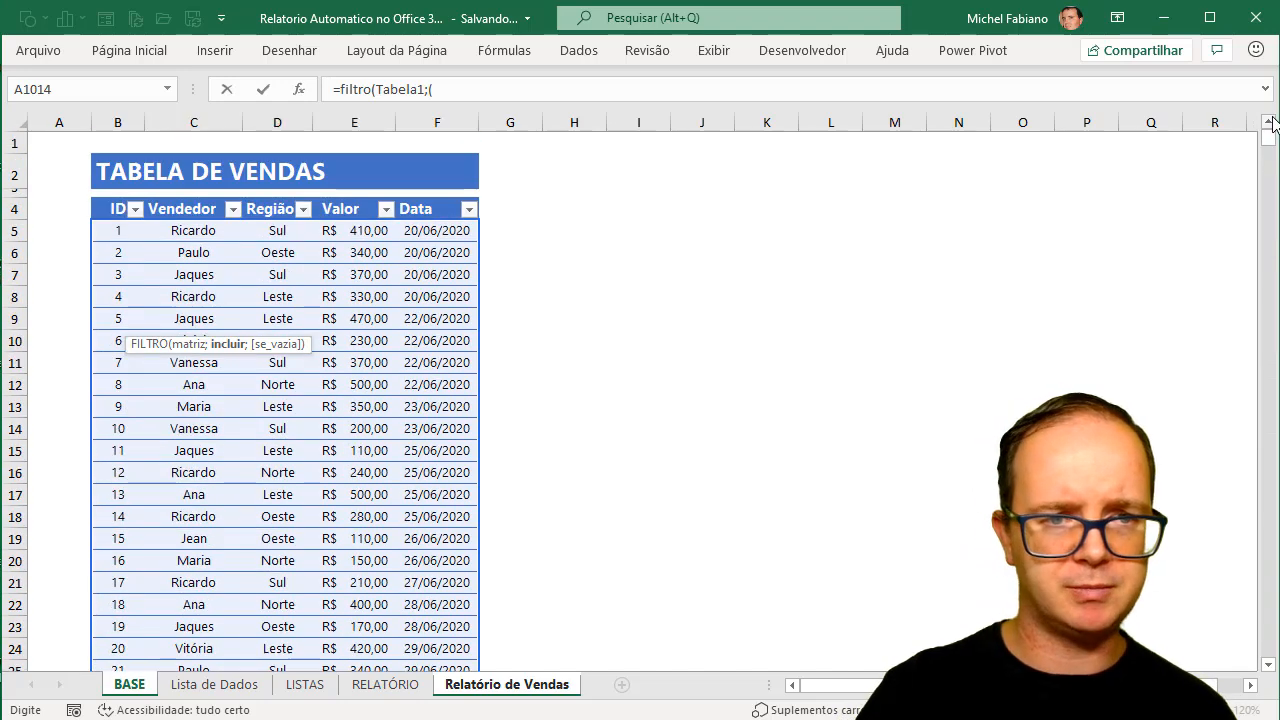
pyautogui.click(197, 230)
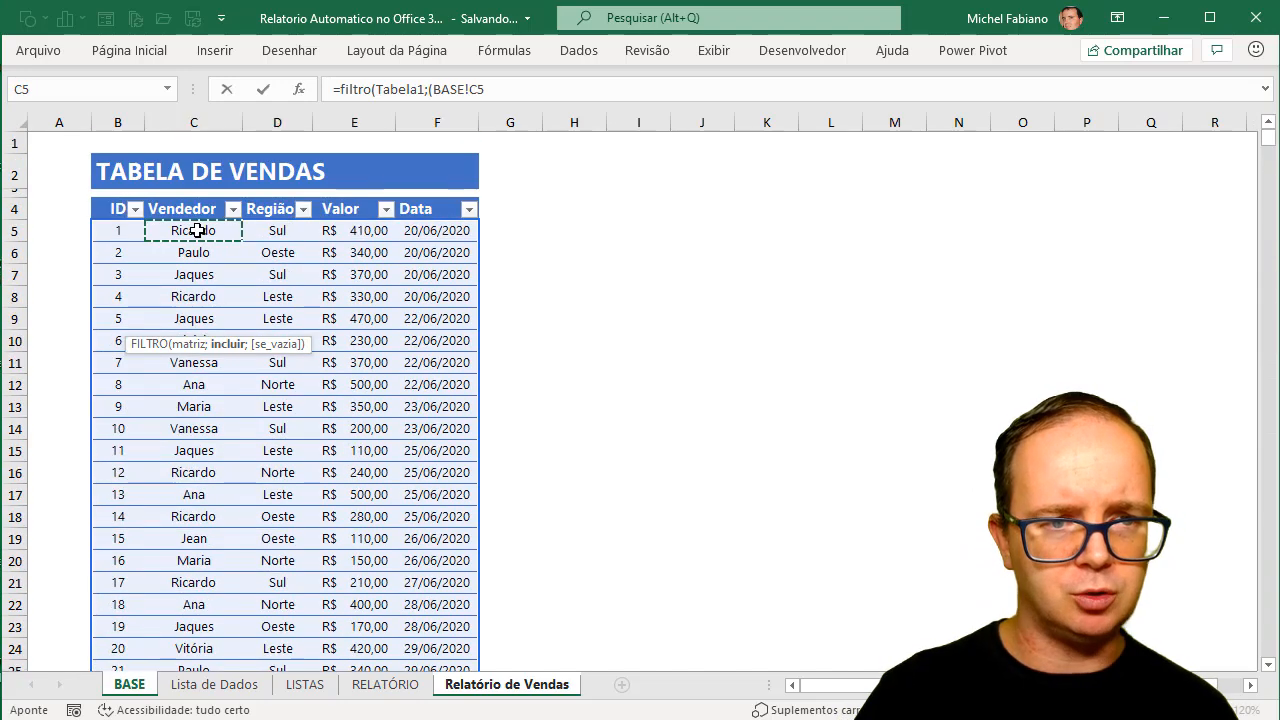
pyautogui.hotkey('ctrl', 'shift', 'Down')
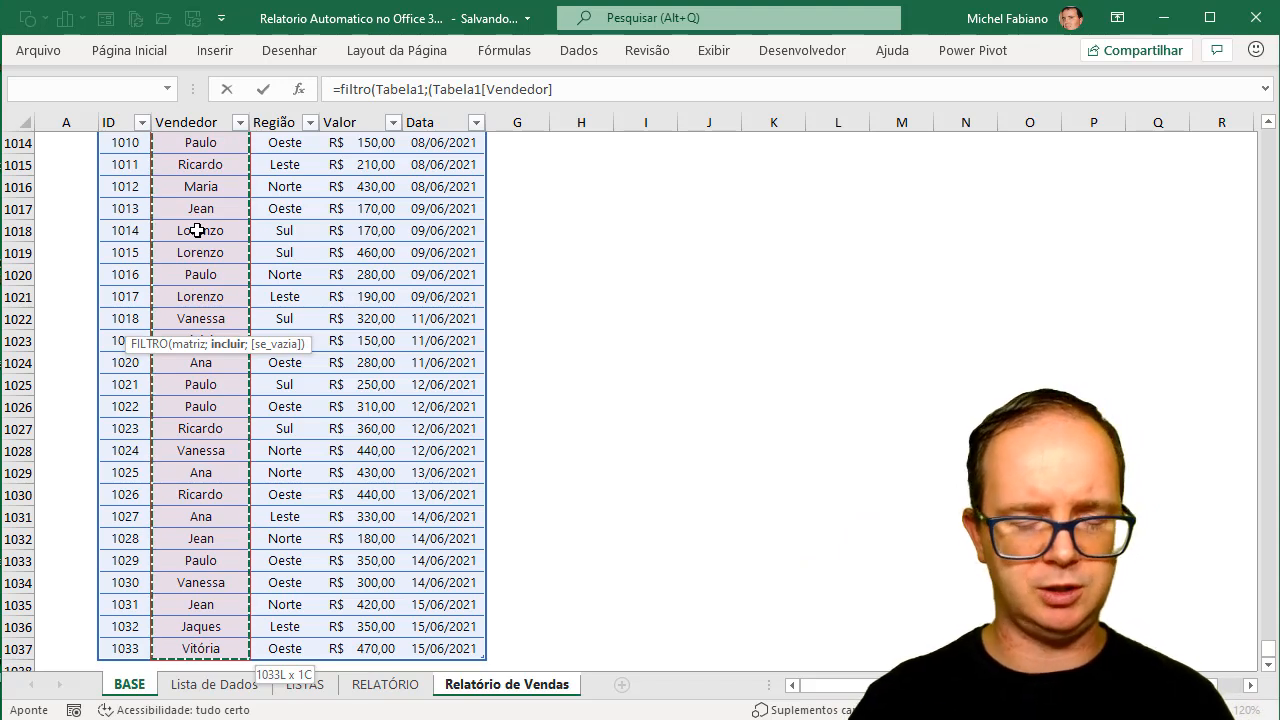
pyautogui.write('=')
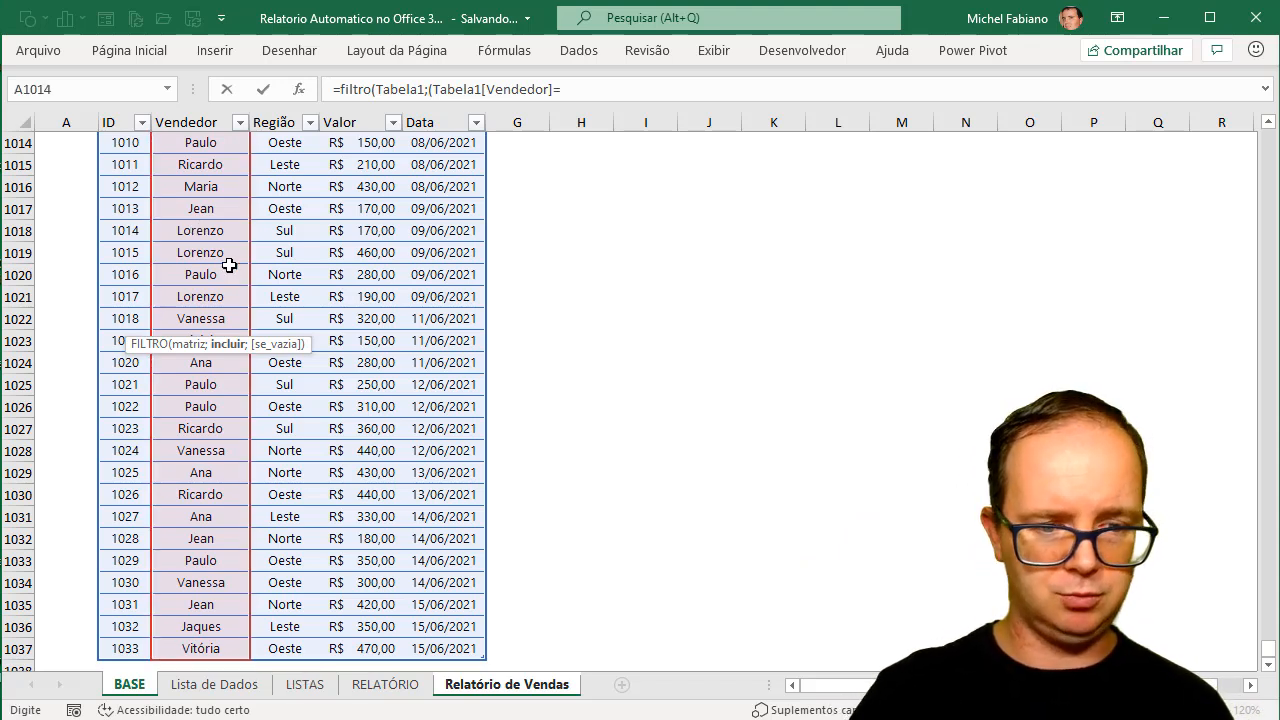
pyautogui.click(475, 688)
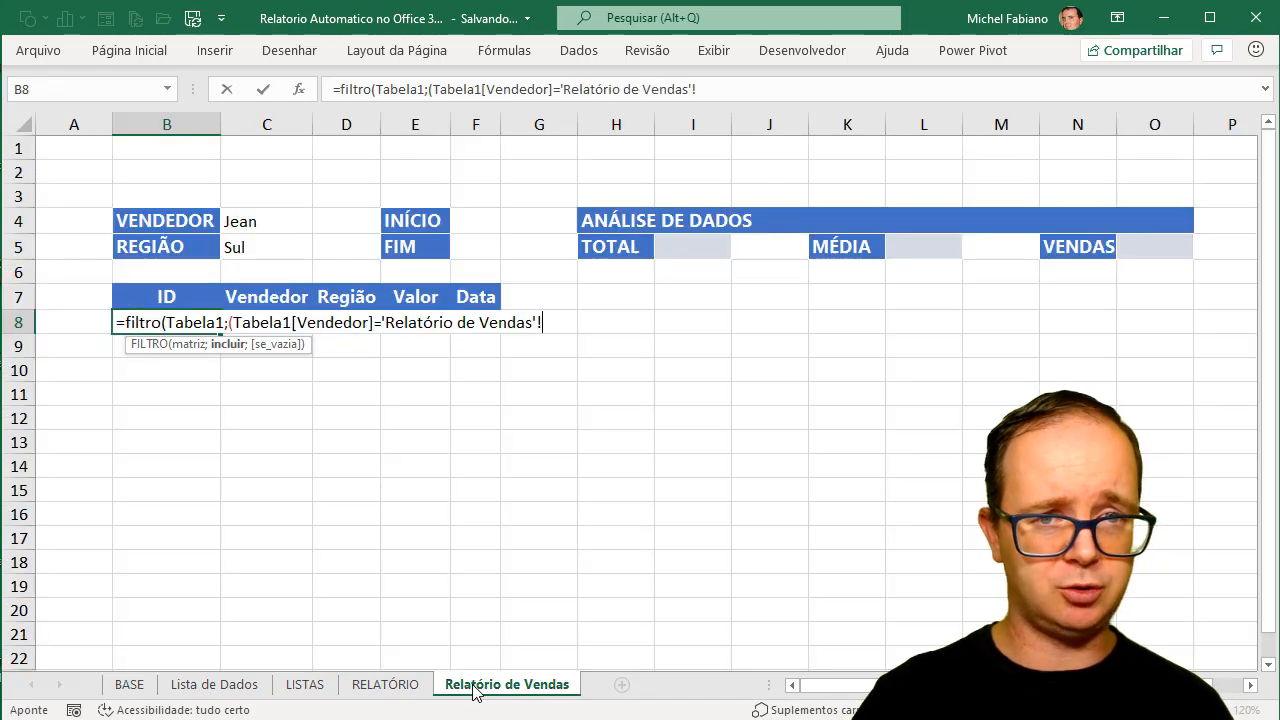
pyautogui.click(278, 217)
pyautogui.write('))')
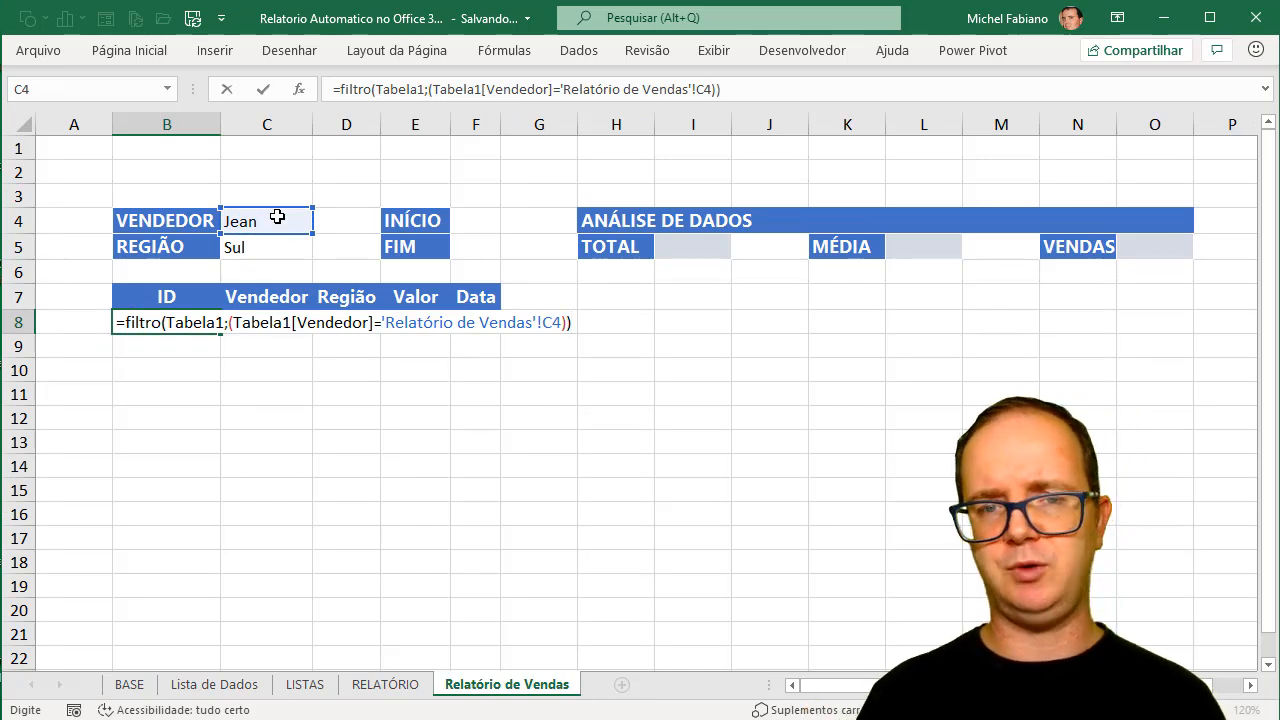
pyautogui.press('Return')
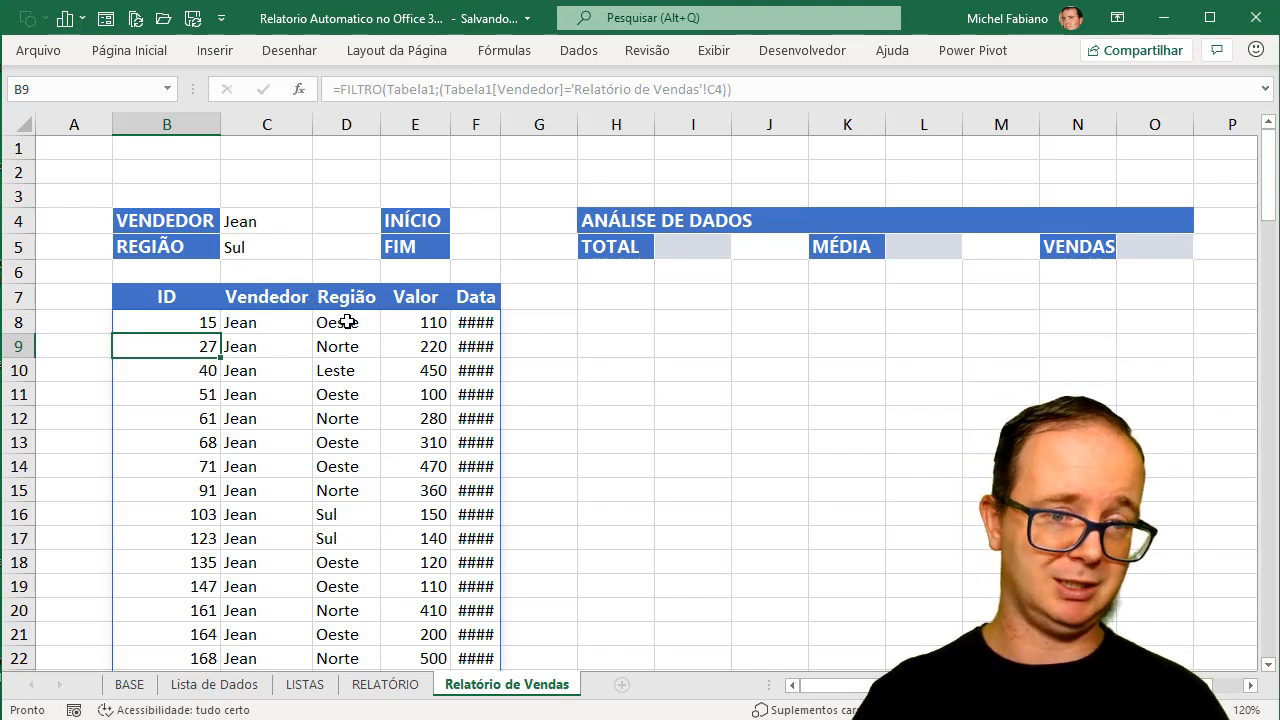
# - Test the filtered report by setting VENDEDOR in C4 to the first seller in the list
pyautogui.click(284, 222)
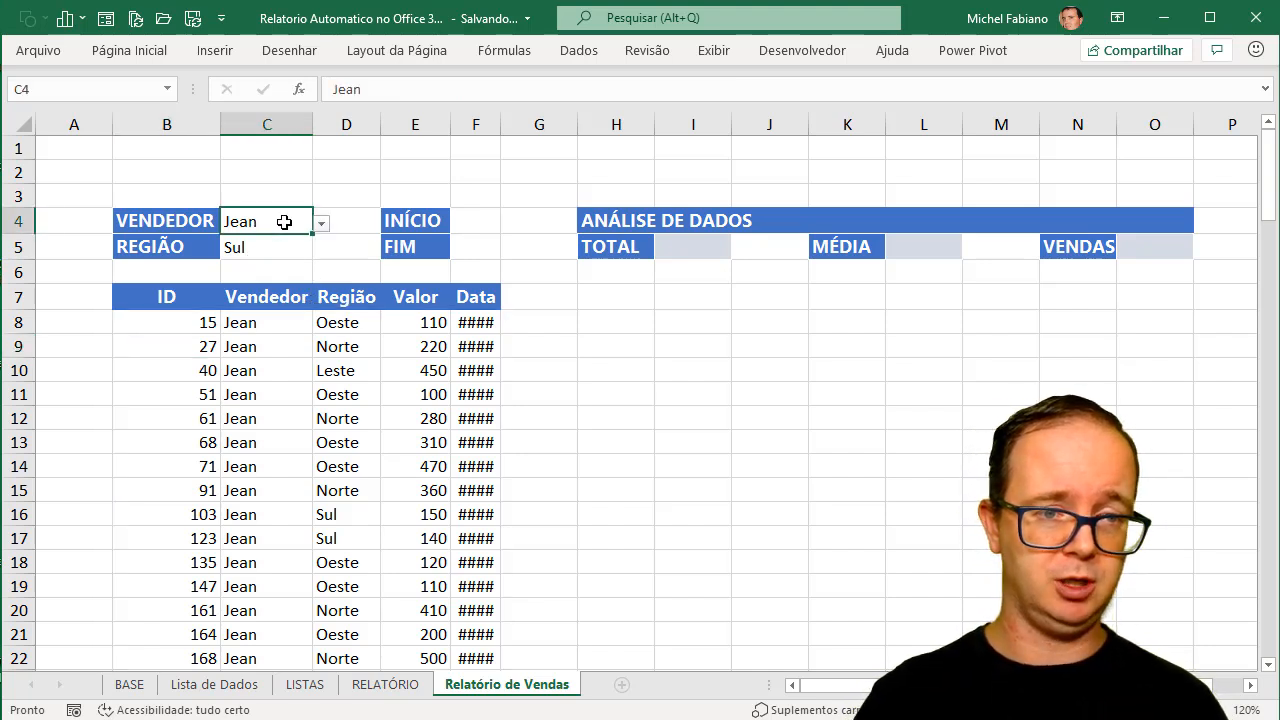
pyautogui.click(321, 226)
pyautogui.click(295, 244)
pyautogui.click(321, 223)
pyautogui.scroll(1, 282, 260)
pyautogui.click(282, 241)
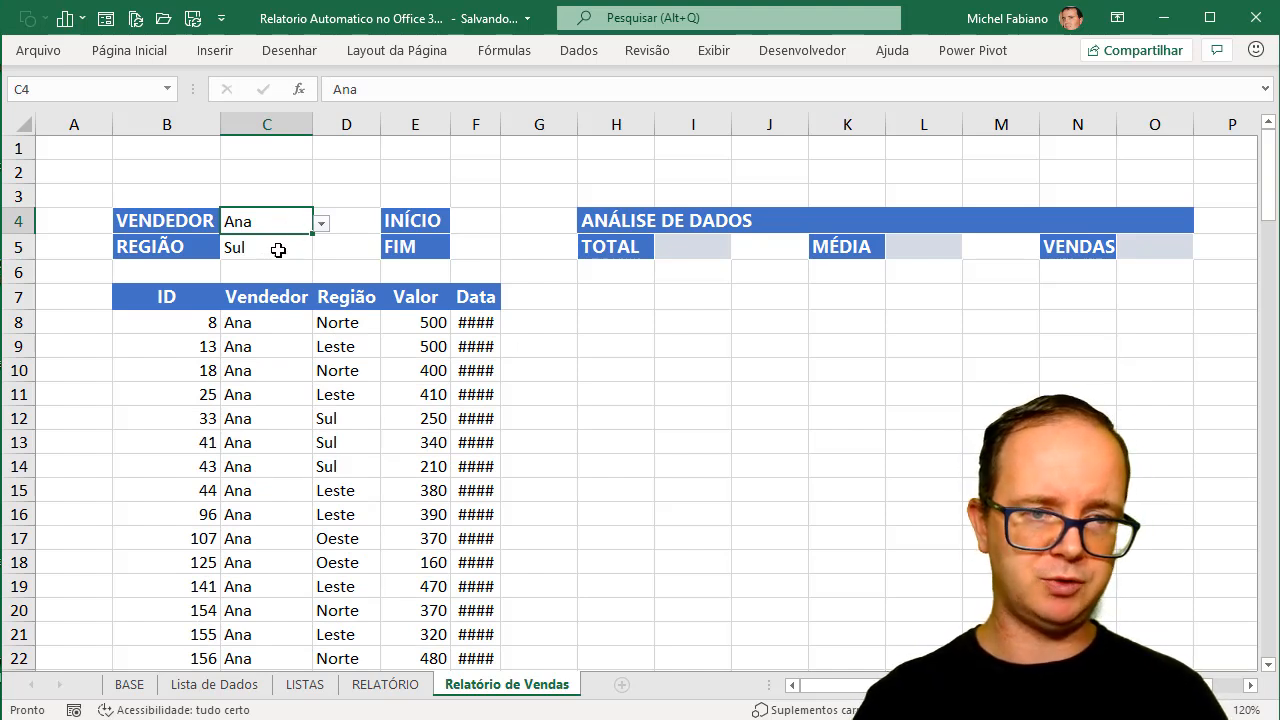
# - Extend the B8 FILTRO formula with a second multiplied criterion, opening it as *( with BASE's Região column, Tabela1[Região]
pyautogui.click(202, 324)
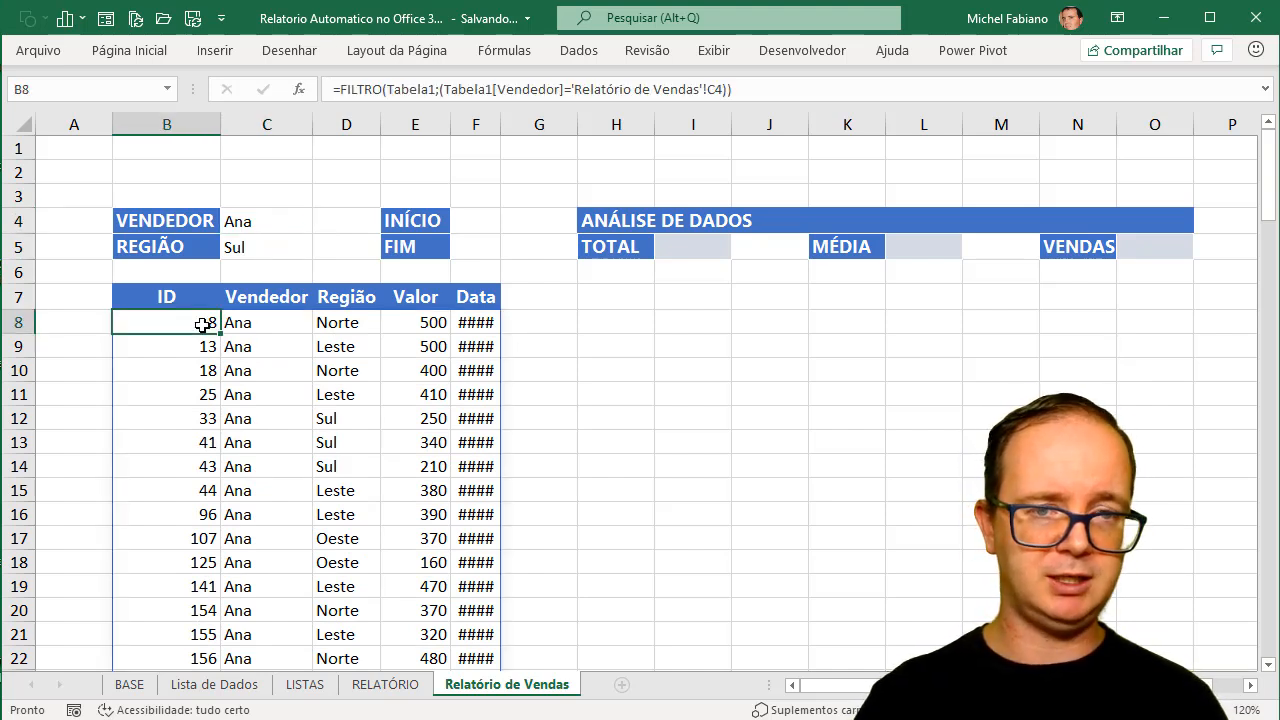
pyautogui.click(741, 90)
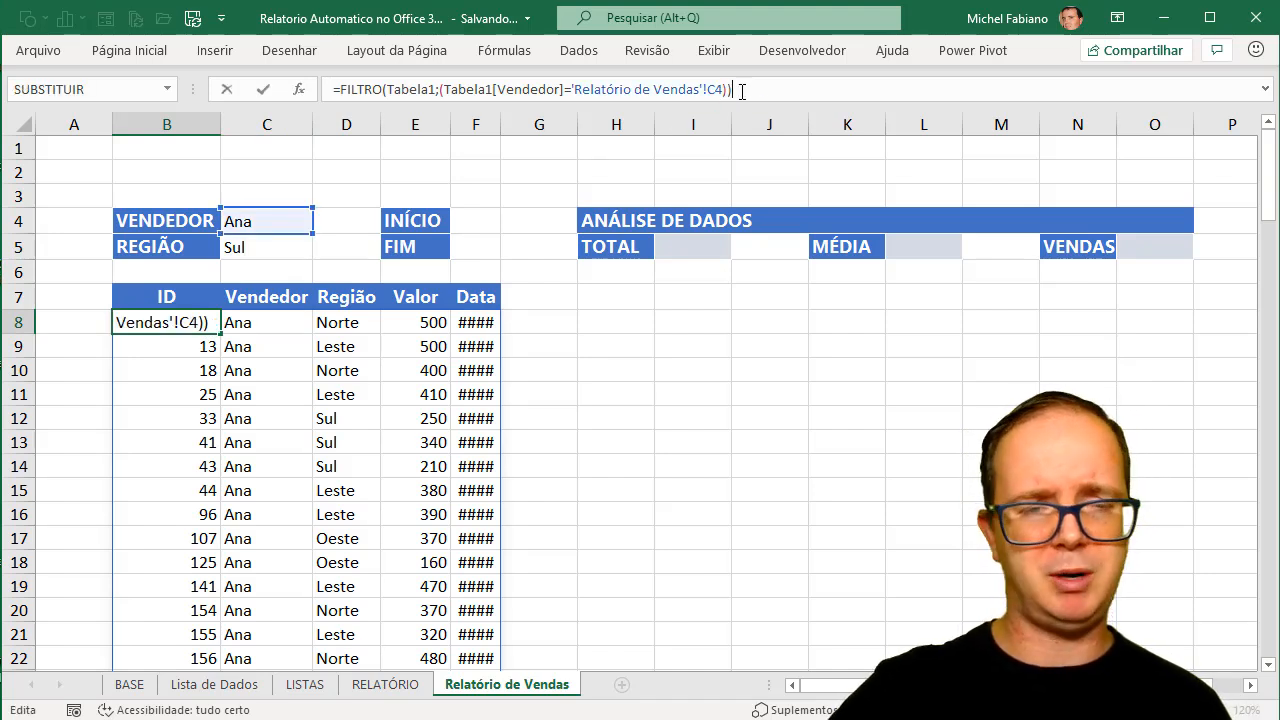
pyautogui.press('BackSpace')
pyautogui.write('*')
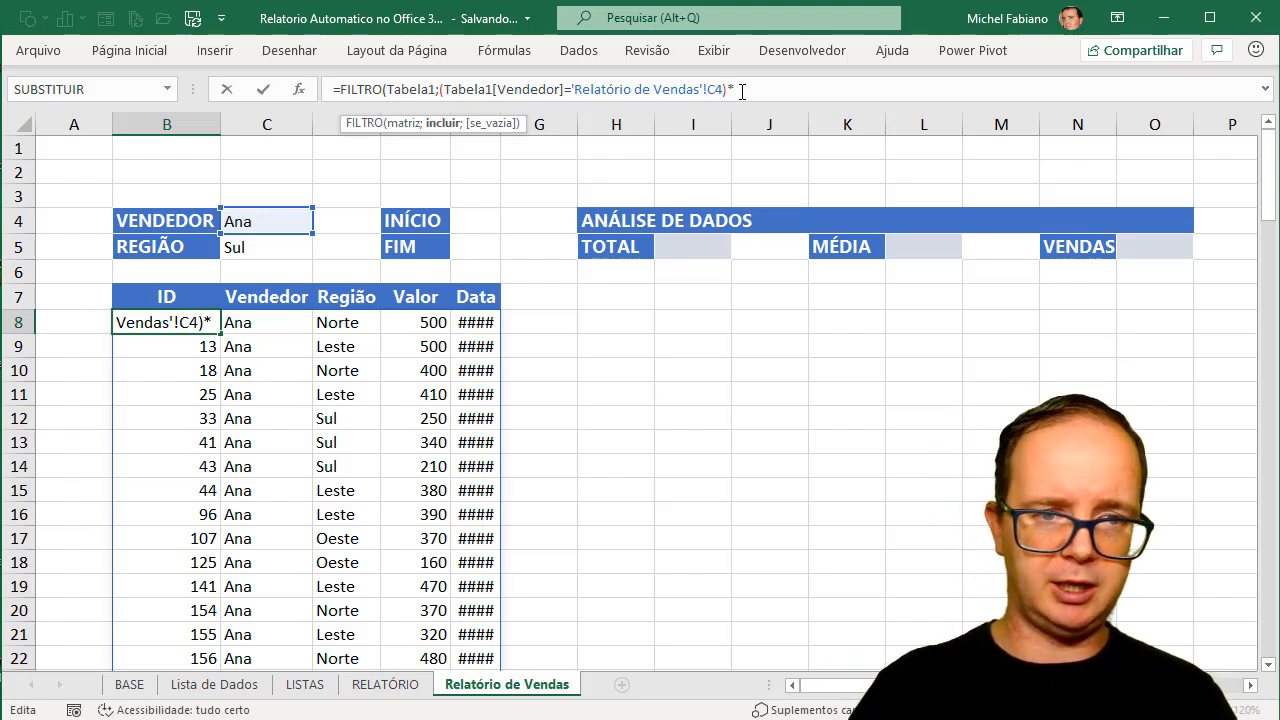
pyautogui.write('(')
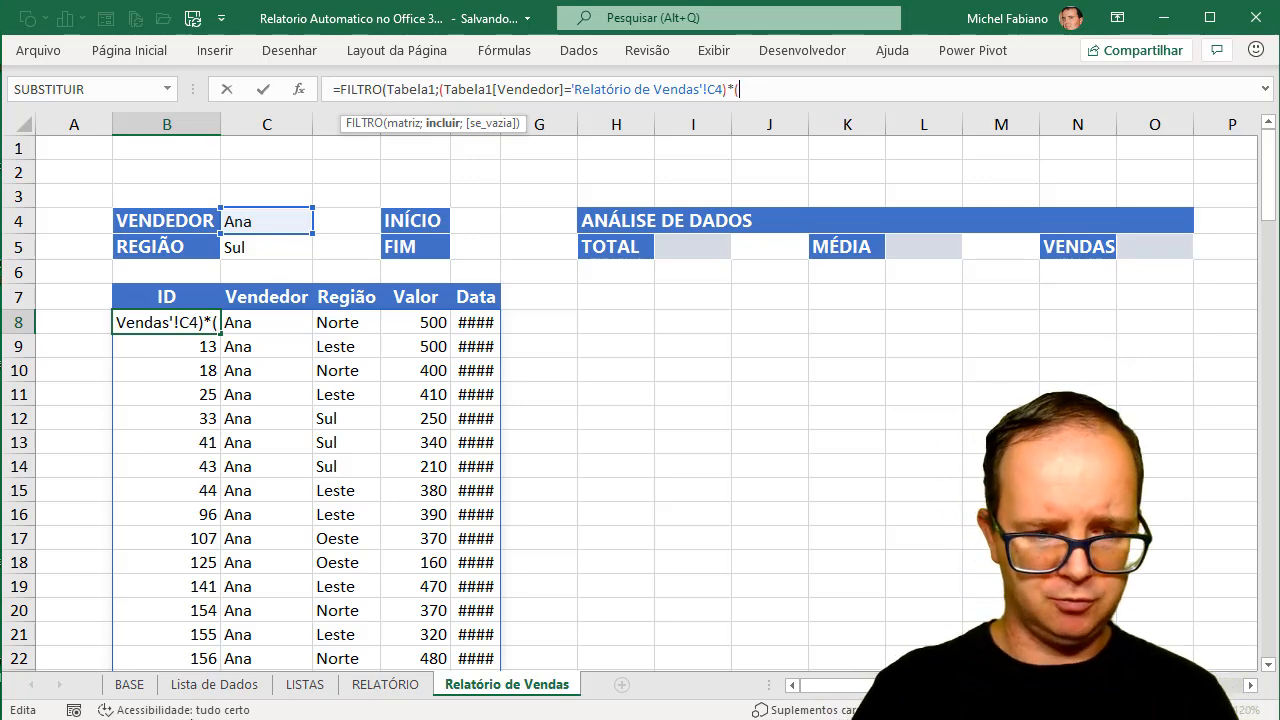
pyautogui.click(214, 684)
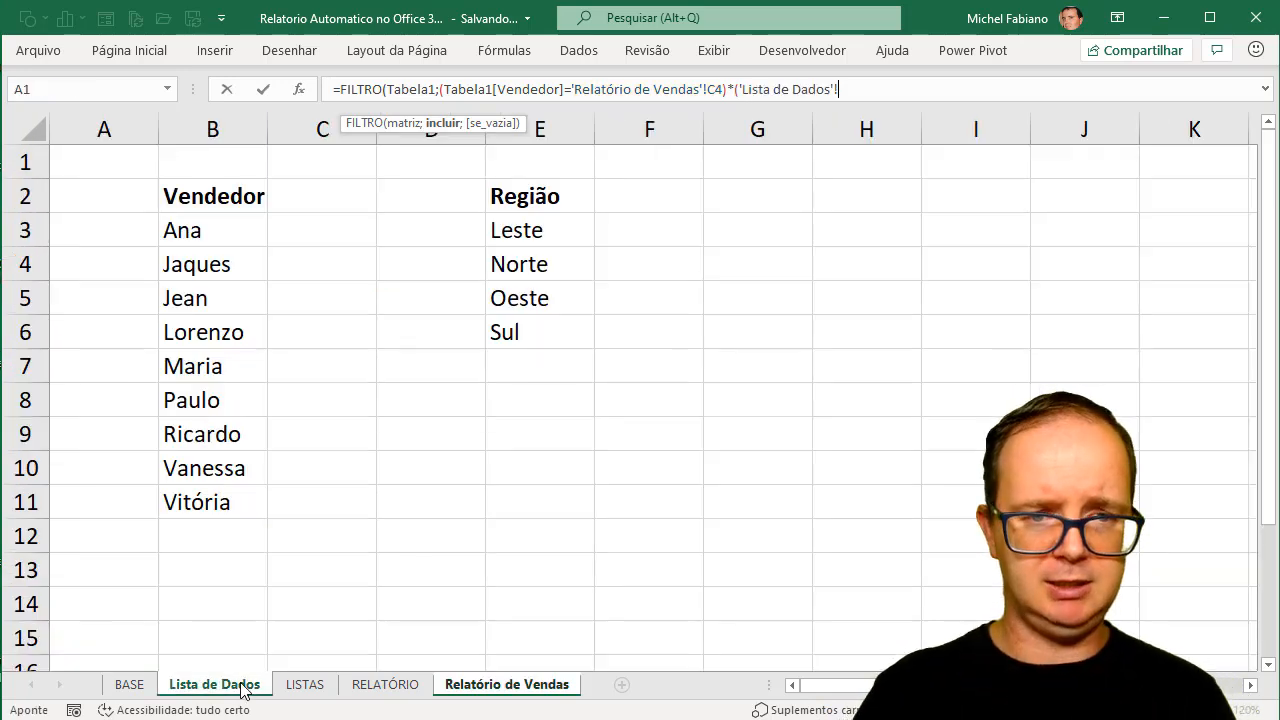
pyautogui.click(131, 686)
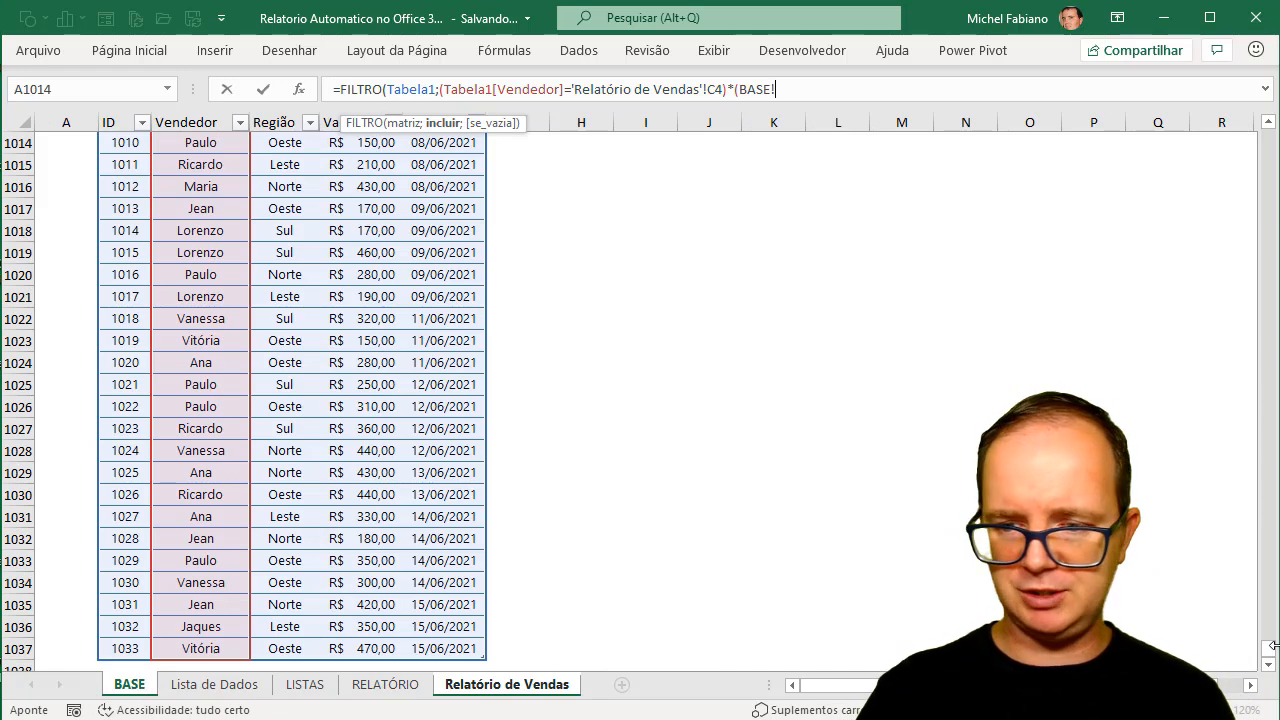
pyautogui.moveTo(1273, 652); pyautogui.dragTo(1272, 110)
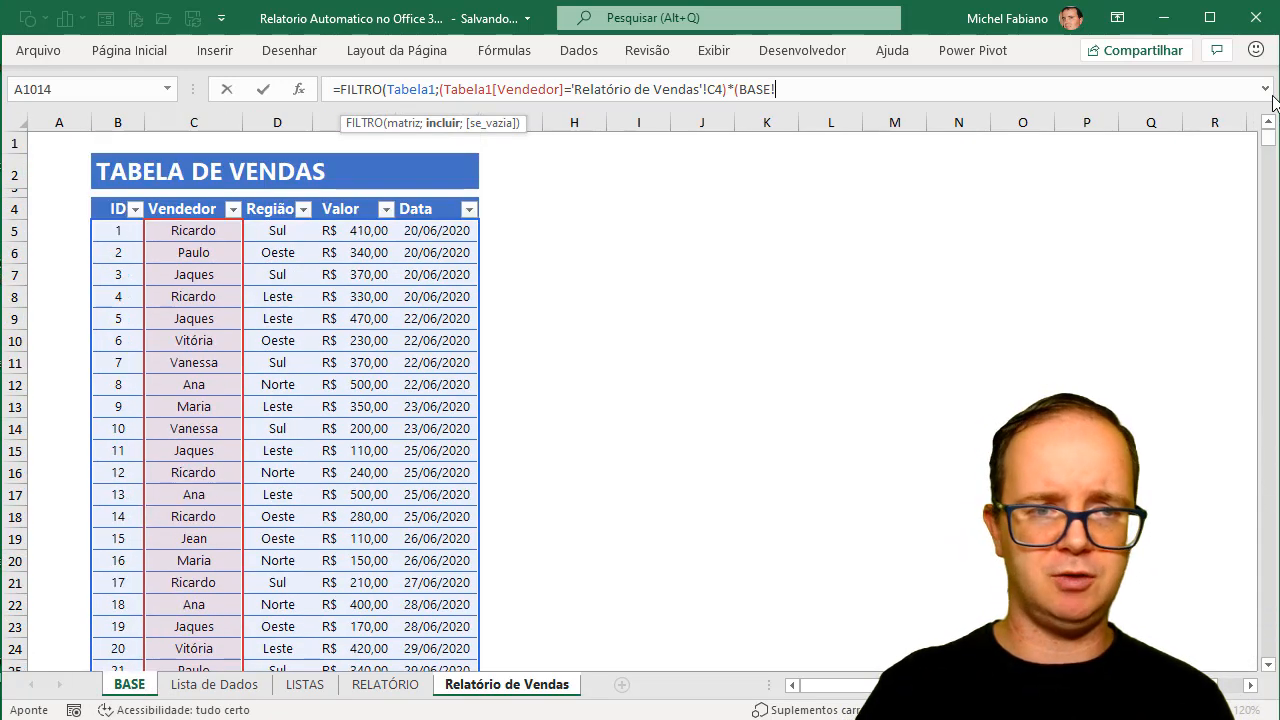
pyautogui.click(293, 229)
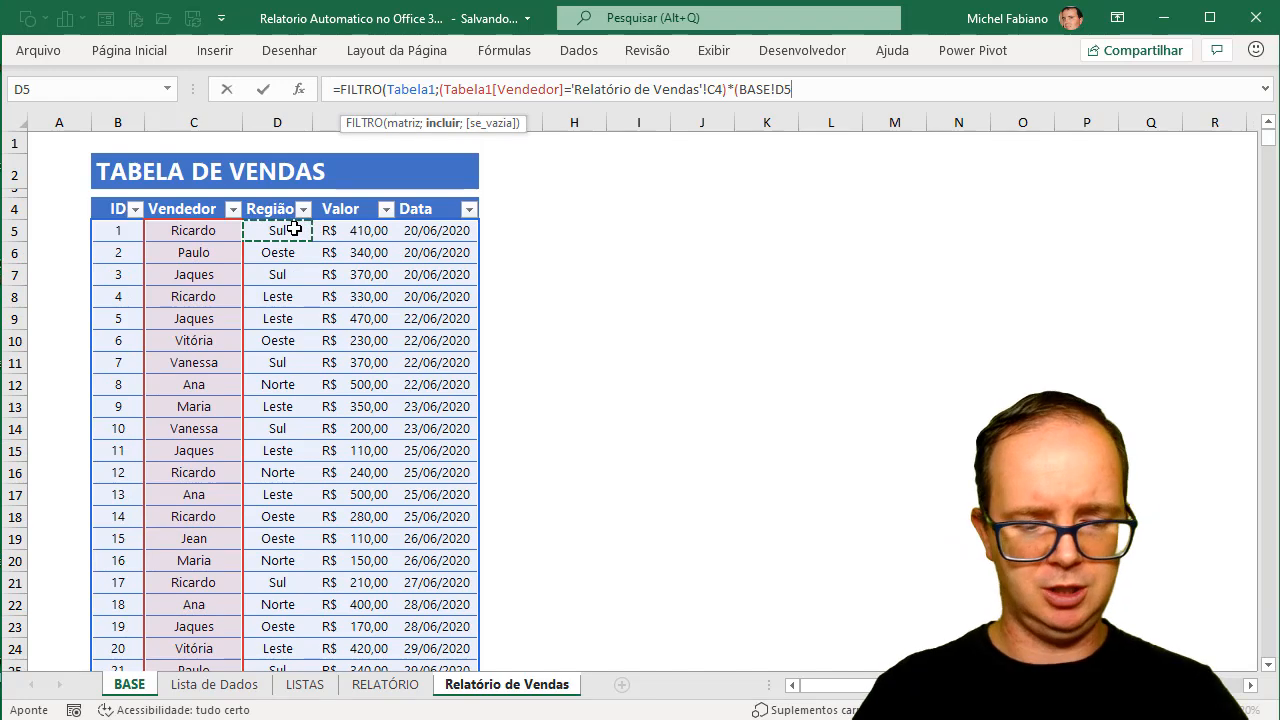
pyautogui.hotkey('ctrl', 'shift', 'Down')
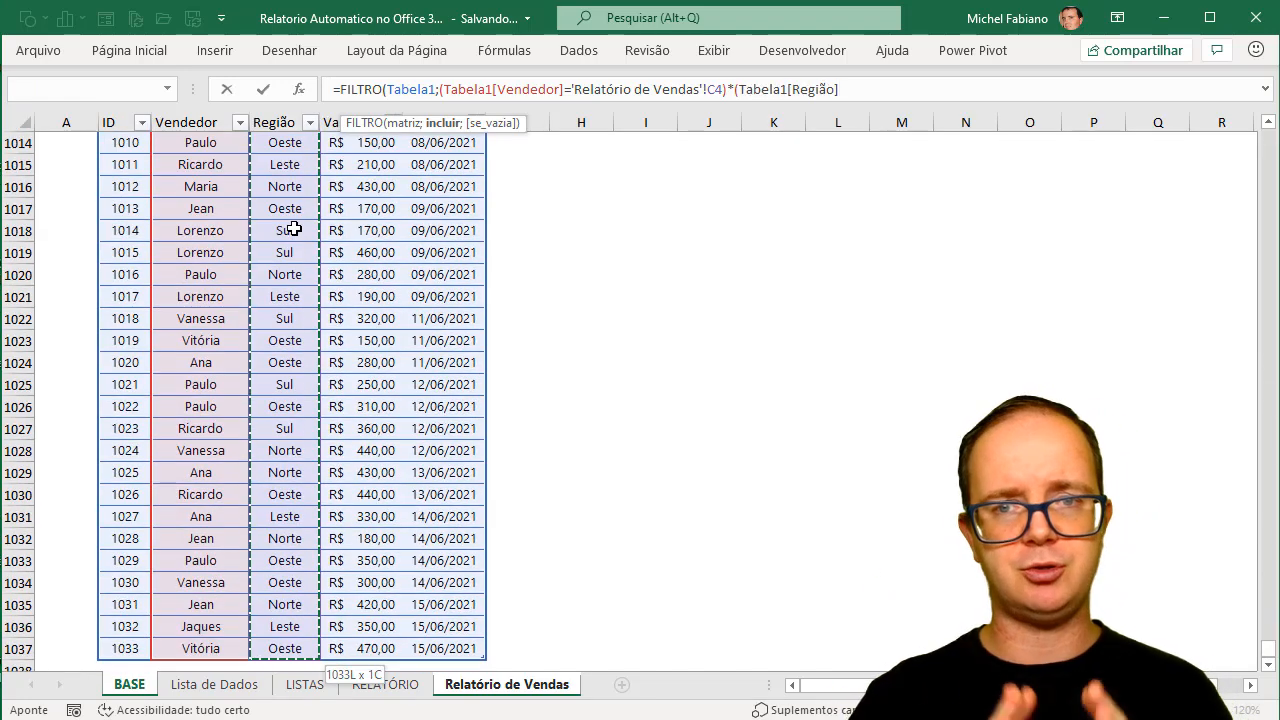
# - Complete the second criterion in B8 by equating Tabela1[Região] to 'Relatório de Vendas'!C5, and enter the formula
pyautogui.write('=')
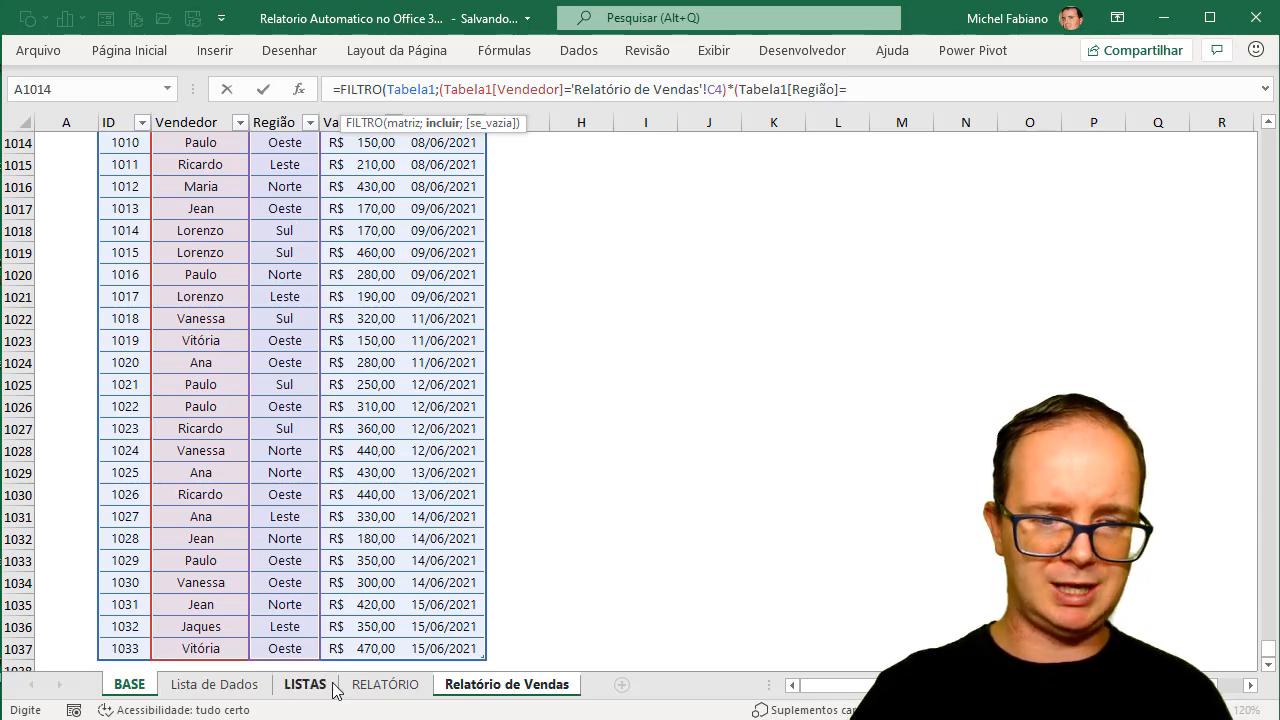
pyautogui.click(478, 688)
pyautogui.click(266, 246)
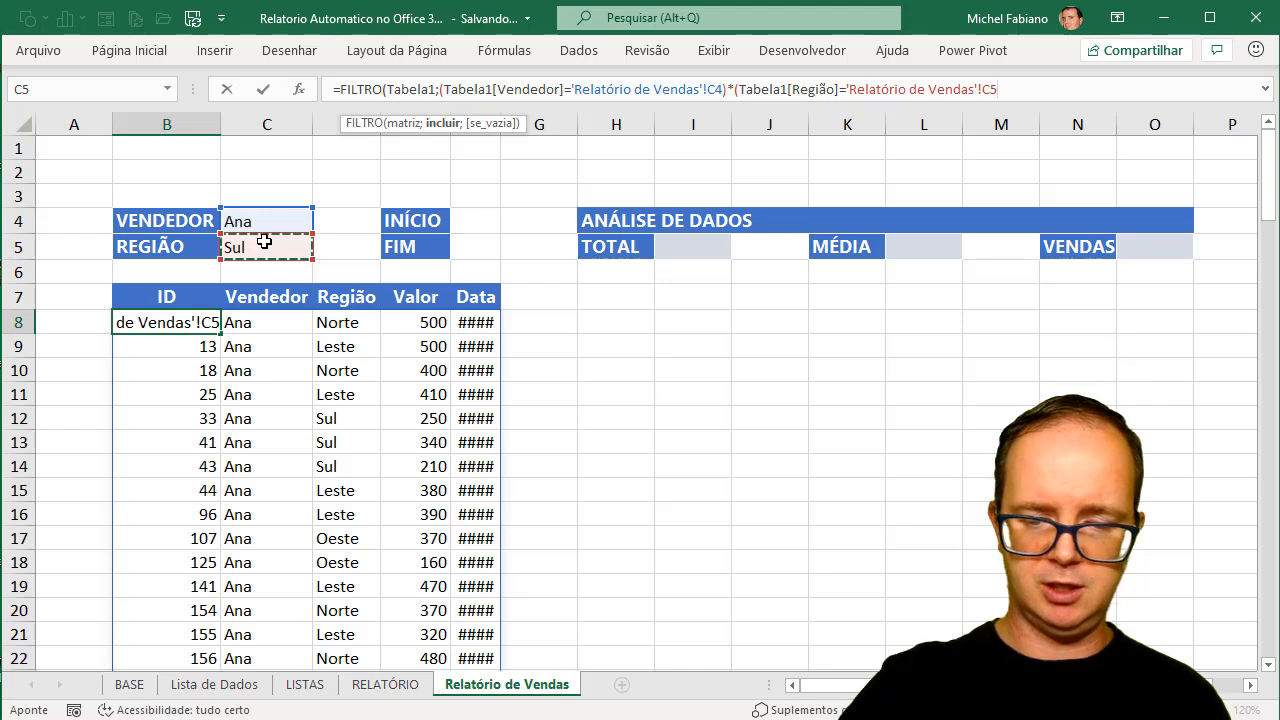
pyautogui.write('))')
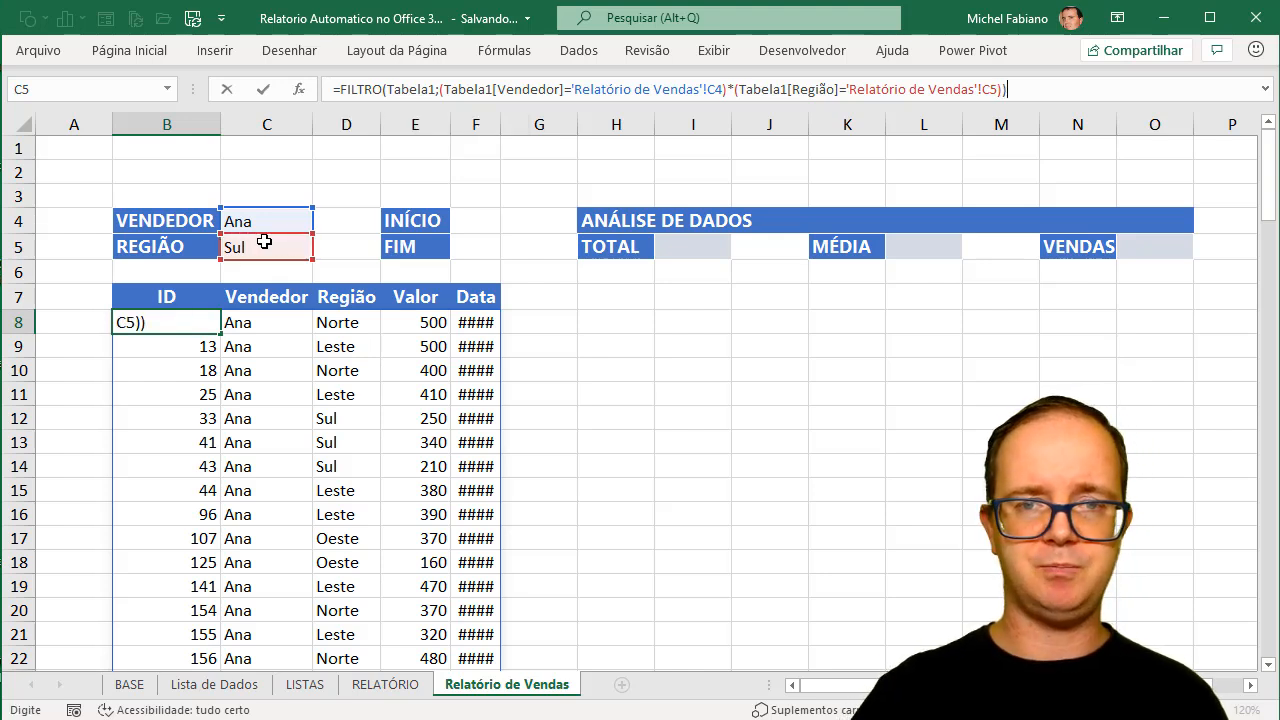
pyautogui.press('Return')
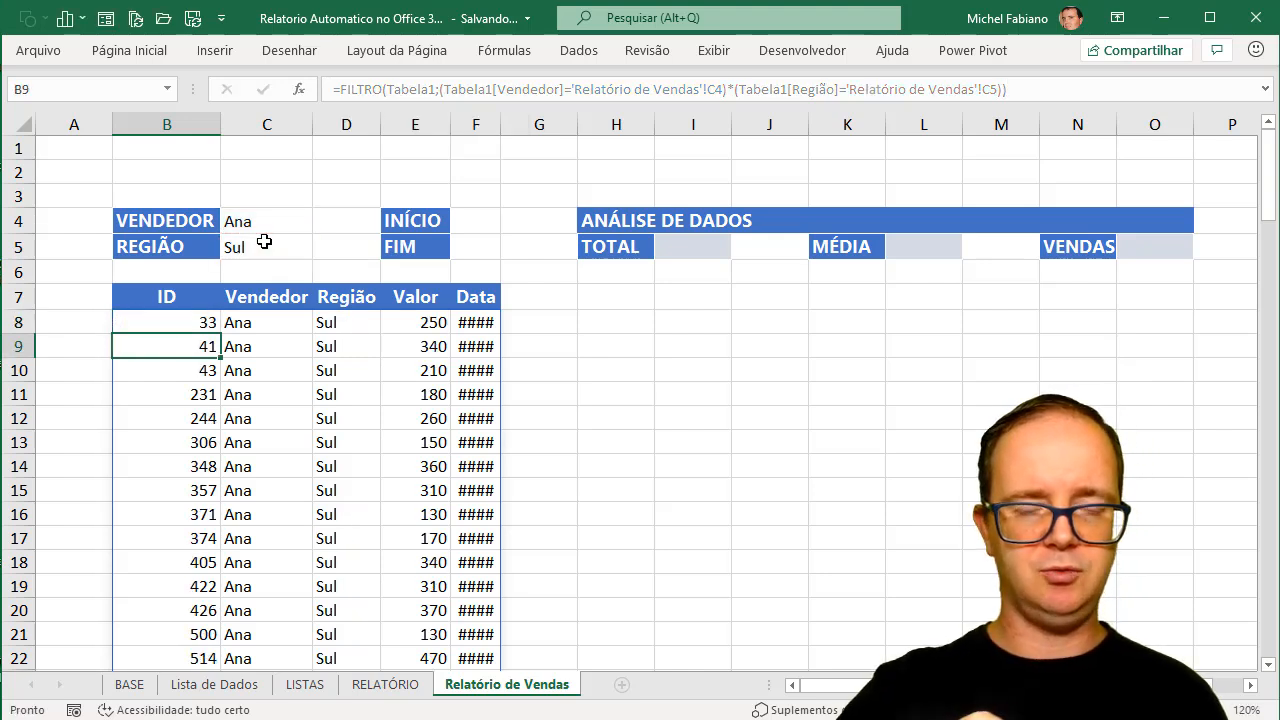
# - Test the filtered report by setting REGIÃO in C5 to Leste, Norte and finally Oeste
pyautogui.click(264, 242)
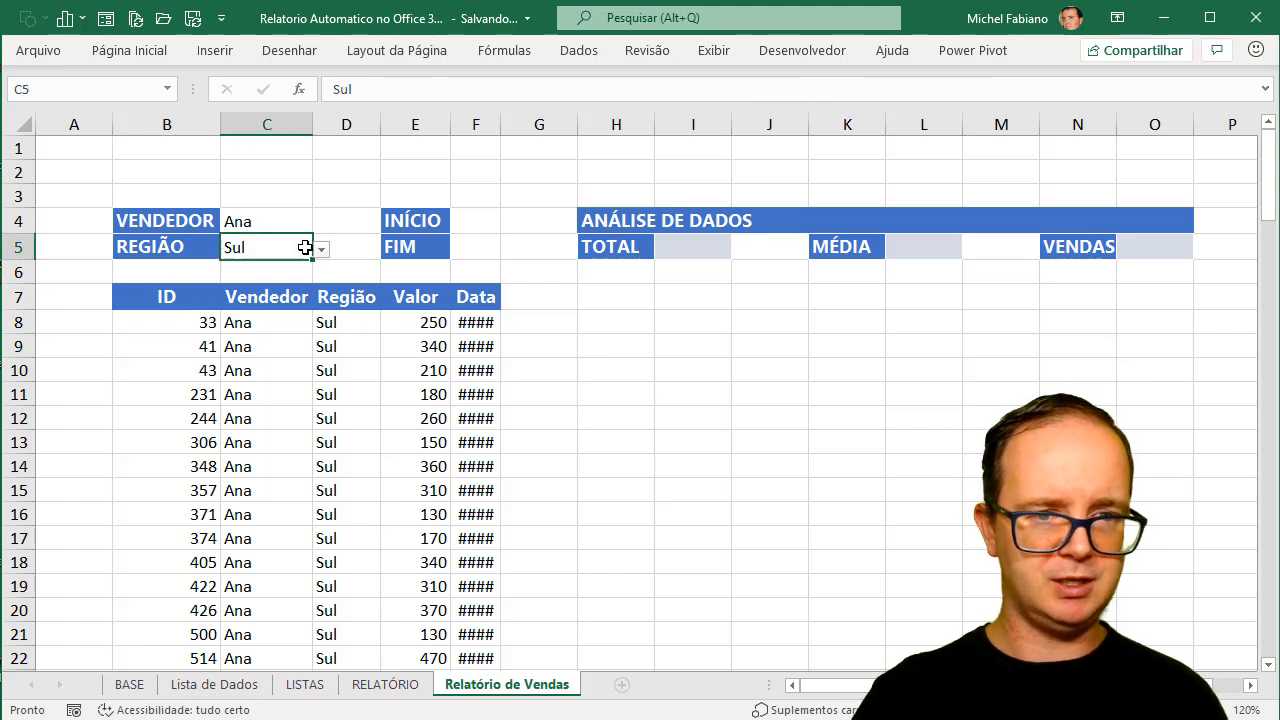
pyautogui.click(321, 249)
pyautogui.click(282, 270)
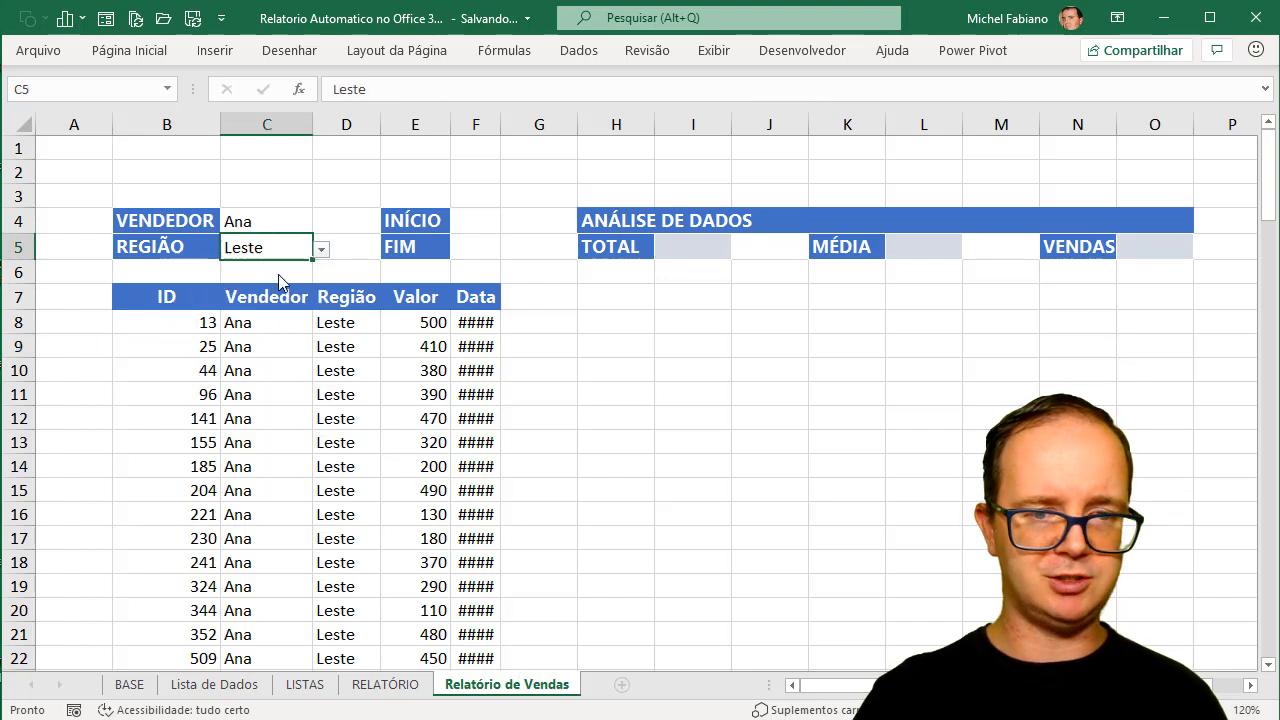
pyautogui.click(322, 252)
pyautogui.click(285, 284)
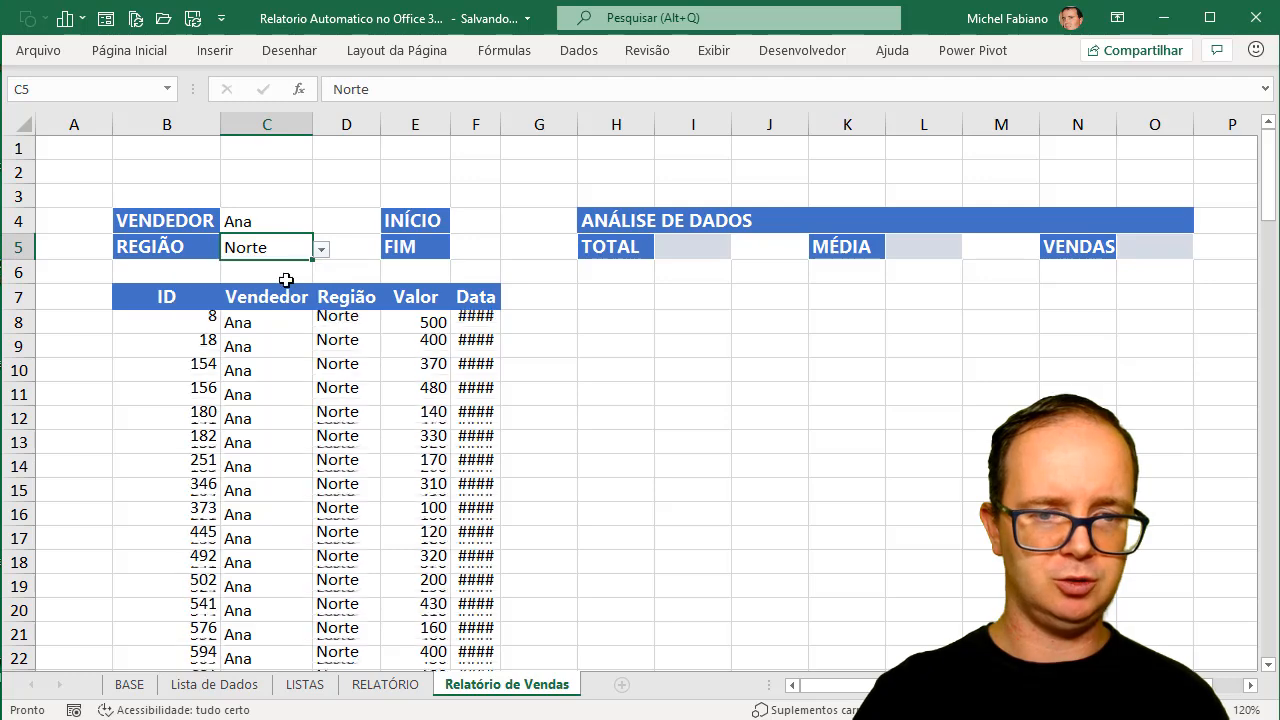
pyautogui.click(328, 259)
pyautogui.click(295, 246)
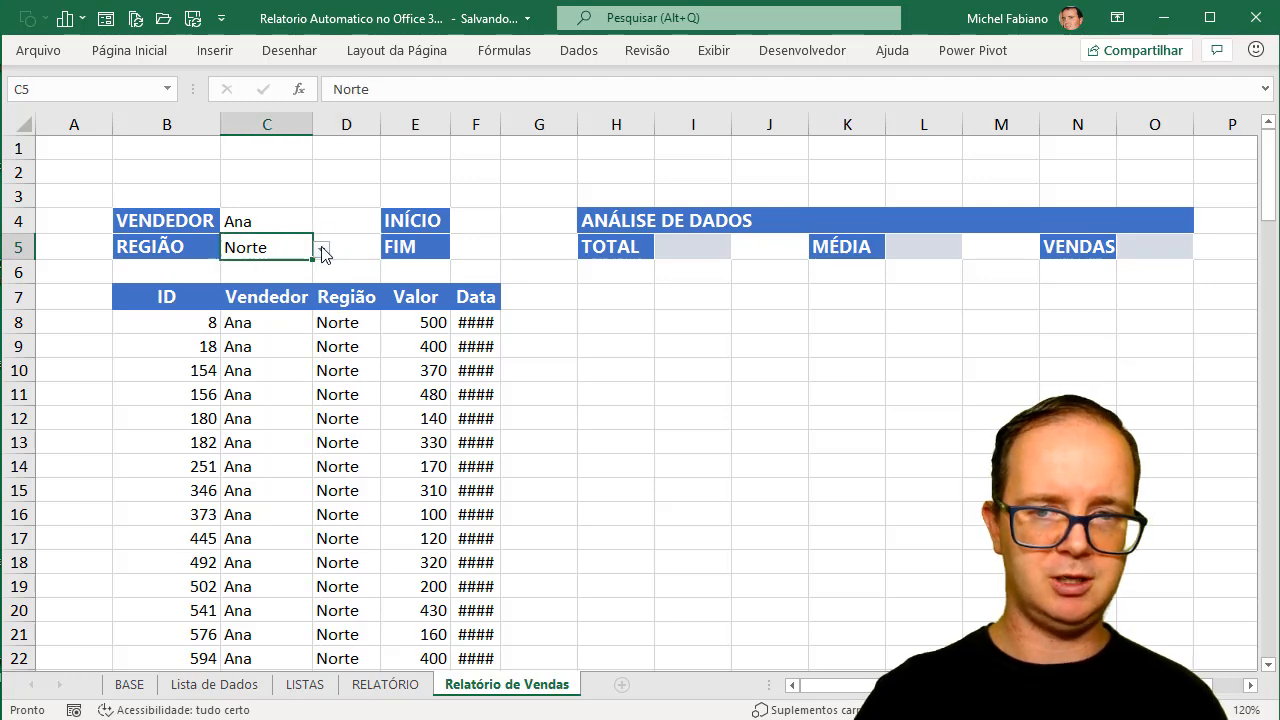
pyautogui.click(321, 249)
pyautogui.click(257, 302)
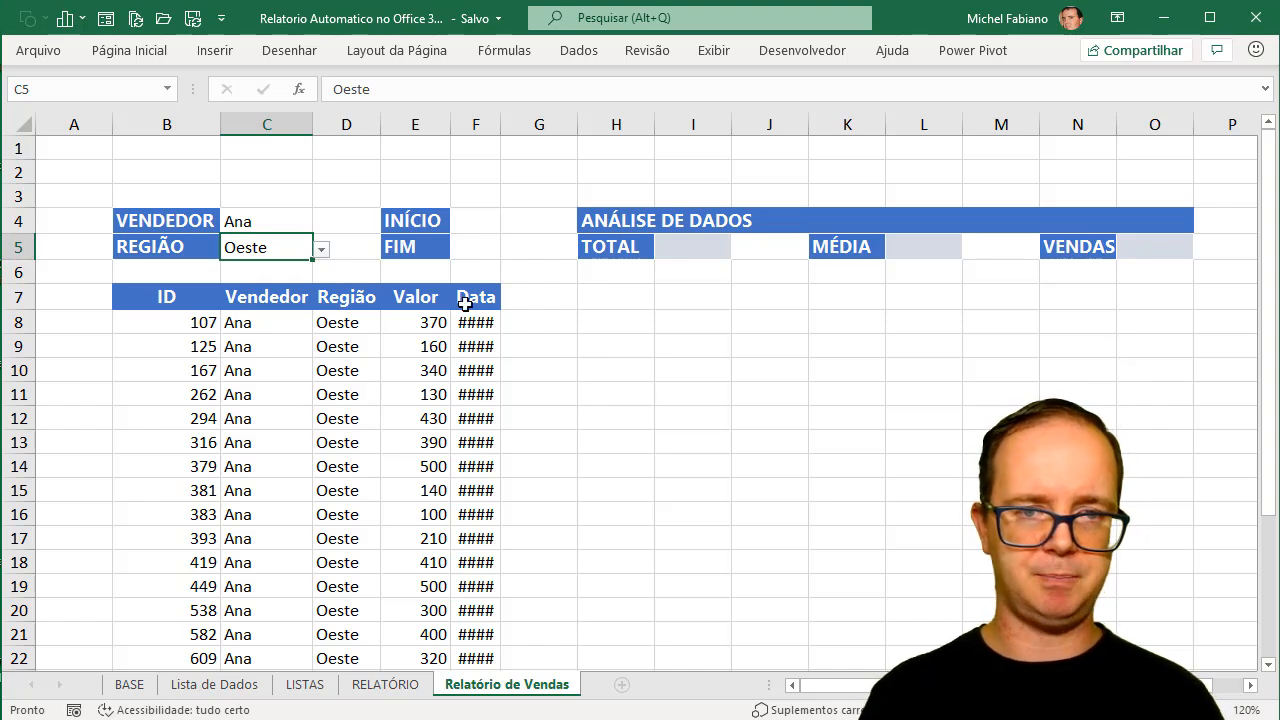
# - Widen the Data column F, and enter 01-08-2020 as INÍCIO in F4 and 01-12-2020 as FIM in F5
pyautogui.moveTo(507, 130); pyautogui.dragTo(557, 123)
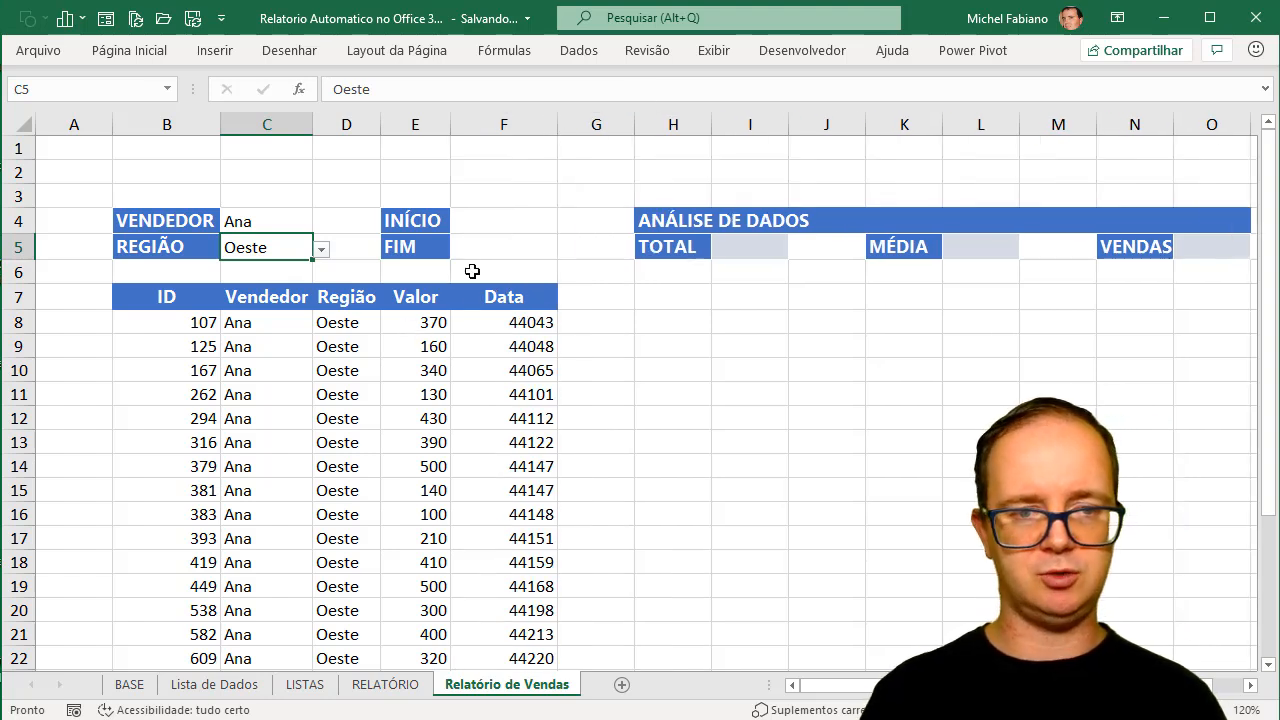
pyautogui.click(481, 224)
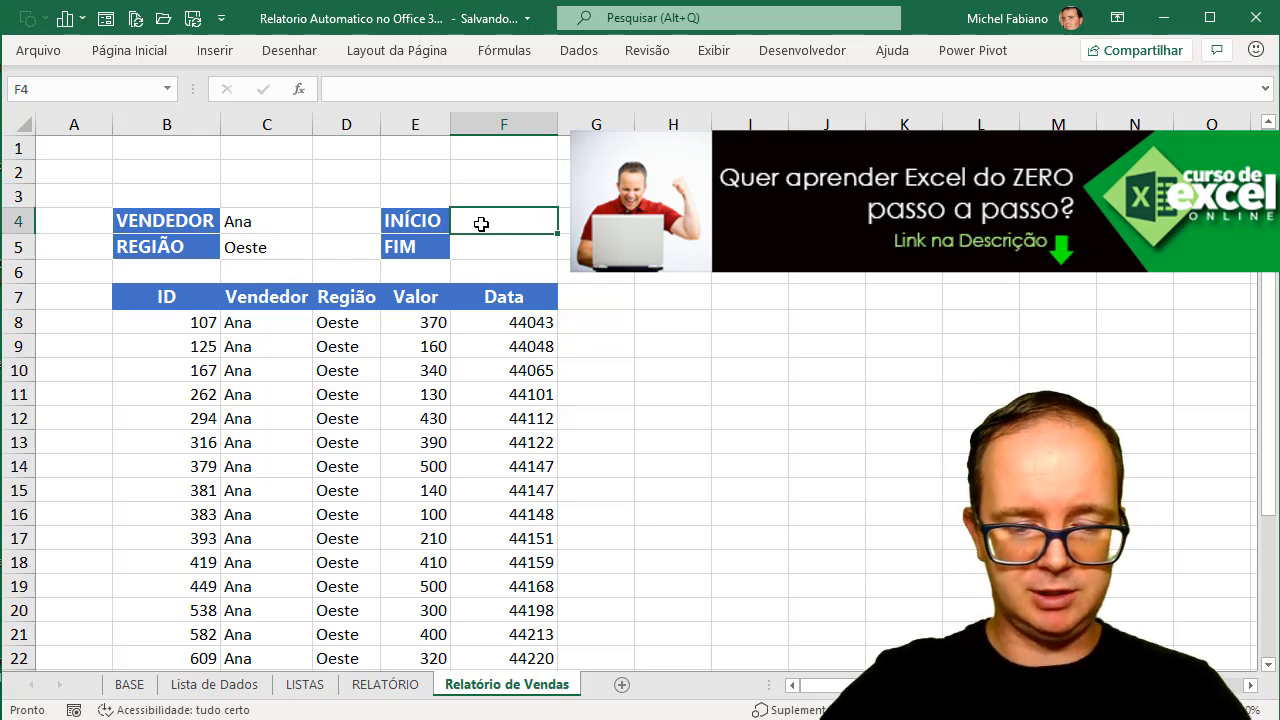
pyautogui.write('01-08-202')
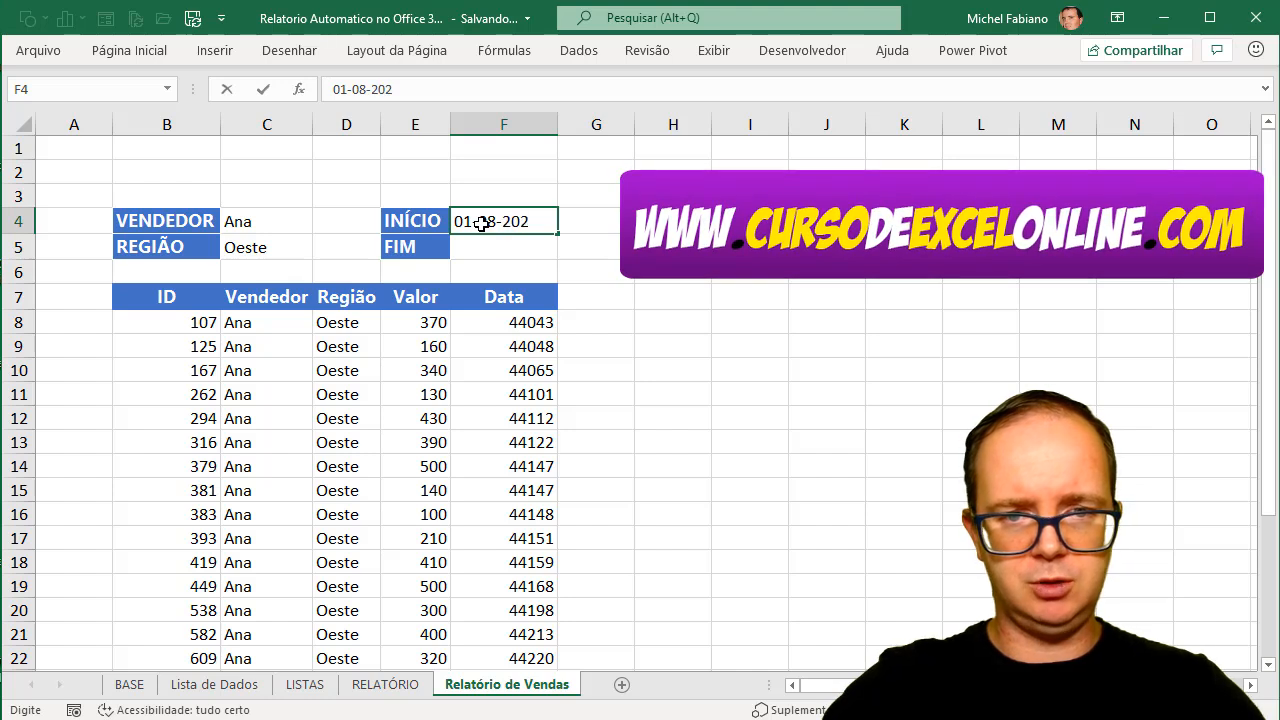
pyautogui.write('0')
pyautogui.press('Return')
pyautogui.write('01')
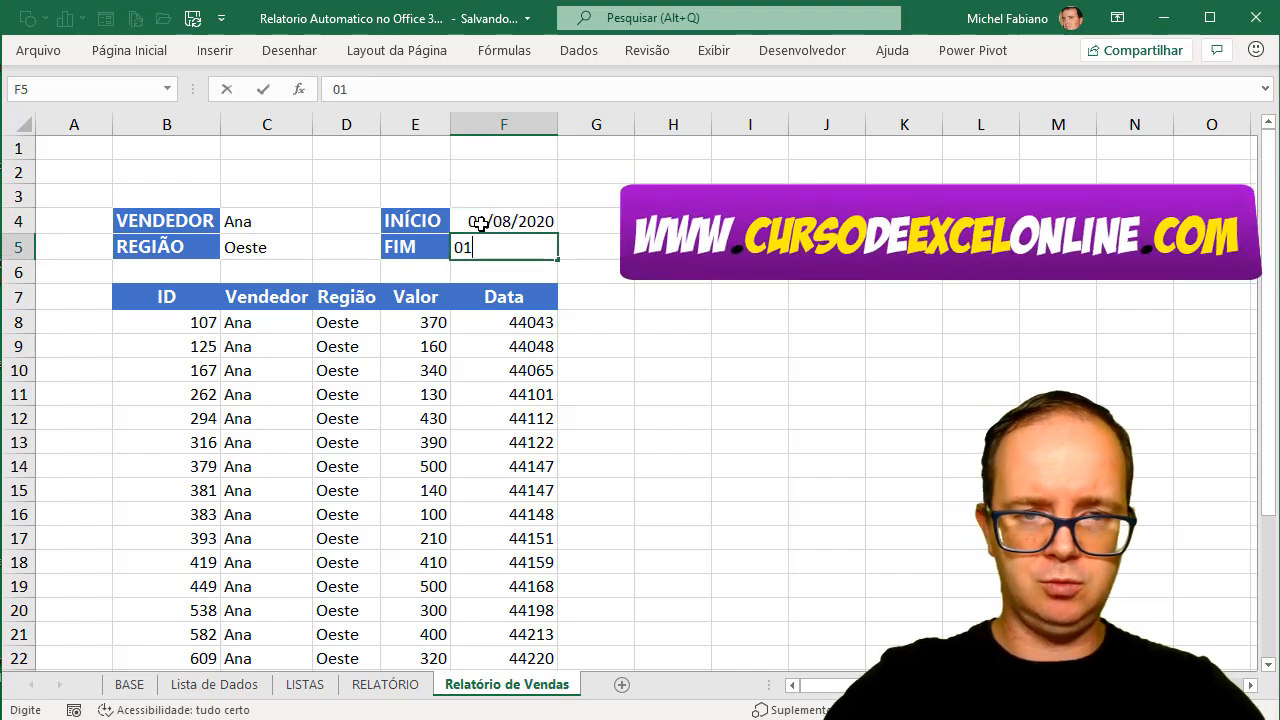
pyautogui.write('-12-2020')
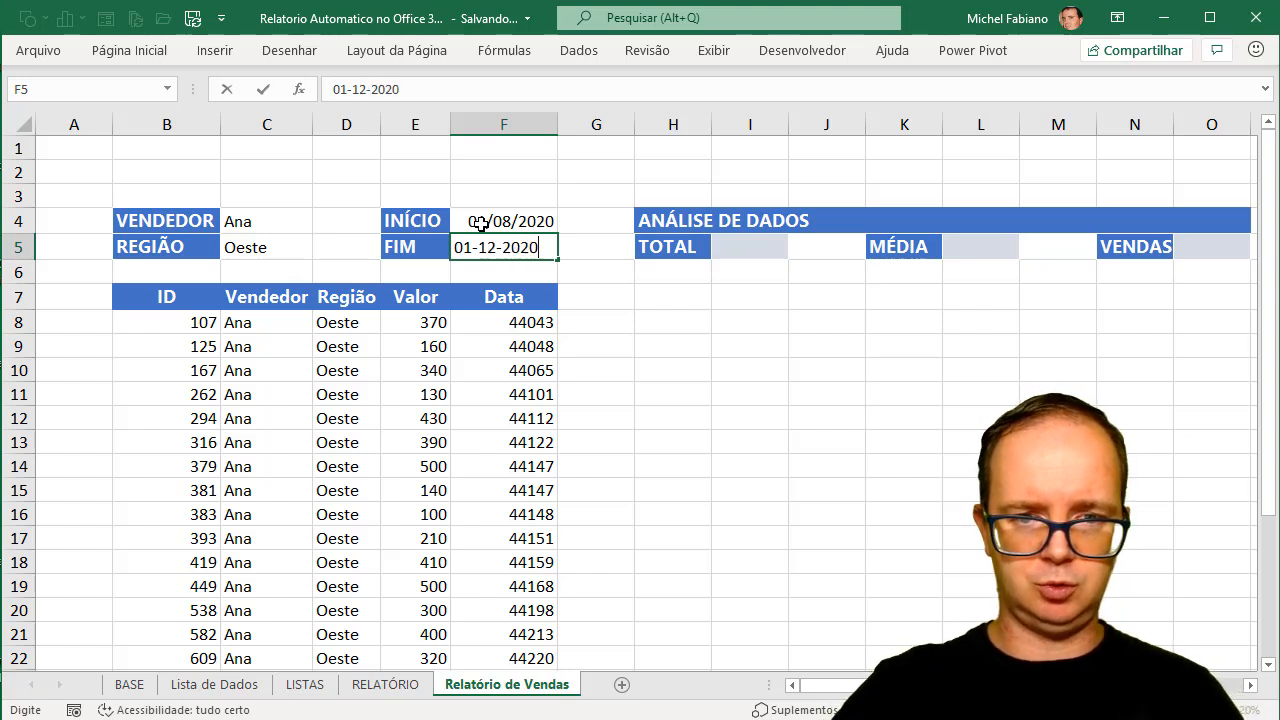
pyautogui.press('Return')
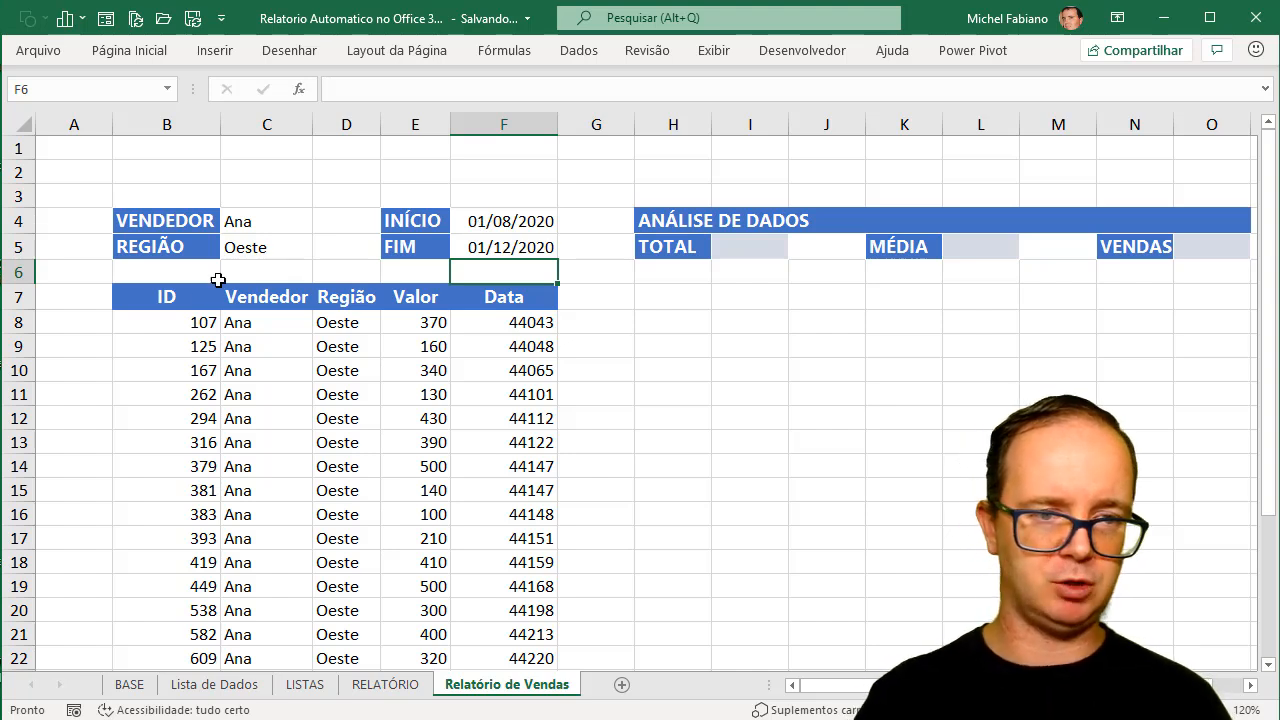
# - Extend the B8 FILTRO formula with a third multiplied criterion, opening it as *( with BASE's Data column, Tabela1[Data]
pyautogui.click(182, 322)
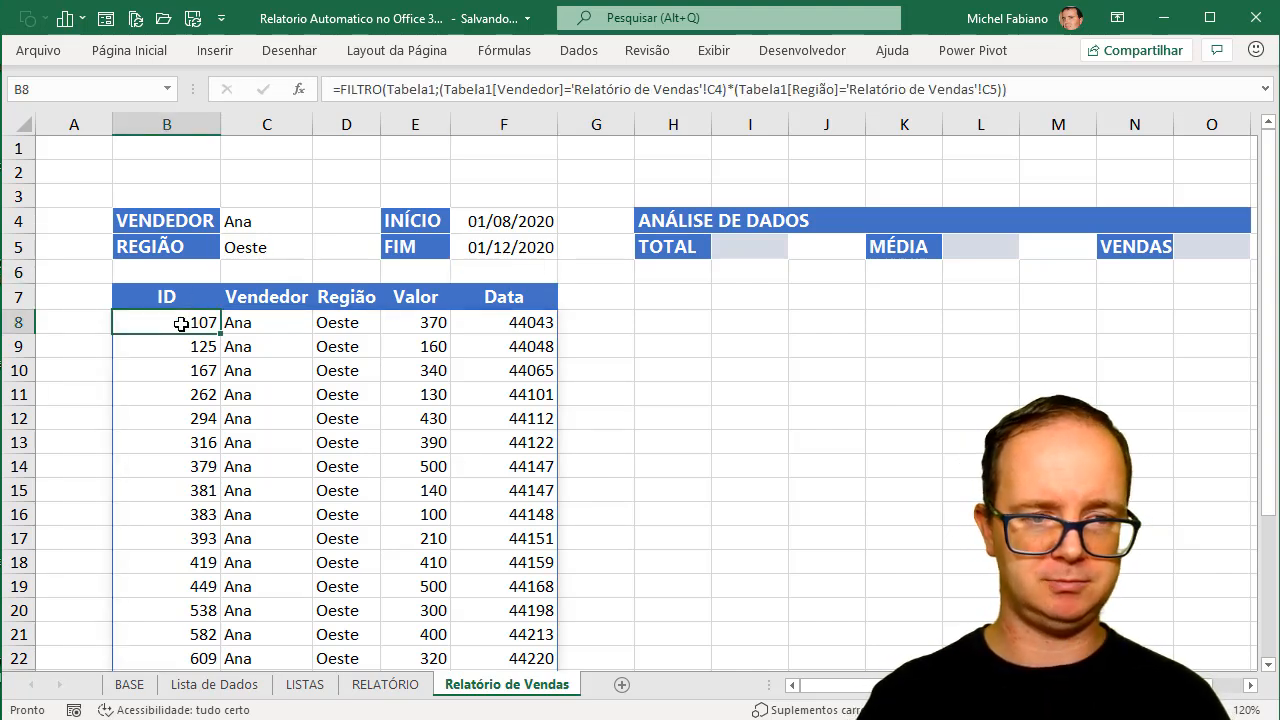
pyautogui.doubleClick(182, 322)
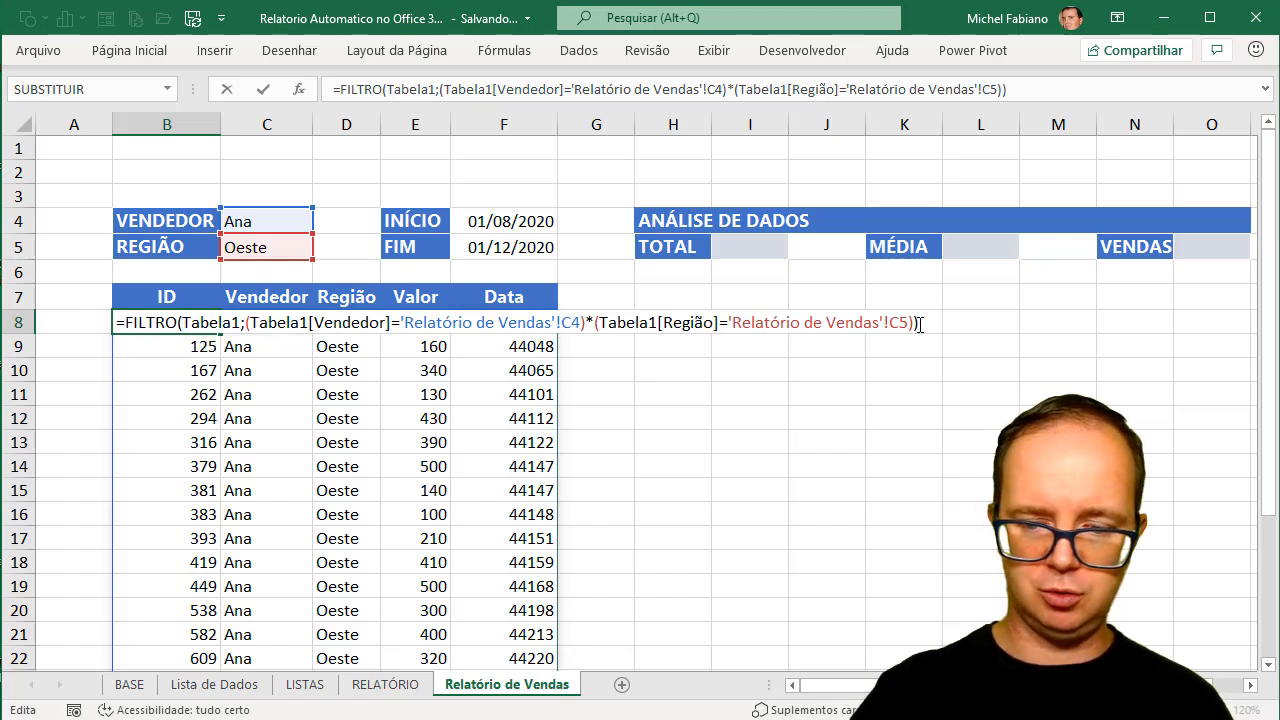
pyautogui.press('BackSpace')
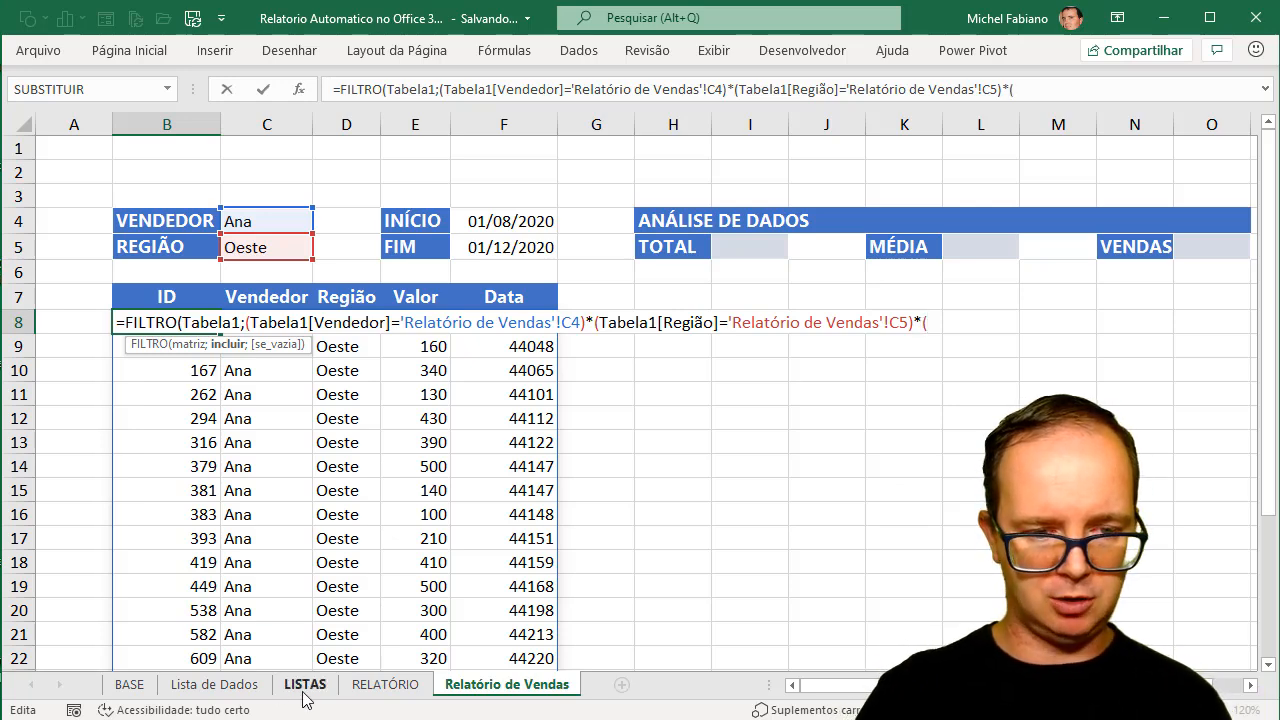
pyautogui.write('*(')
pyautogui.click(147, 692)
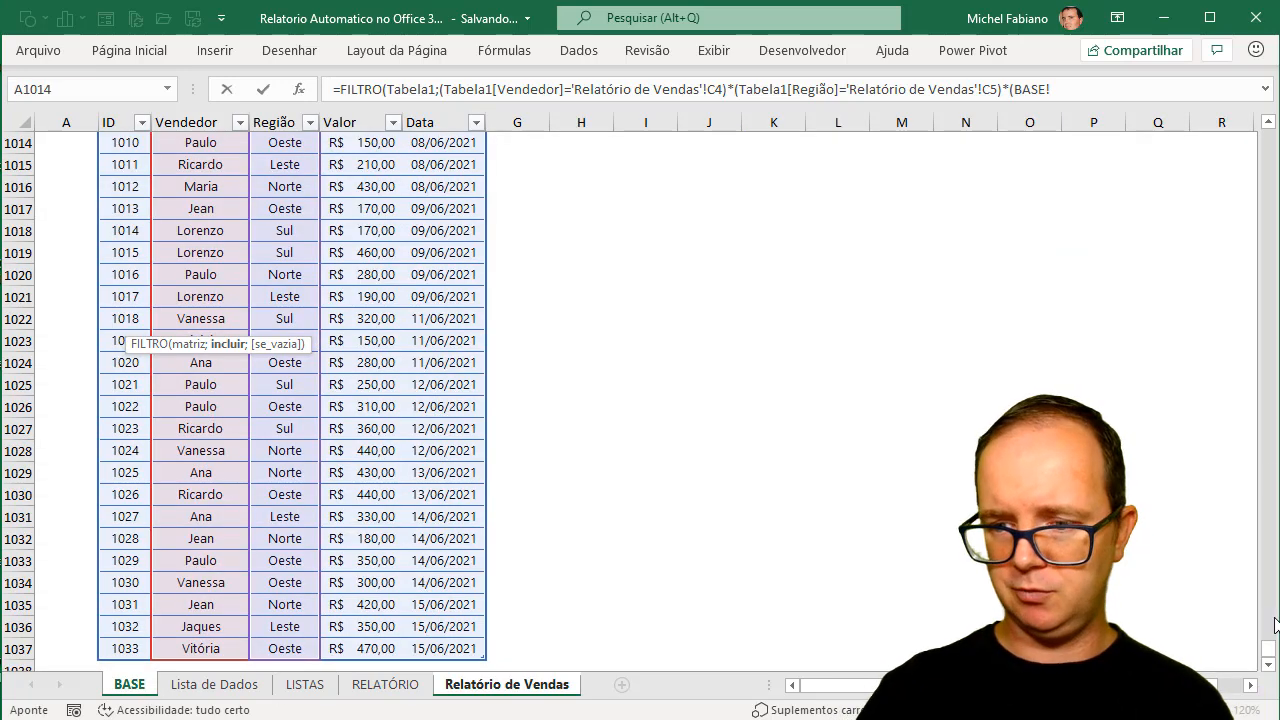
pyautogui.moveTo(1268, 650); pyautogui.dragTo(1265, 135)
pyautogui.click(441, 228)
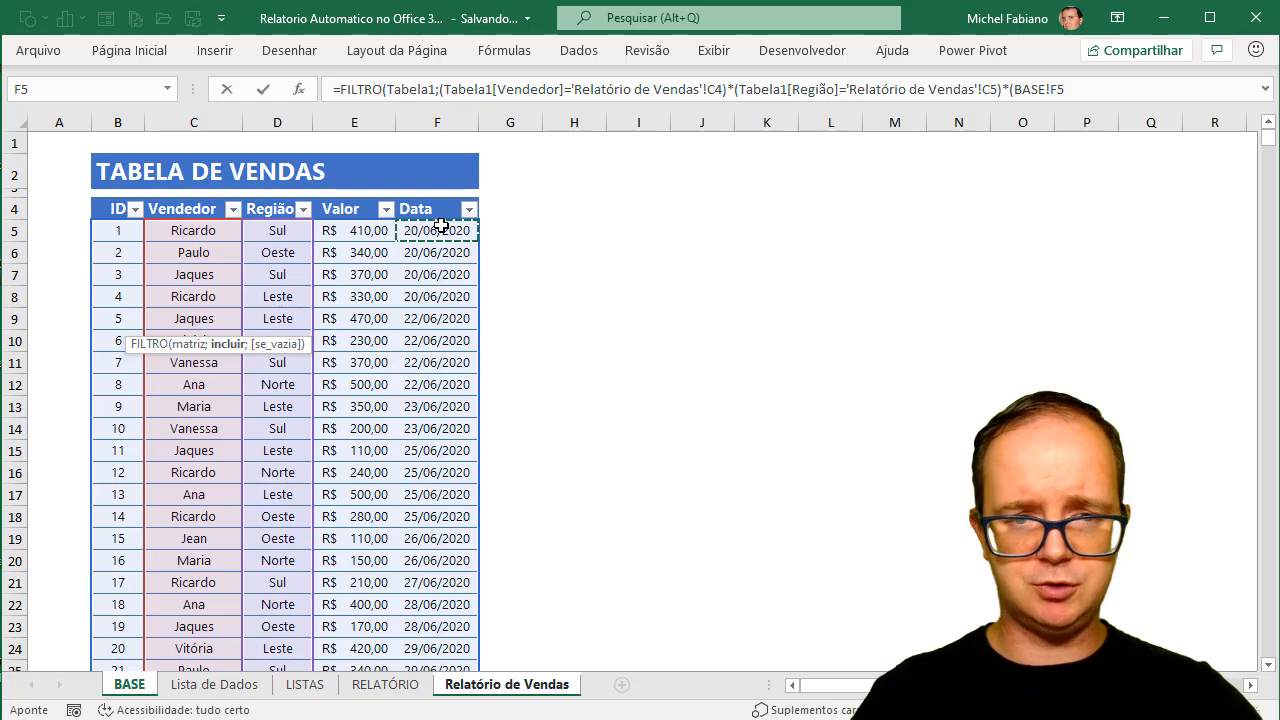
pyautogui.hotkey('ctrl', 'shift', 'Down')
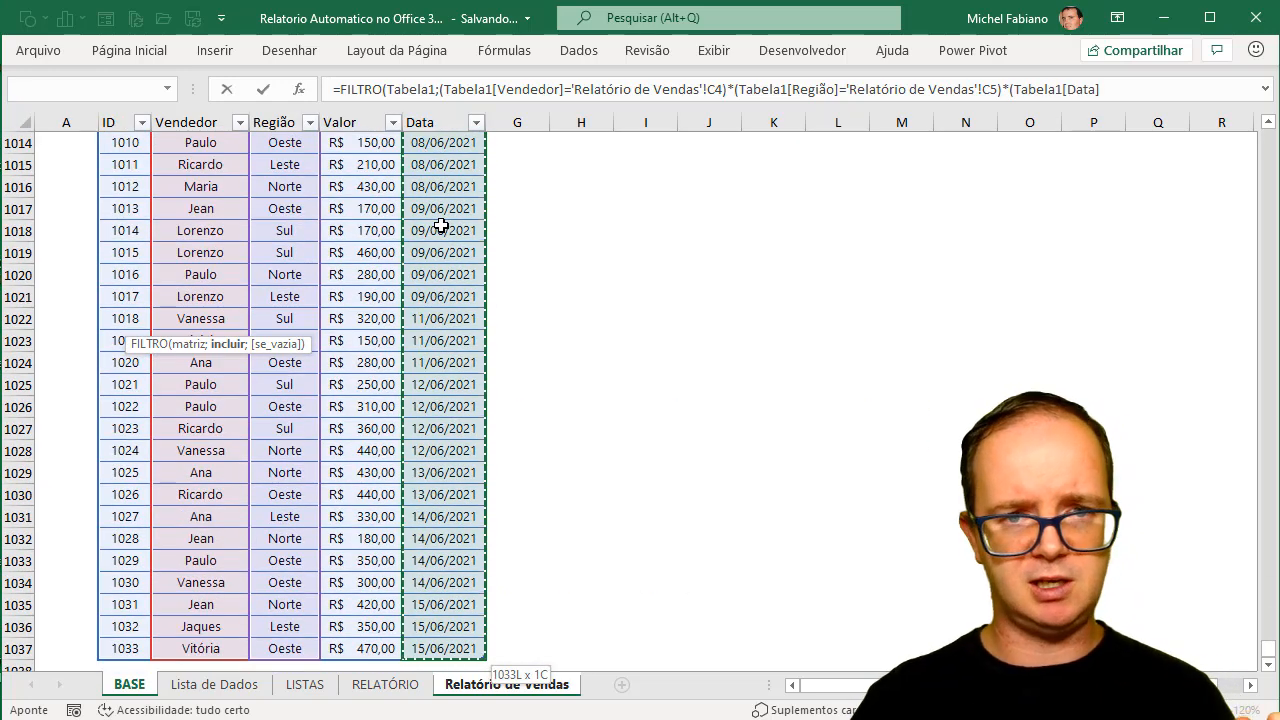
# - Complete the date criterion in B8 as Tabela1[Data]>='Relatório de Vendas'!F4, and enter the formula
pyautogui.write('>')
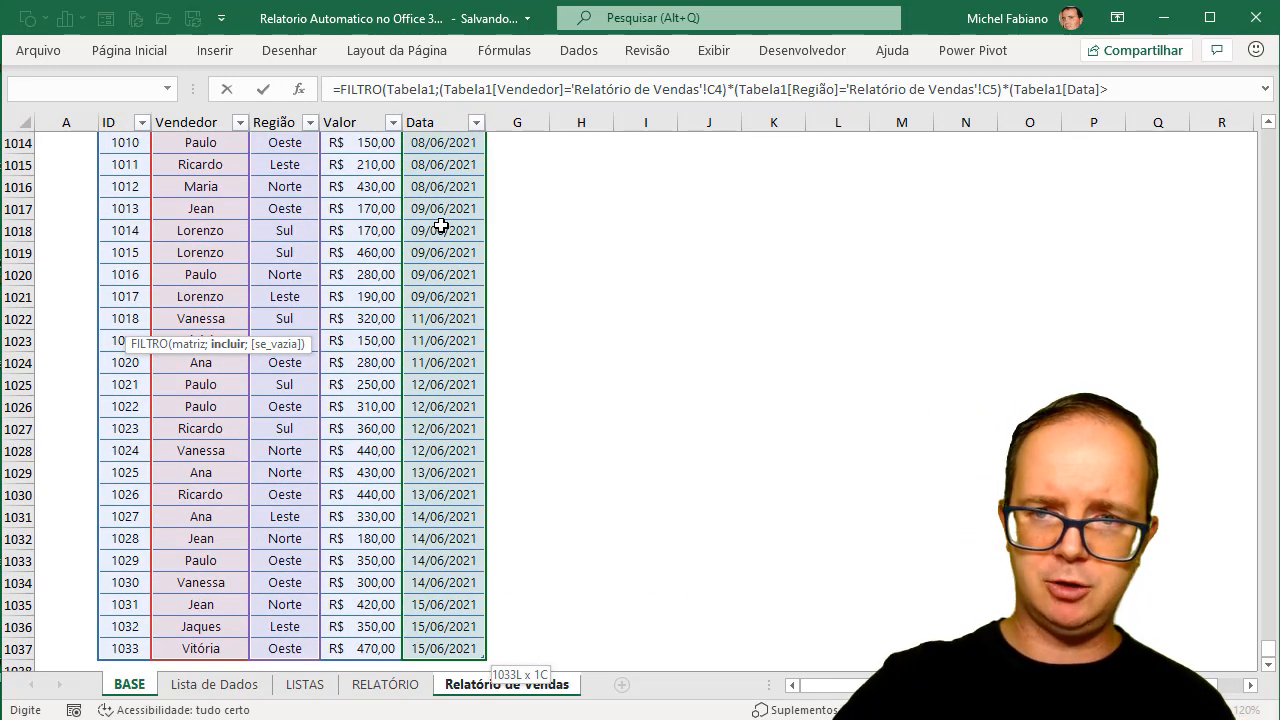
pyautogui.write('=')
pyautogui.click(451, 688)
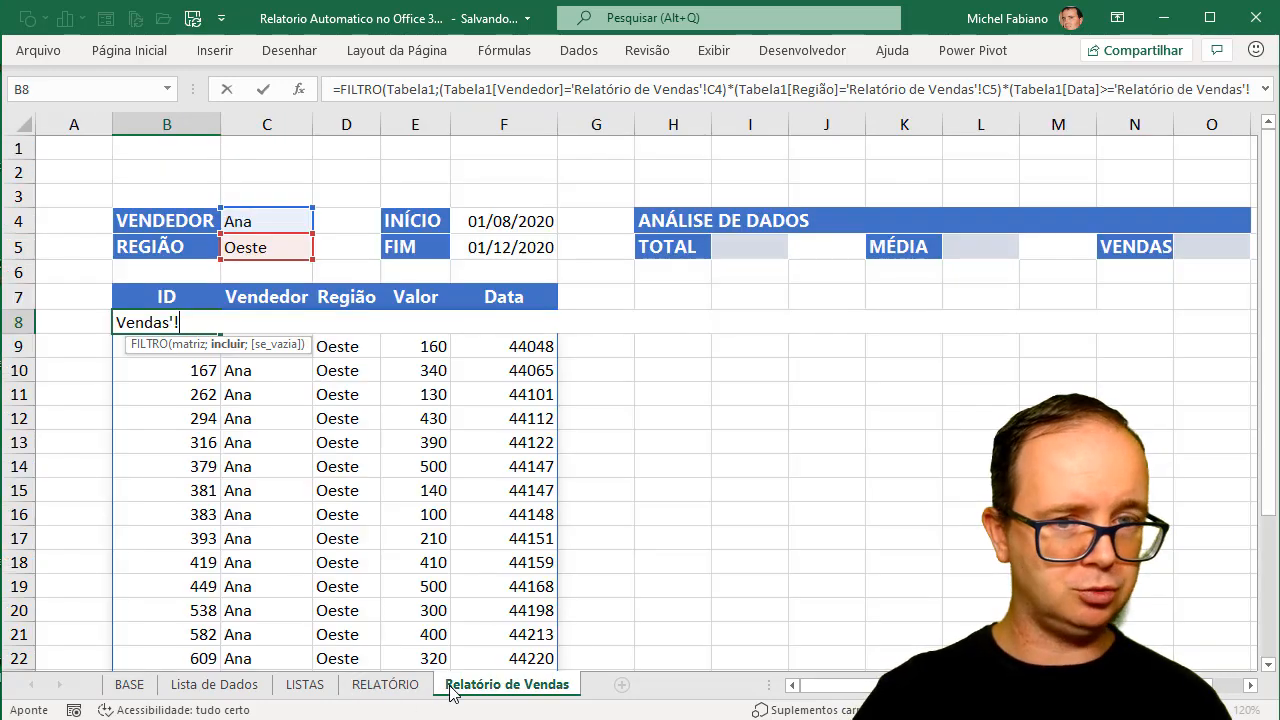
pyautogui.click(533, 221)
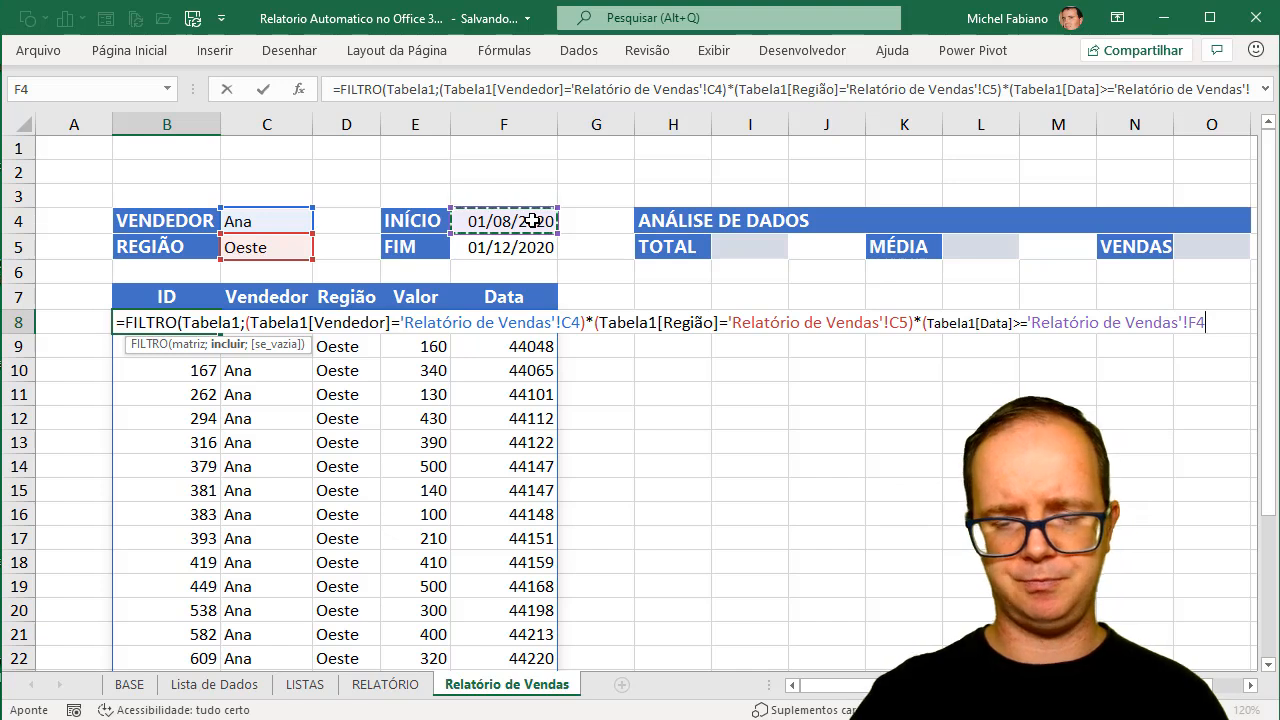
pyautogui.write(')')
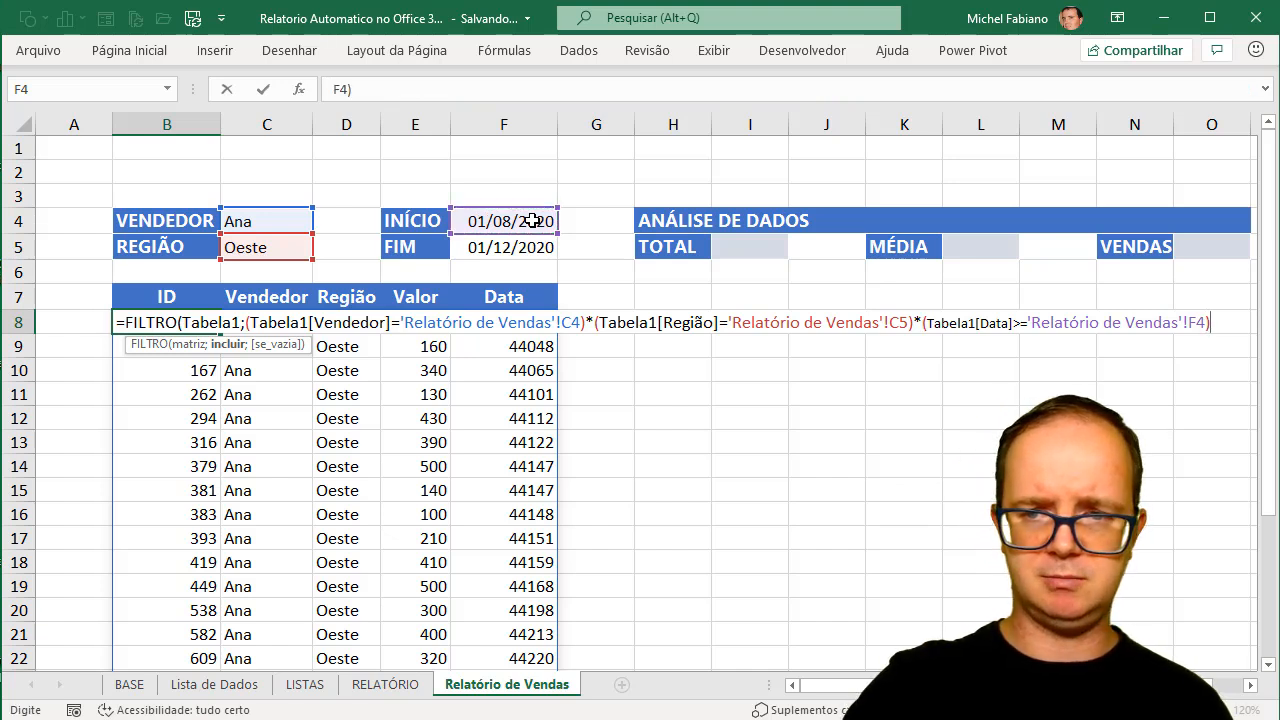
pyautogui.press('Return')
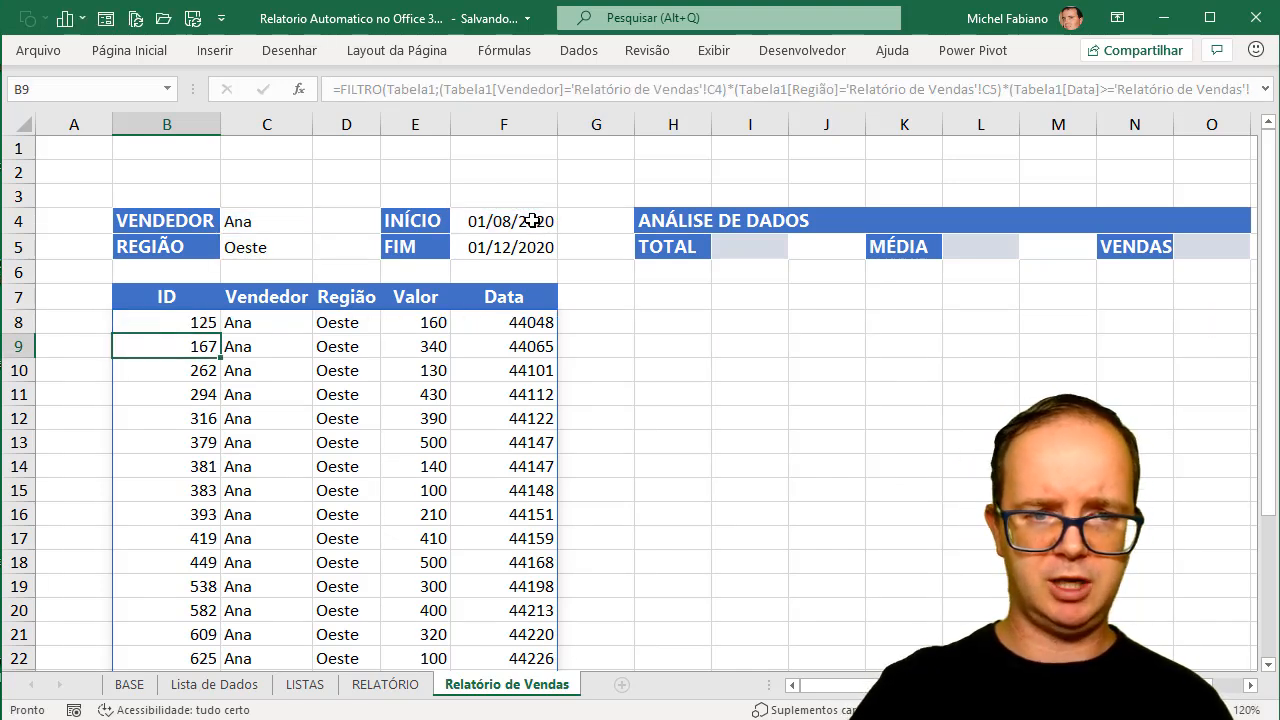
# - Format the report's Data column from F8 down to the sheet's end as Data Abreviada
pyautogui.click(515, 322)
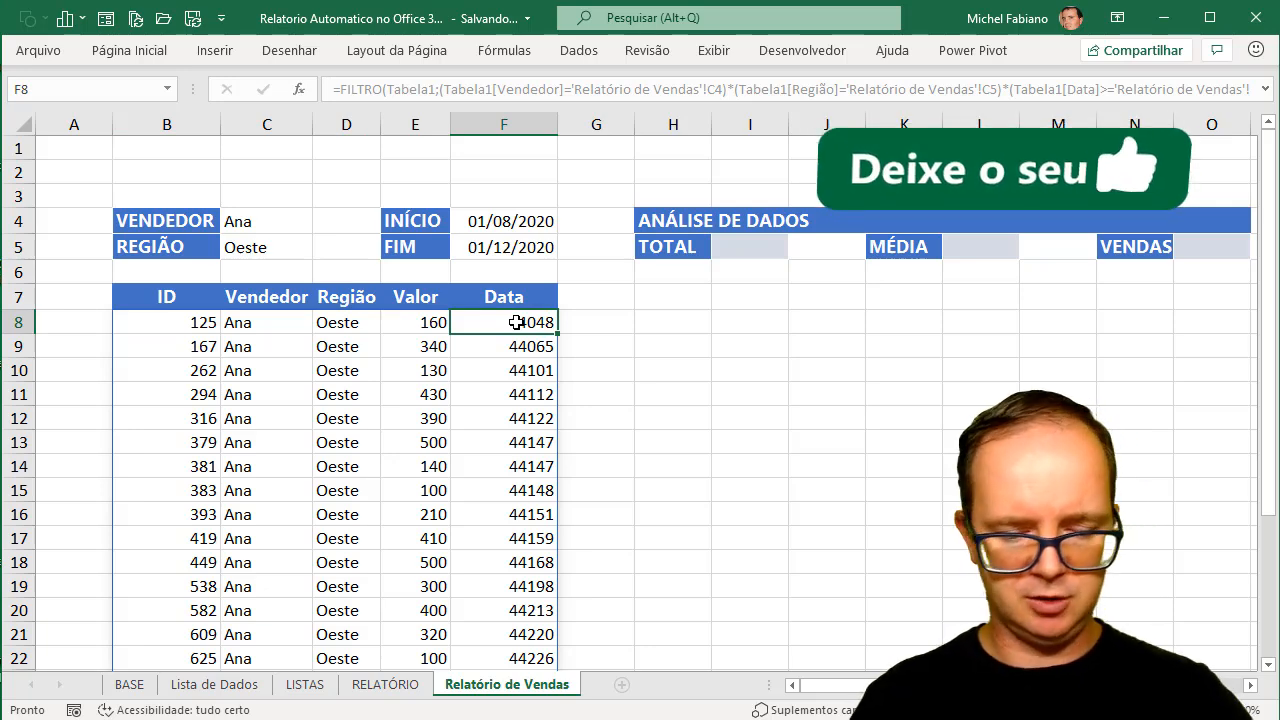
pyautogui.hotkey('ctrl', 'shift', 'Down')
pyautogui.hotkey('ctrl', 'shift', 'Down')
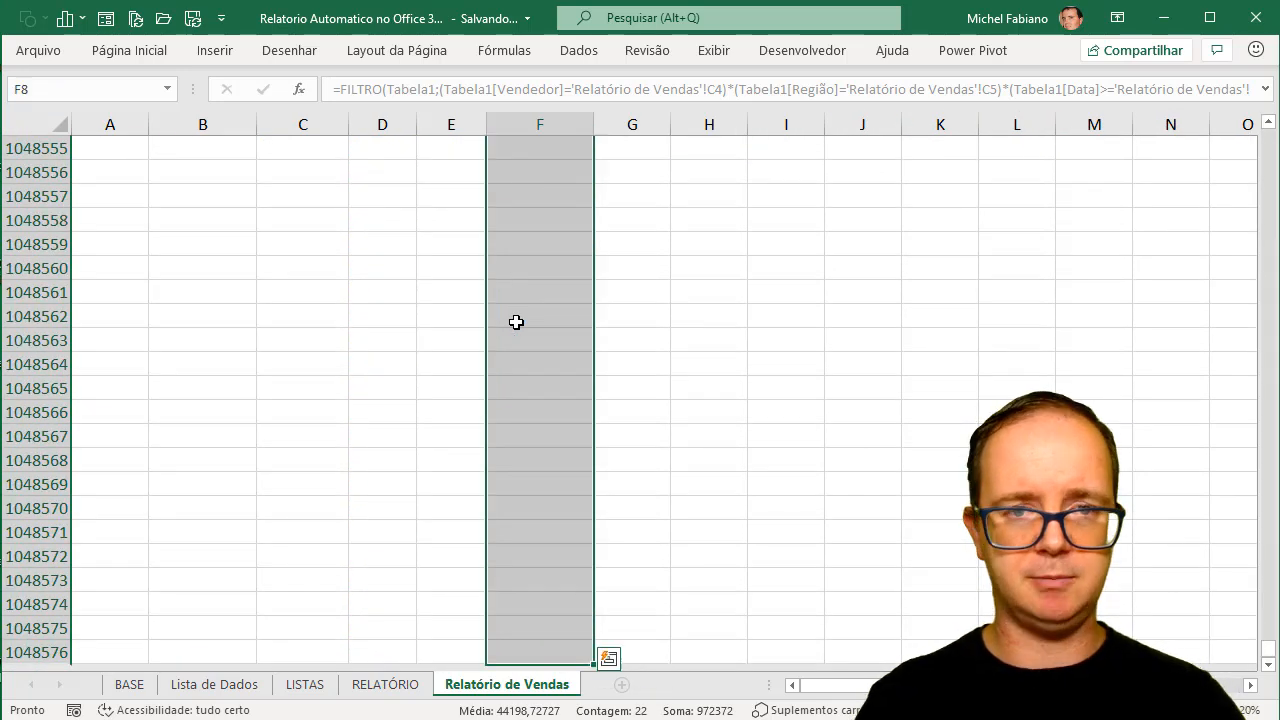
pyautogui.click(135, 52)
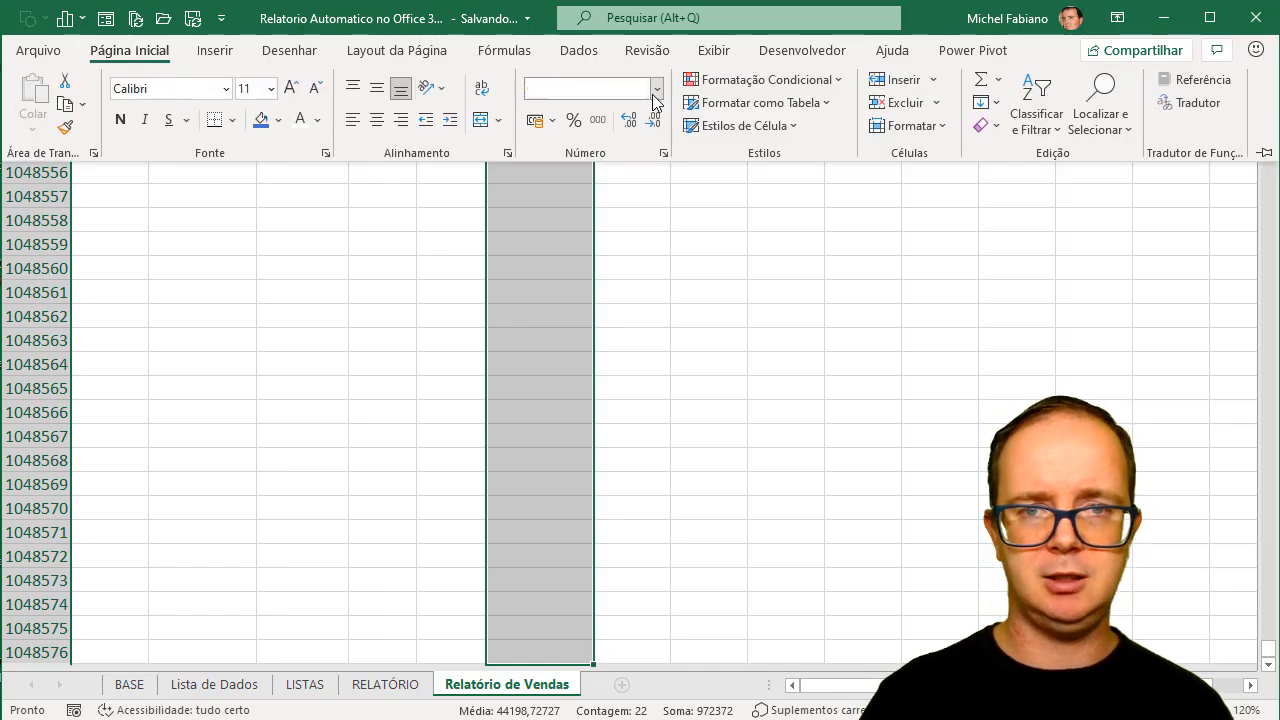
pyautogui.click(655, 89)
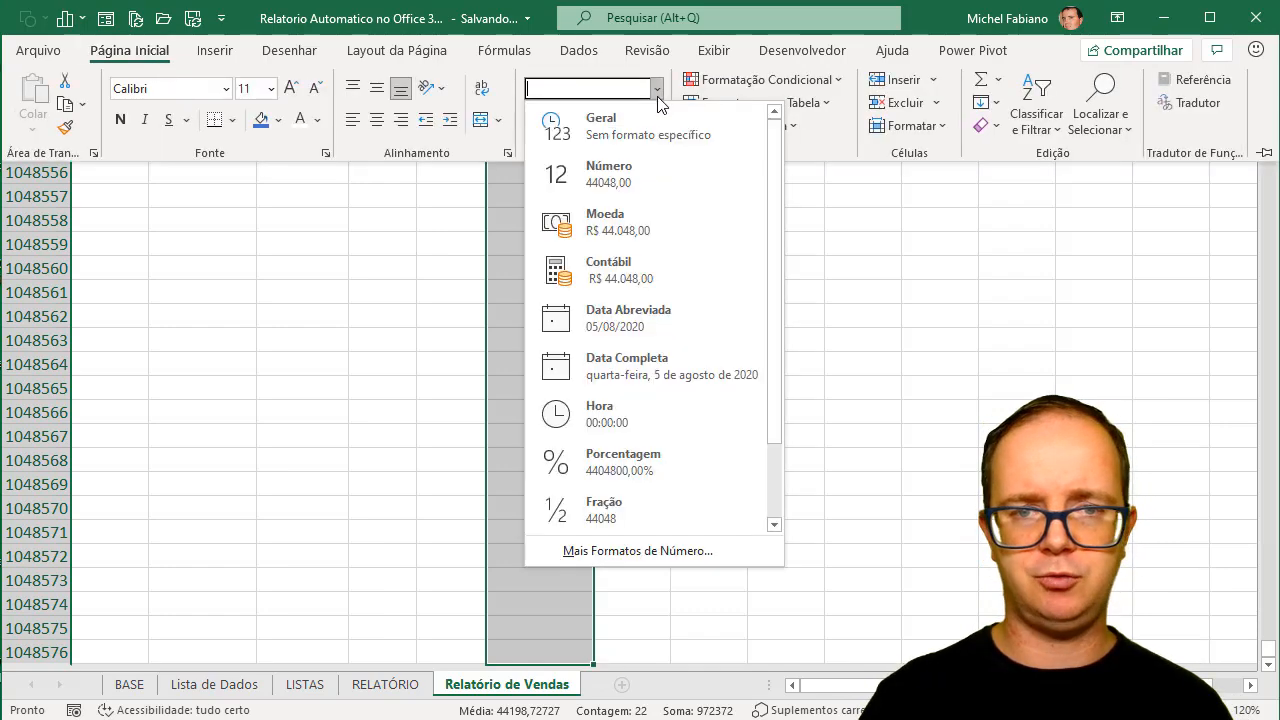
pyautogui.click(617, 320)
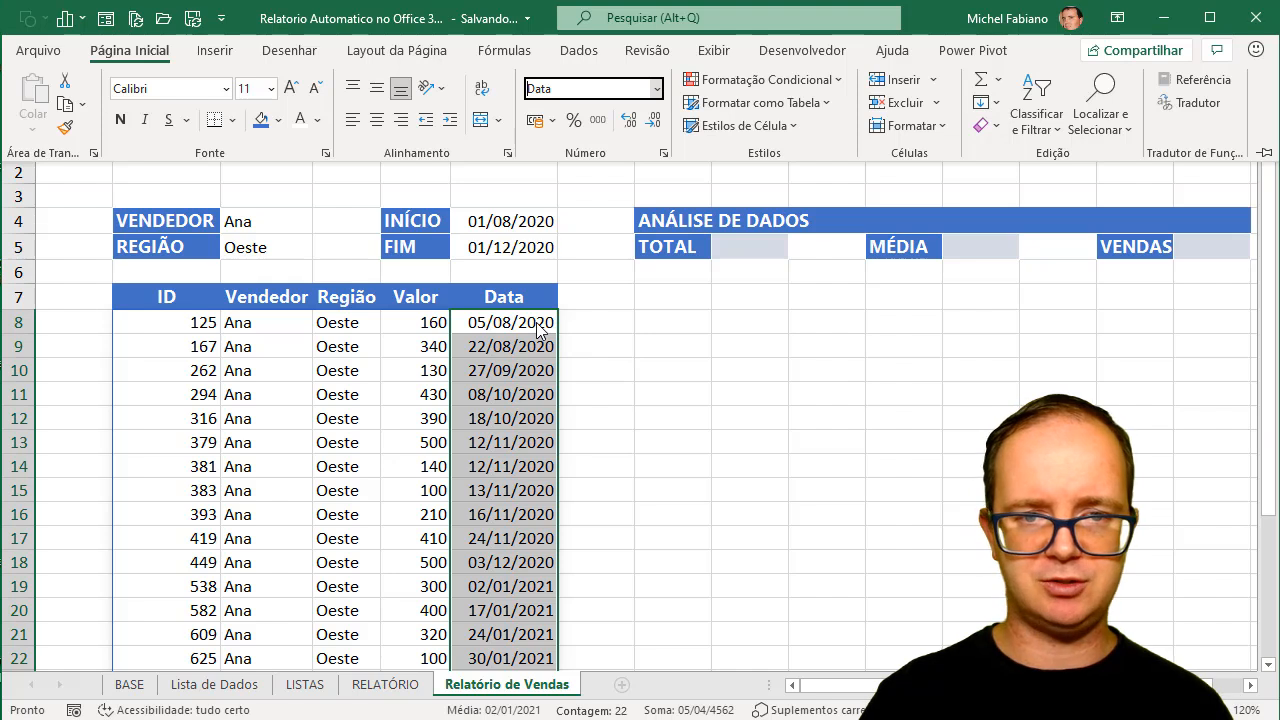
# - Set the INÍCIO date in F4 to 01-10-2020
pyautogui.click(520, 221)
pyautogui.click(520, 221)
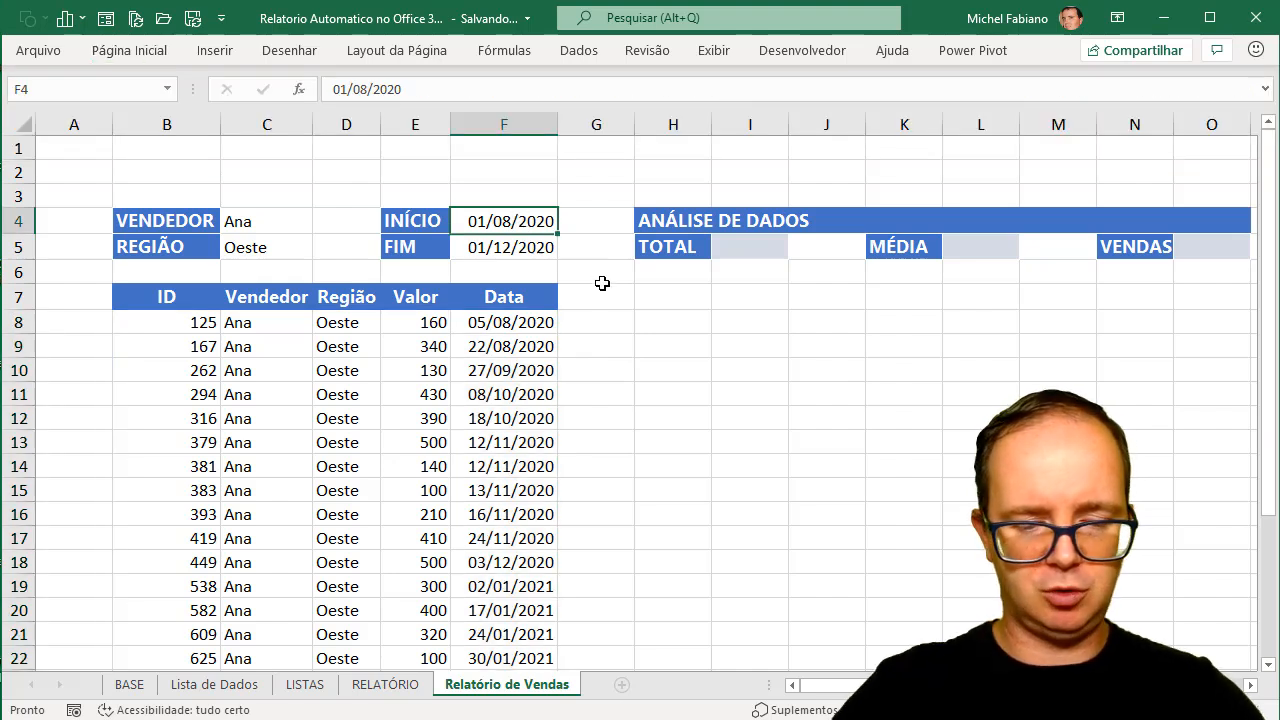
pyautogui.write('01-')
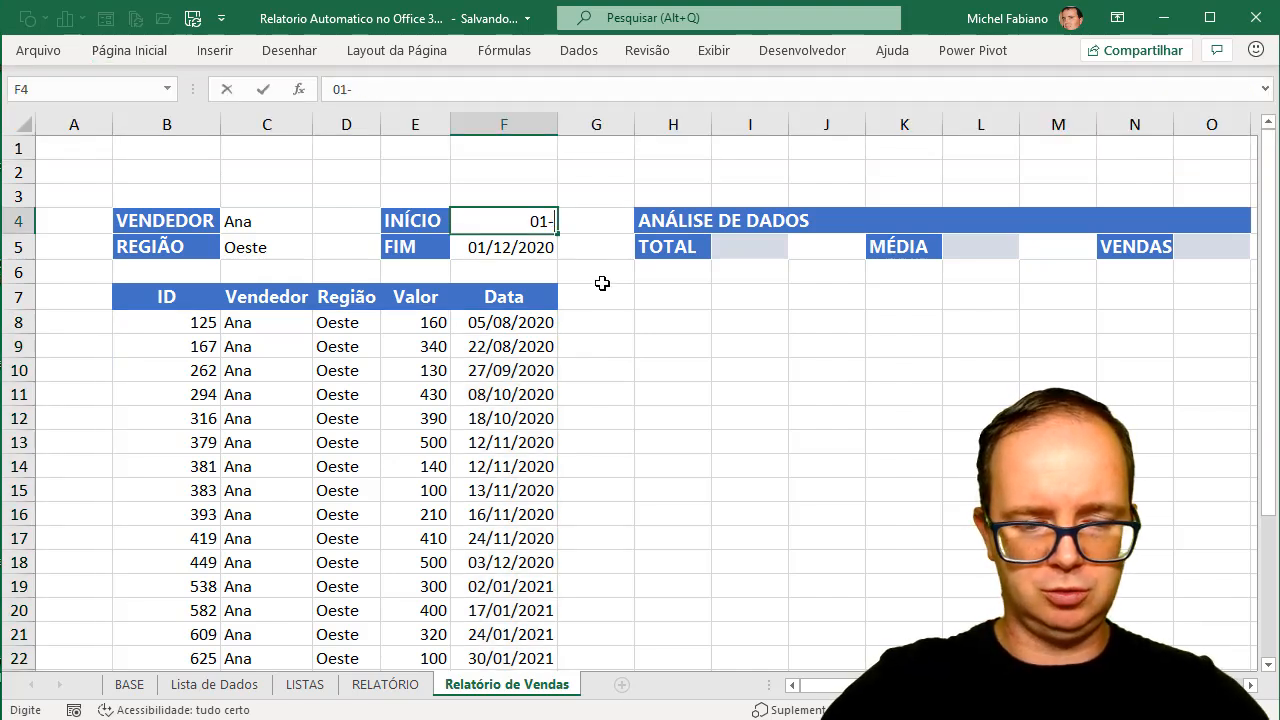
pyautogui.write('10-2020')
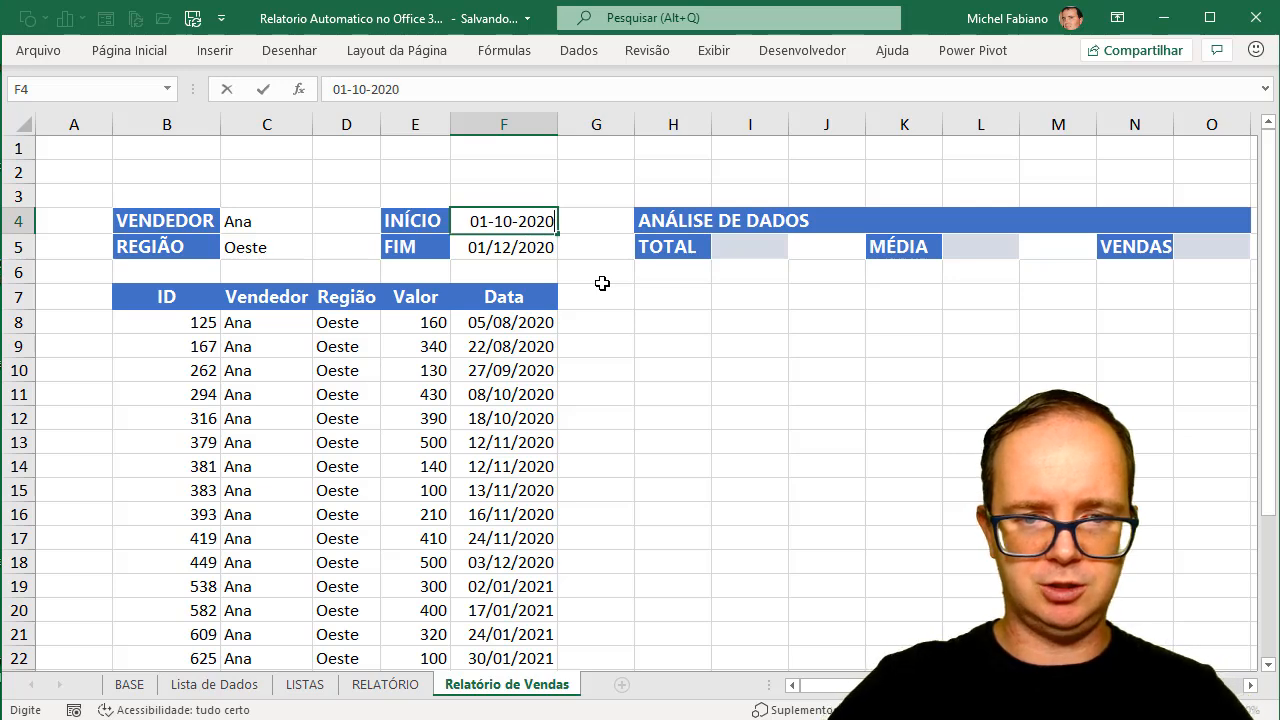
pyautogui.press('Return')
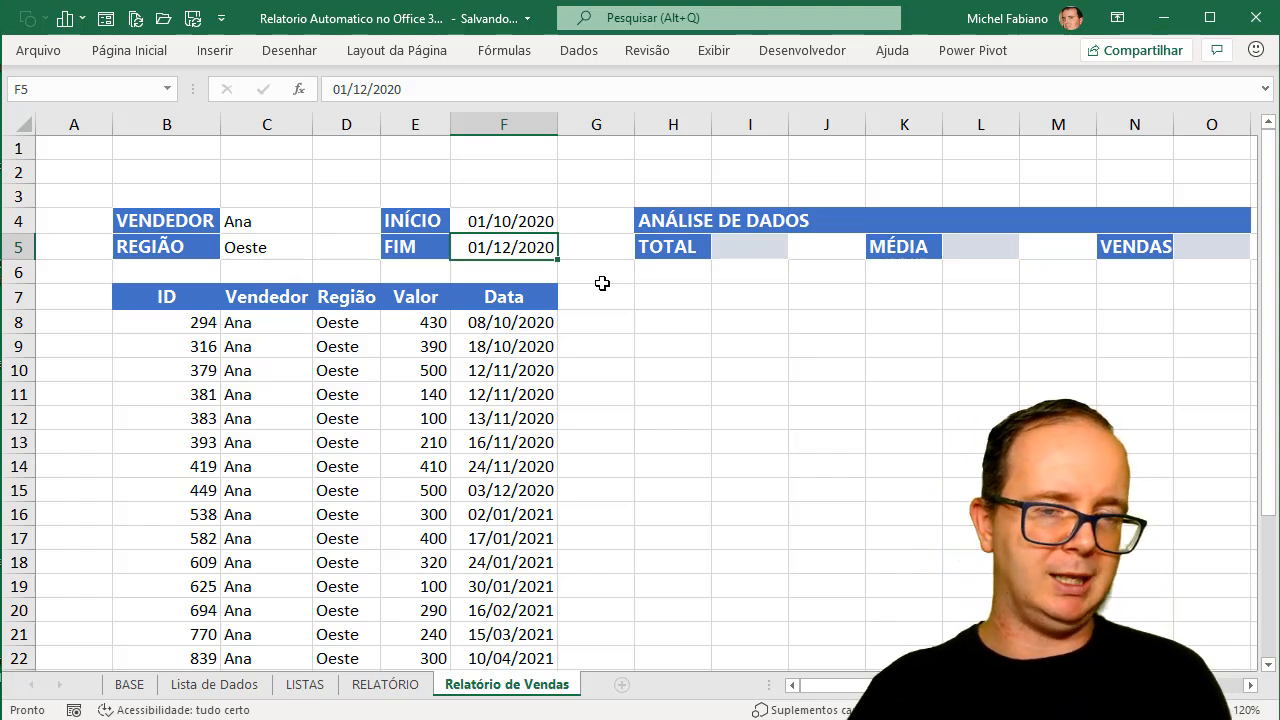
# - Break the B8 FILTRO formula into separate lines for the Vendedor, Região and Data criteria, aligned beneath each other
pyautogui.click(193, 320)
pyautogui.doubleClick(193, 320)
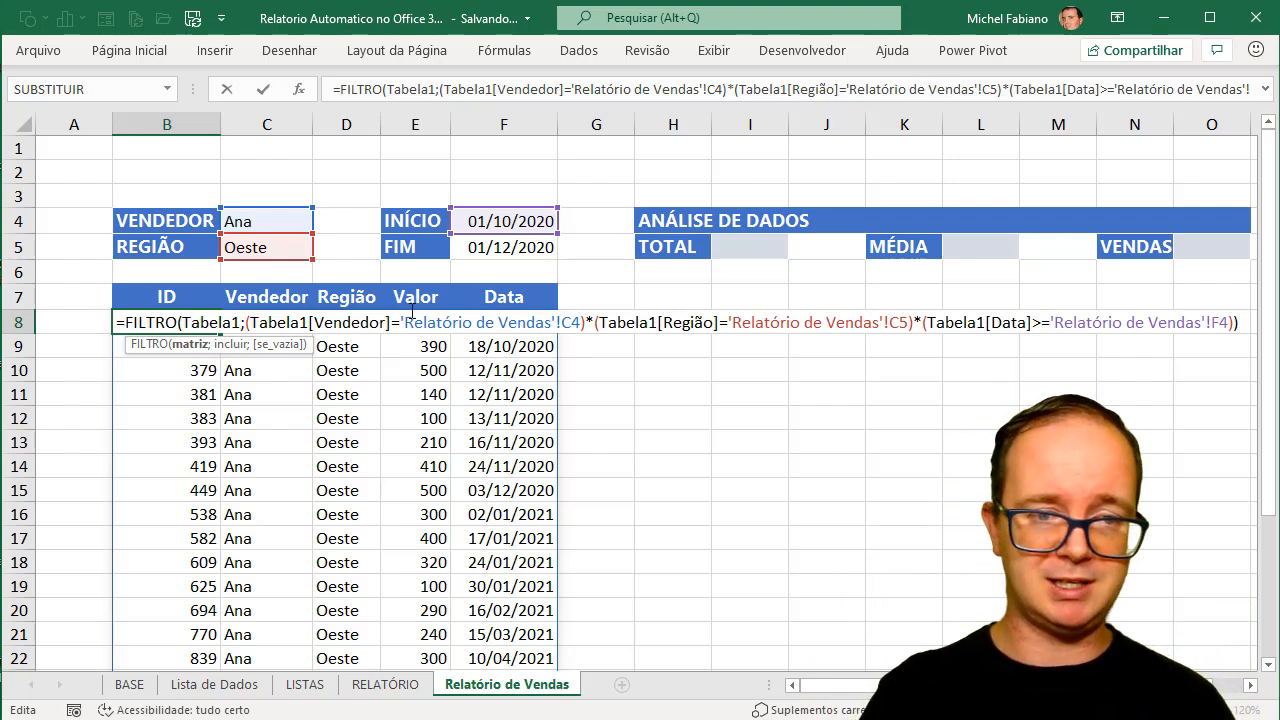
pyautogui.click(248, 323)
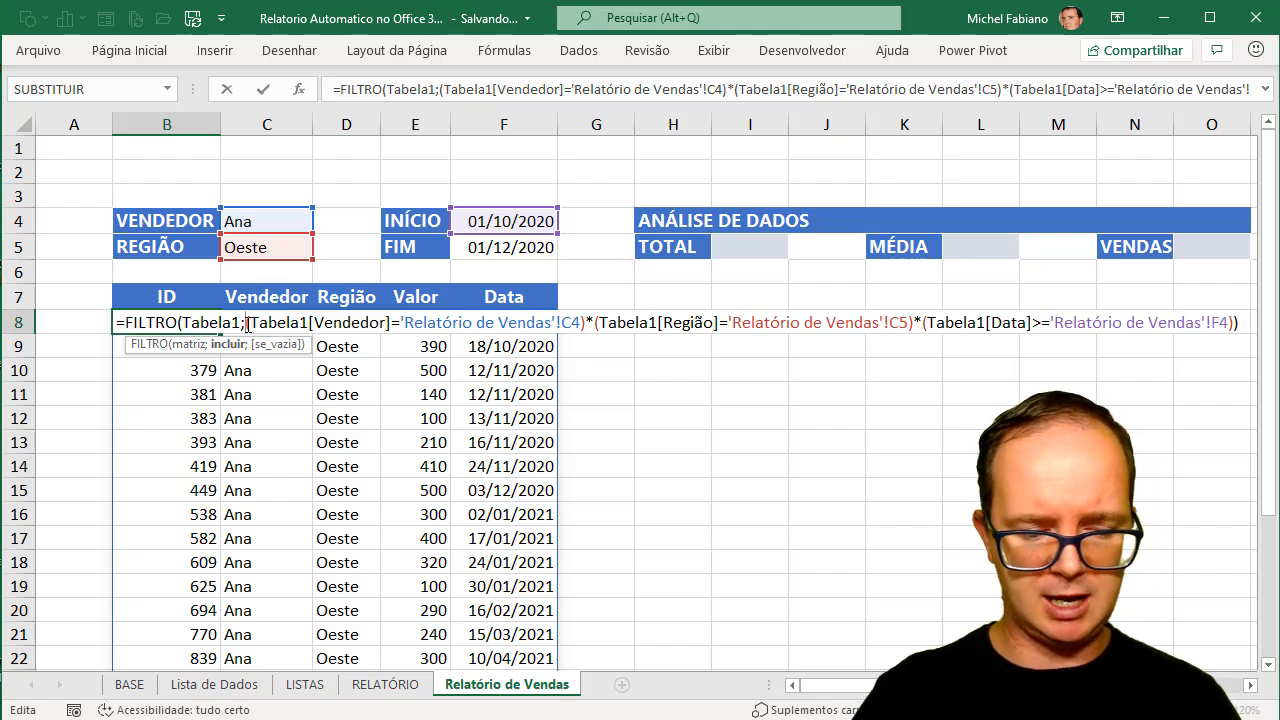
pyautogui.hotkey('alt', 'Return')
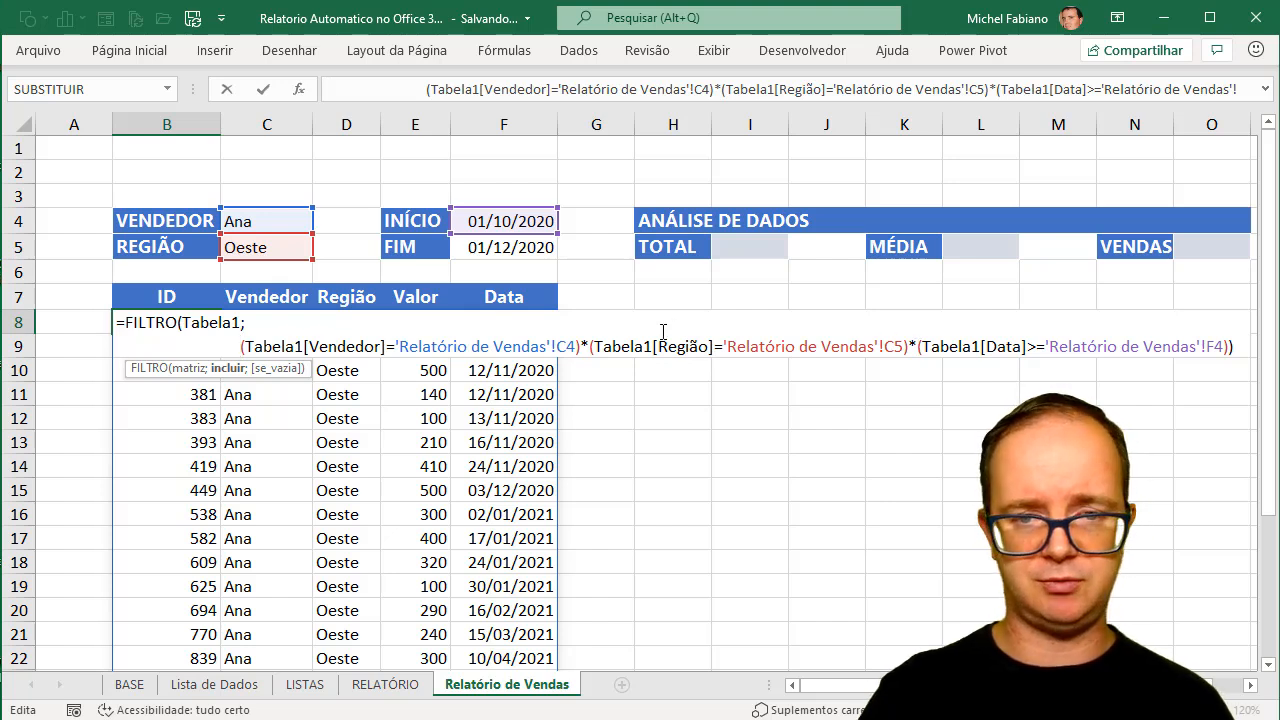
pyautogui.click(918, 345)
pyautogui.hotkey('alt', 'Return')
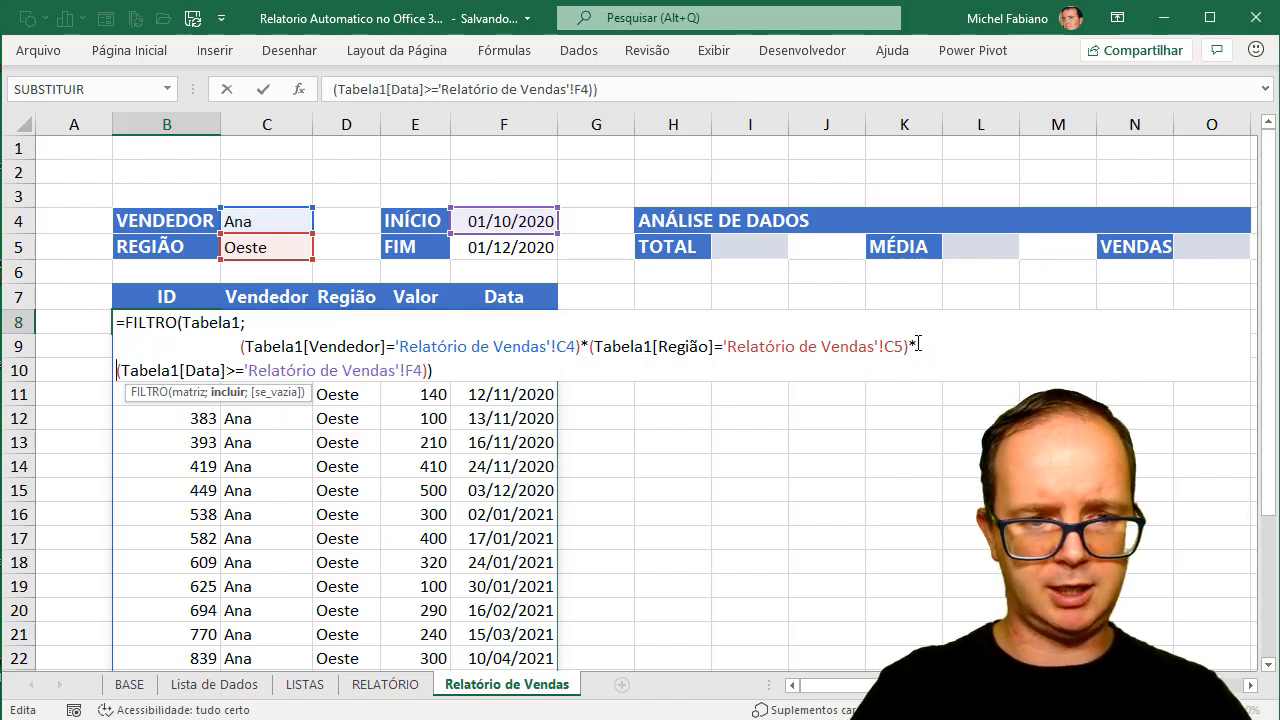
pyautogui.click(590, 346)
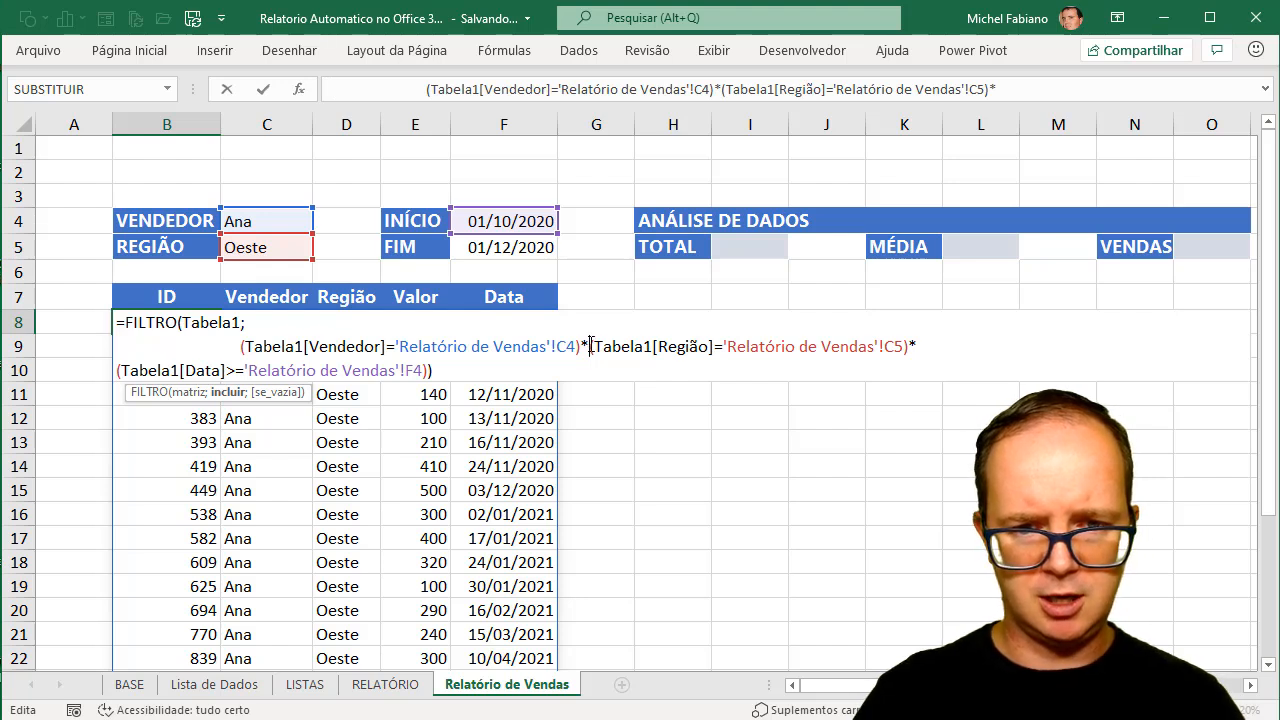
pyautogui.hotkey('alt', 'Return')
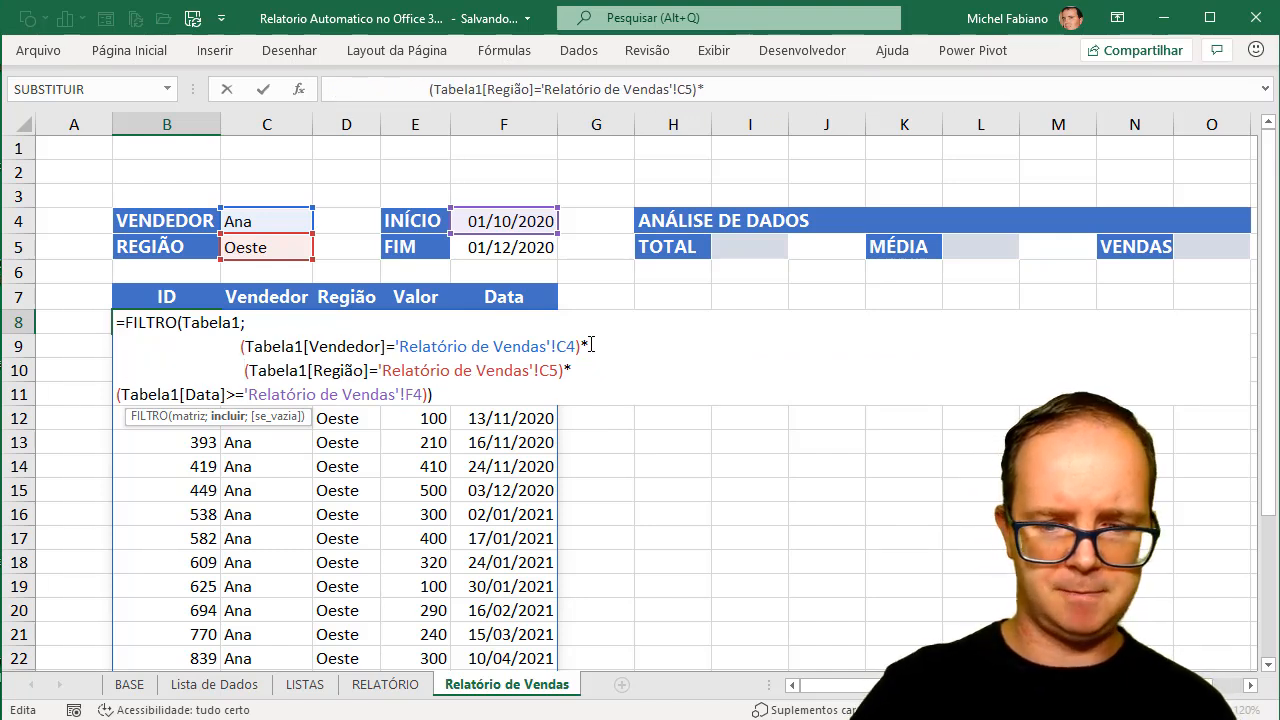
pyautogui.press('BackSpace')
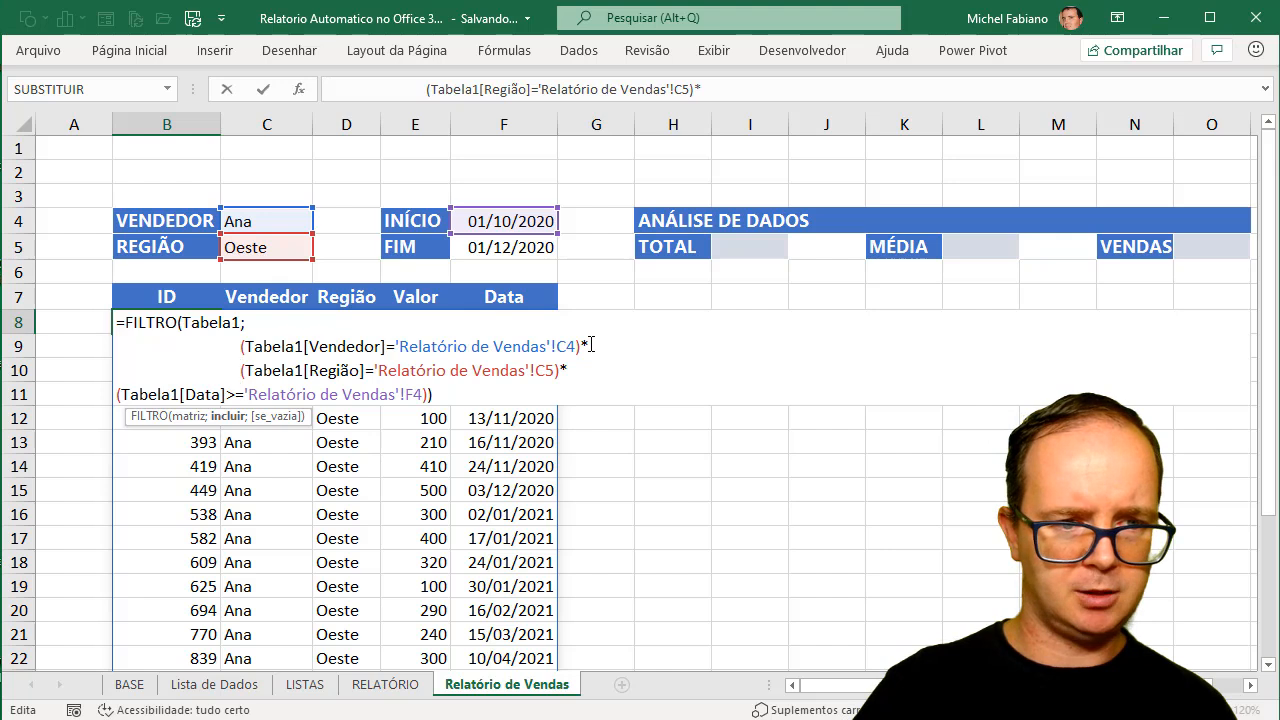
pyautogui.click(117, 394)
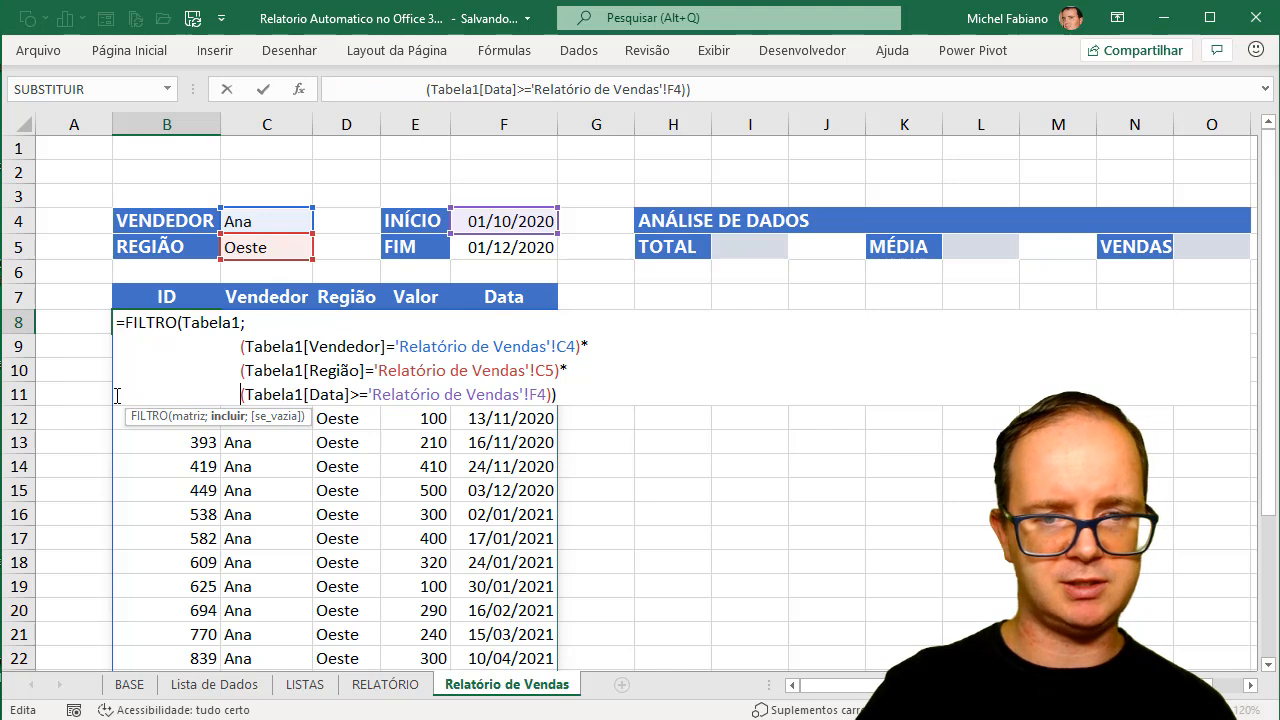
# - Extend the B8 formula with a fourth multiplied criterion, opening it as *( with BASE's Data column, Tabela1[Data]
pyautogui.click(573, 399)
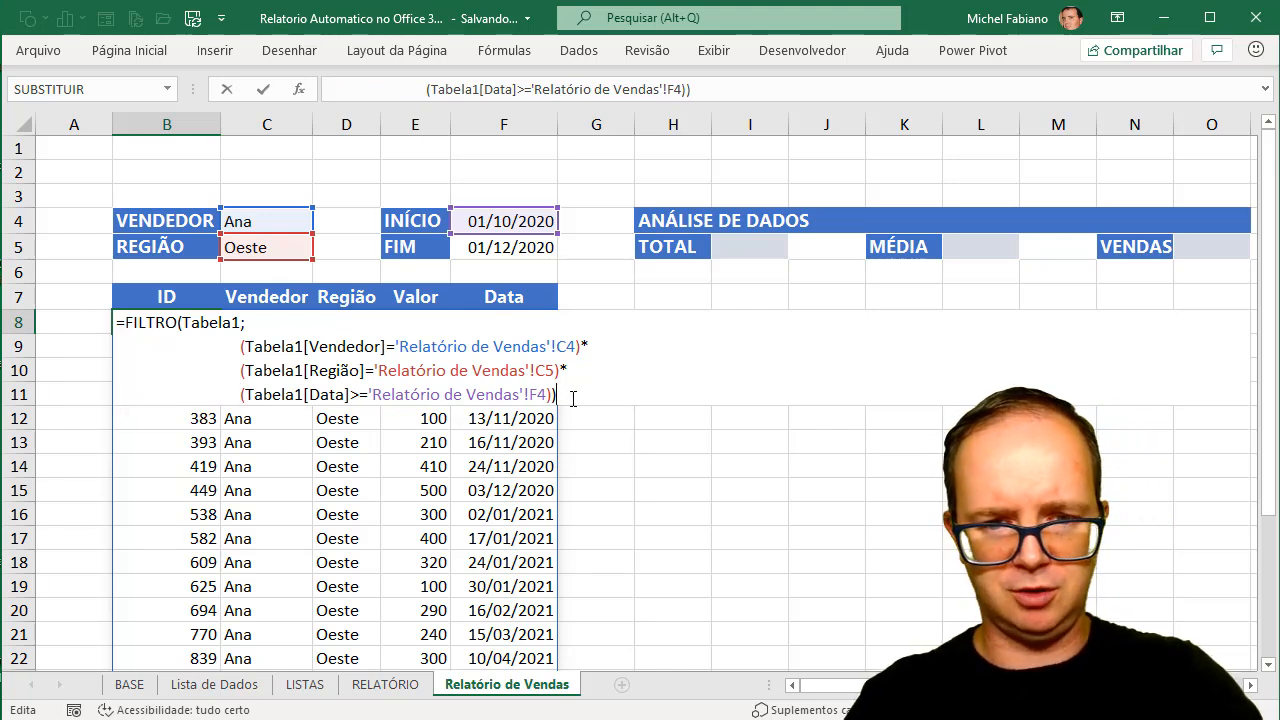
pyautogui.press('BackSpace')
pyautogui.write('*(')
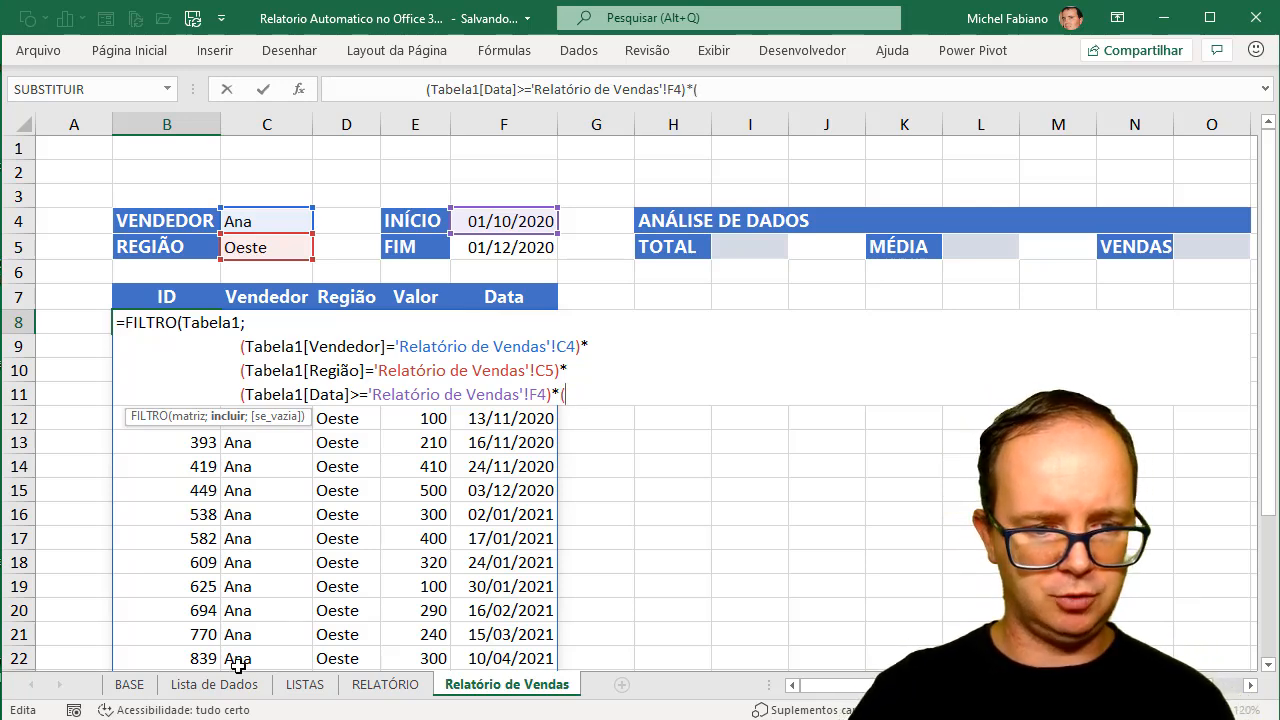
pyautogui.click(226, 688)
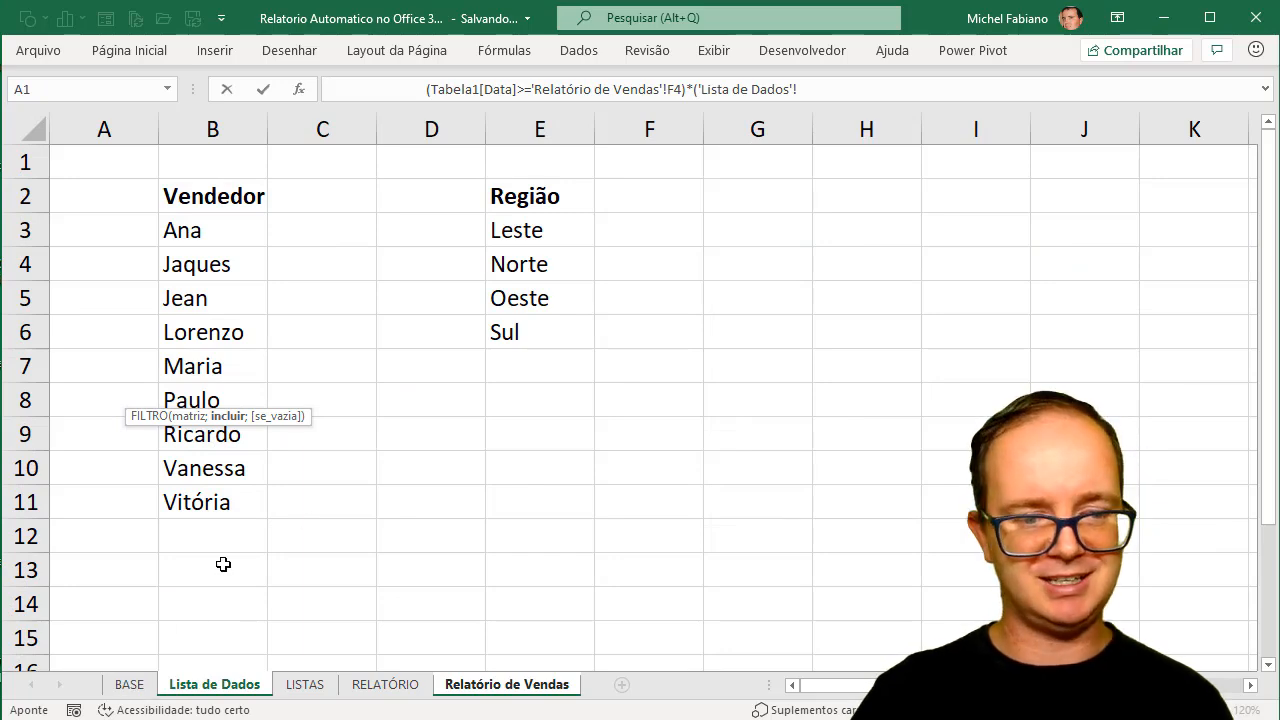
pyautogui.click(150, 686)
pyautogui.moveTo(1268, 648); pyautogui.dragTo(1268, 136)
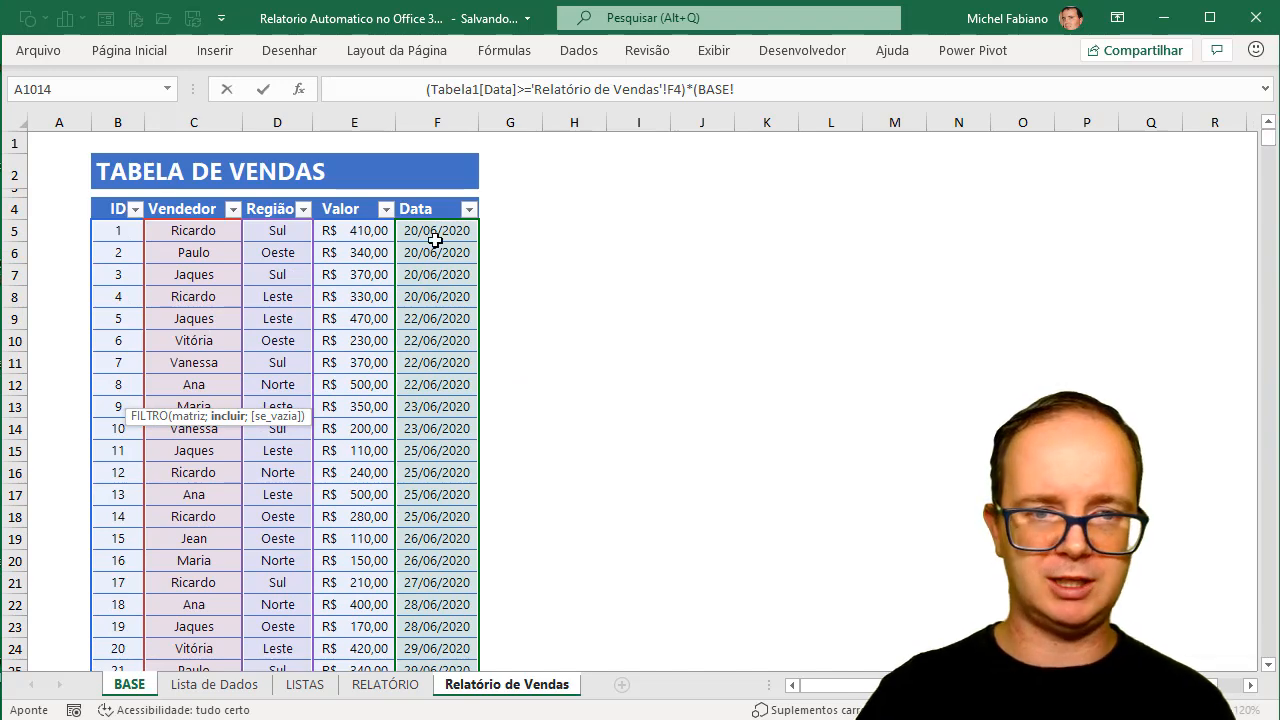
pyautogui.click(431, 231)
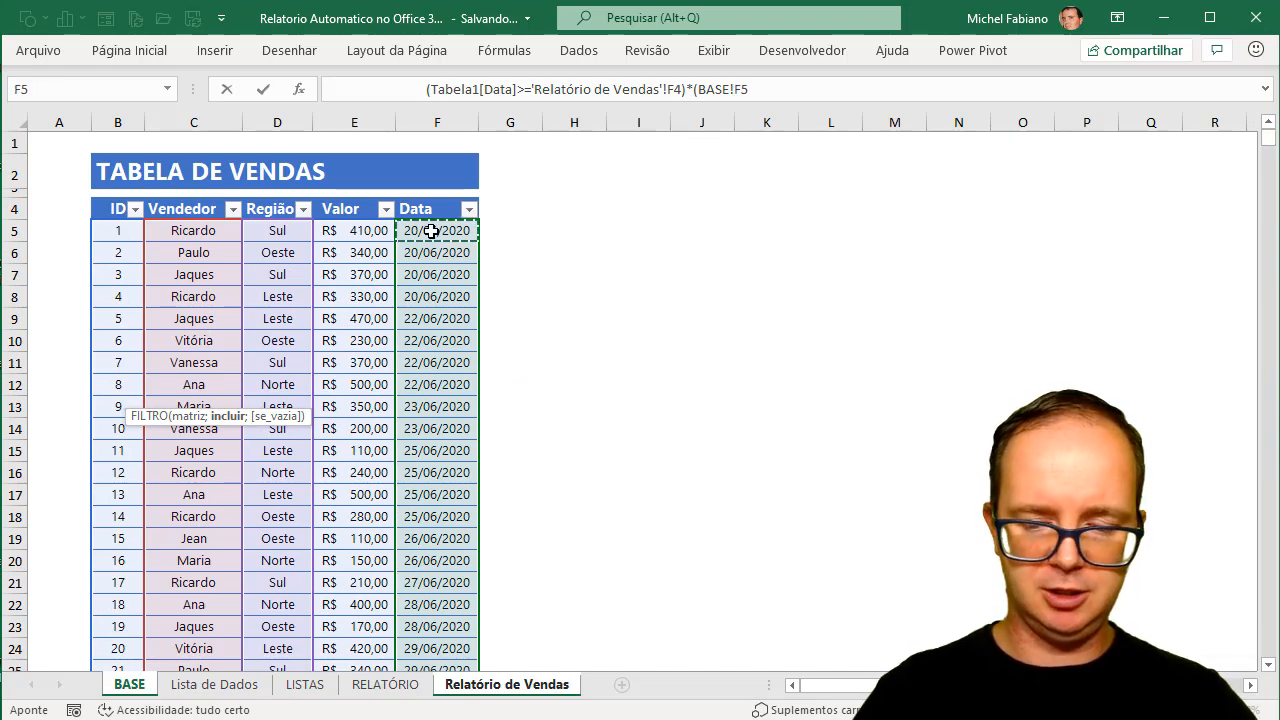
pyautogui.hotkey('ctrl', 'shift', 'Down')
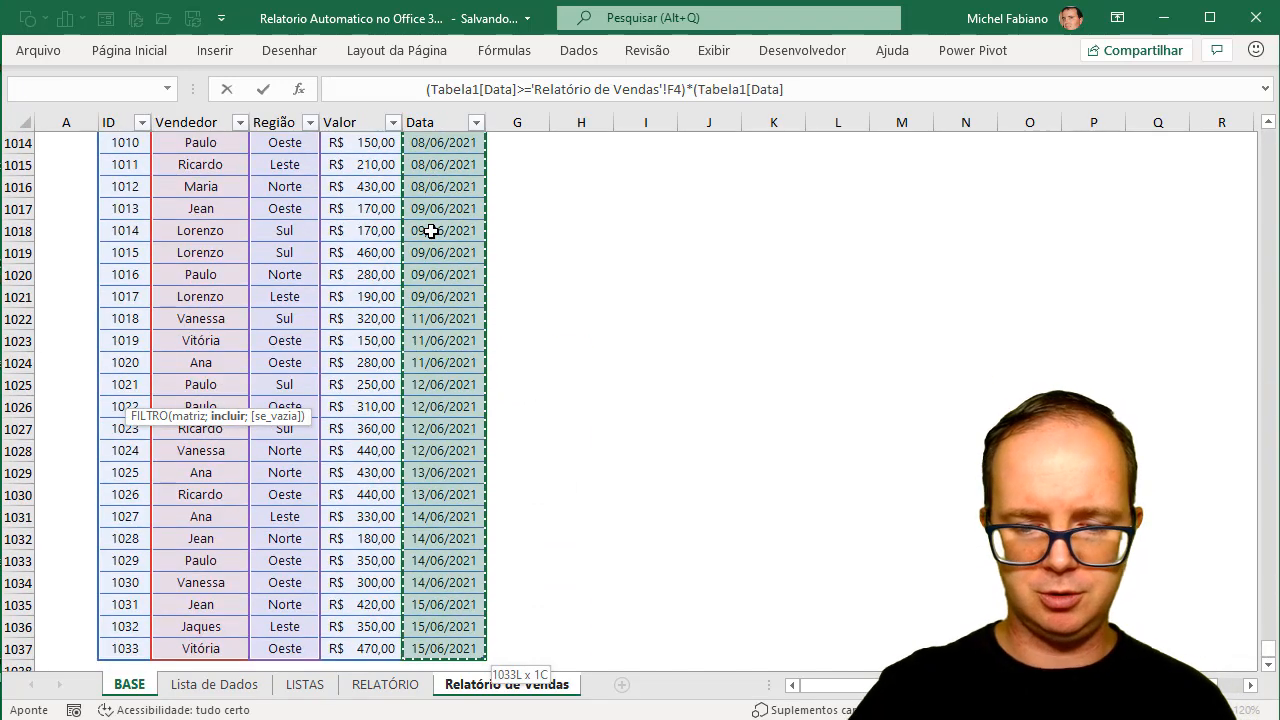
# - Complete the end-date criterion in B8 as Tabela1[Data]<='Relatório de Vendas'!F5, close both parentheses, and enter the formula
pyautogui.write('<=')
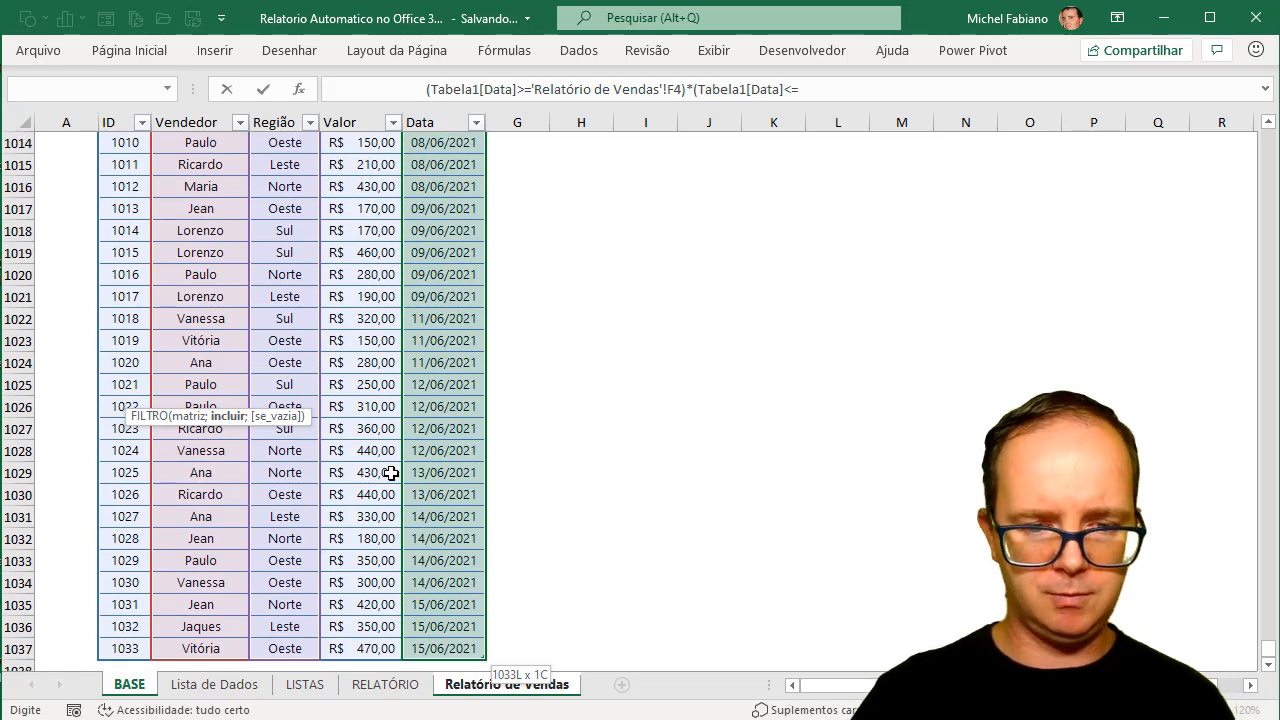
pyautogui.click(492, 690)
pyautogui.click(476, 248)
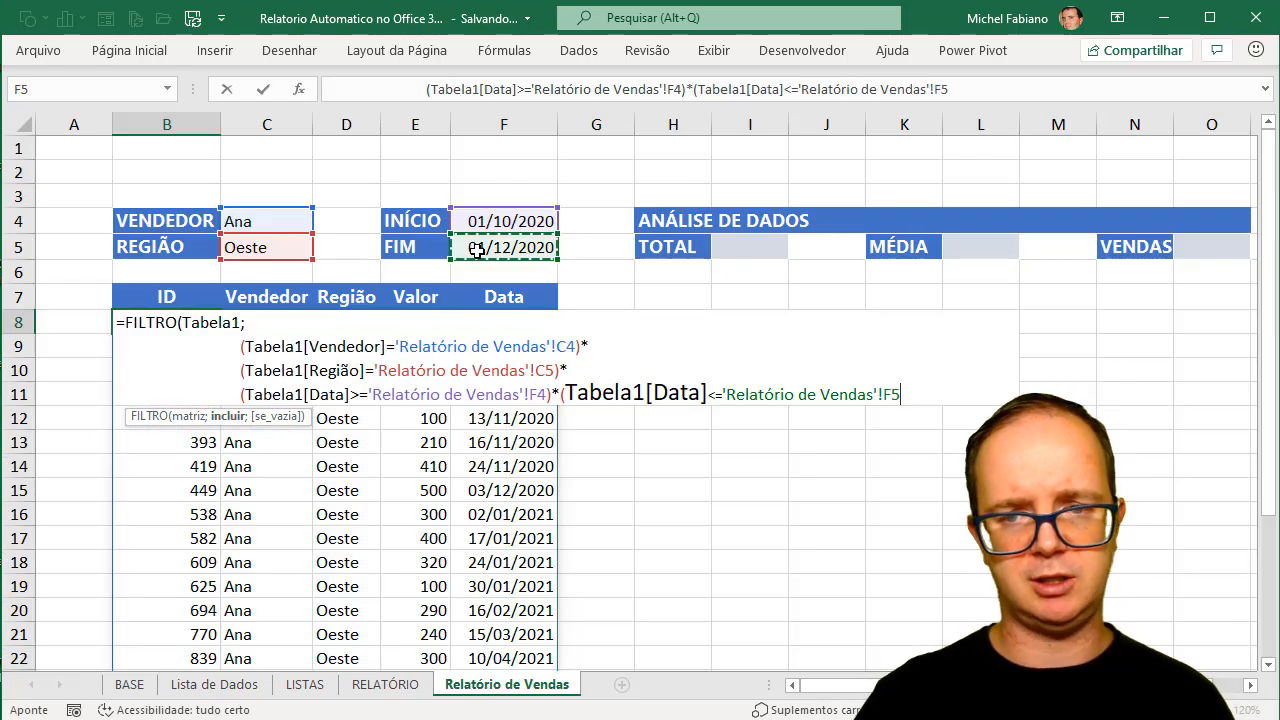
pyautogui.write('))')
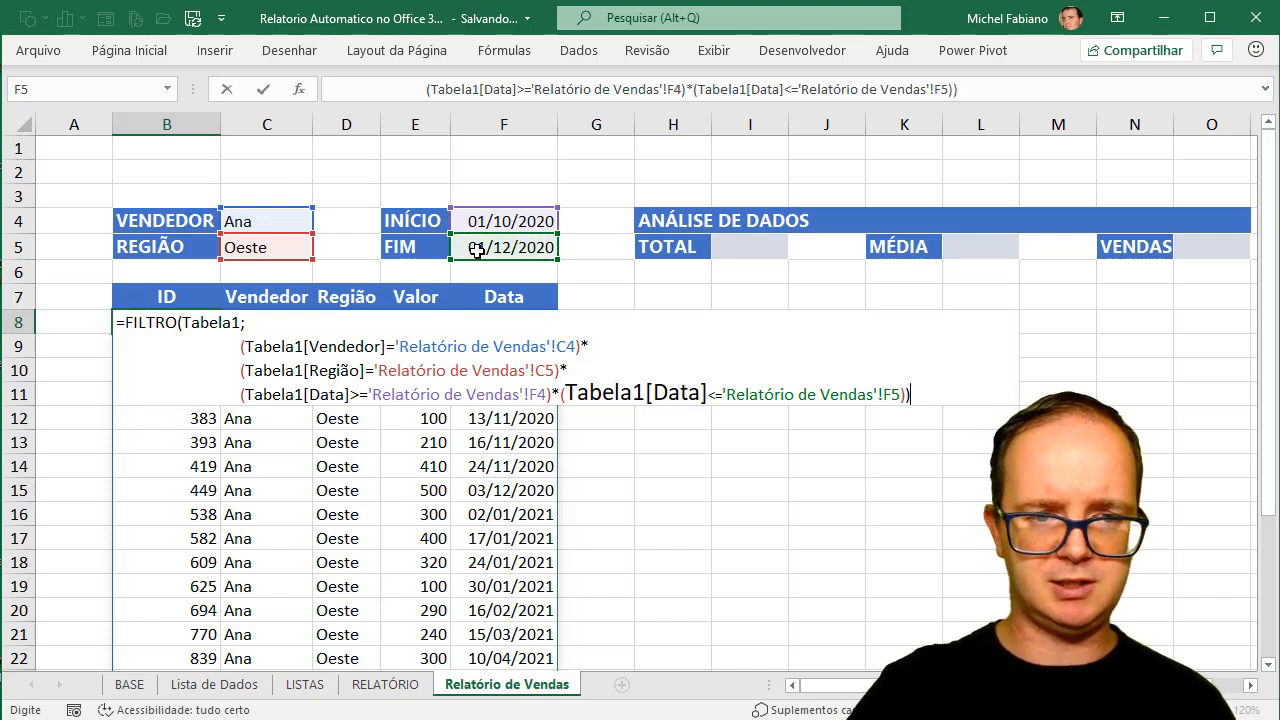
pyautogui.press('Return')
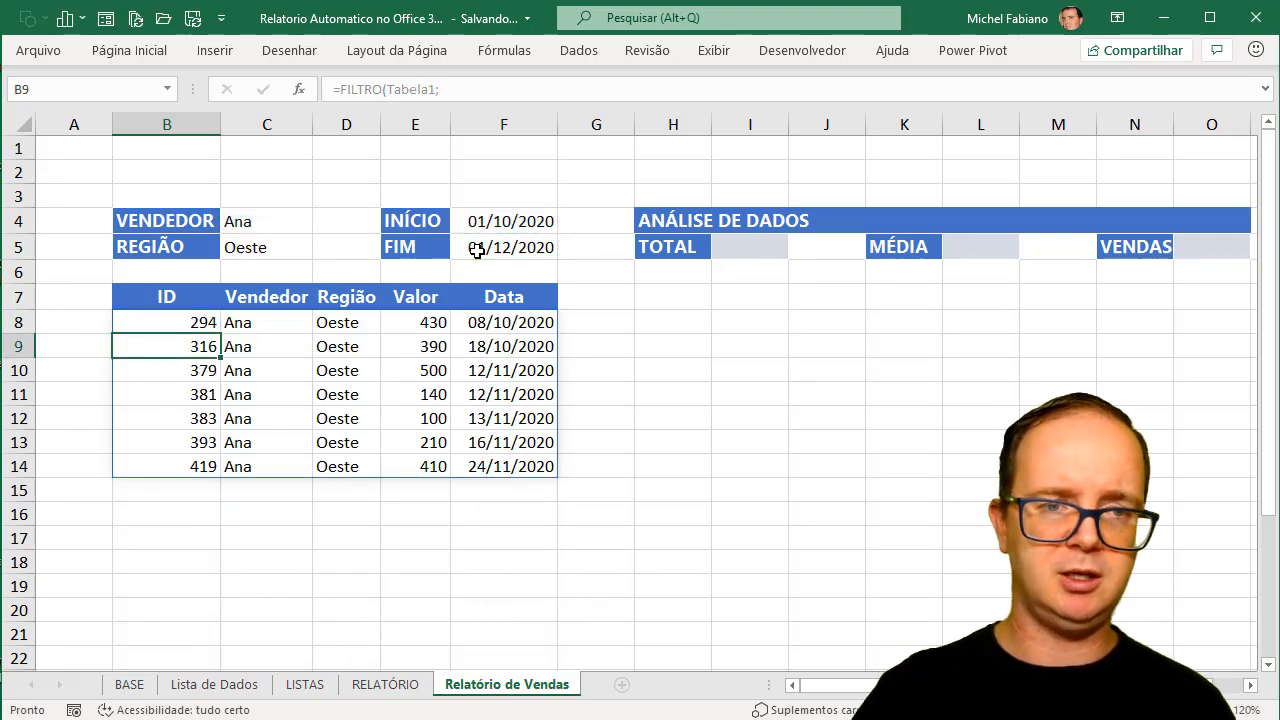
# - Review the multi-line FILTRO formula of B8 in the cell and in an enlarged formula bar, and shrink the bar back to one line
pyautogui.click(198, 321)
pyautogui.doubleClick(198, 321)
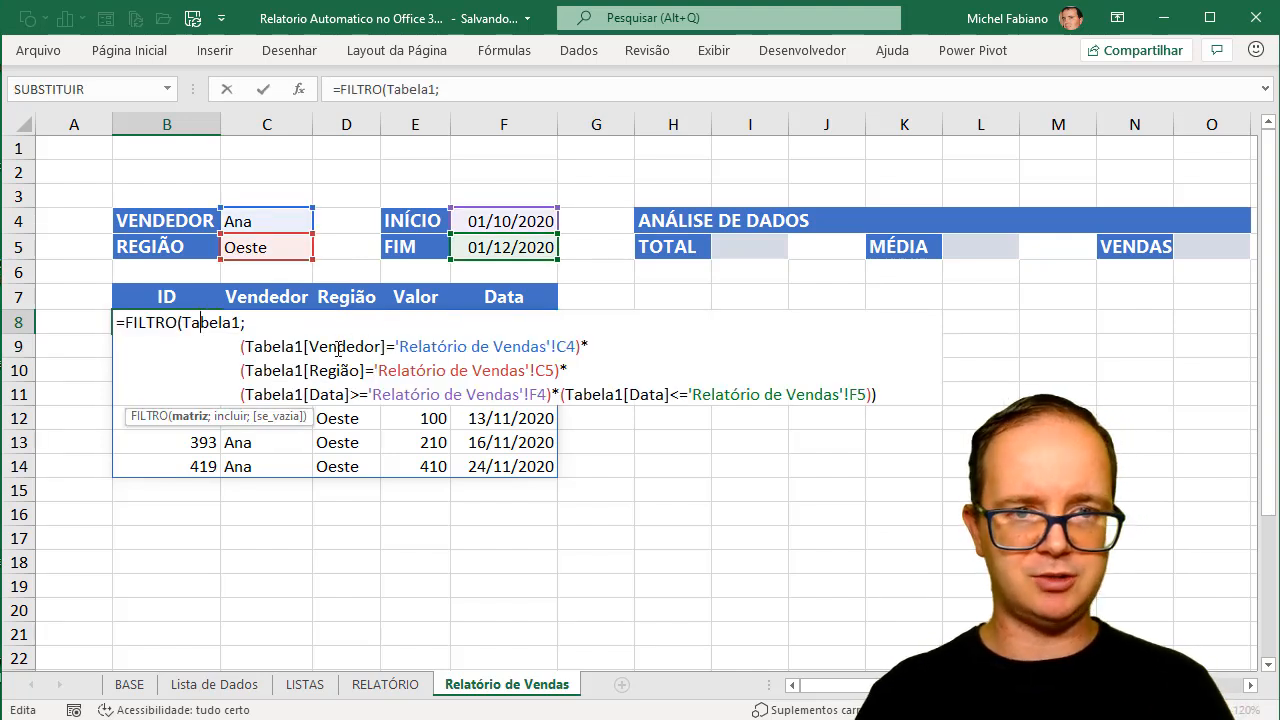
pyautogui.press('Return')
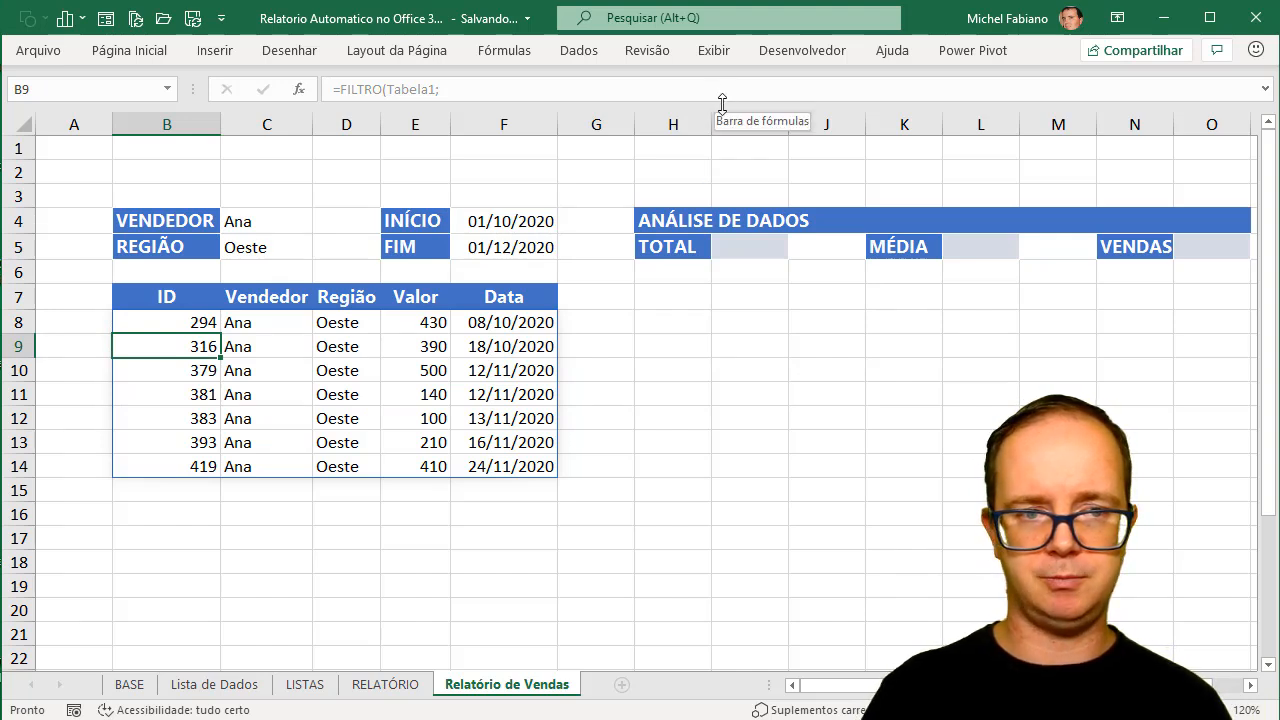
pyautogui.moveTo(722, 108); pyautogui.dragTo(731, 195)
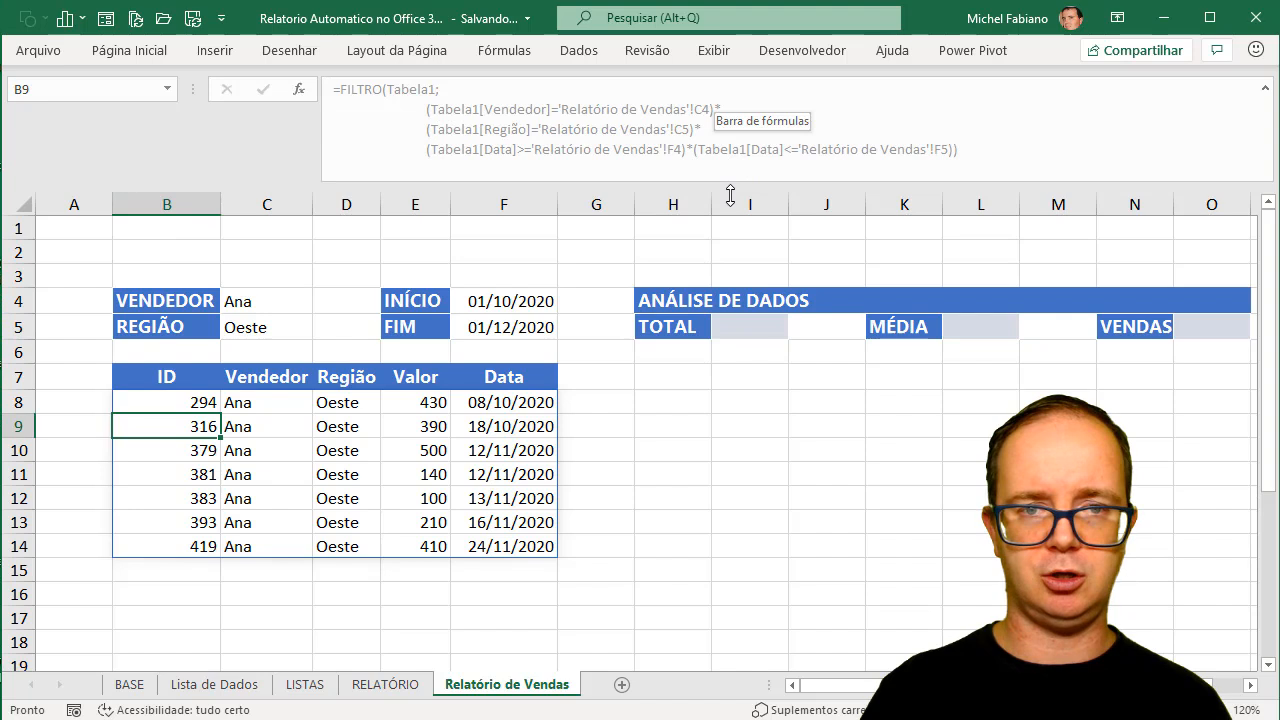
pyautogui.click(161, 402)
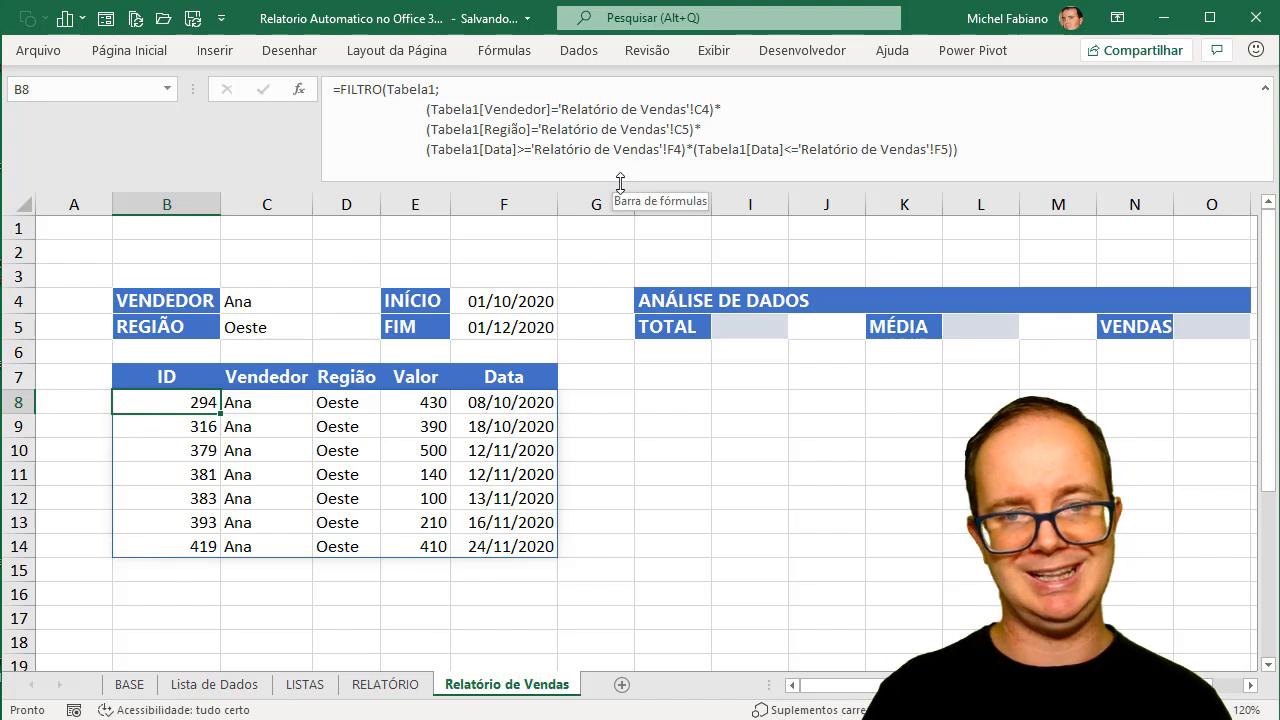
pyautogui.moveTo(620, 177); pyautogui.dragTo(623, 110)
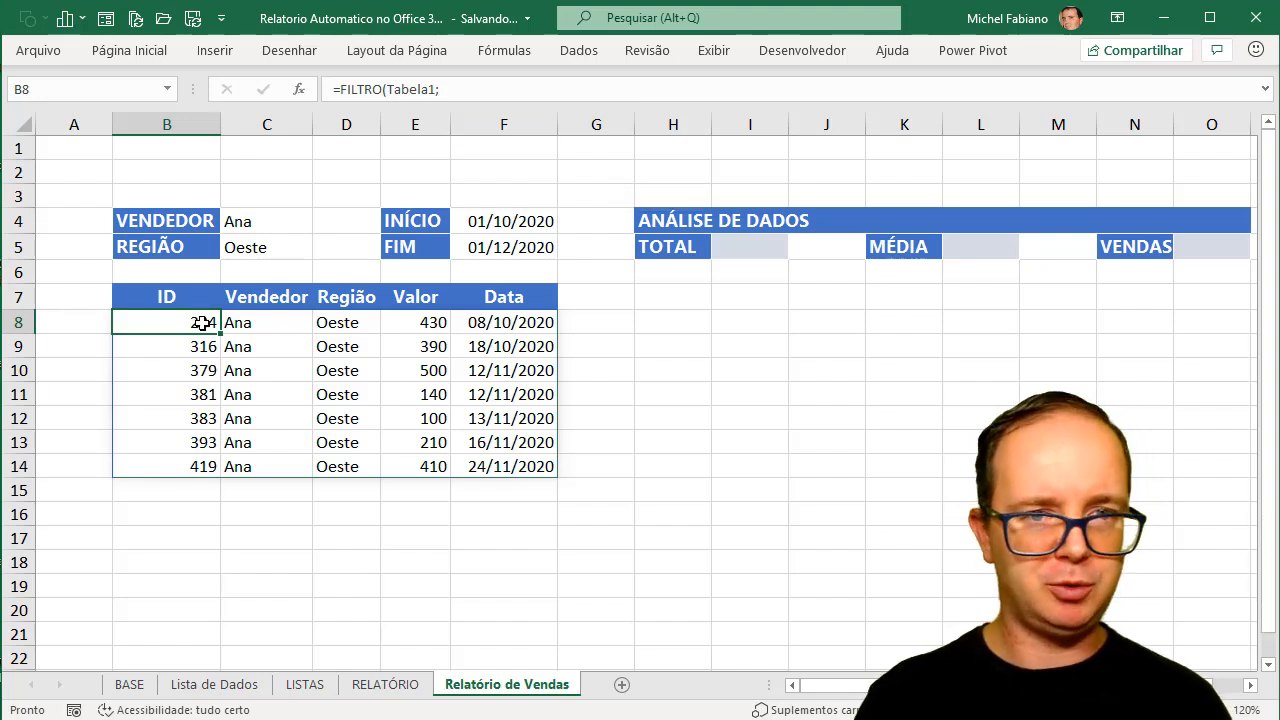
# - Open the FILTRO formula of B8 in the formula bar and in the cell to reread its criteria, and close it
pyautogui.click(479, 88)
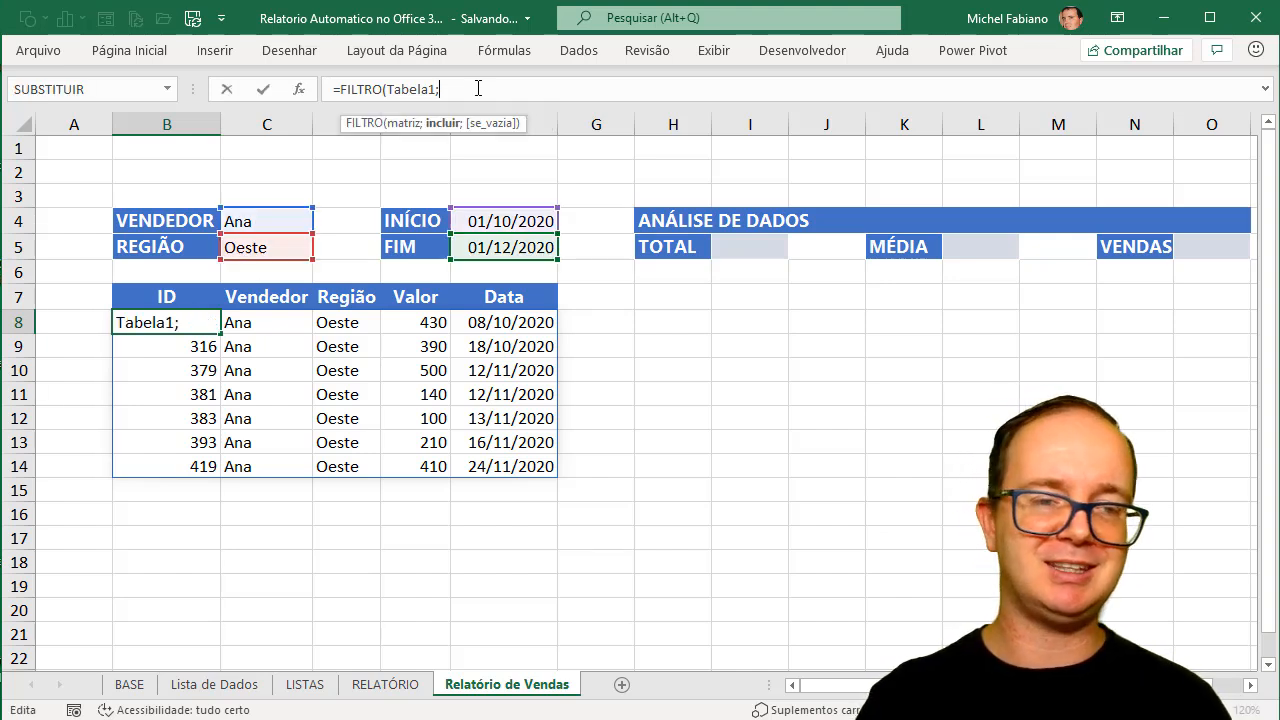
pyautogui.press('Escape')
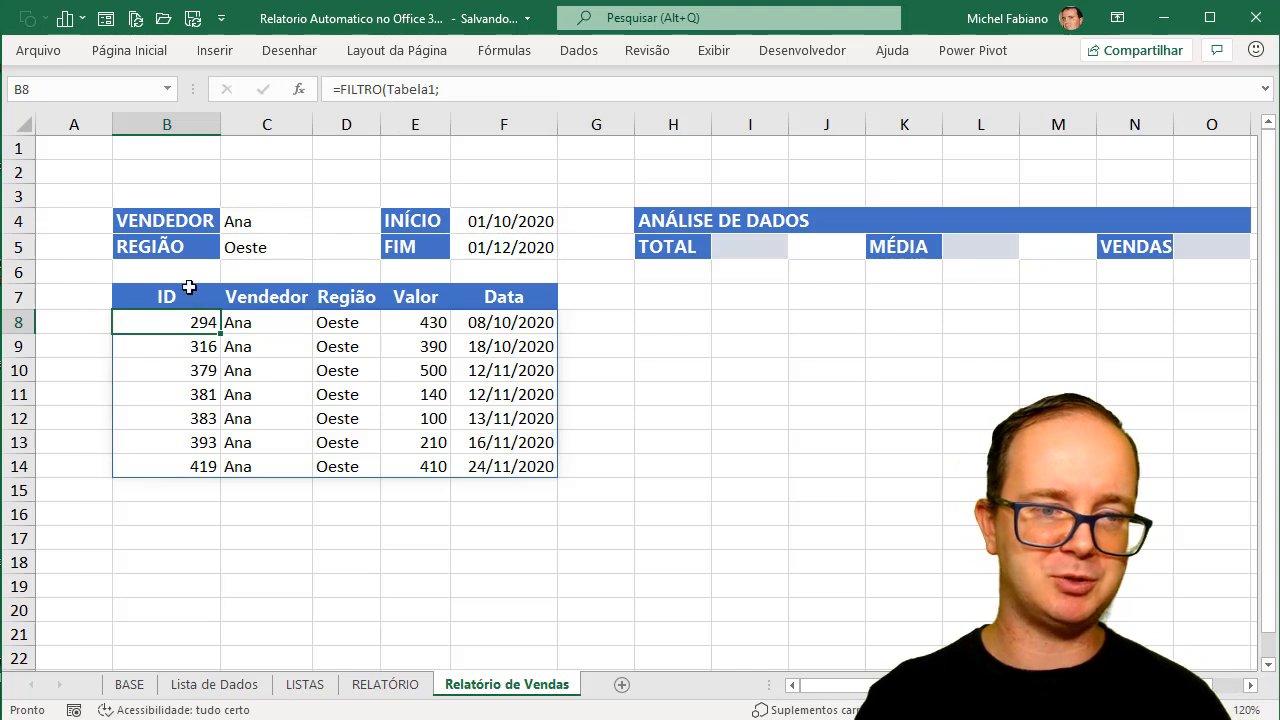
pyautogui.doubleClick(167, 323)
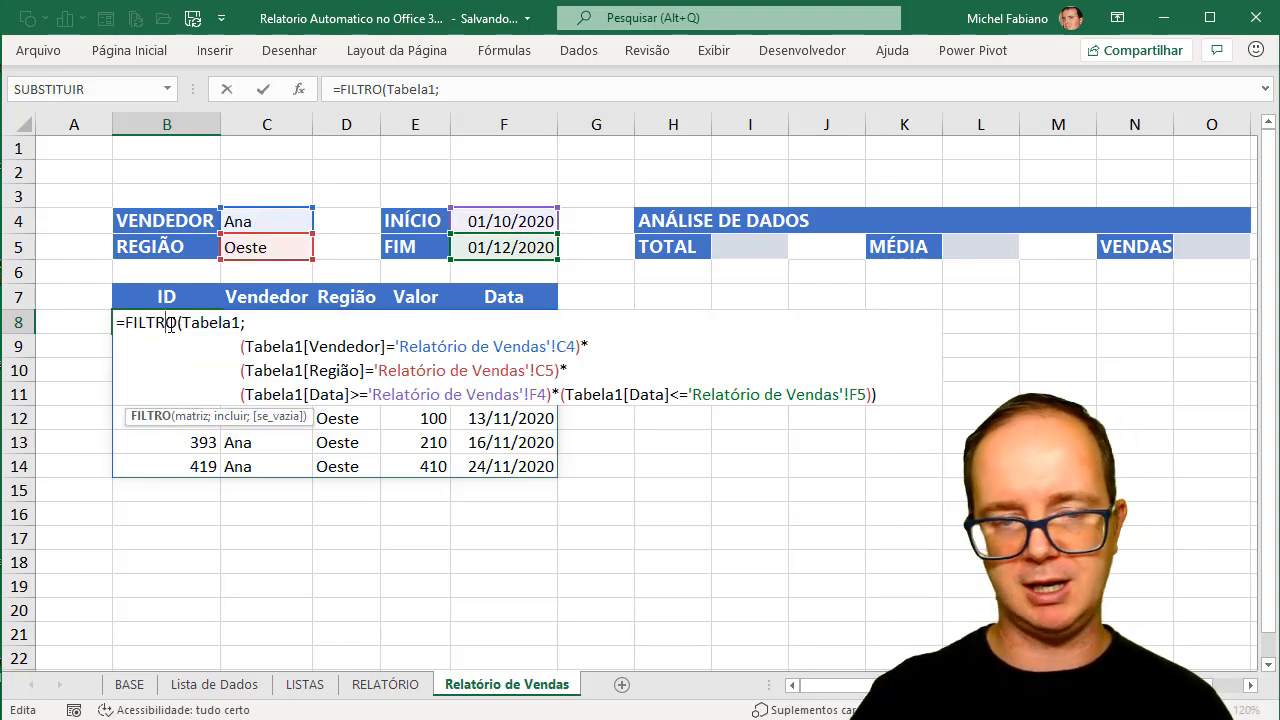
pyautogui.press('Return')
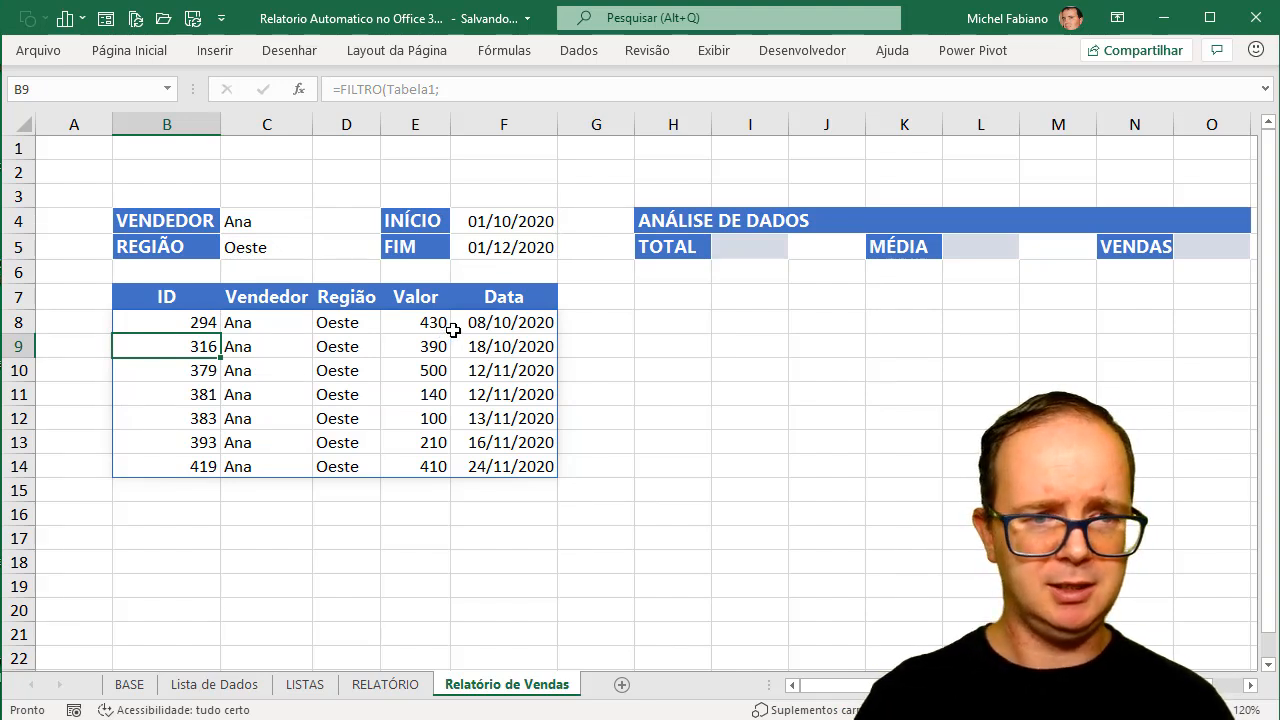
# - Test the VENDEDOR selector in C4 by choosing the second seller in its list and then the third
pyautogui.click(271, 221)
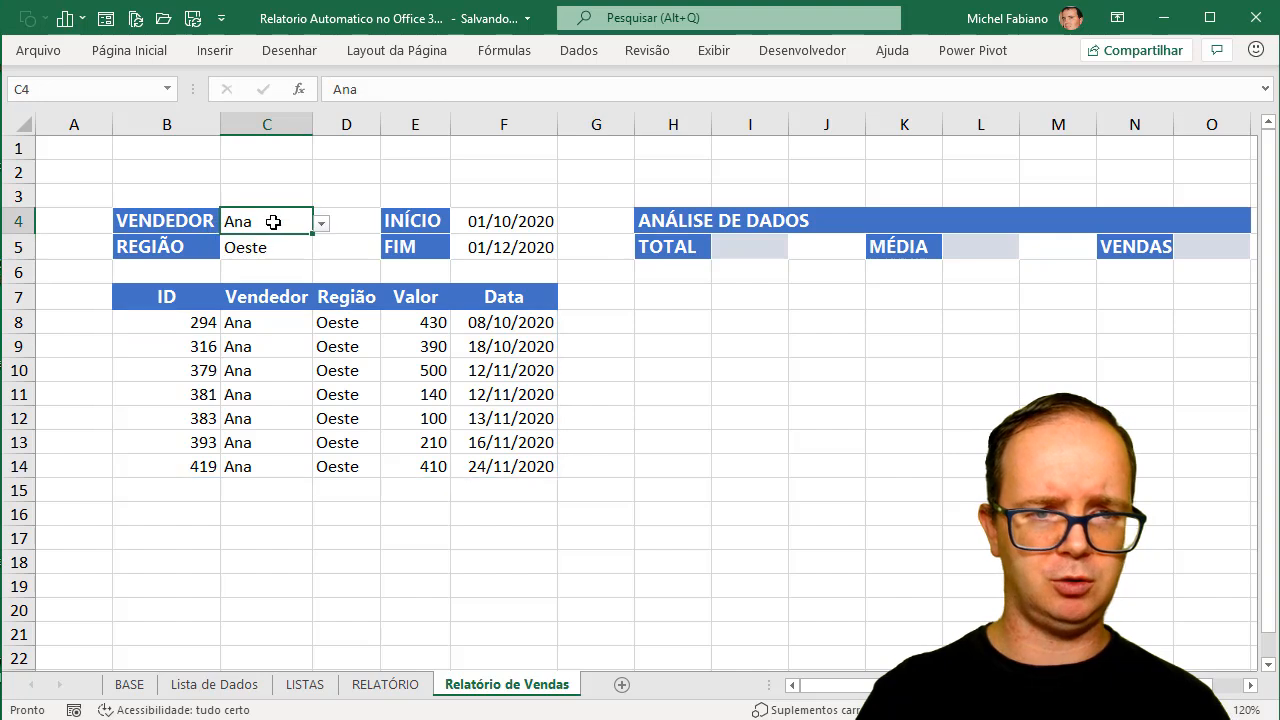
pyautogui.click(320, 224)
pyautogui.click(266, 259)
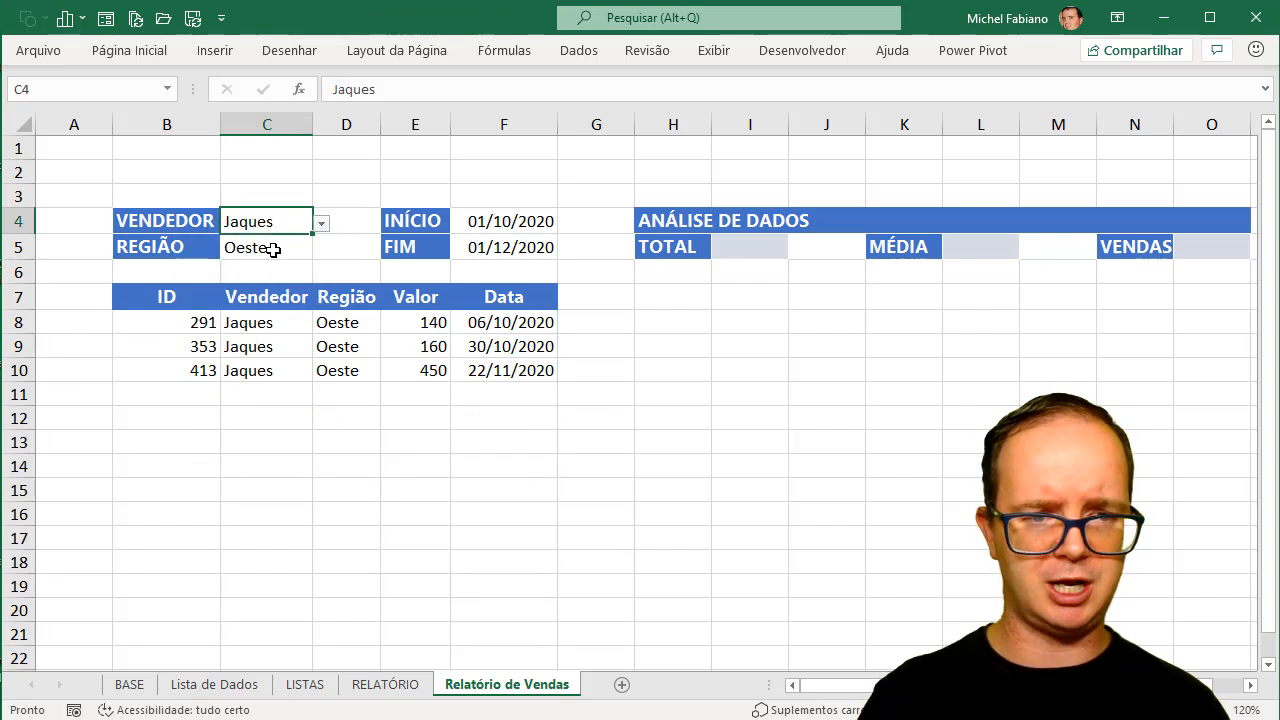
pyautogui.click(320, 224)
pyautogui.click(266, 275)
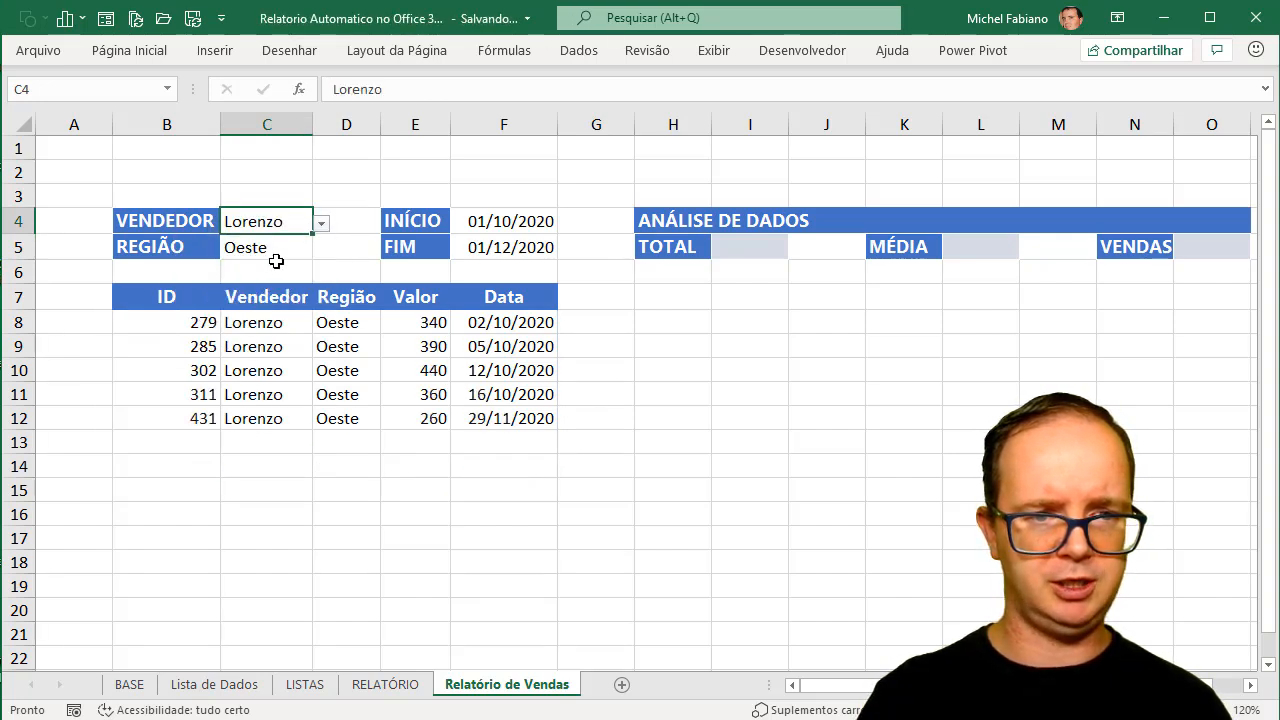
# - Test the REGIÃO selector in C5 by choosing Leste, Norte, Oeste and finally Sul
pyautogui.click(284, 248)
pyautogui.click(320, 250)
pyautogui.click(292, 268)
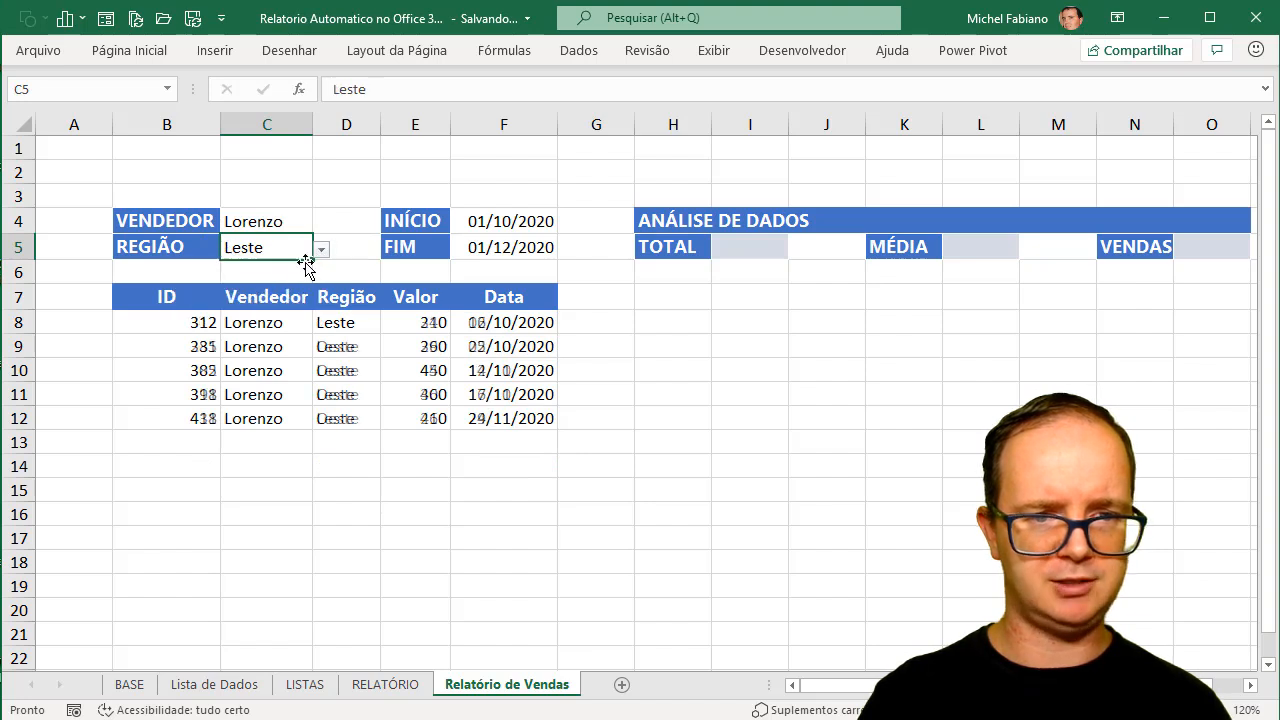
pyautogui.click(321, 250)
pyautogui.click(275, 285)
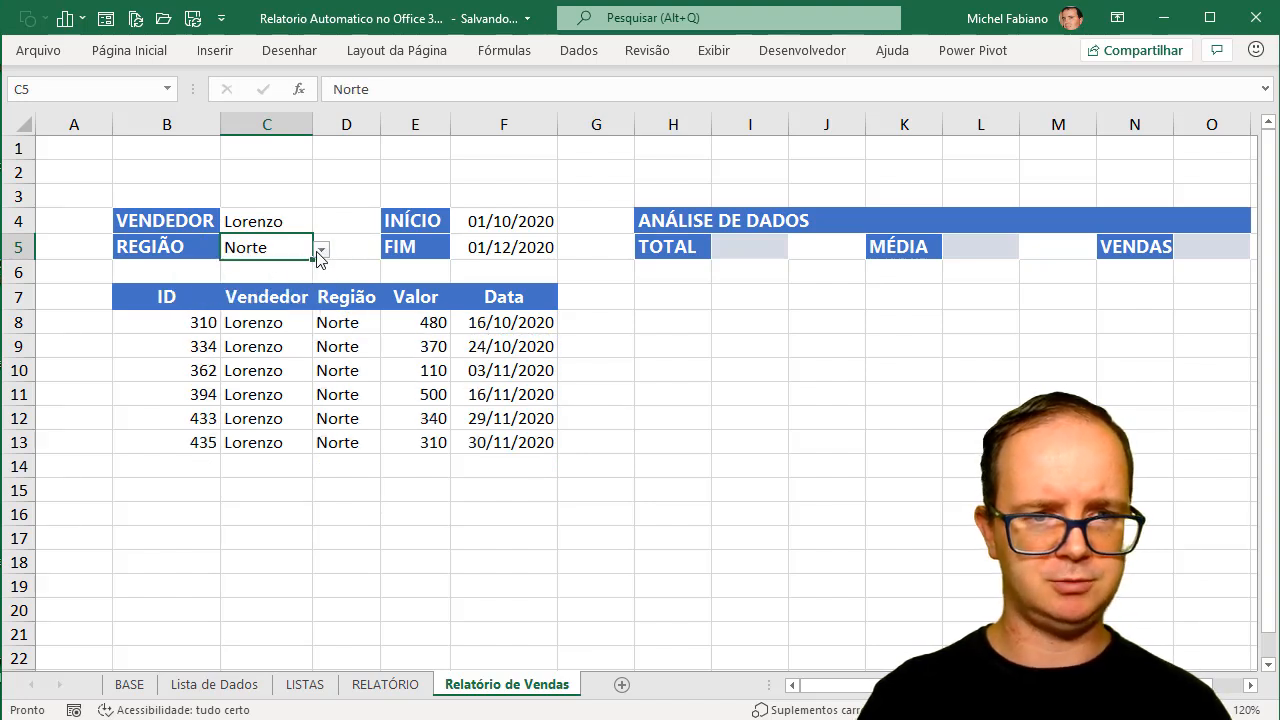
pyautogui.click(321, 250)
pyautogui.click(268, 300)
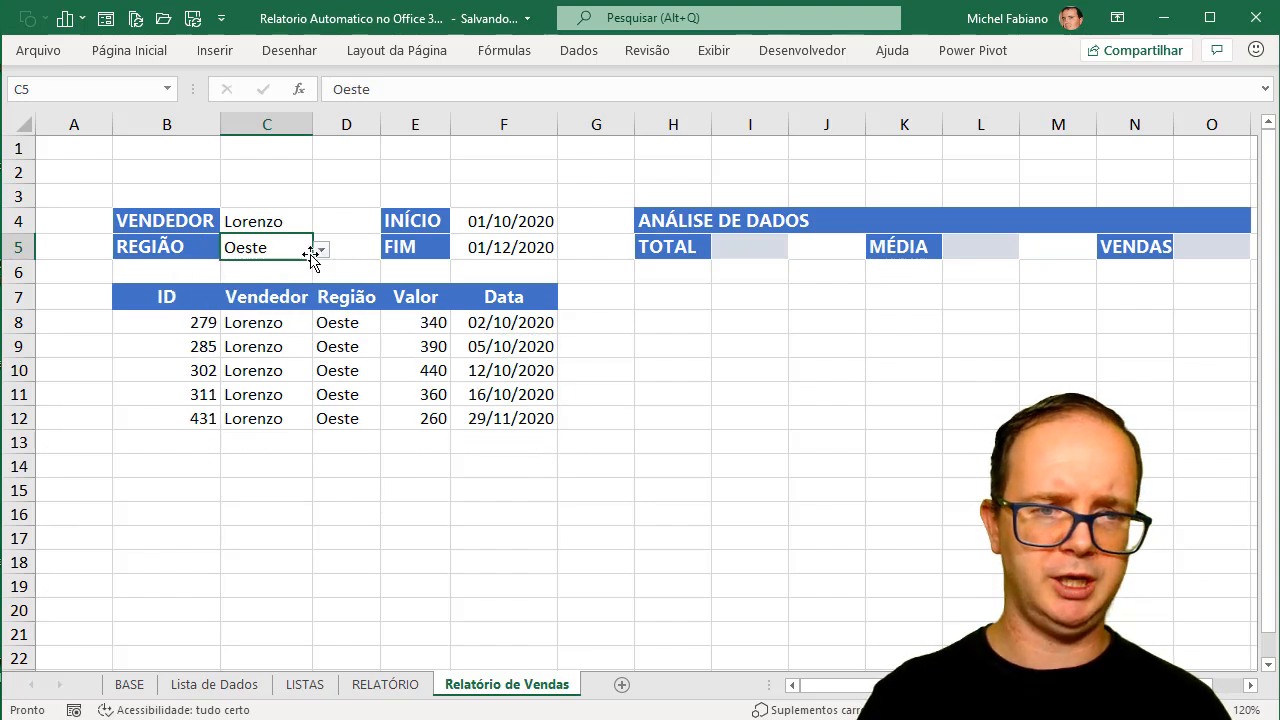
pyautogui.click(321, 250)
pyautogui.click(270, 316)
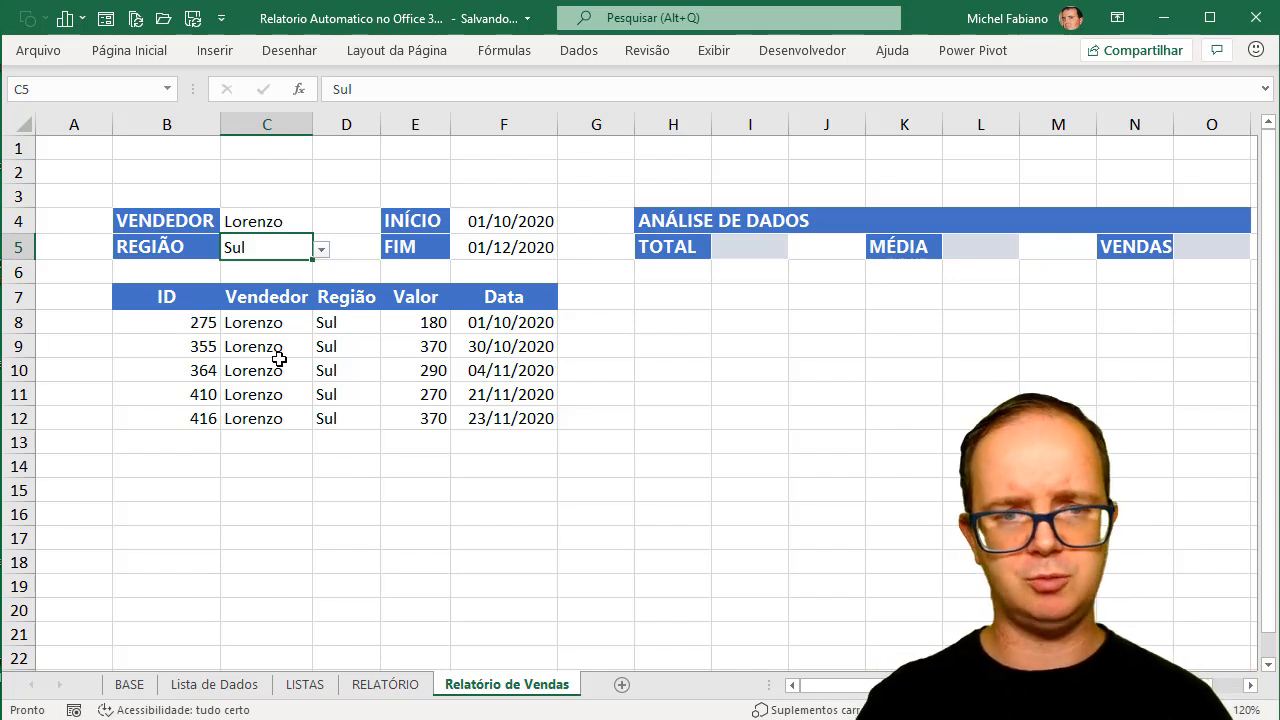
# - Enter a TOTAL formula in I5 that sums the Valor column from E8 to the sheet's last row: =SOMA(E8:E1048576)
pyautogui.click(751, 244)
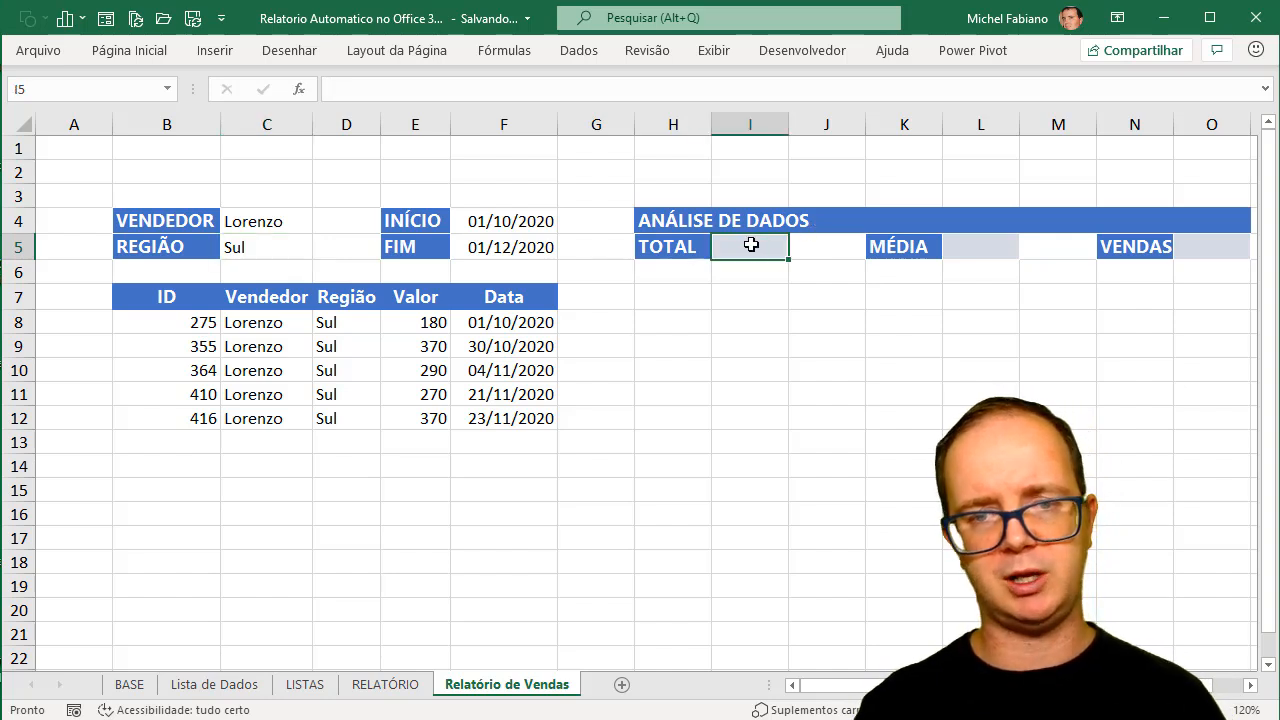
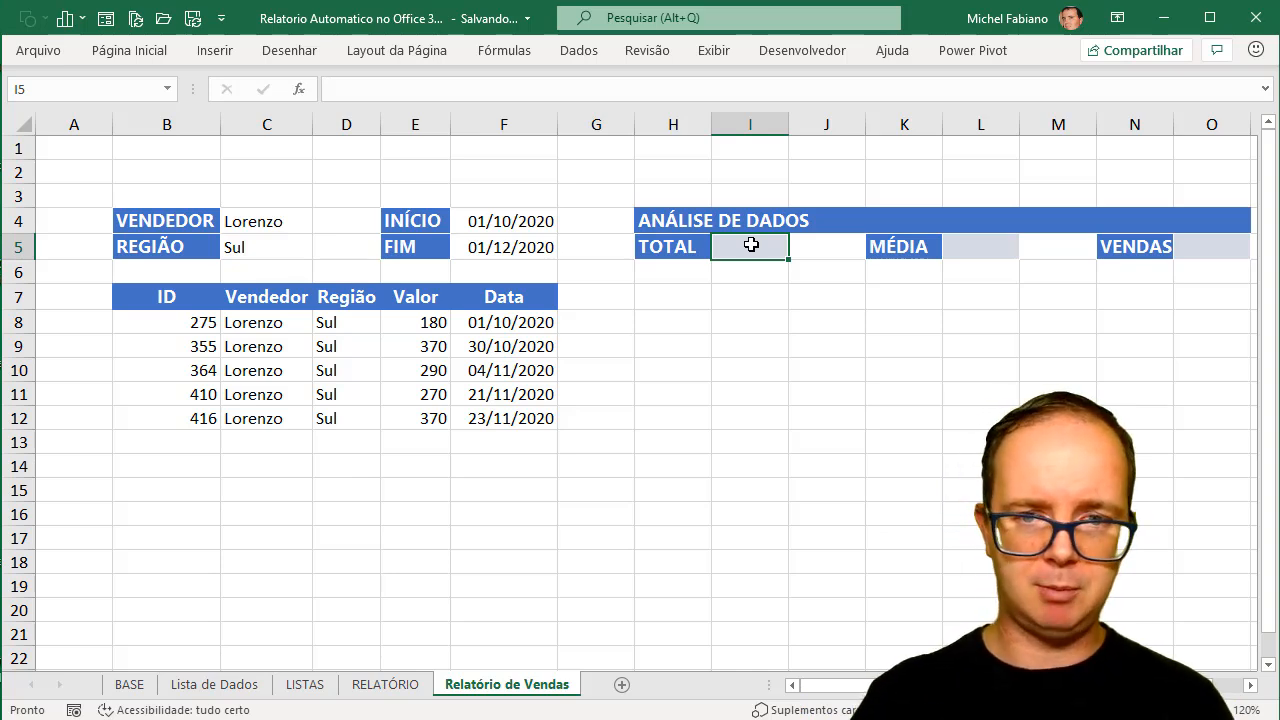
pyautogui.write('=soma')
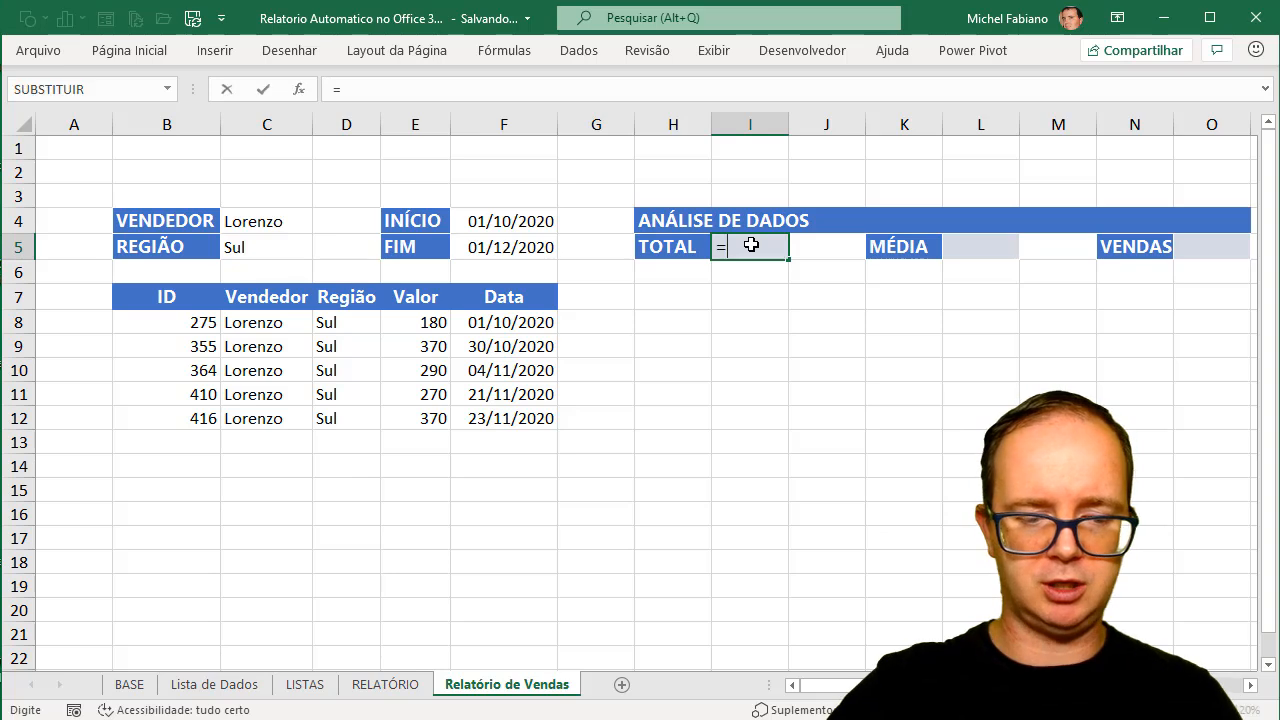
pyautogui.write('(')
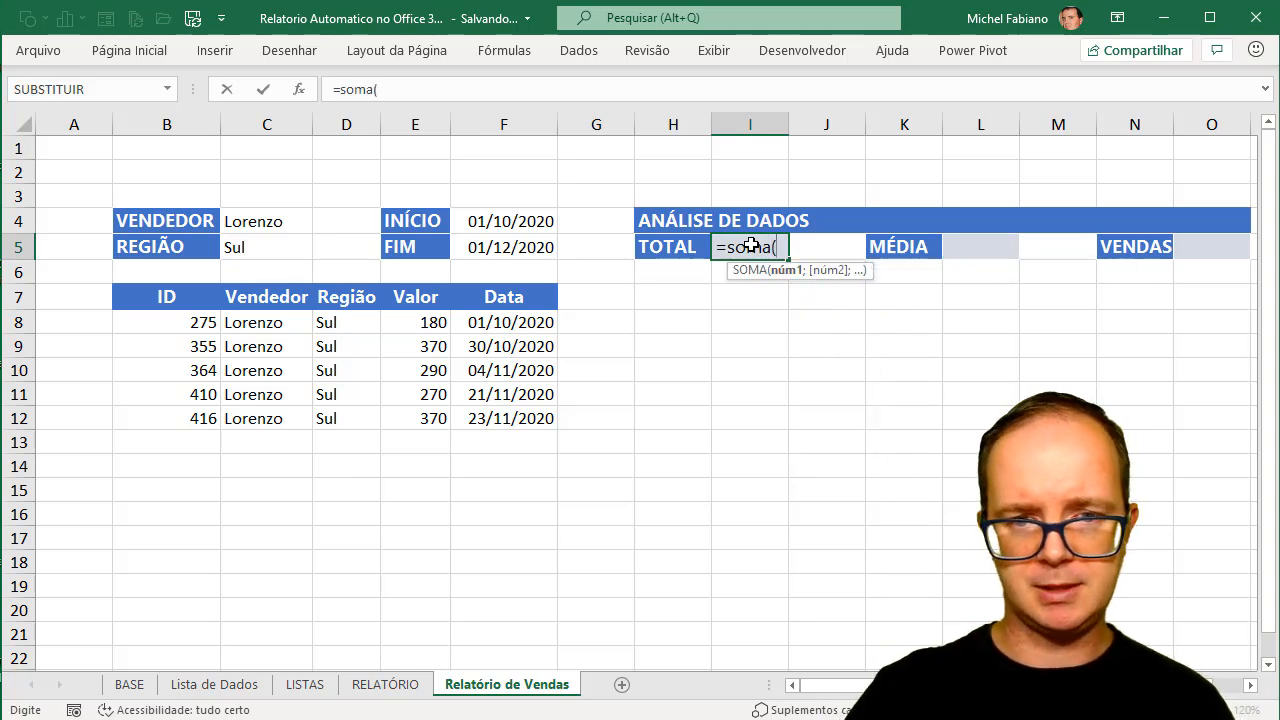
pyautogui.click(430, 321)
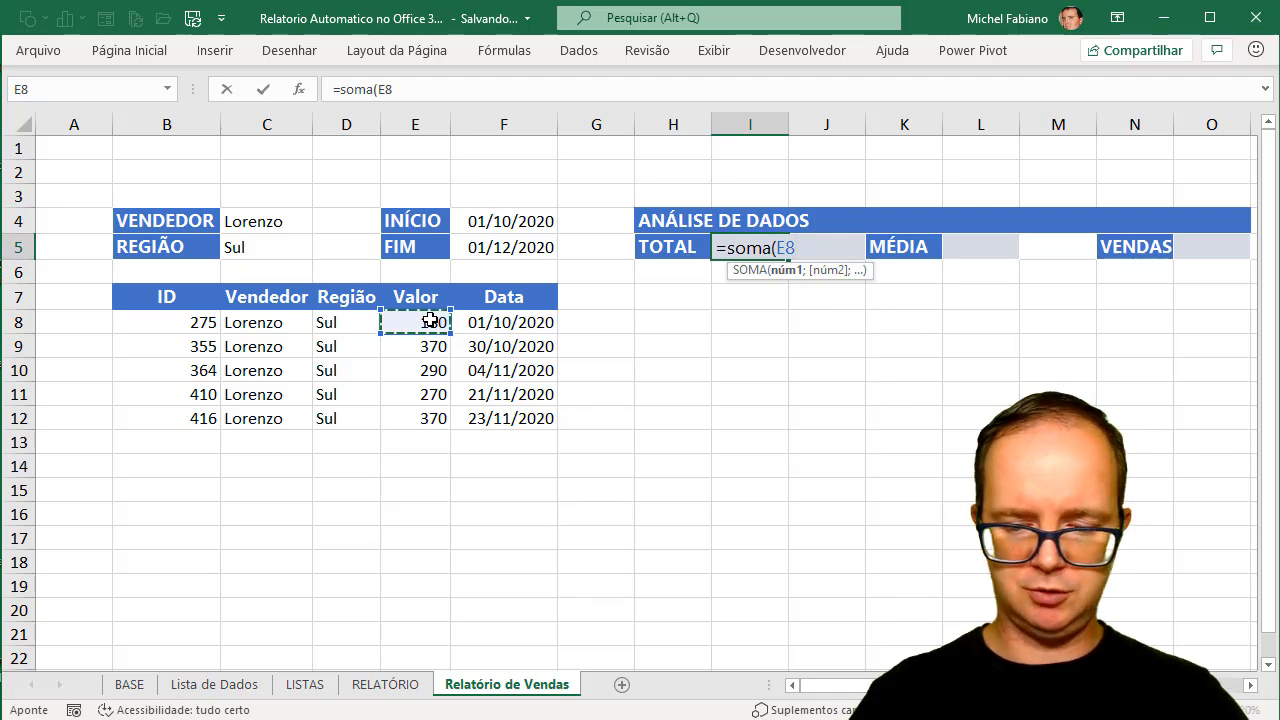
pyautogui.hotkey('ctrl', 'shift', 'Down')
pyautogui.hotkey('ctrl', 'shift', 'Down')
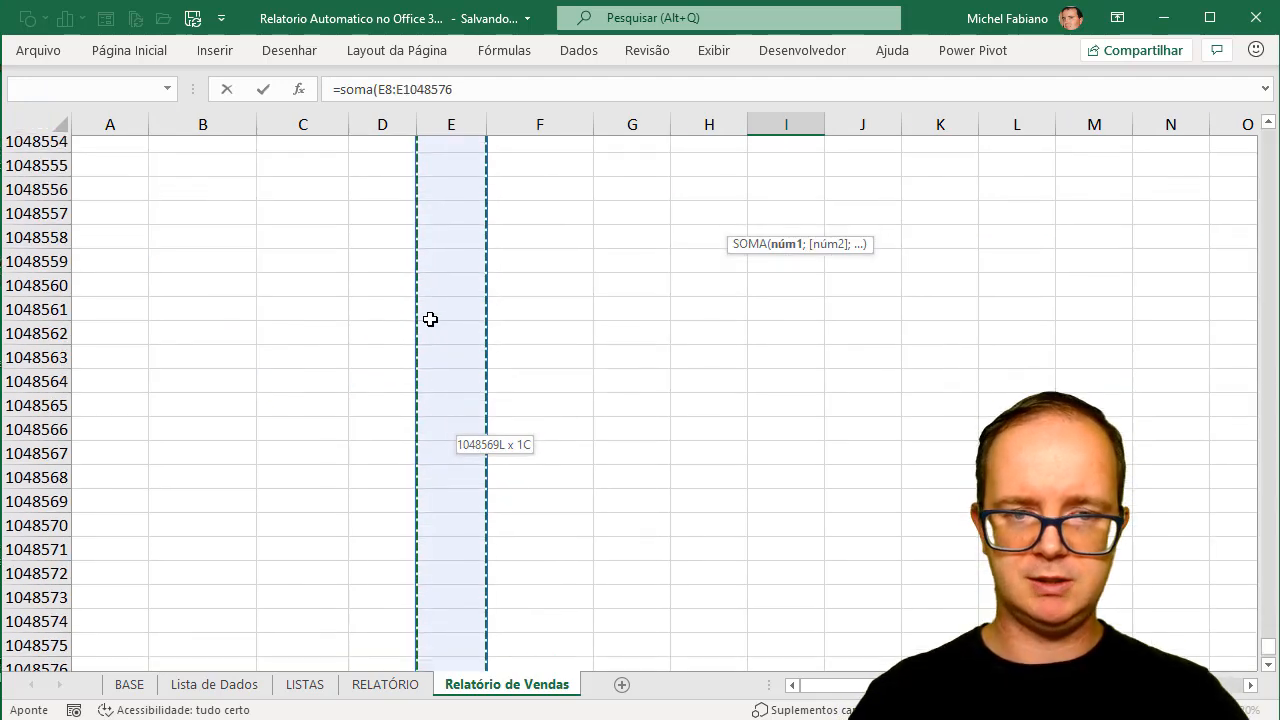
pyautogui.scroll(3, 430, 319)
pyautogui.scroll(4, 430, 319)
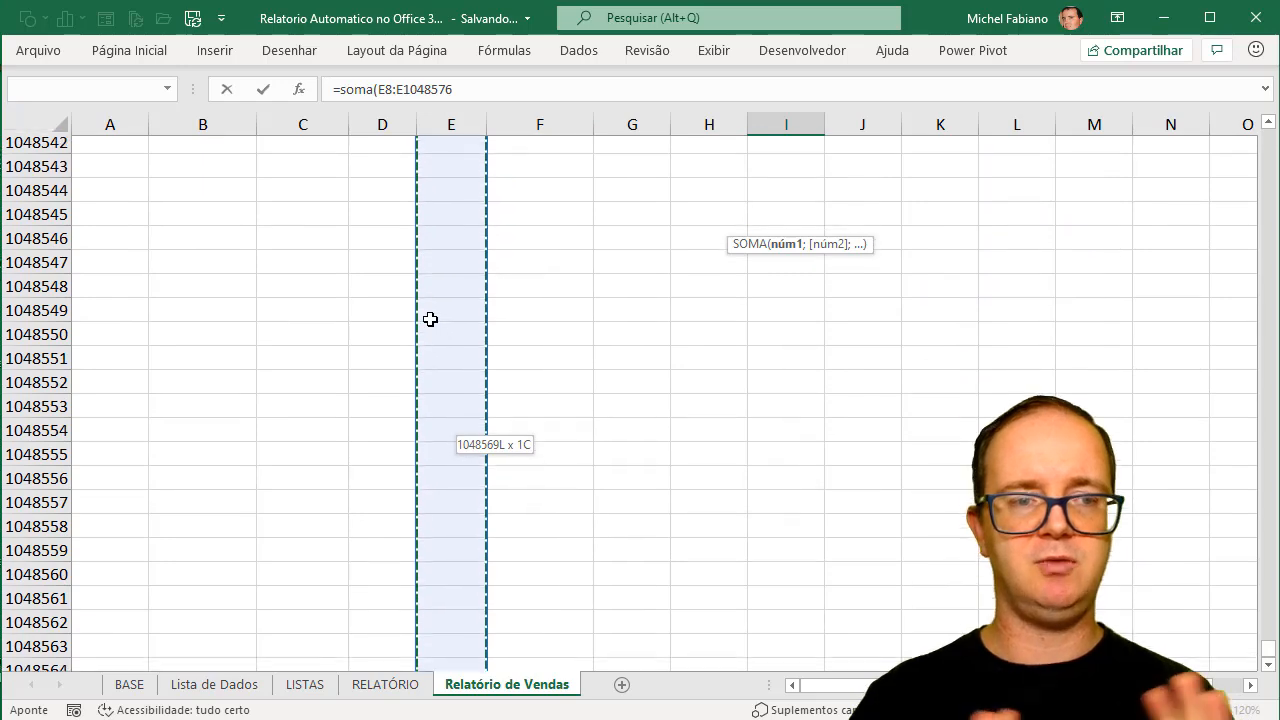
pyautogui.scroll(3, 430, 319)
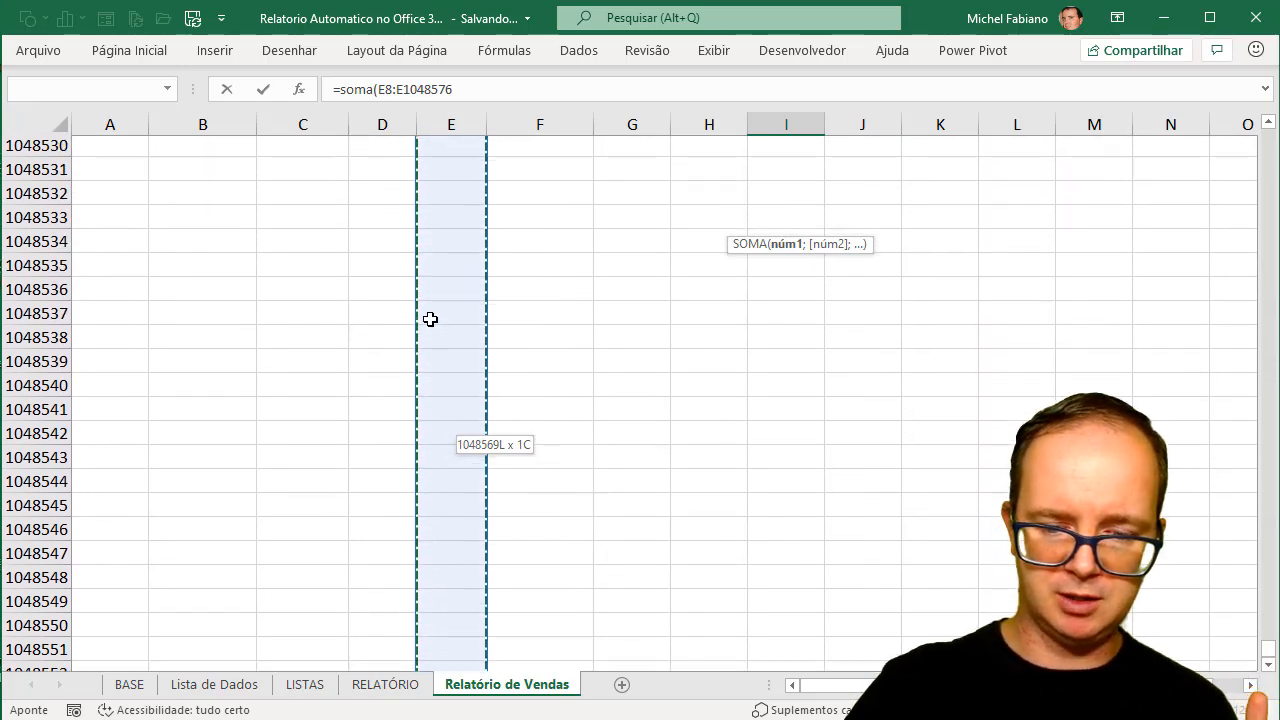
pyautogui.press('Return')
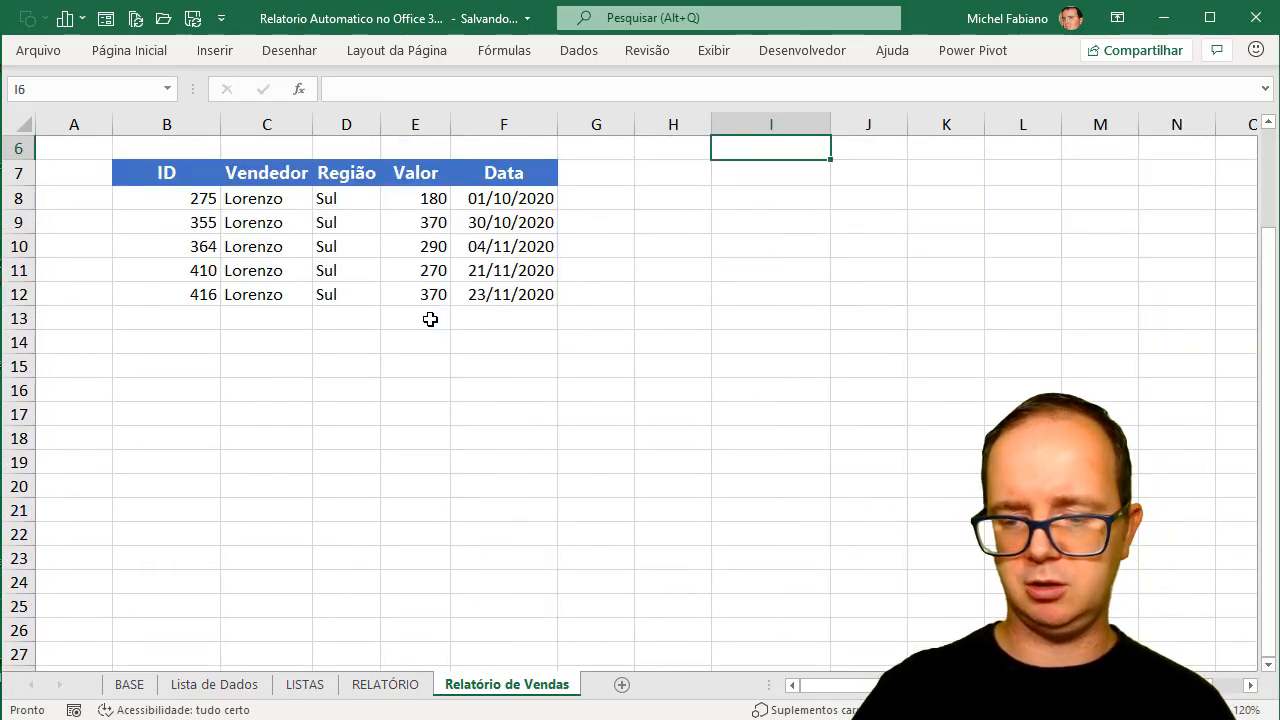
pyautogui.press('Up')
pyautogui.scroll(1, 430, 319)
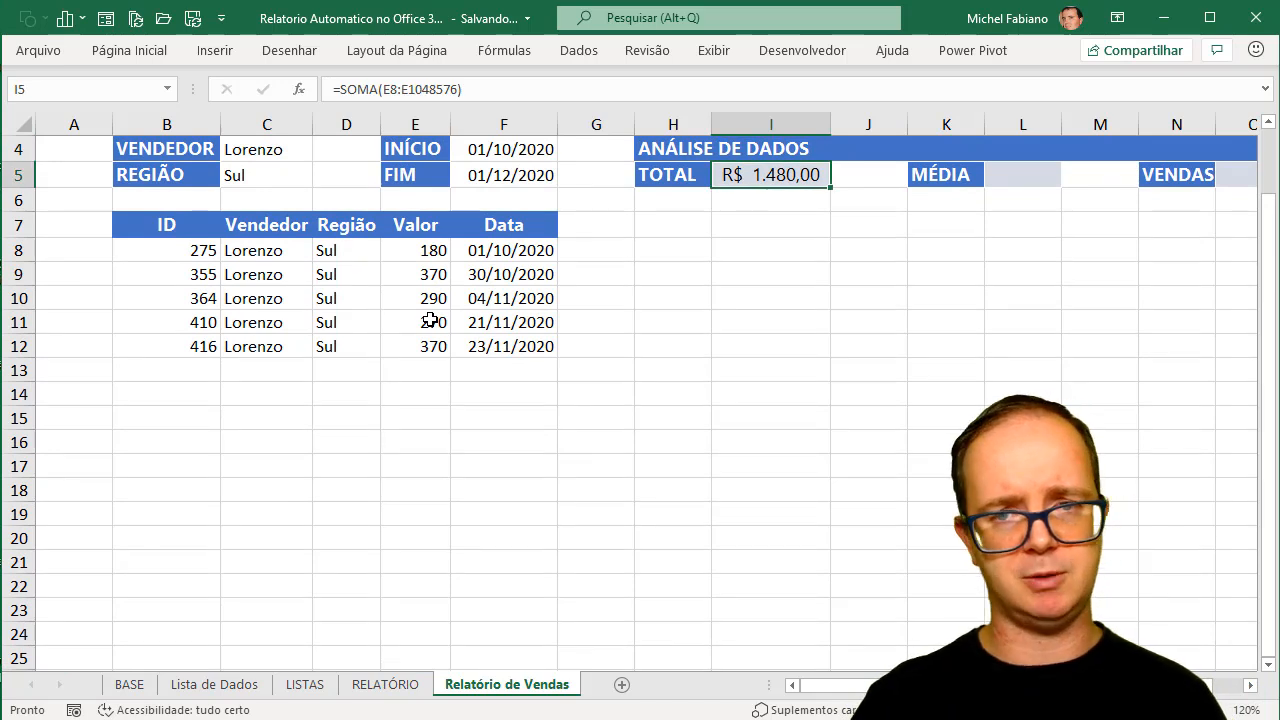
# - Enter a VENDAS formula in O5 that counts the ID column from B8 to the sheet's last row: =CONT.VALORES(B8:B1048576)
pyautogui.press('Right')
pyautogui.press('Right')
pyautogui.press('Right')
pyautogui.press('Right')
pyautogui.press('Right')
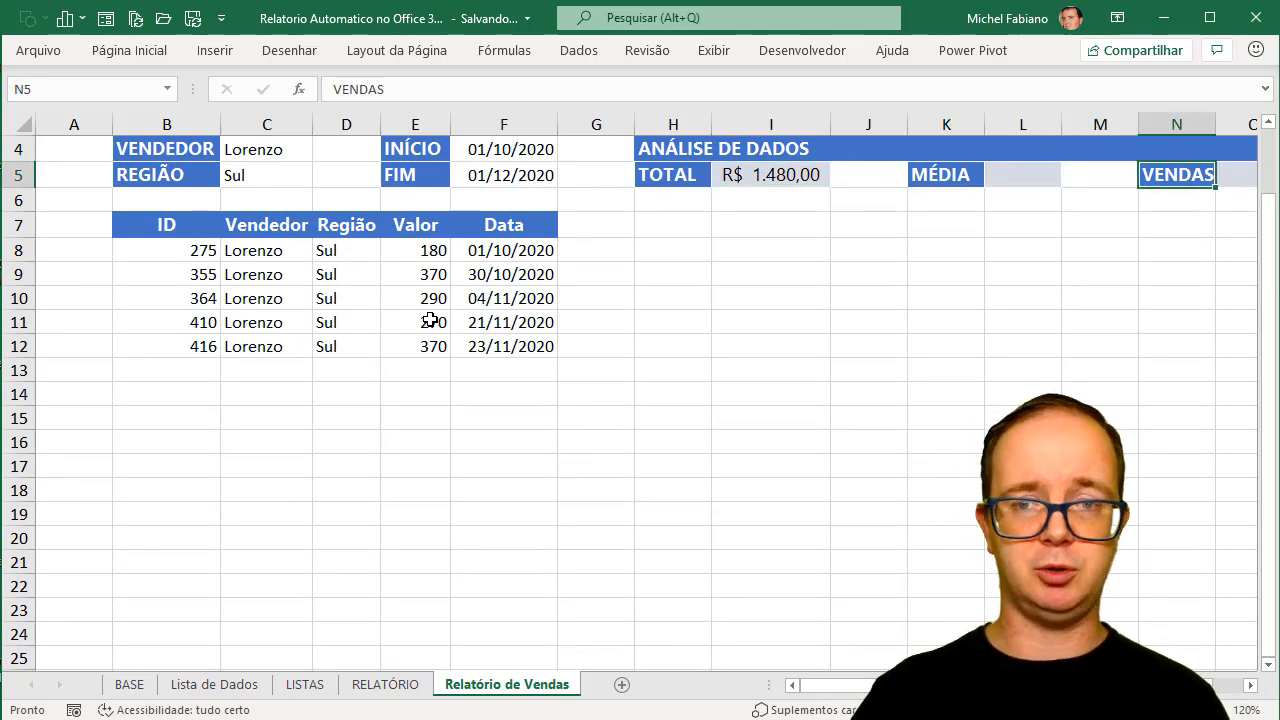
pyautogui.press('Right')
pyautogui.press('Up')
pyautogui.press('Down')
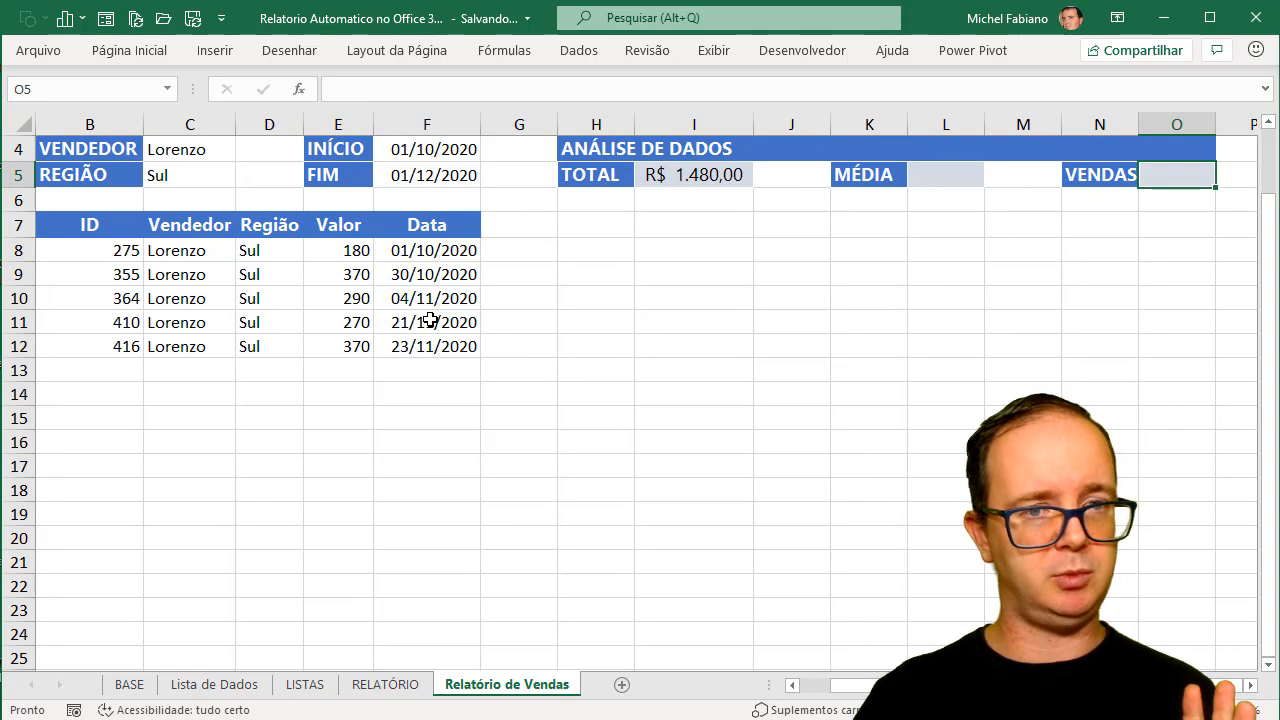
pyautogui.write('=con')
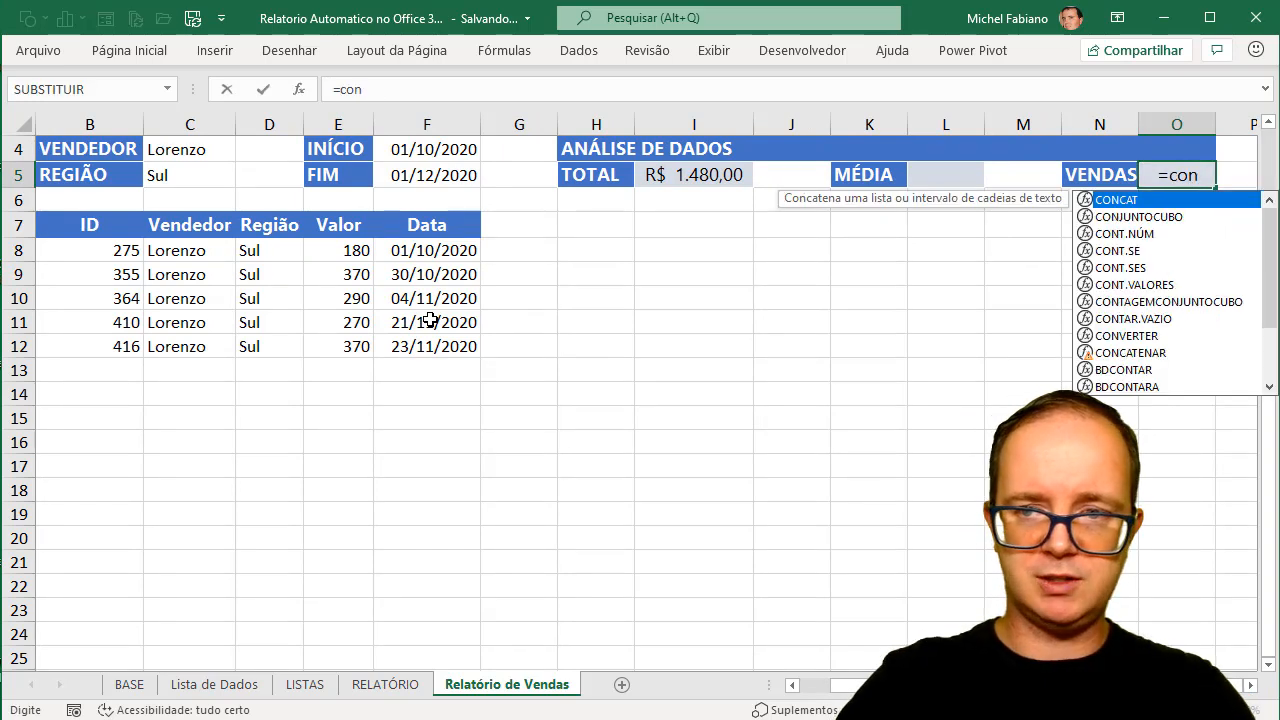
pyautogui.write('t.val')
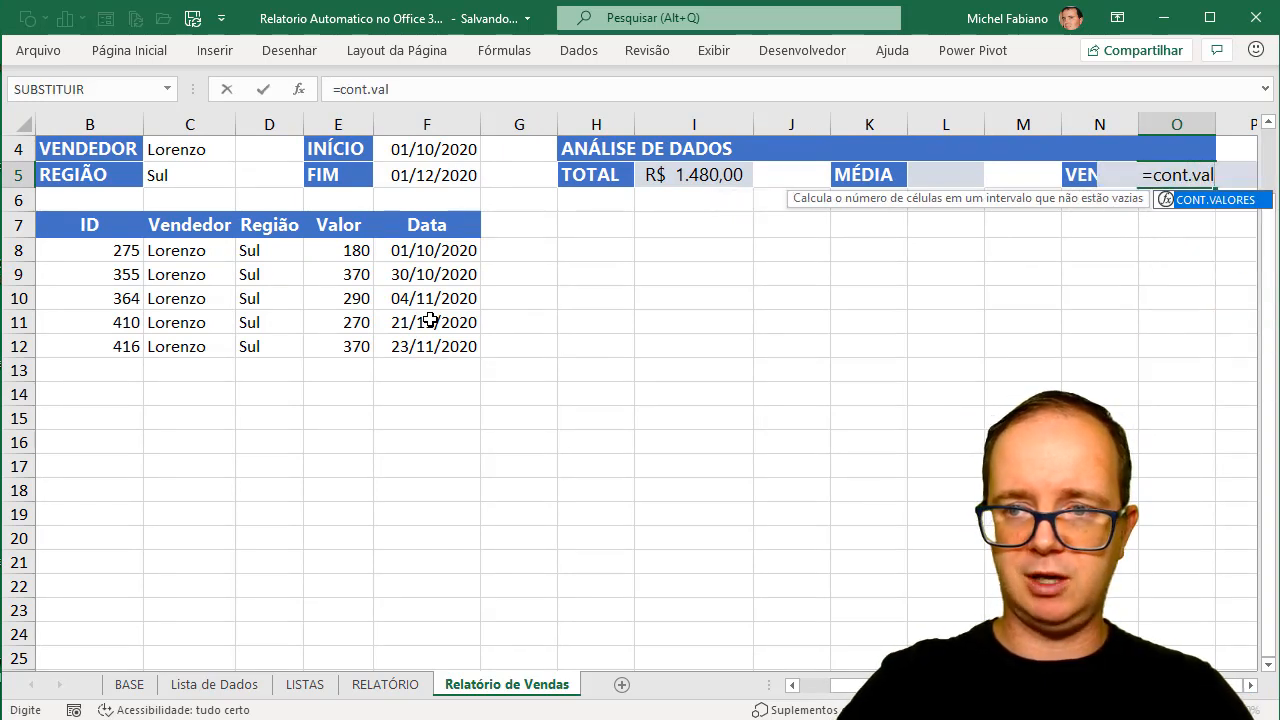
pyautogui.doubleClick(1210, 201)
pyautogui.click(93, 253)
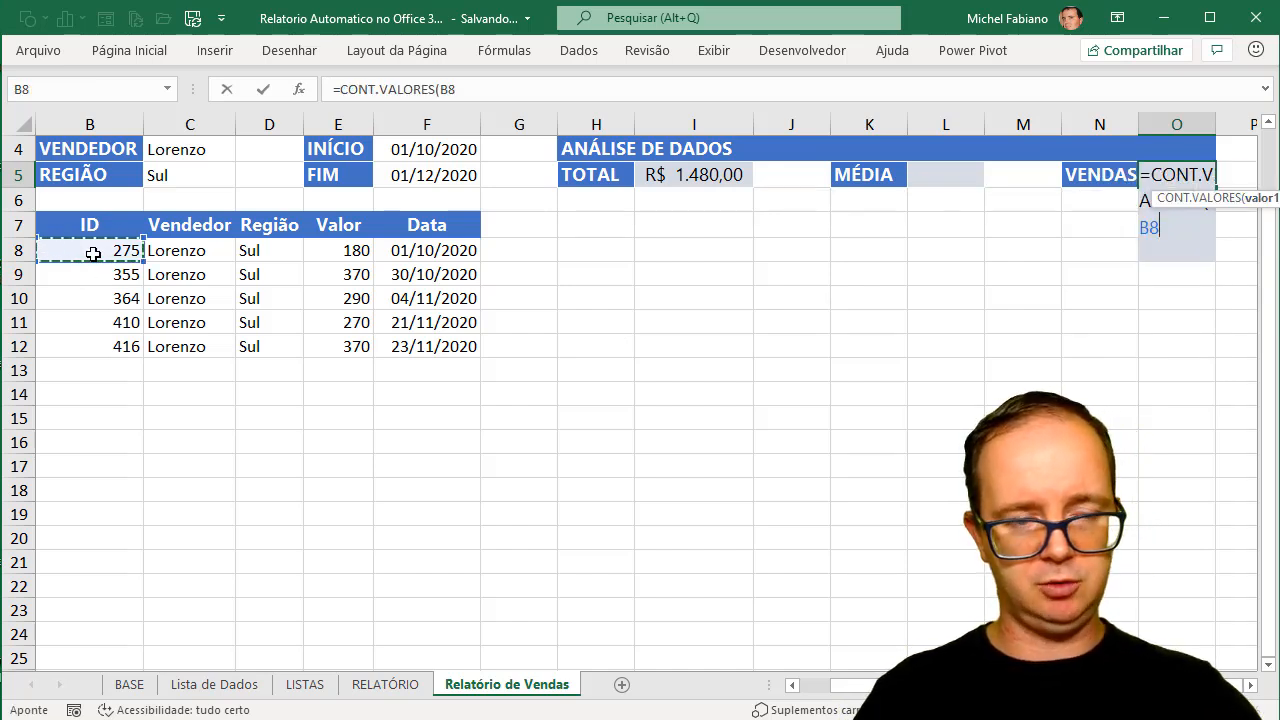
pyautogui.hotkey('ctrl', 'shift', 'Down')
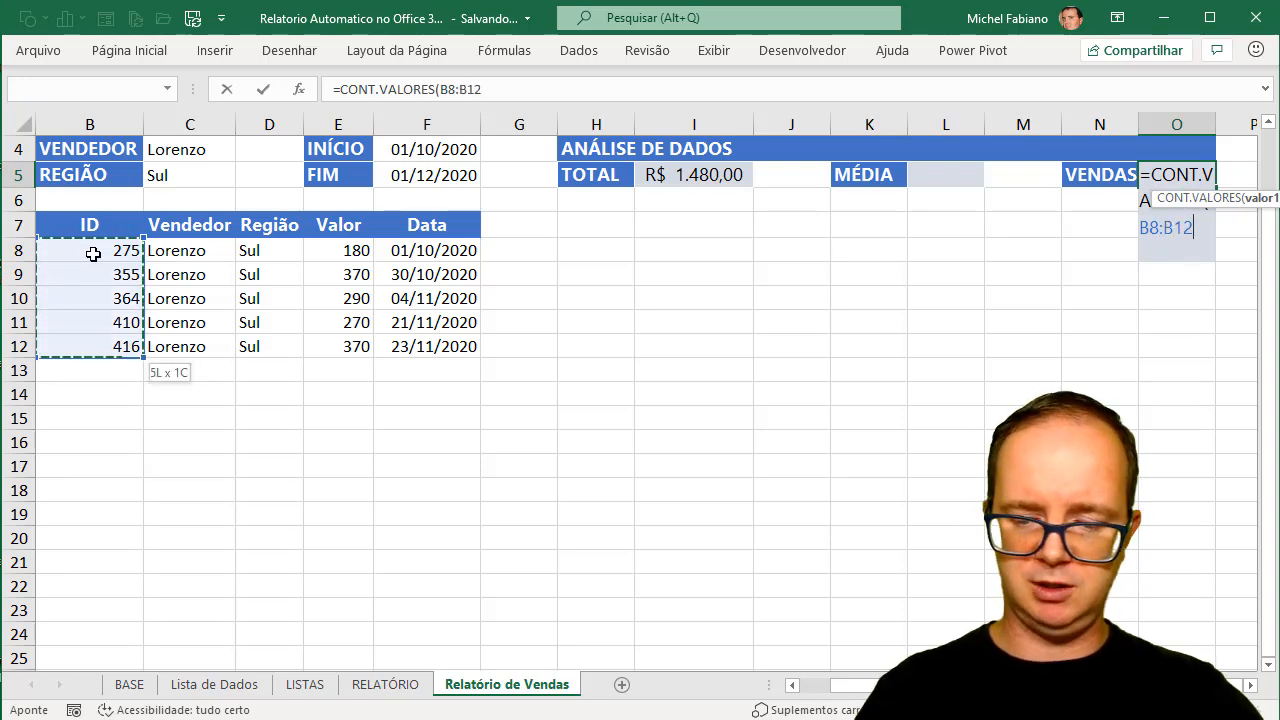
pyautogui.hotkey('ctrl', 'shift', 'Down')
pyautogui.scroll(3, 93, 254)
pyautogui.scroll(4, 93, 254)
pyautogui.write(')')
pyautogui.press('Return')
pyautogui.press('Up')
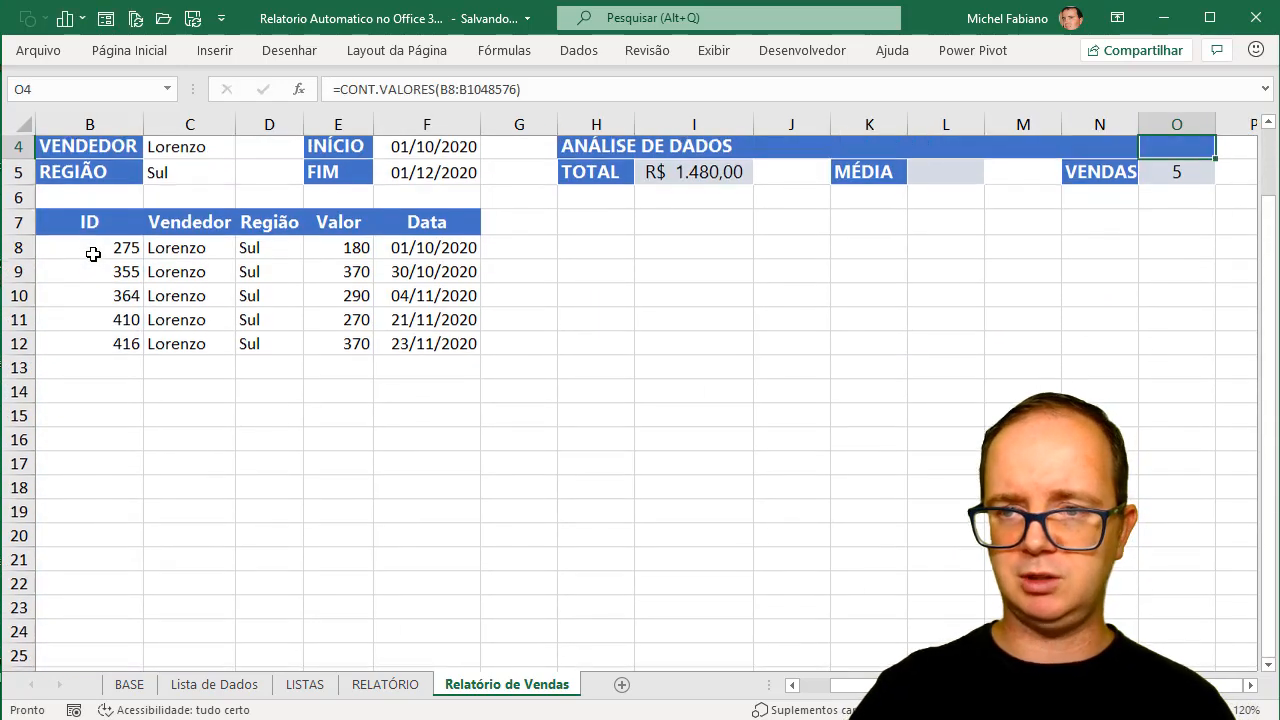
# - Enter the MÉDIA formula =I5/O5 in L5, dividing the sales total by the number of sales
pyautogui.press('Left')
pyautogui.press('Left')
pyautogui.press('Left')
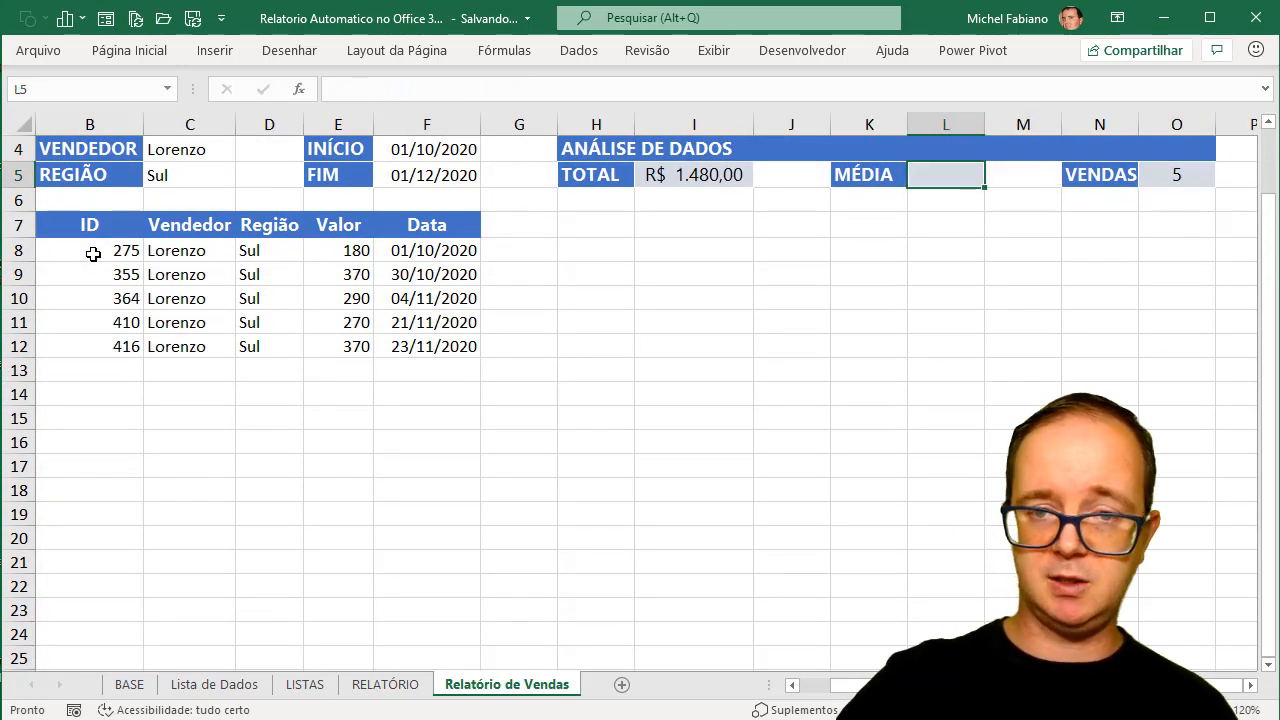
pyautogui.write('=')
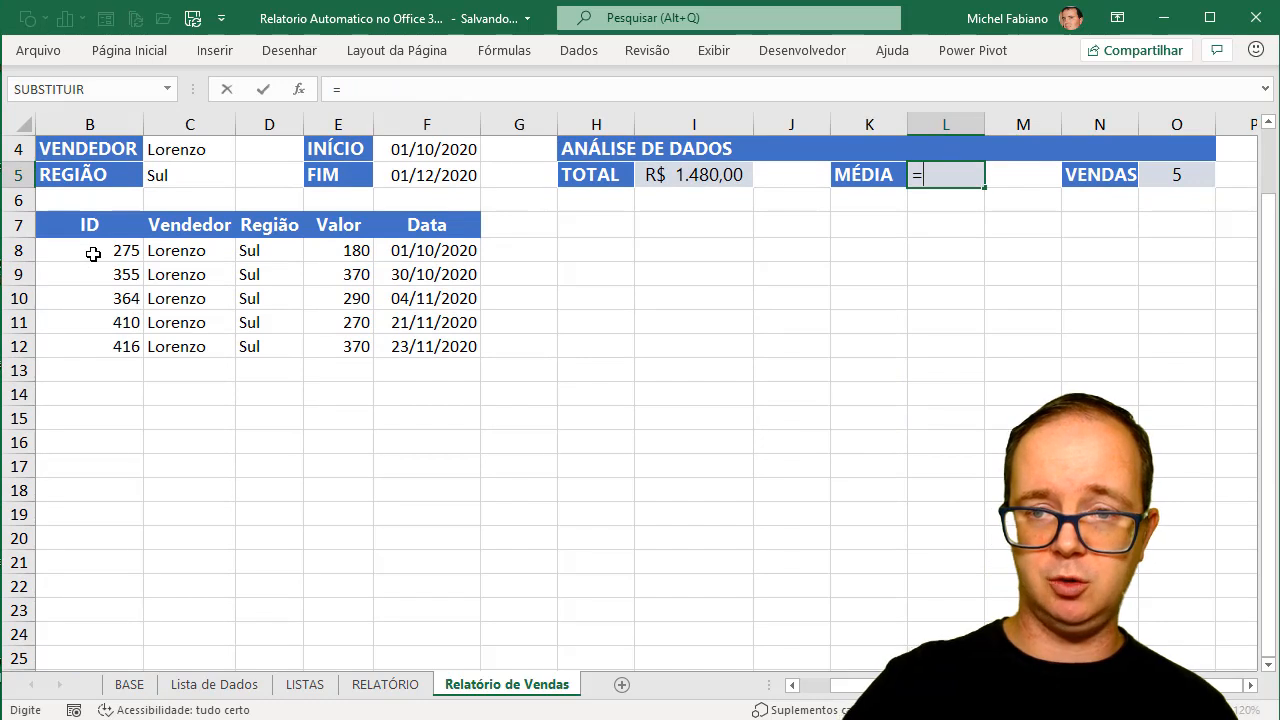
pyautogui.click(717, 175)
pyautogui.write('/')
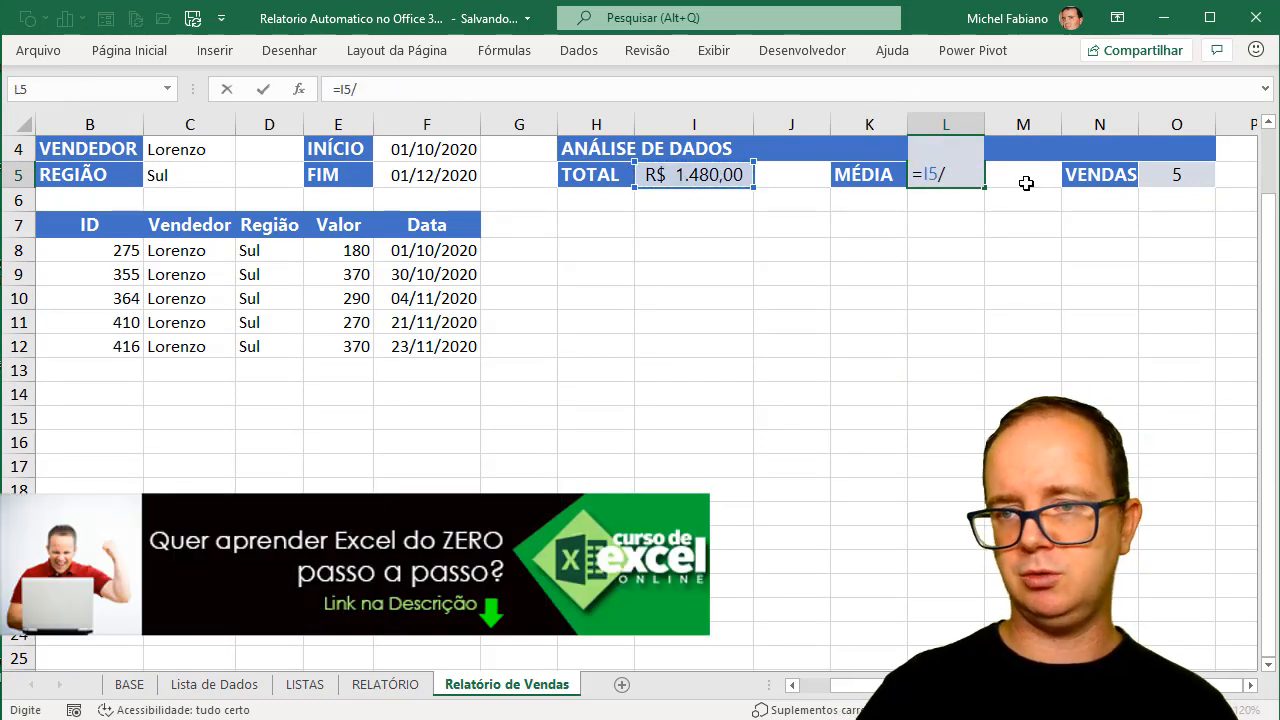
pyautogui.click(1170, 175)
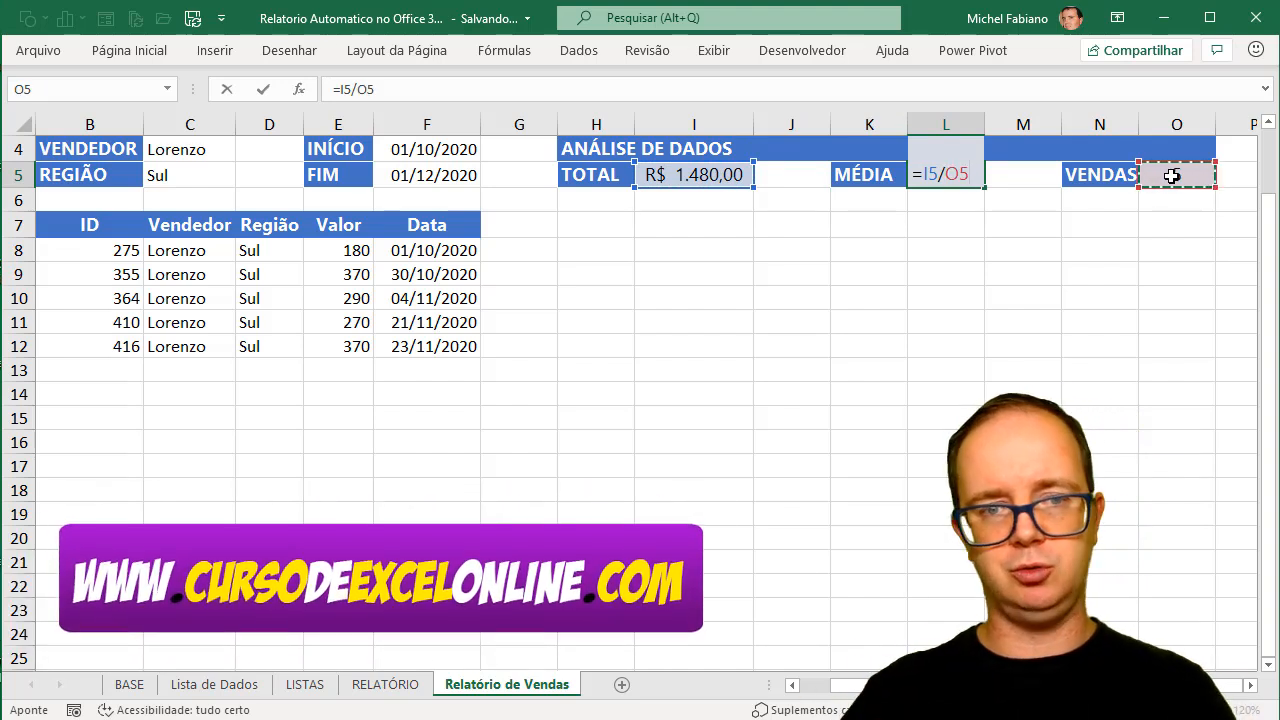
pyautogui.press('Return')
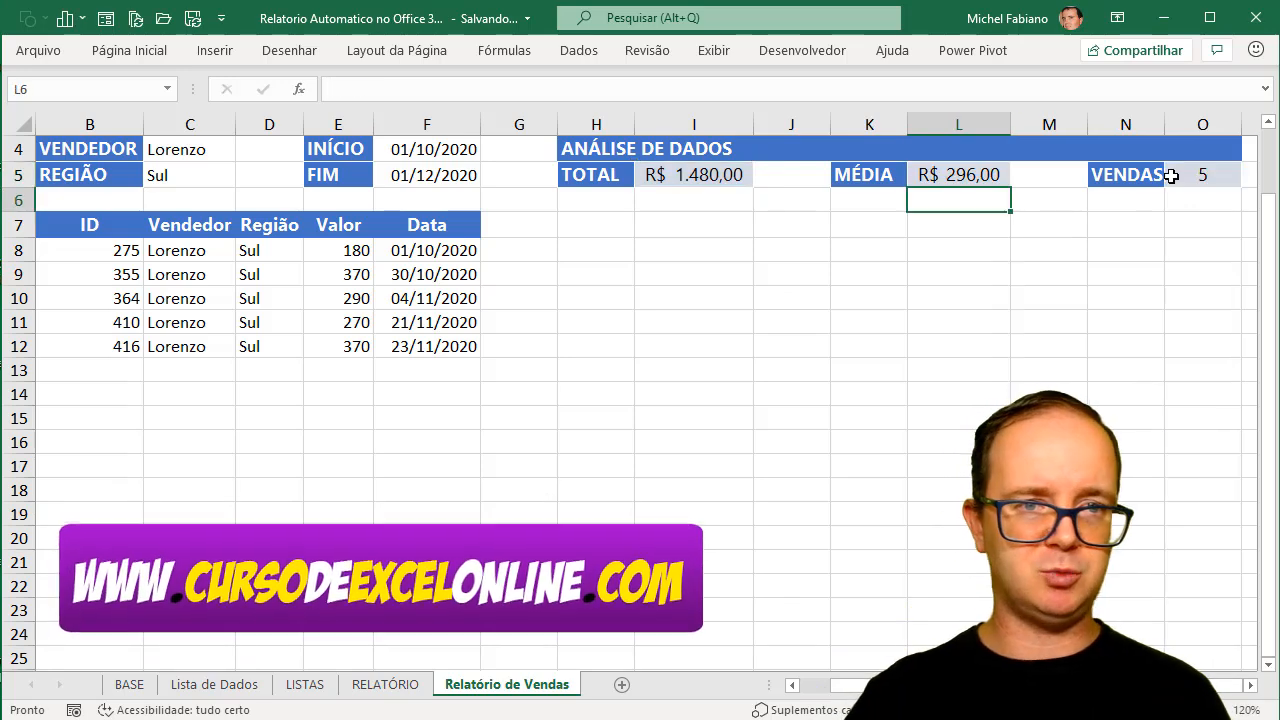
# - Examine the filled-in ANÁLISE DE DADOS block and select L5 to check its MÉDIA formula
pyautogui.press('Left')
pyautogui.press('Up')
pyautogui.press('Up')
pyautogui.press('Up')
pyautogui.press('Up')
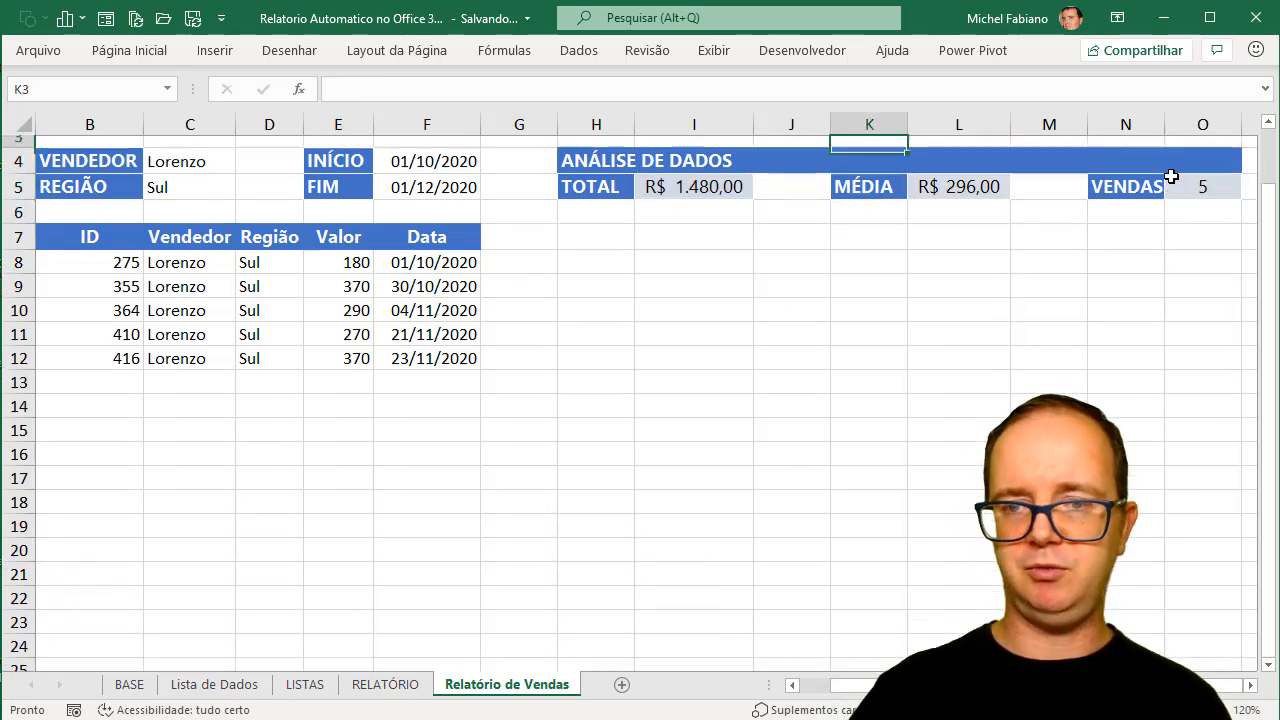
pyautogui.press('Down')
pyautogui.press('Down')
pyautogui.press('Down')
pyautogui.press('Right')
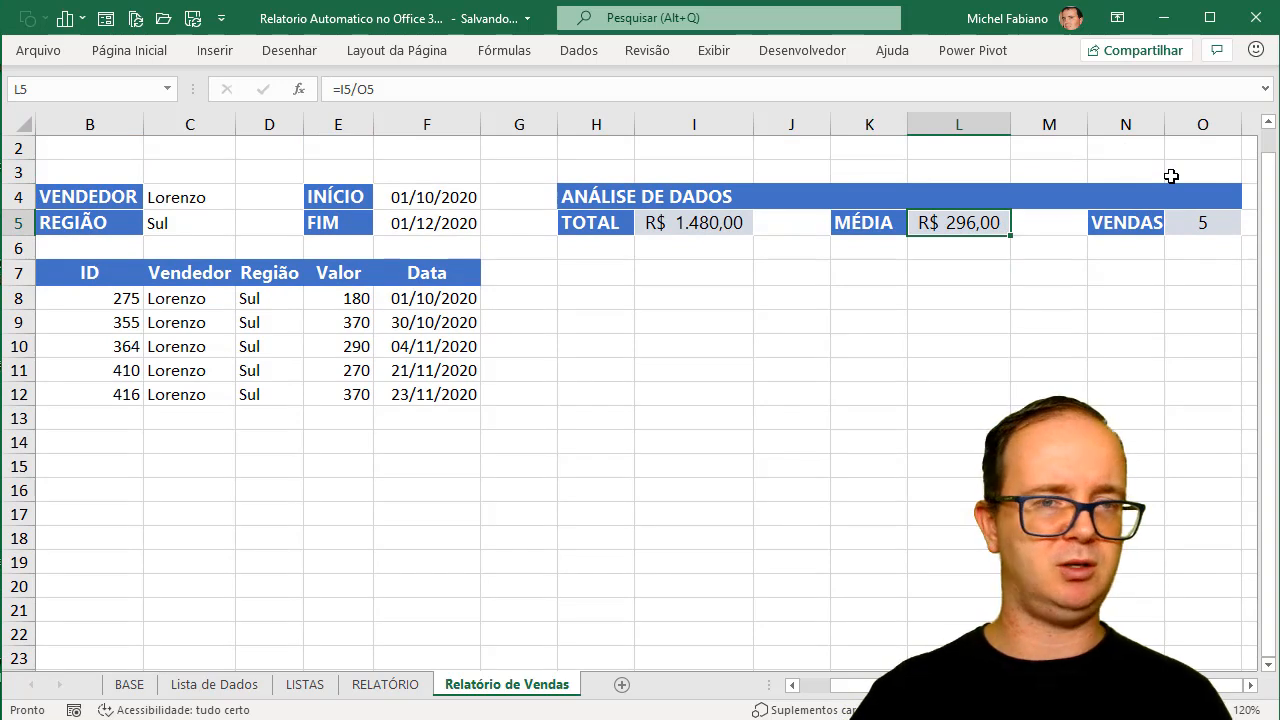
# - Set the font of the entire Relatório de Vendas sheet to Segoe UI
pyautogui.press('Left')
pyautogui.press('Left')
pyautogui.press('Left')
pyautogui.press('Left')
pyautogui.press('Left')
pyautogui.press('Left')
pyautogui.press('Left')
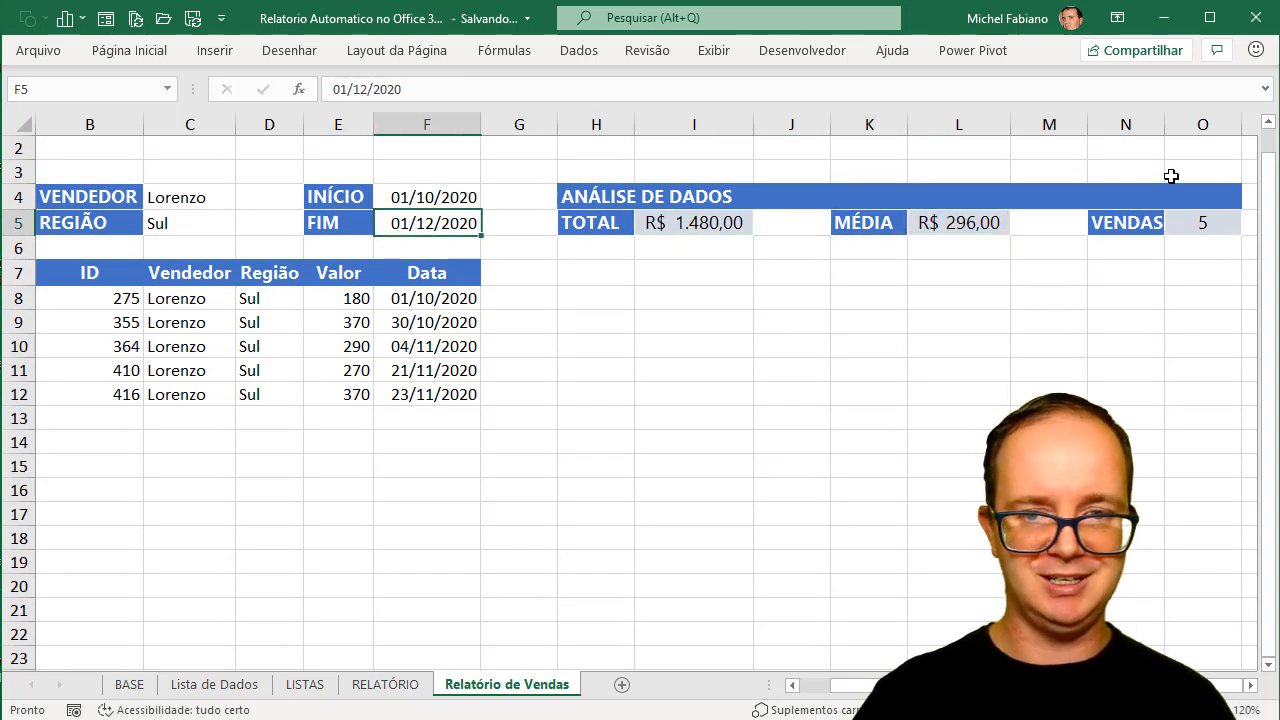
pyautogui.press('Left')
pyautogui.press('Left')
pyautogui.press('Left')
pyautogui.press('Left')
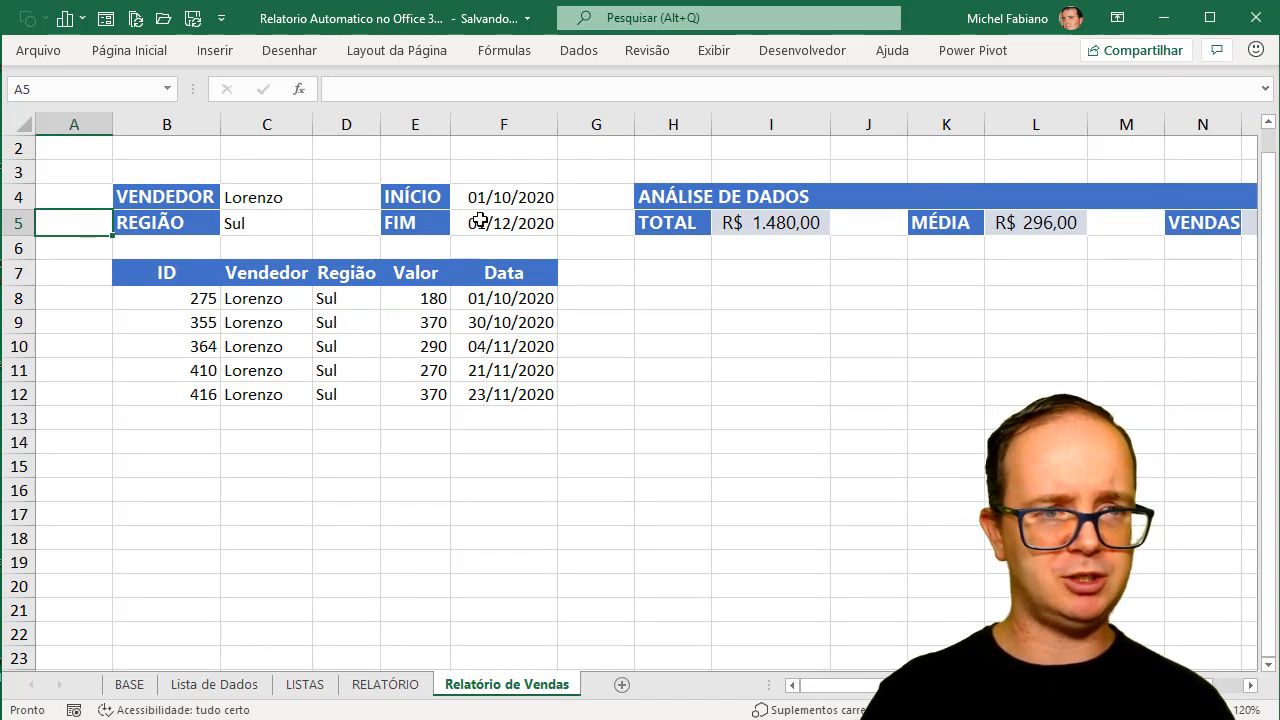
pyautogui.click(19, 124)
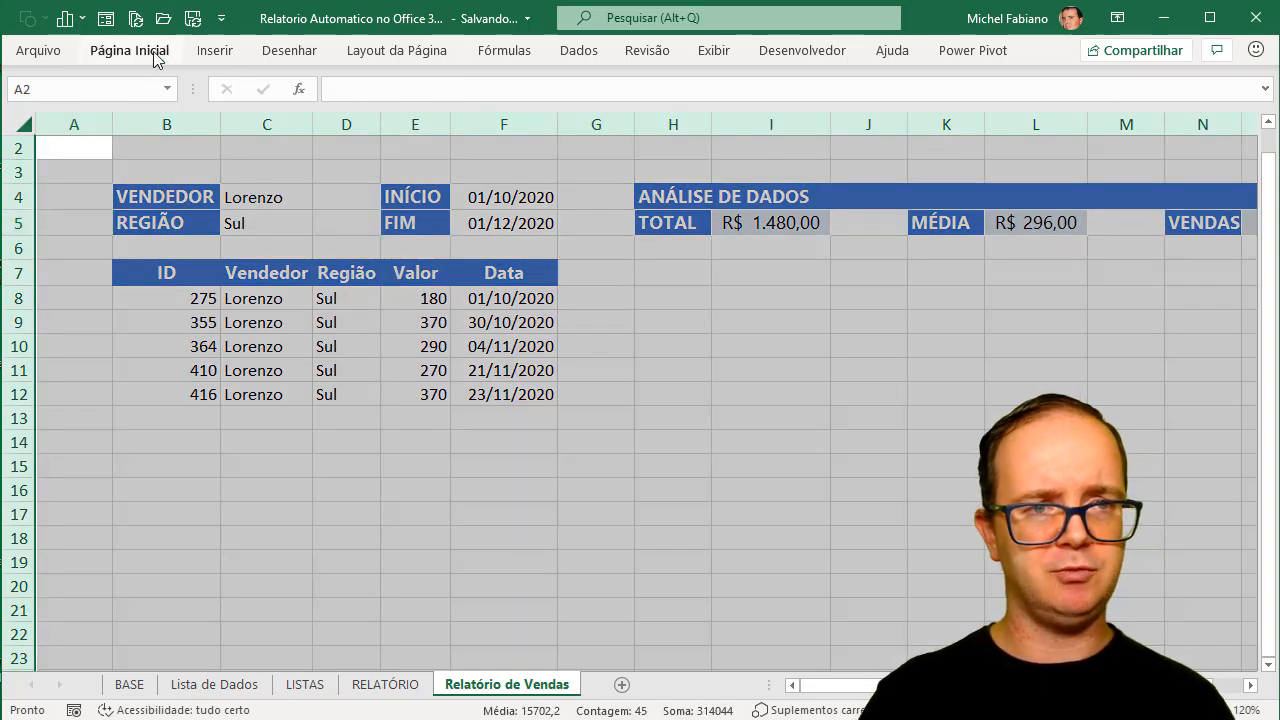
pyautogui.click(152, 55)
pyautogui.click(188, 86)
pyautogui.write('Segoe UI')
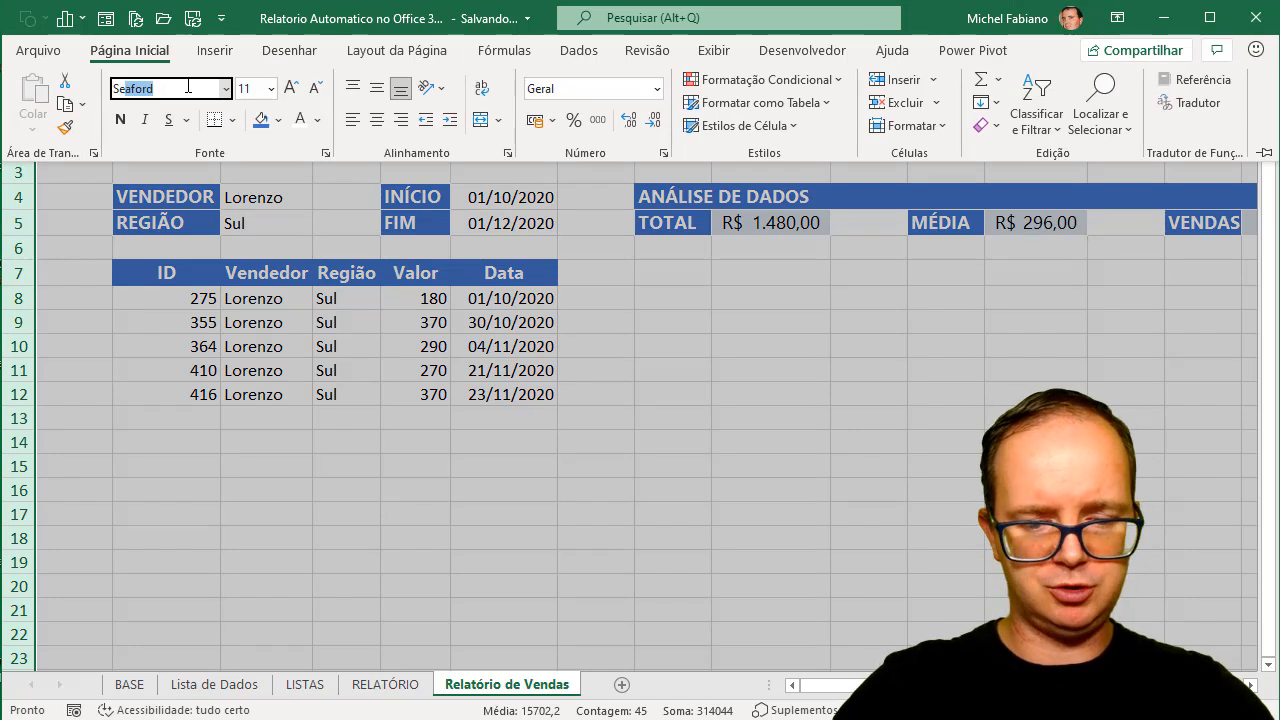
pyautogui.press('Return')
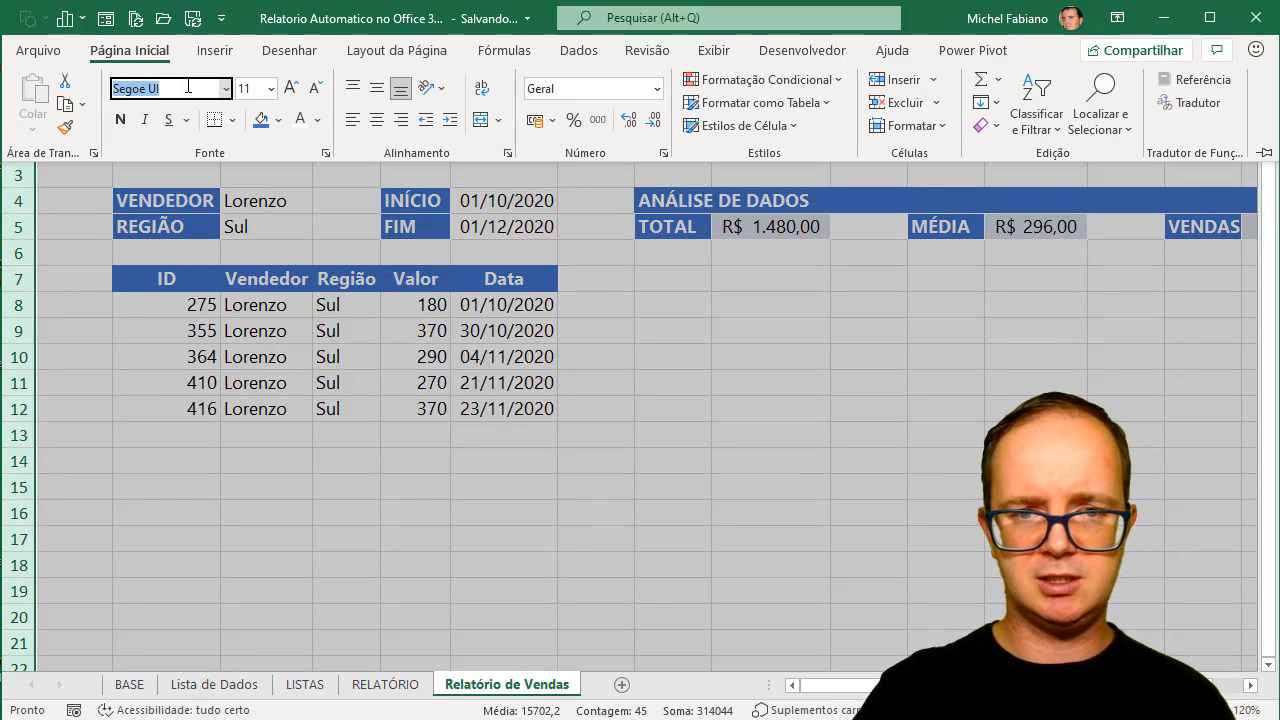
pyautogui.press('Escape')
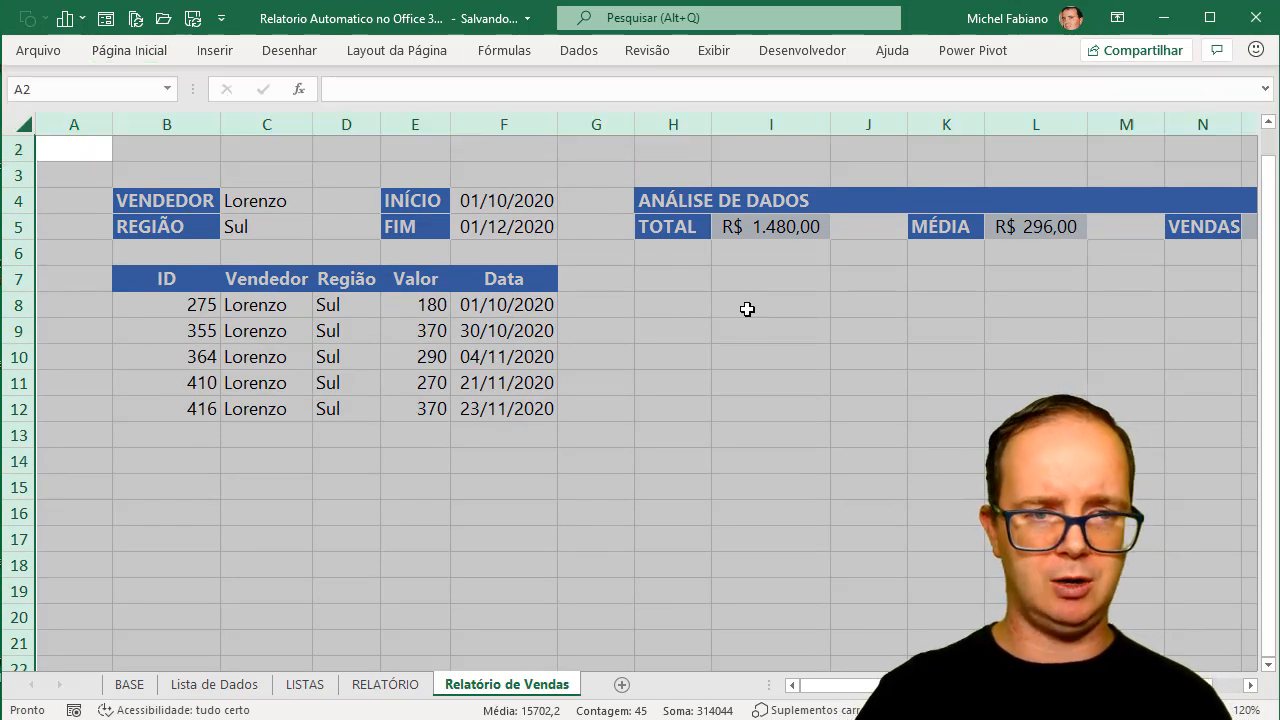
# - Format every row from row 8 down with font size 10 and centre its contents vertically and horizontally
pyautogui.click(174, 309)
pyautogui.click(24, 307)
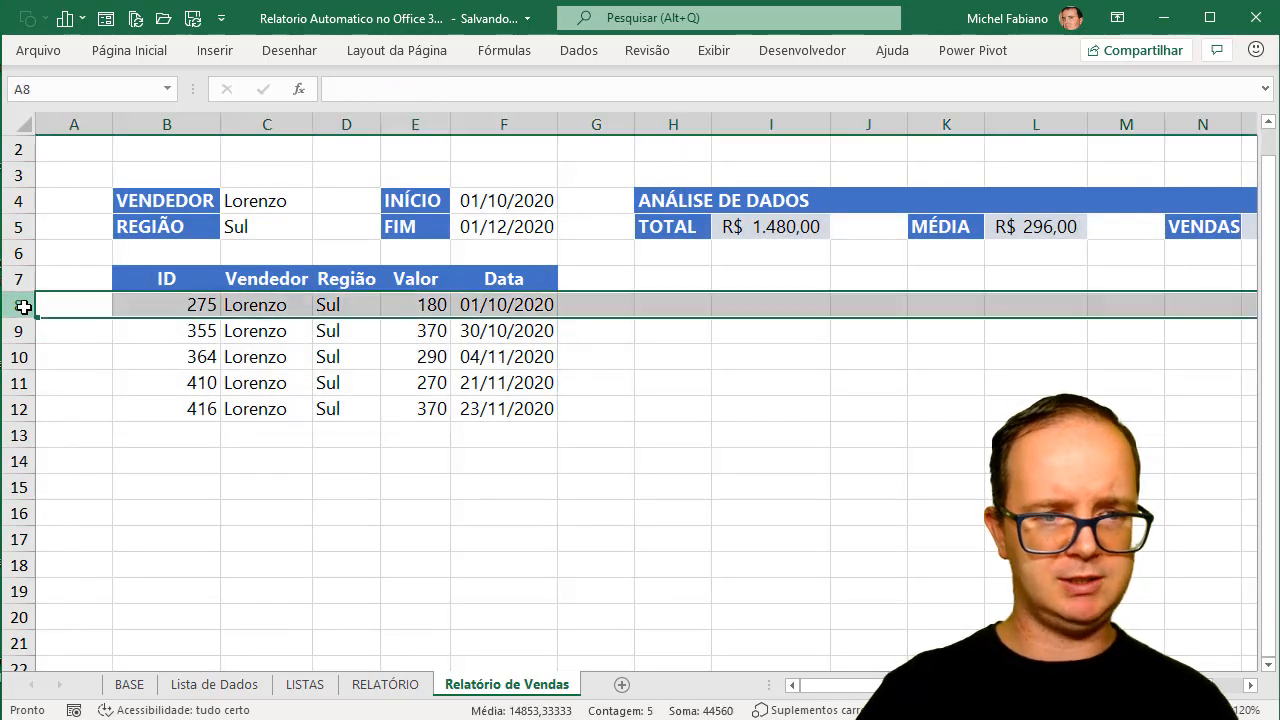
pyautogui.hotkey('ctrl', 'shift', 'Down')
pyautogui.scroll(2, 14, 305)
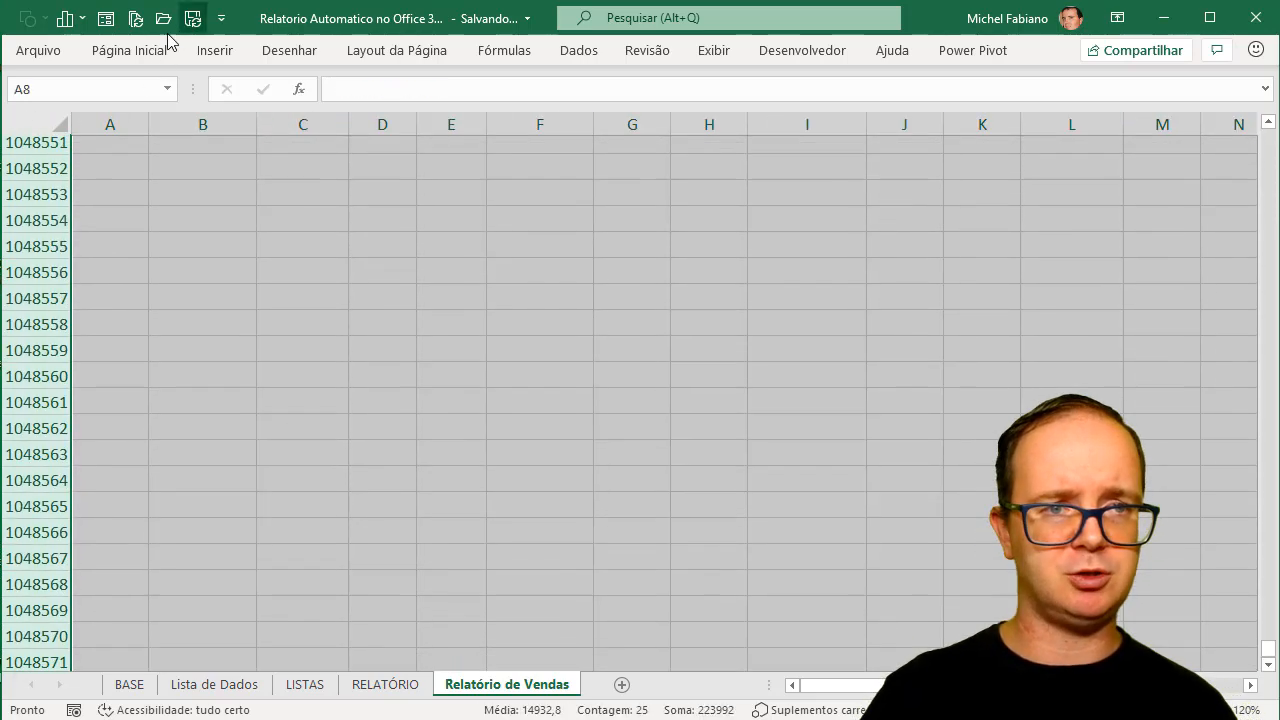
pyautogui.click(155, 50)
pyautogui.click(314, 88)
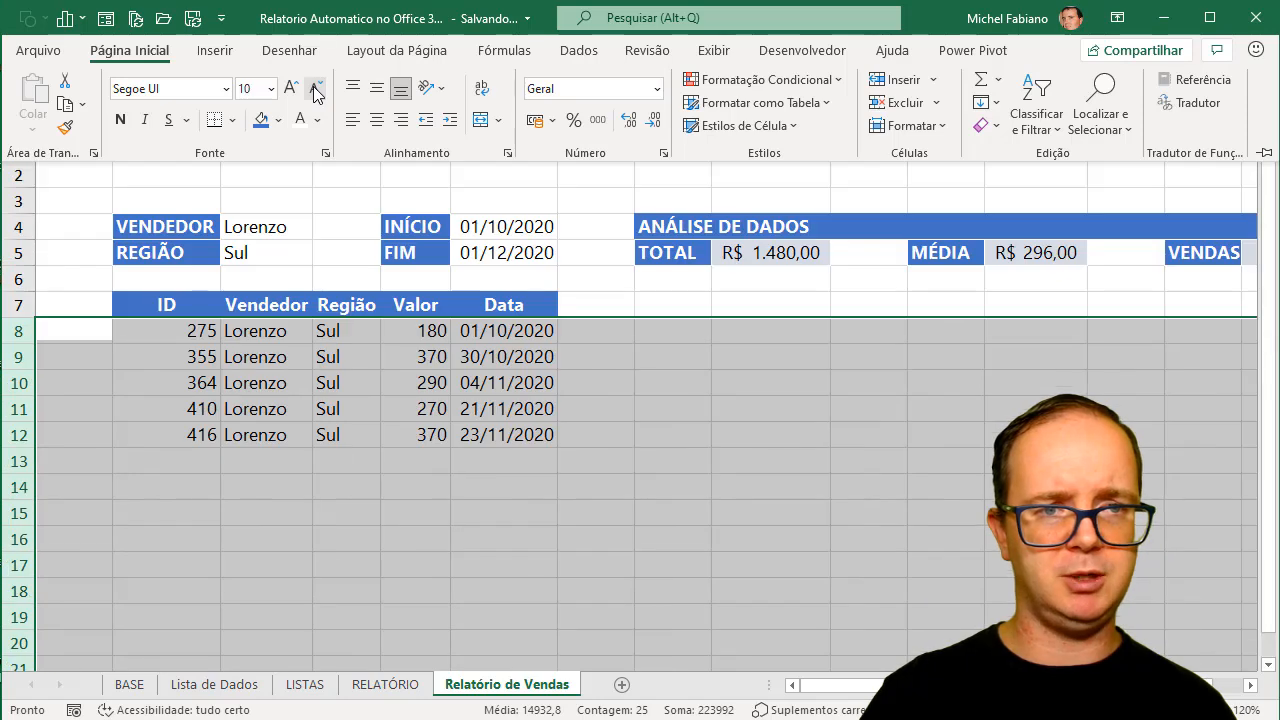
pyautogui.click(386, 88)
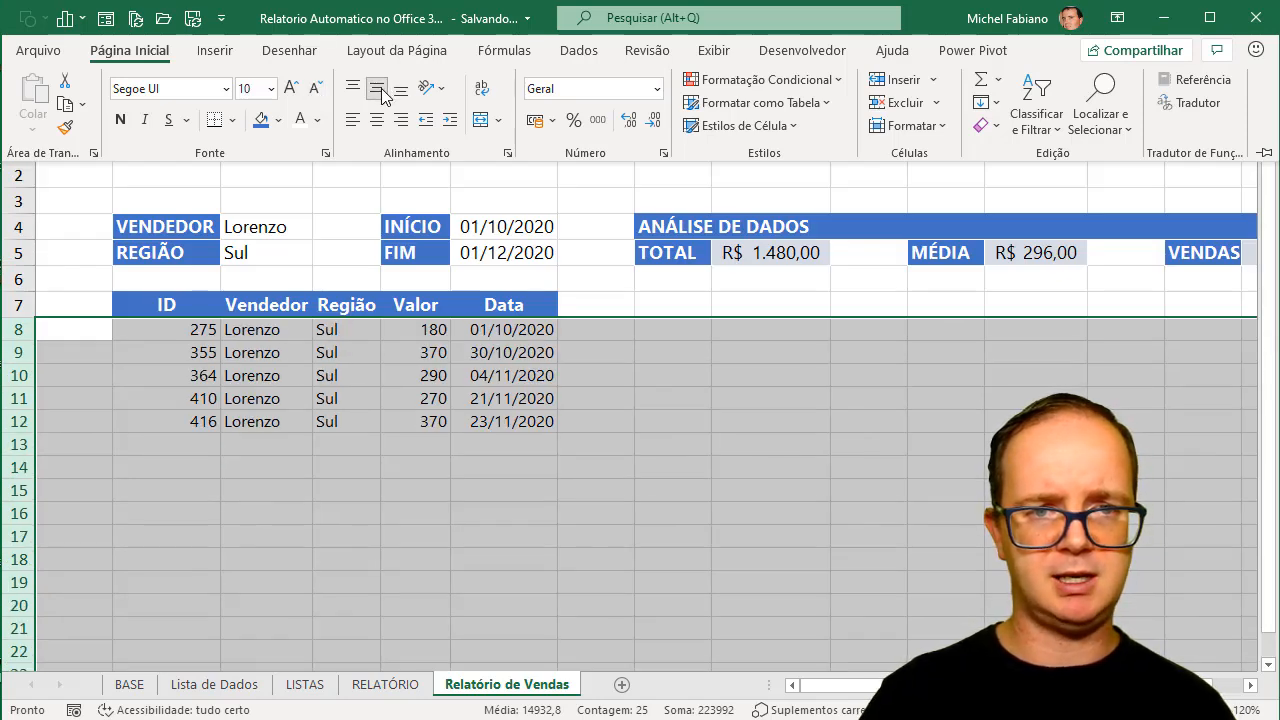
pyautogui.click(381, 128)
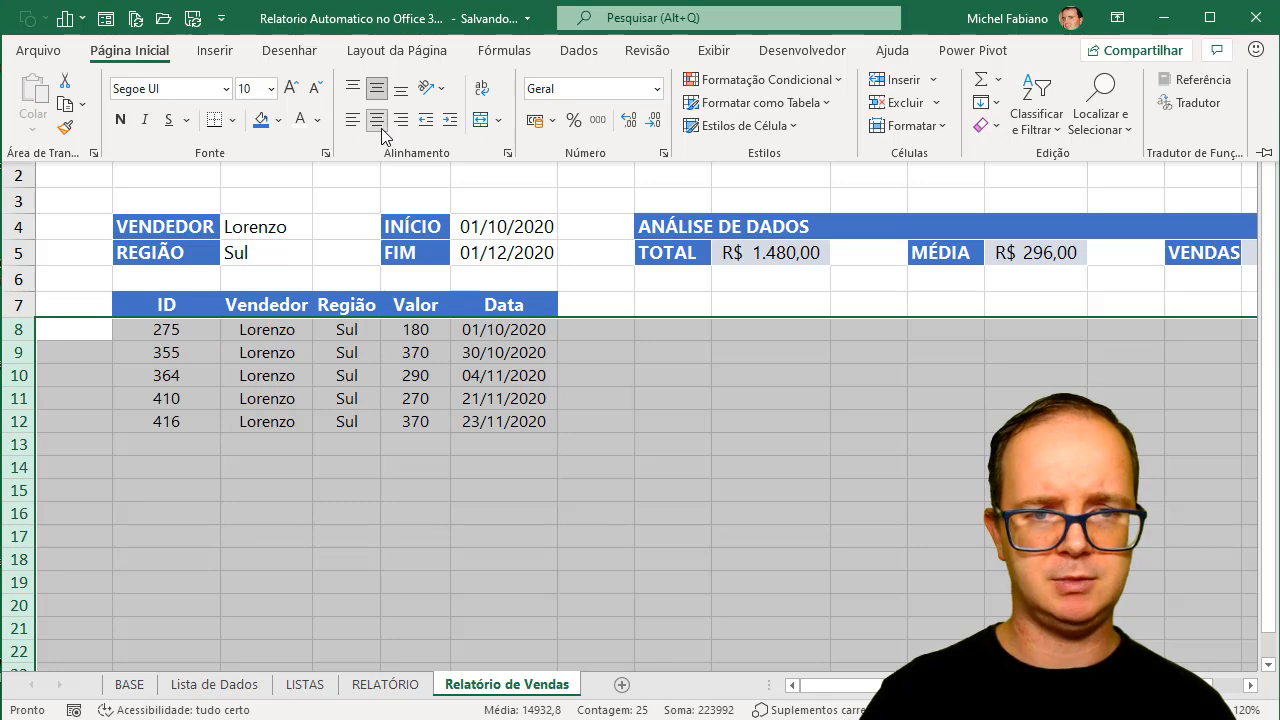
# - Apply the accounting currency format (R$) to the Valor column from E7 down to the sheet's last row
pyautogui.click(424, 336)
pyautogui.rightClick(423, 334)
pyautogui.click(409, 305)
pyautogui.click(409, 305)
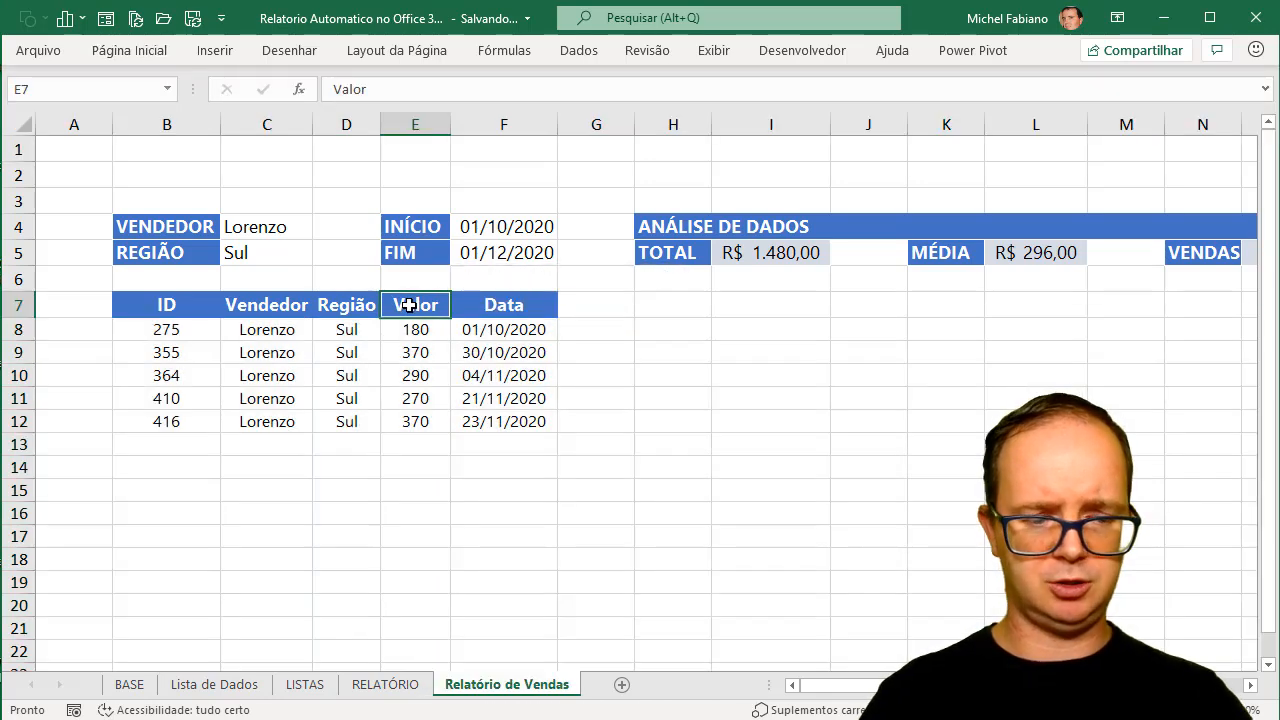
pyautogui.hotkey('ctrl', 'shift', 'Down')
pyautogui.hotkey('ctrl', 'shift', 'Down')
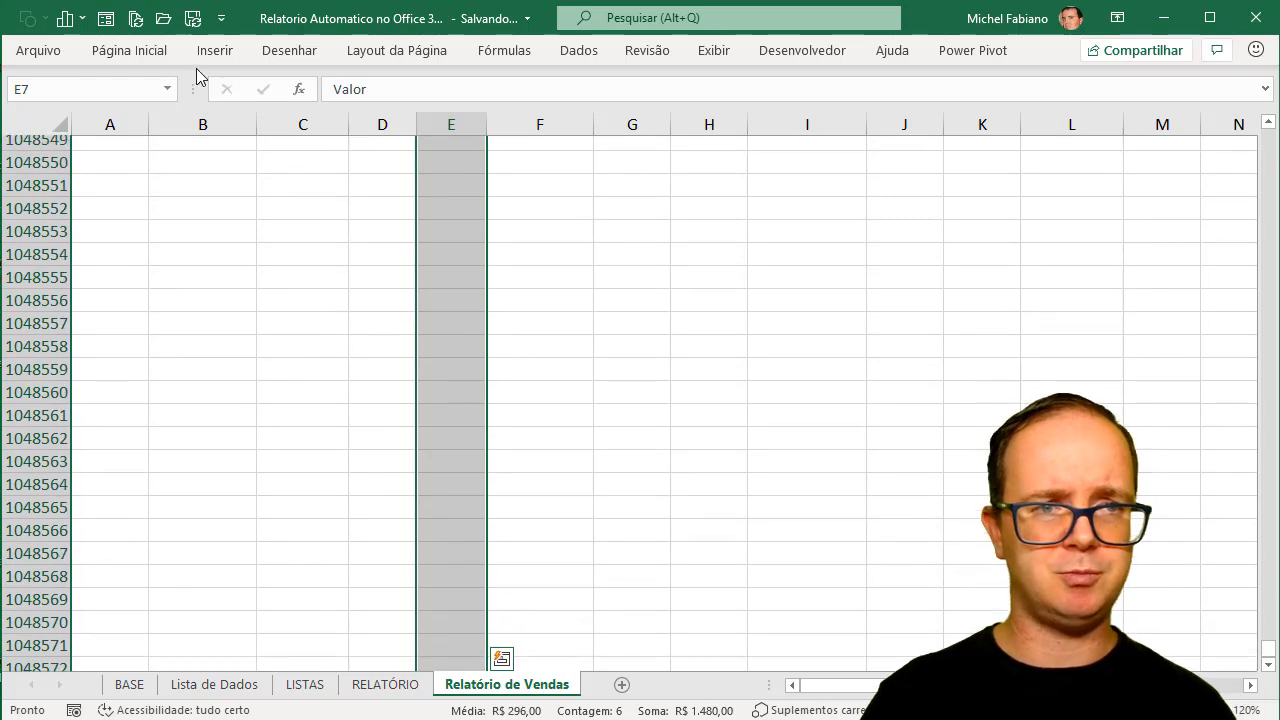
pyautogui.click(160, 52)
pyautogui.click(534, 127)
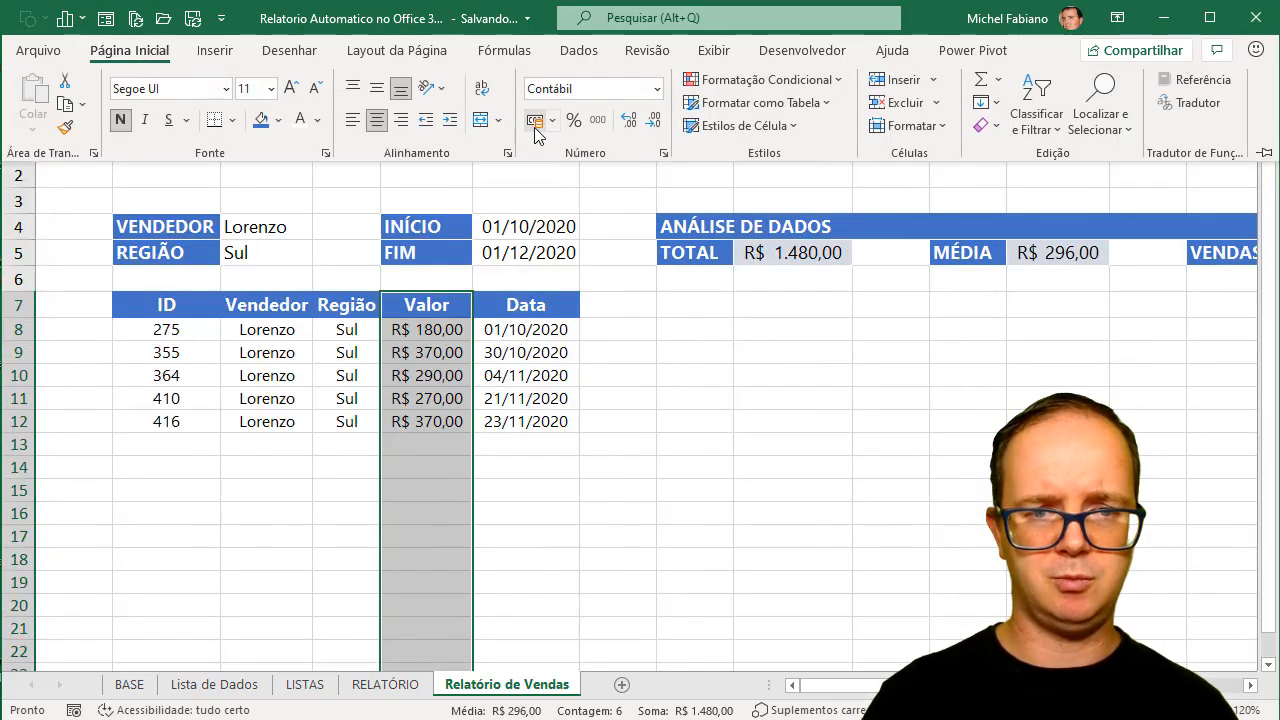
pyautogui.click(563, 372)
pyautogui.click(563, 372)
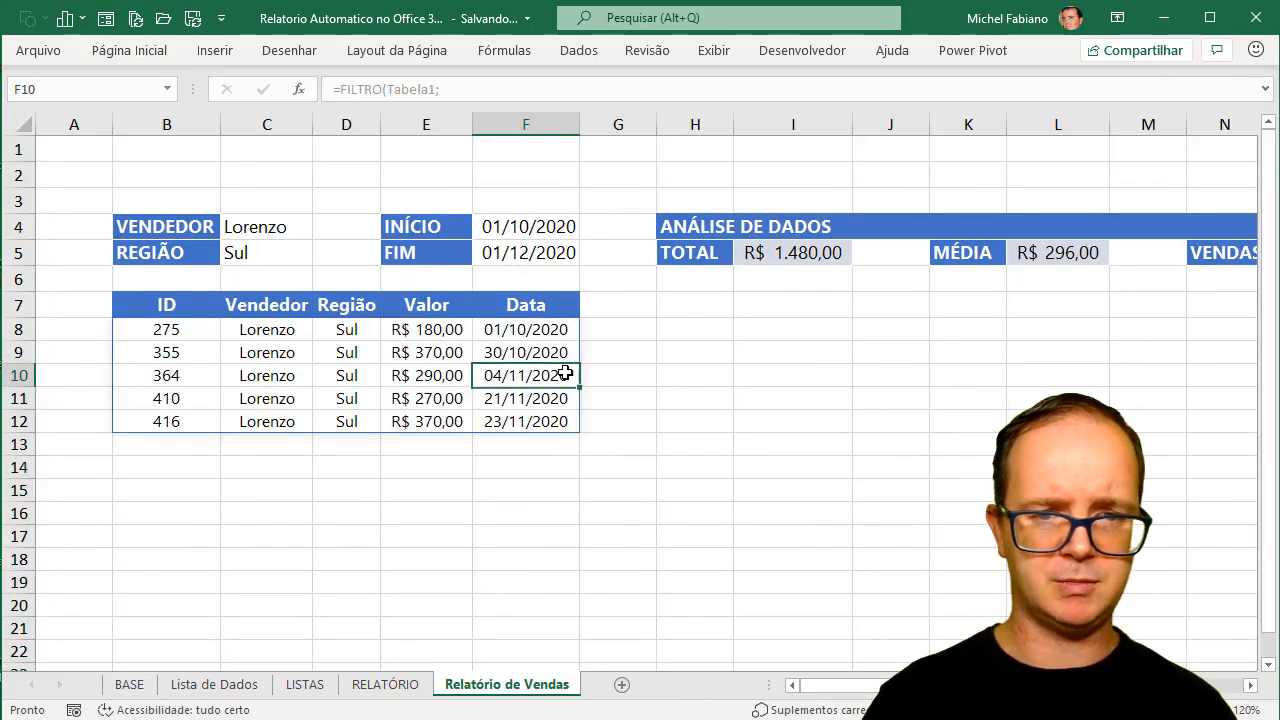
pyautogui.click(665, 394)
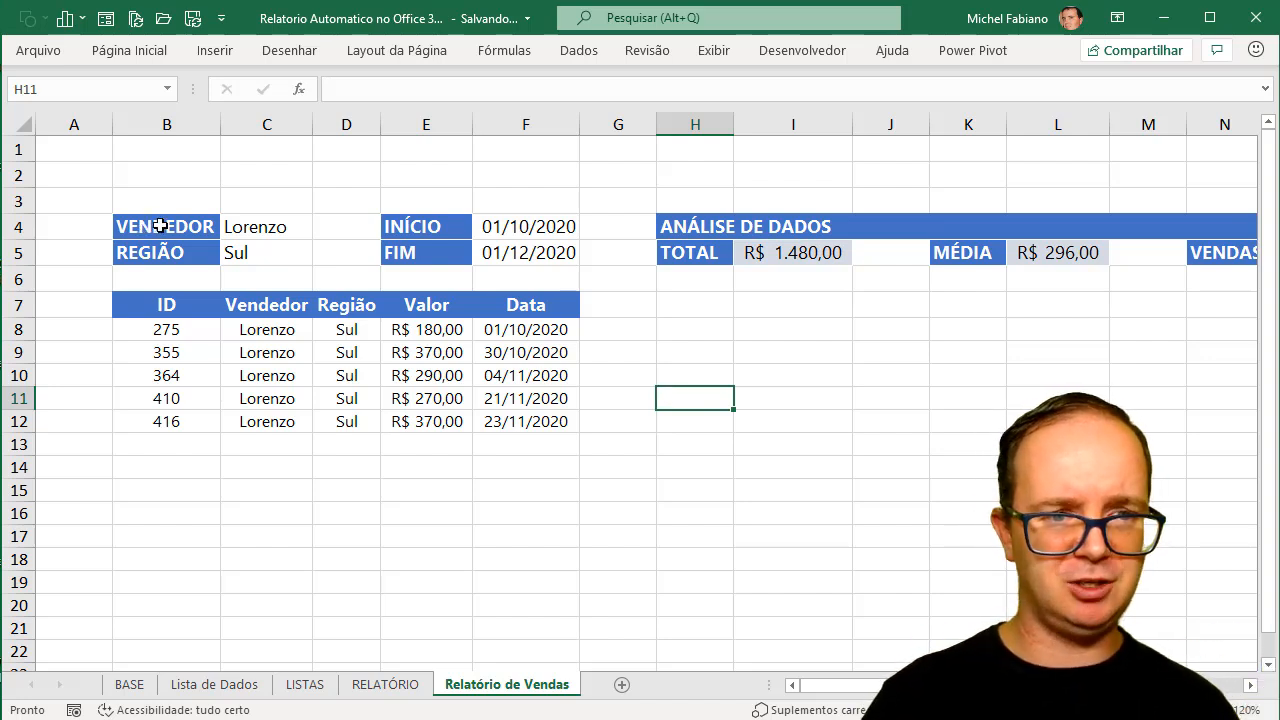
# - Fill all of row 2 with the same blue as the header cells
pyautogui.click(20, 176)
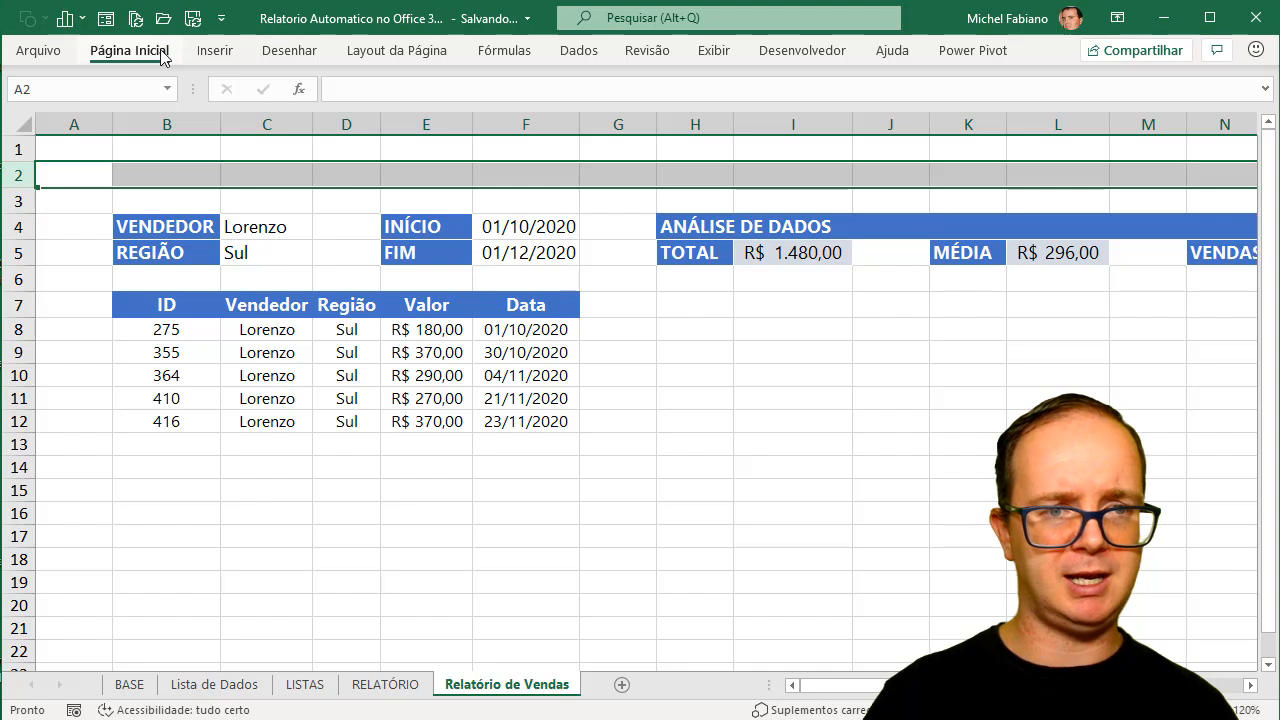
pyautogui.click(130, 50)
pyautogui.click(258, 120)
pyautogui.click(186, 171)
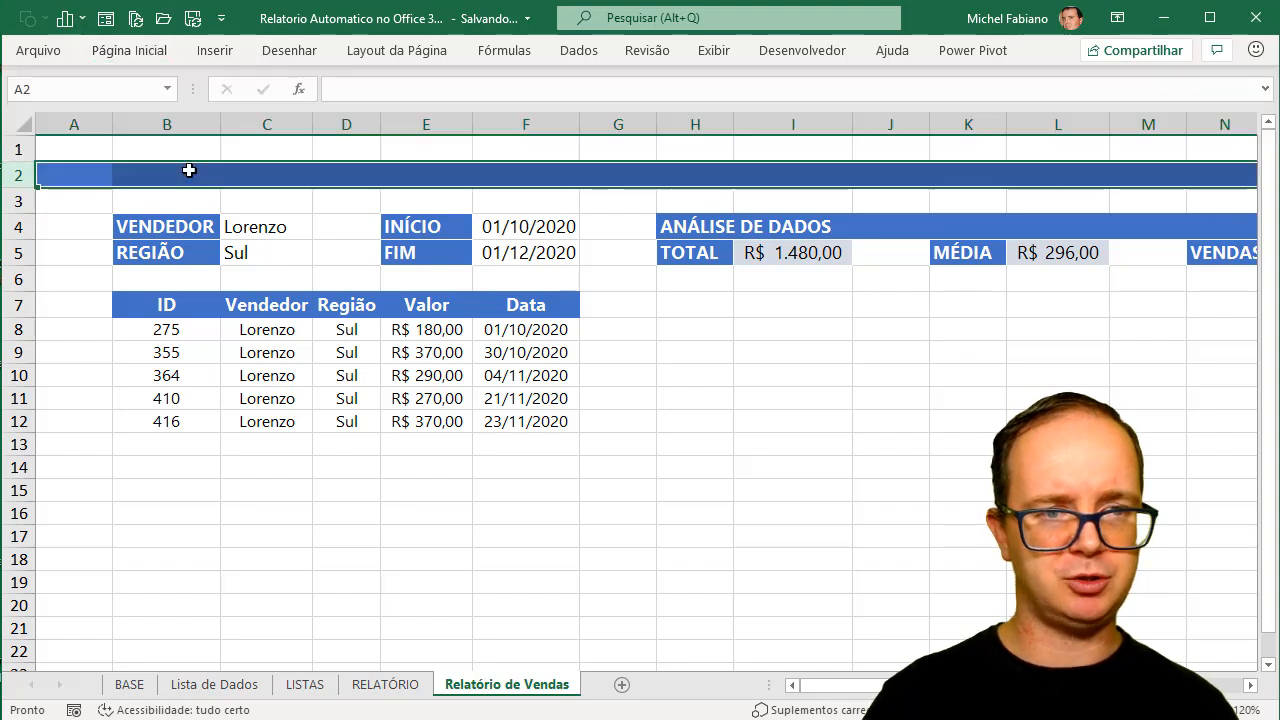
# - Enter the title Relatório de Vendas in B2
pyautogui.click(189, 171)
pyautogui.write('Relat')
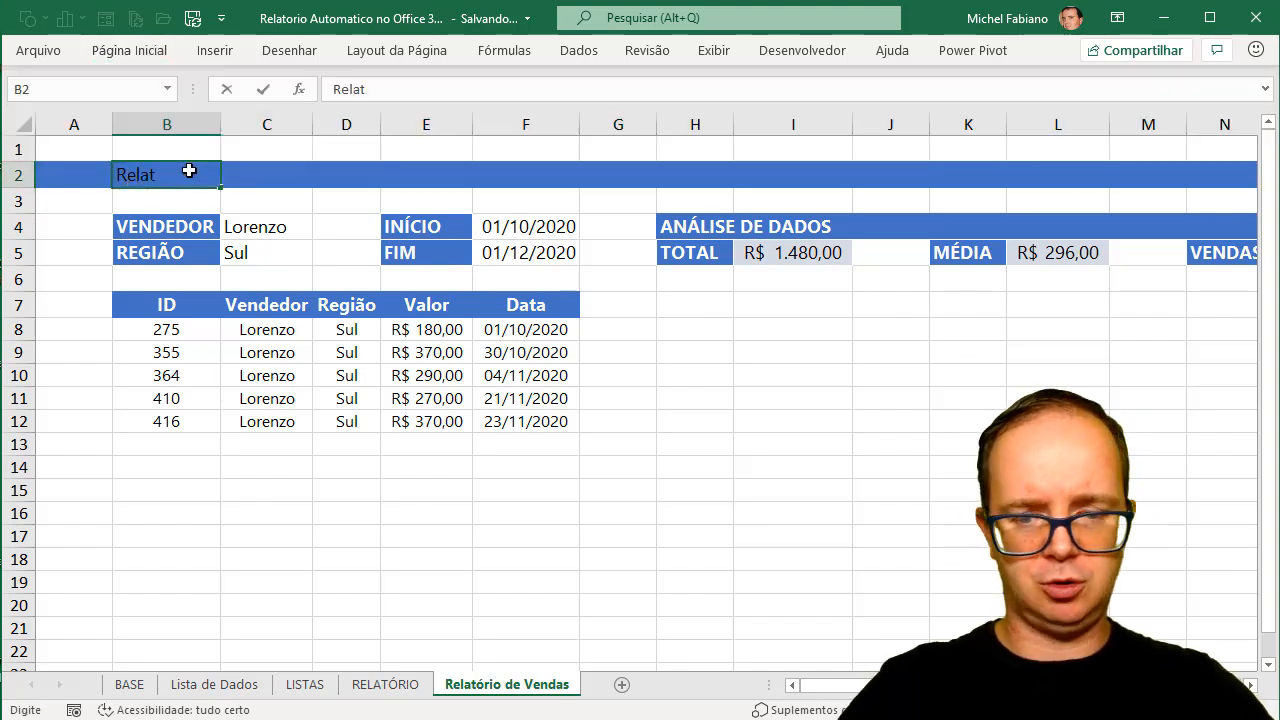
pyautogui.write('ório de V')
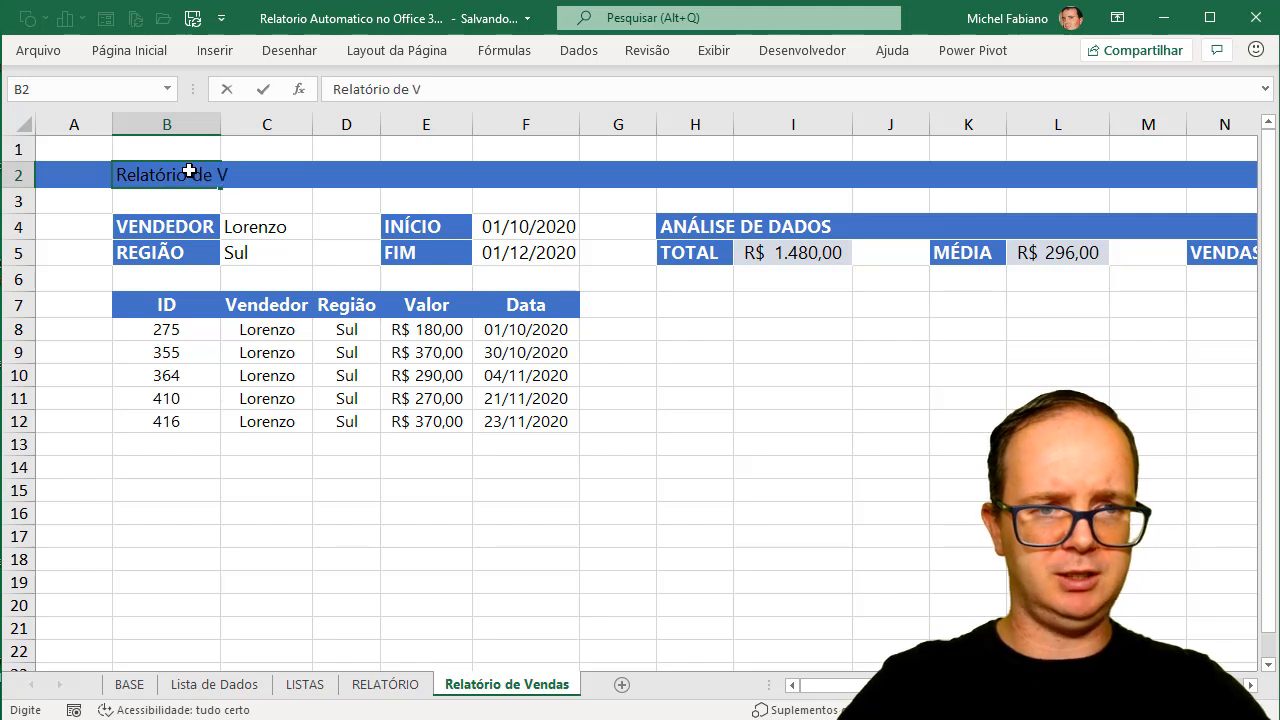
pyautogui.write('endas')
pyautogui.press('Return')
# - Format the B2 title with white text, font size 20 and bold
pyautogui.click(177, 170)
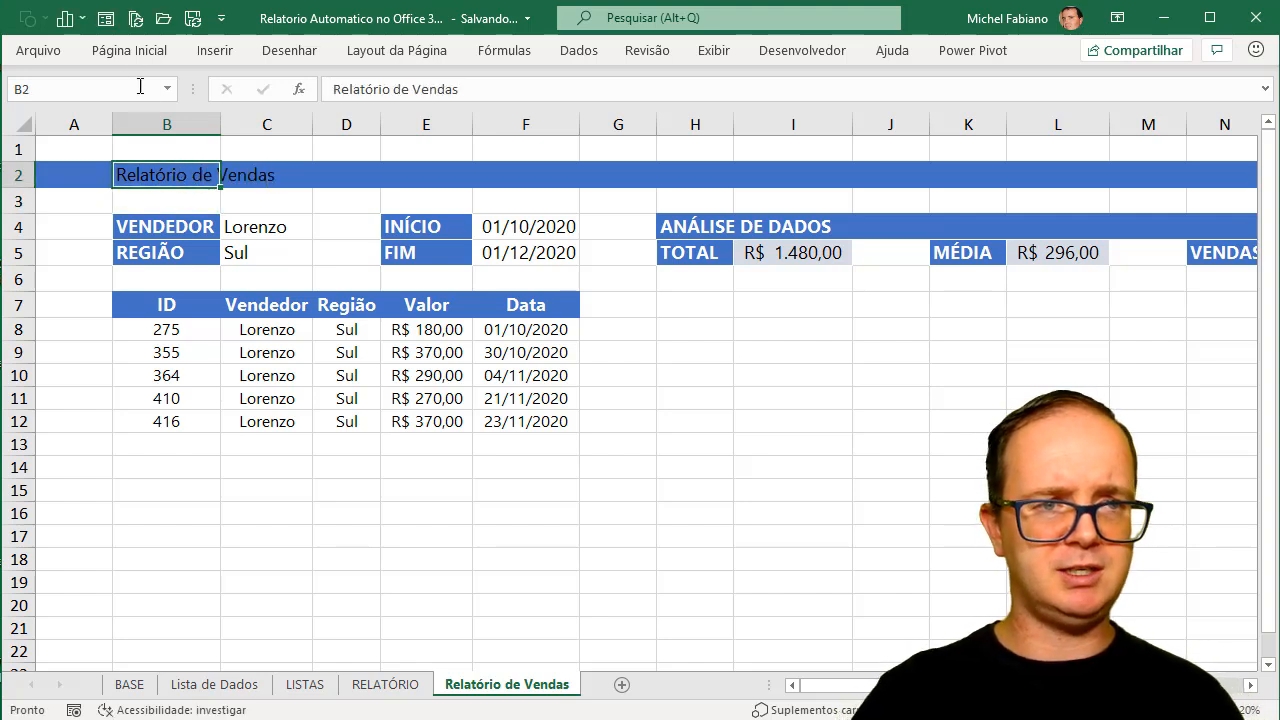
pyautogui.click(129, 50)
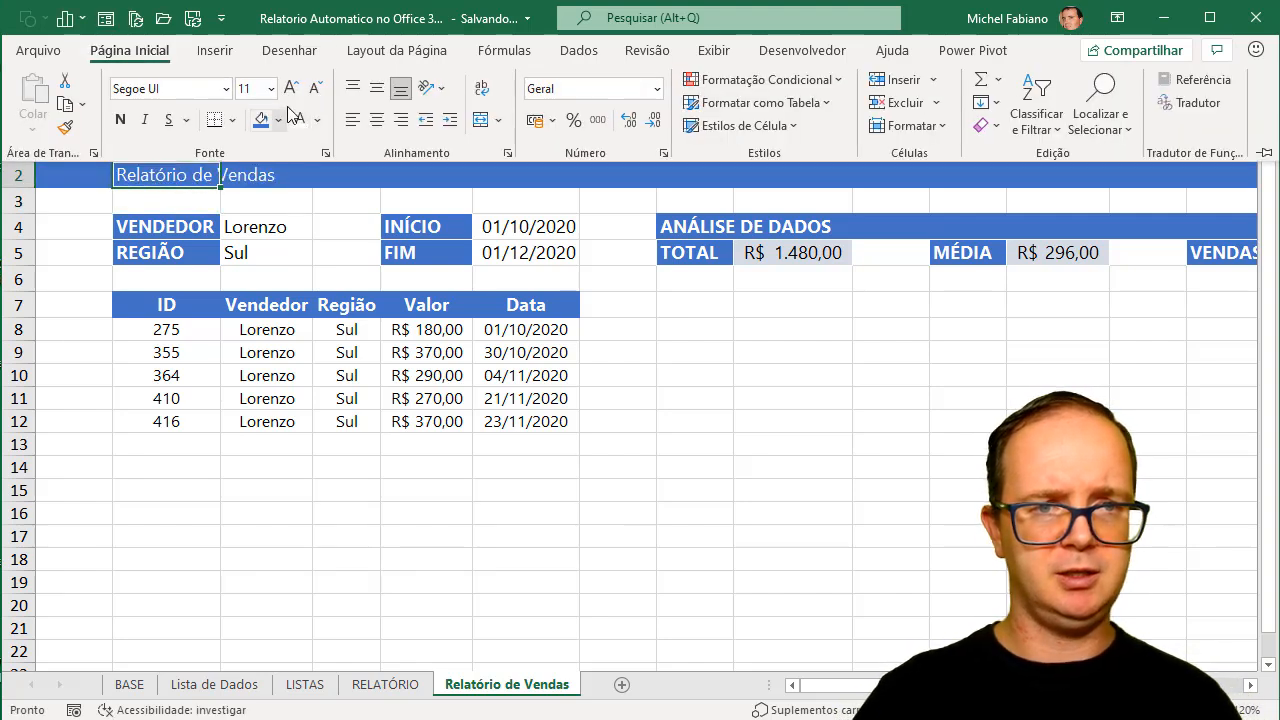
pyautogui.click(290, 88)
pyautogui.click(290, 88)
pyautogui.click(290, 88)
pyautogui.click(290, 88)
pyautogui.click(290, 88)
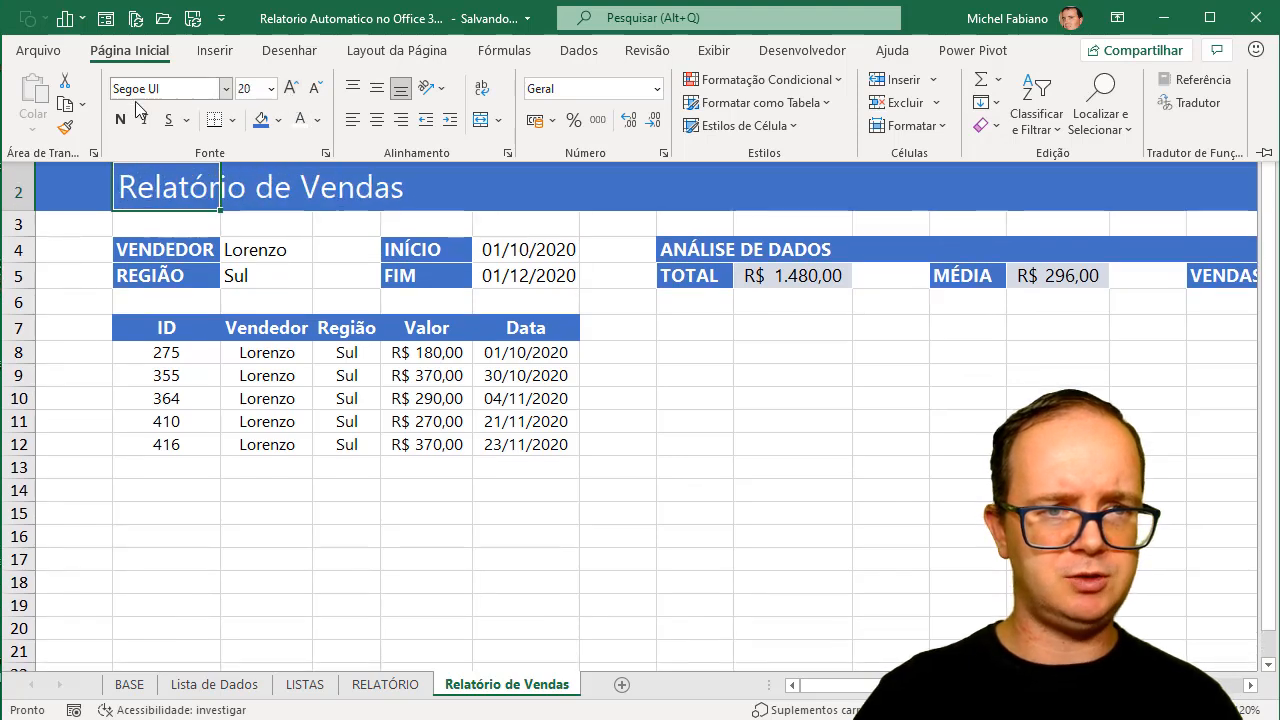
pyautogui.click(120, 119)
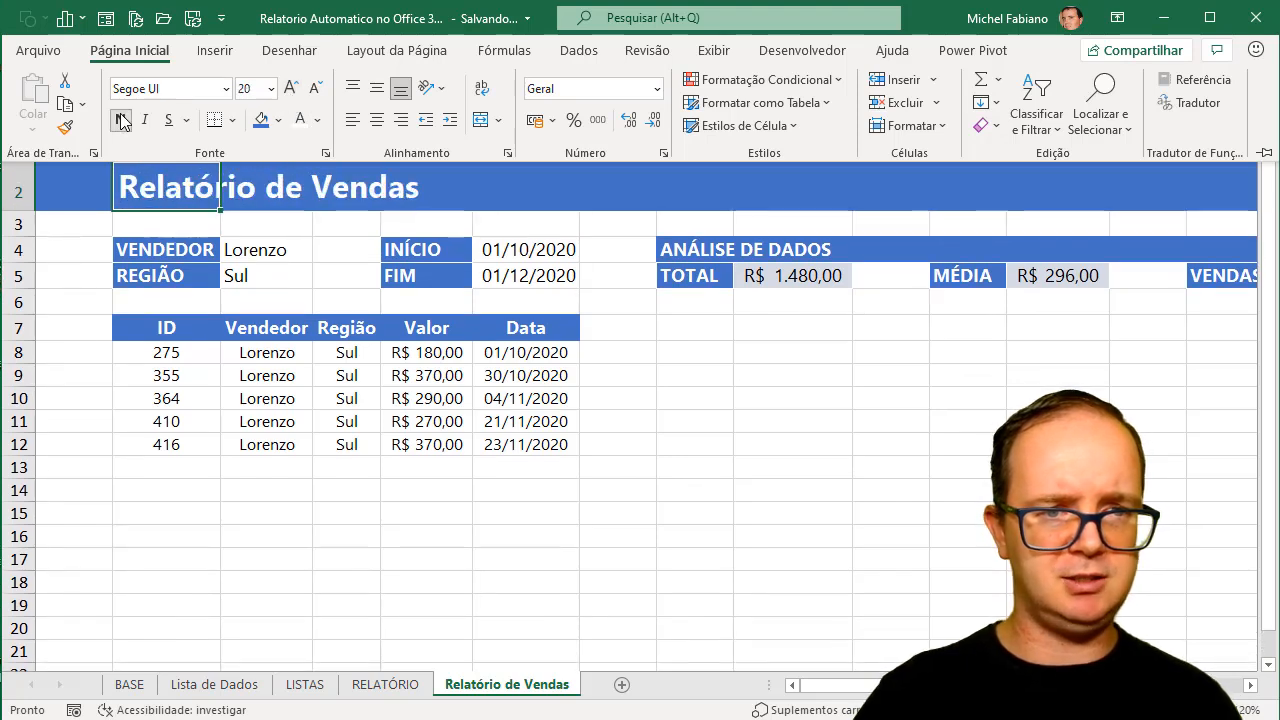
pyautogui.click(629, 390)
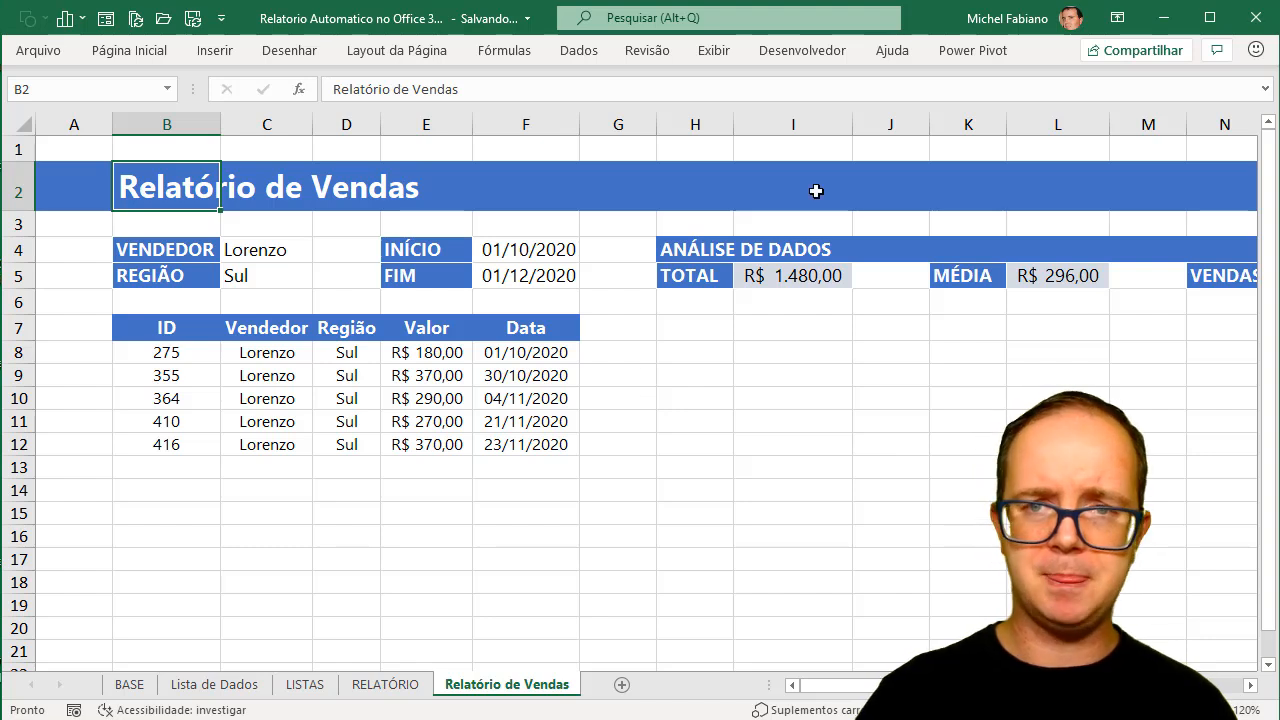
# - Hide the gridlines on the Relatório de Vendas sheet
pyautogui.click(714, 50)
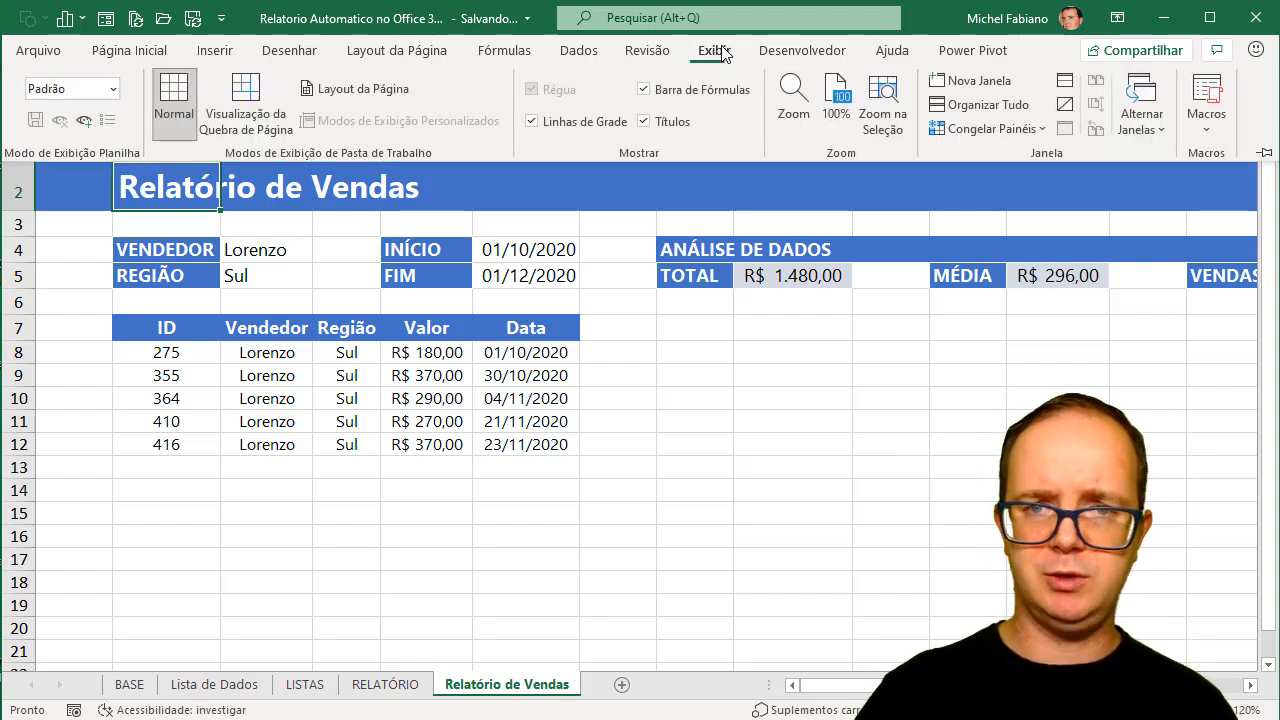
pyautogui.click(618, 122)
pyautogui.click(692, 380)
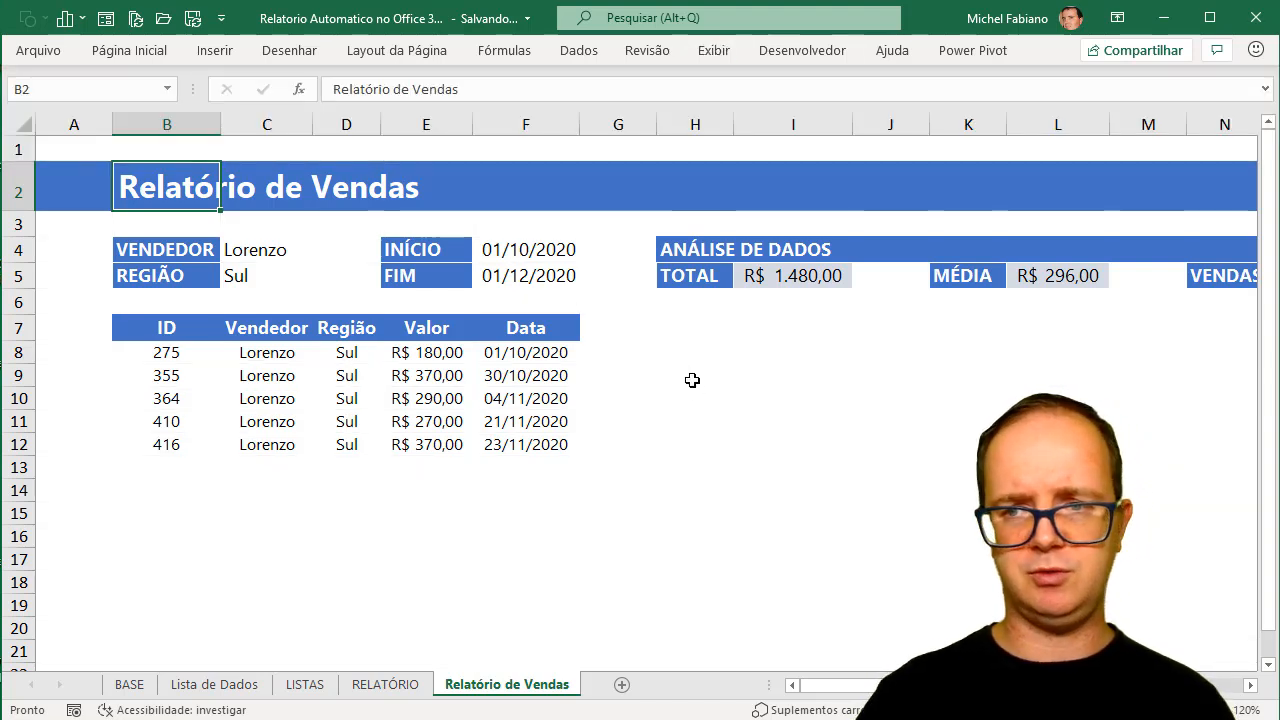
# - Narrow the spacer columns G, J and M and widen column N so the VENDAS label has more room
pyautogui.moveTo(659, 119); pyautogui.dragTo(619, 122)
pyautogui.moveTo(893, 120); pyautogui.dragTo(842, 123)
pyautogui.moveTo(1097, 120); pyautogui.dragTo(1043, 122)
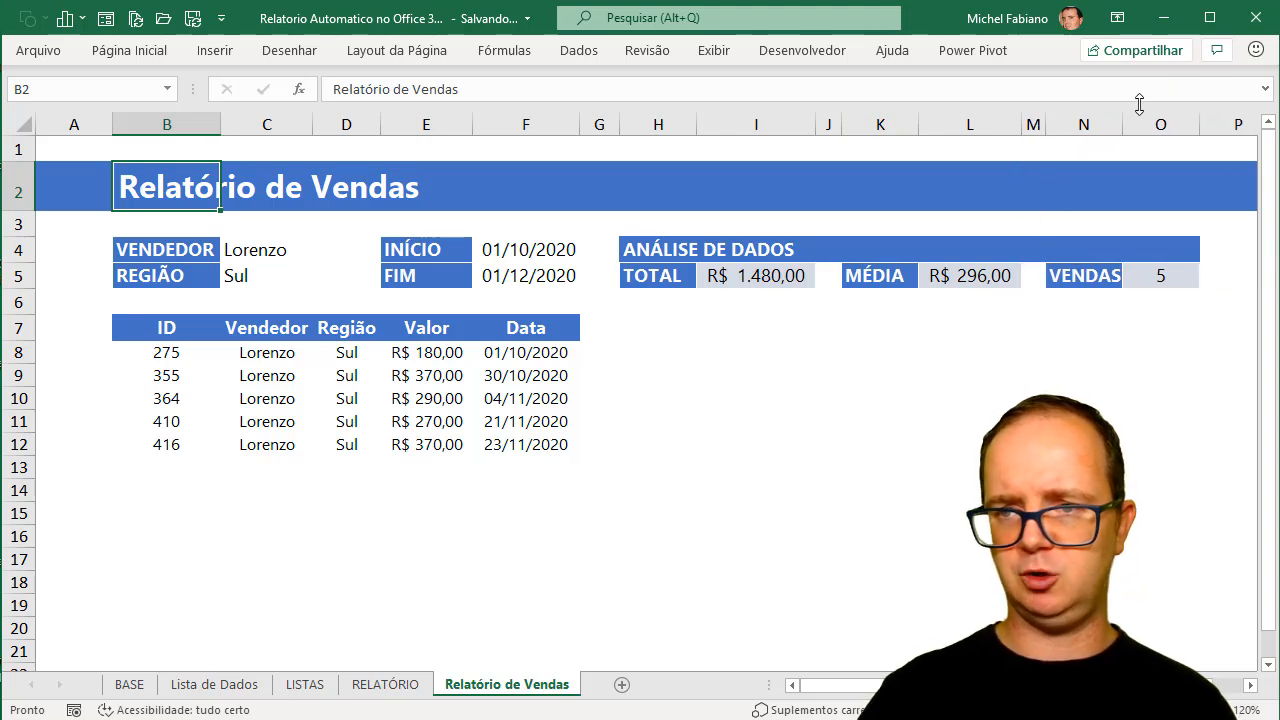
pyautogui.moveTo(1122, 115); pyautogui.dragTo(1145, 114)
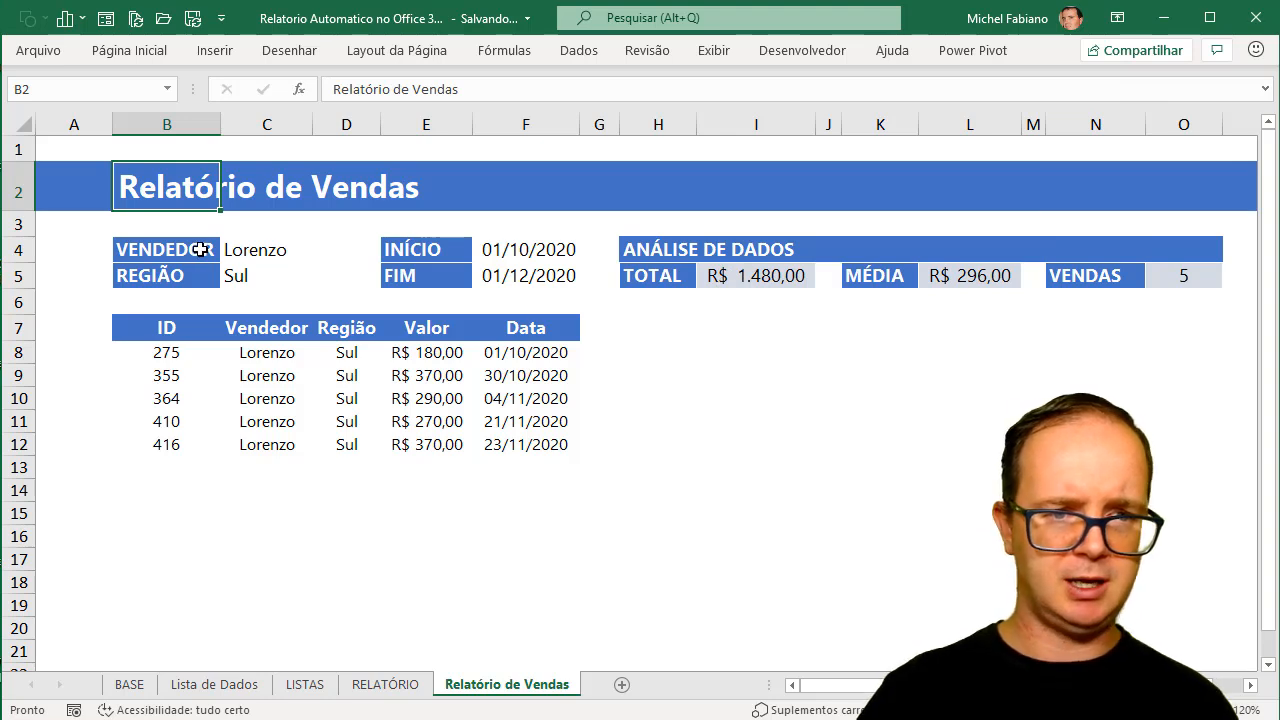
# - Fill the VENDEDOR and REGIÃO selector cells C4:C5 with the lightest grey shade of white
pyautogui.moveTo(237, 251); pyautogui.dragTo(238, 274)
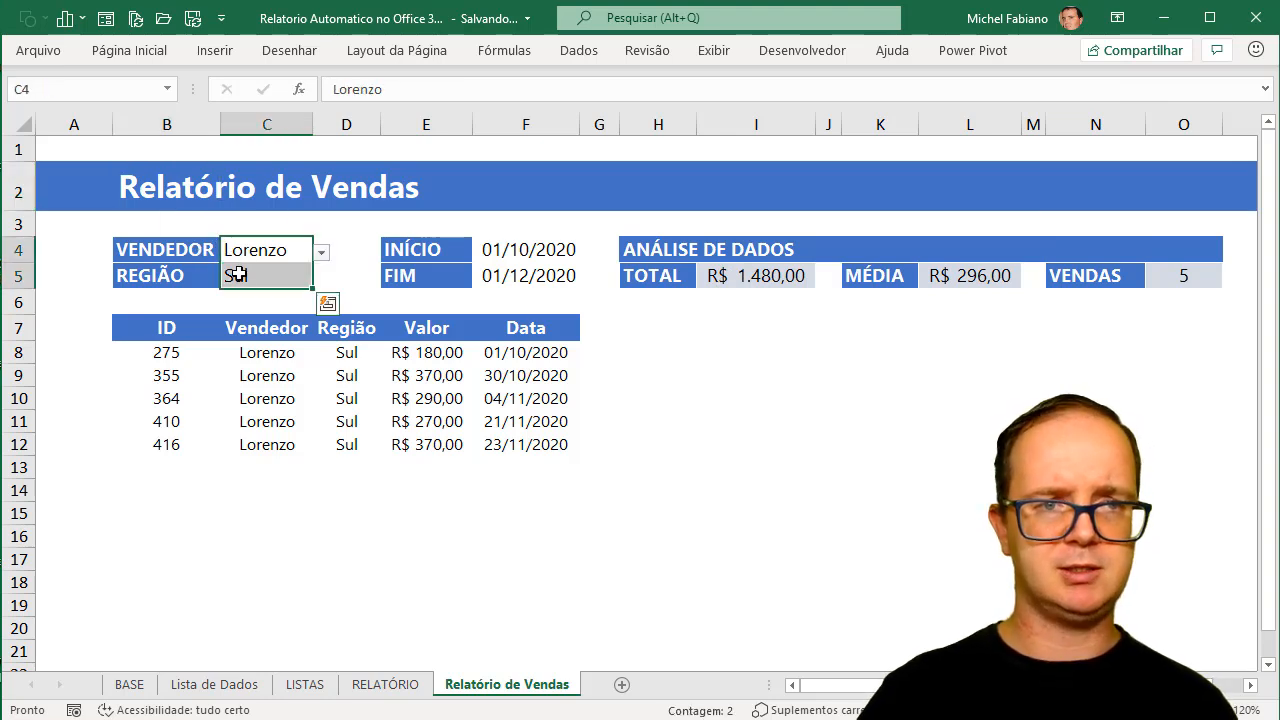
pyautogui.click(157, 50)
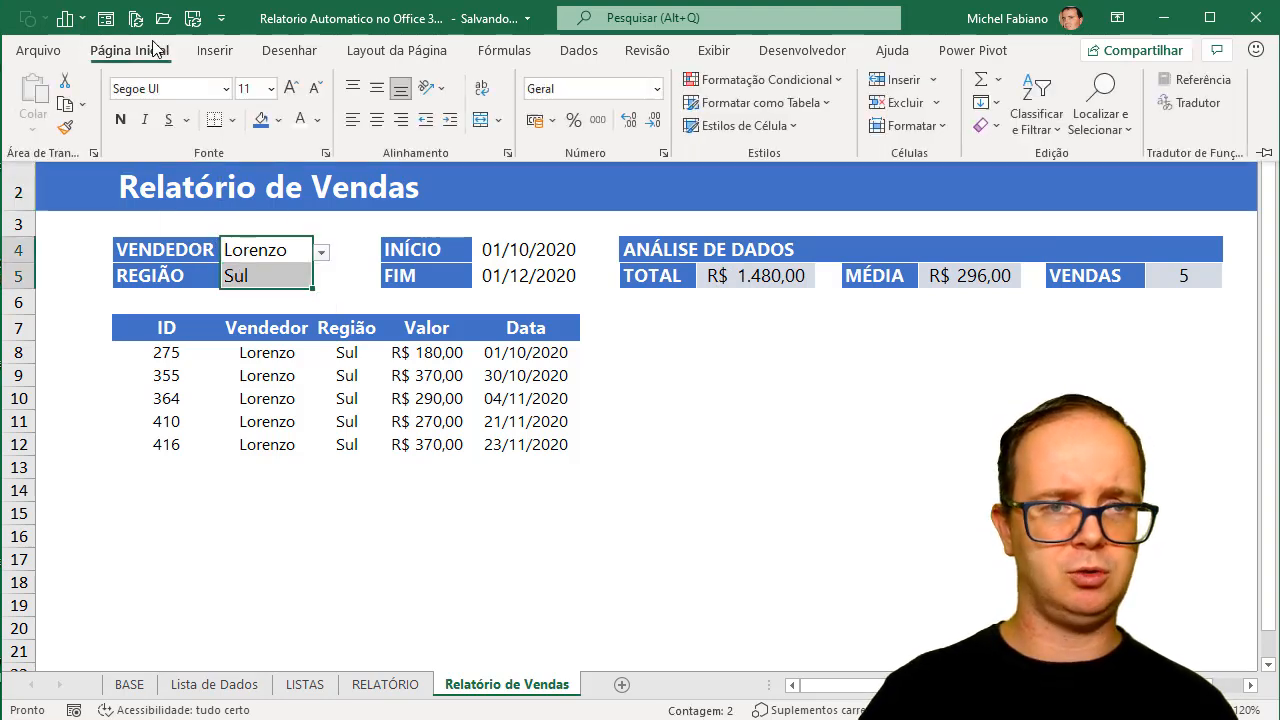
pyautogui.click(281, 120)
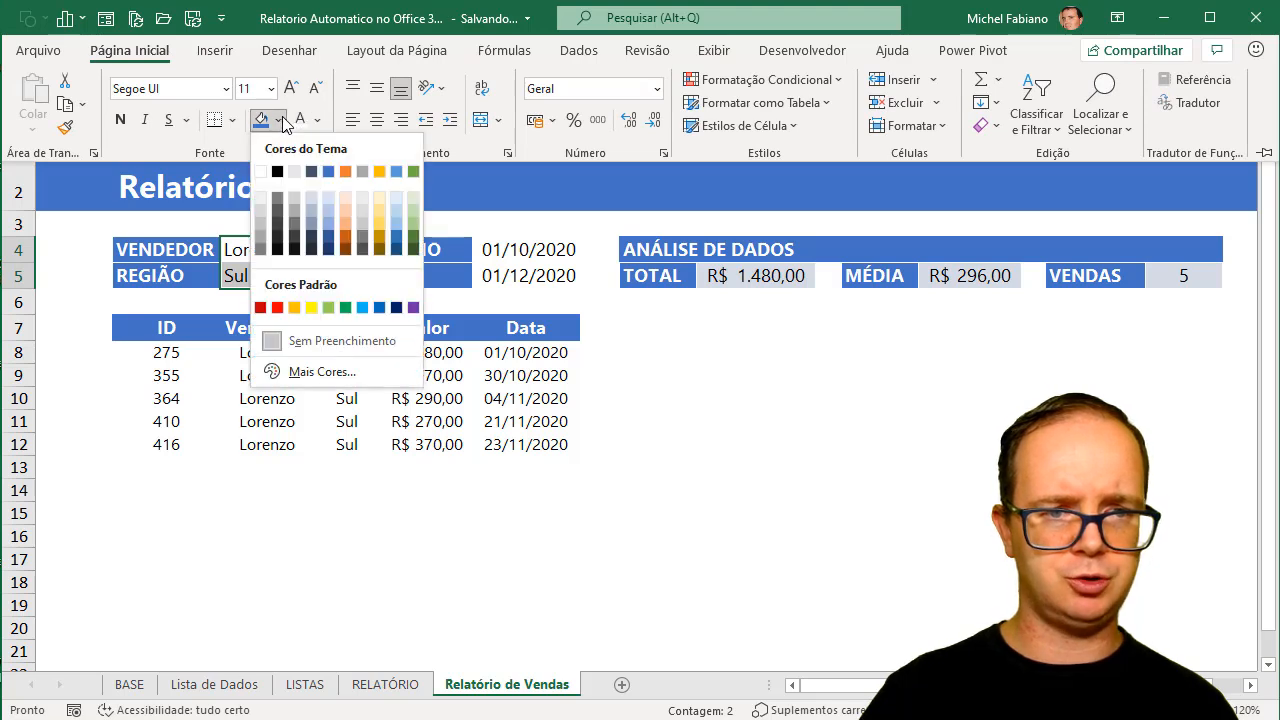
pyautogui.click(260, 200)
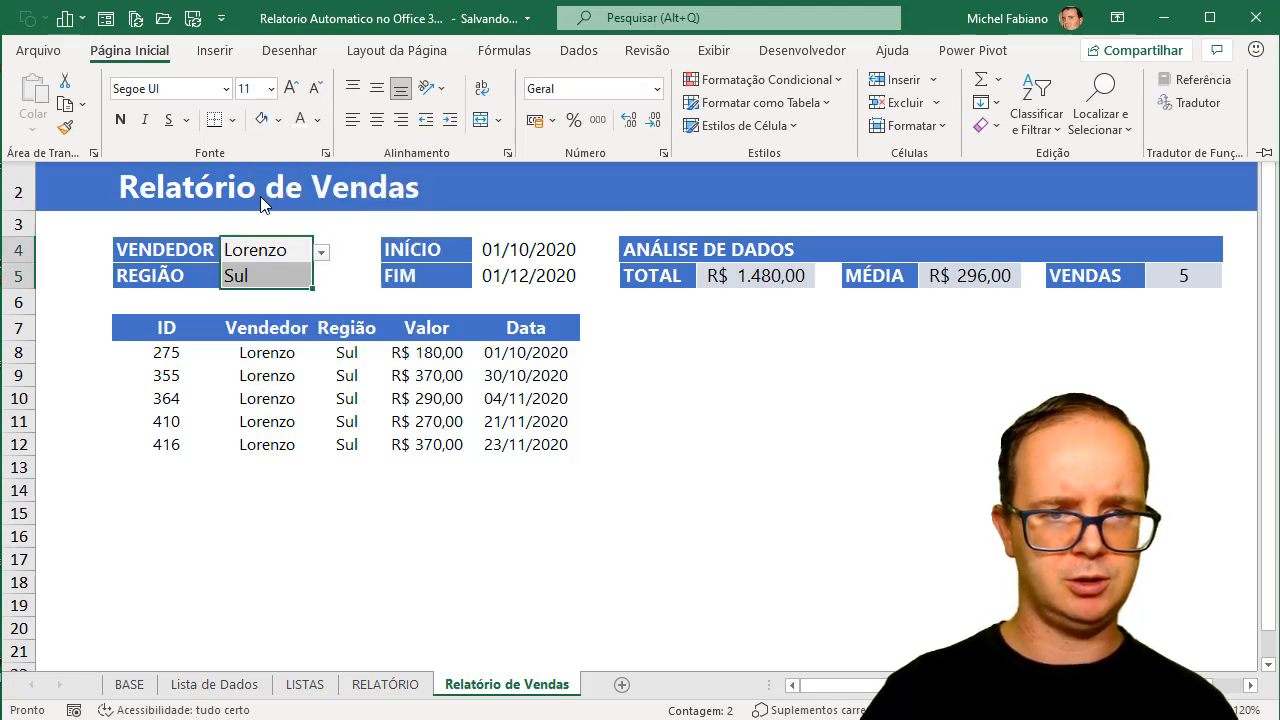
# - Fill the INÍCIO and FIM date cells F4:F5 with the same lightest grey shade as the VENDEDOR and REGIÃO selectors
pyautogui.rightClick(535, 258)
pyautogui.click(512, 250)
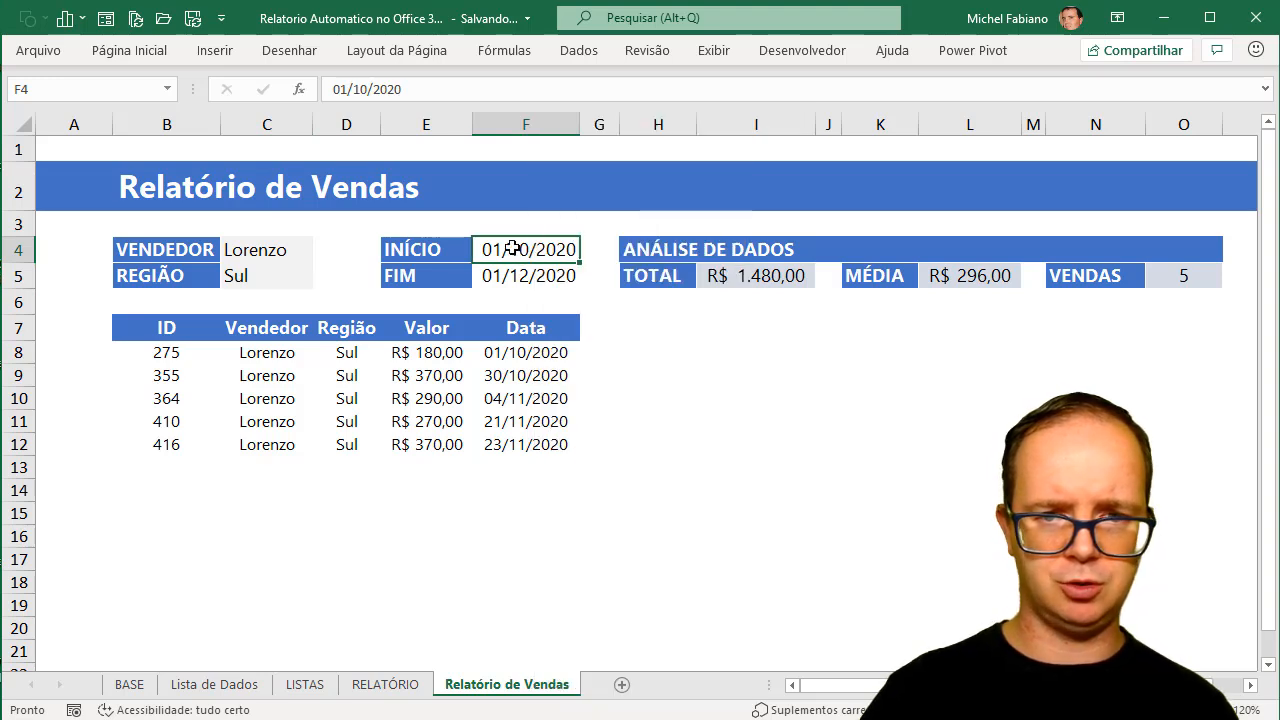
pyautogui.moveTo(510, 253); pyautogui.dragTo(507, 276)
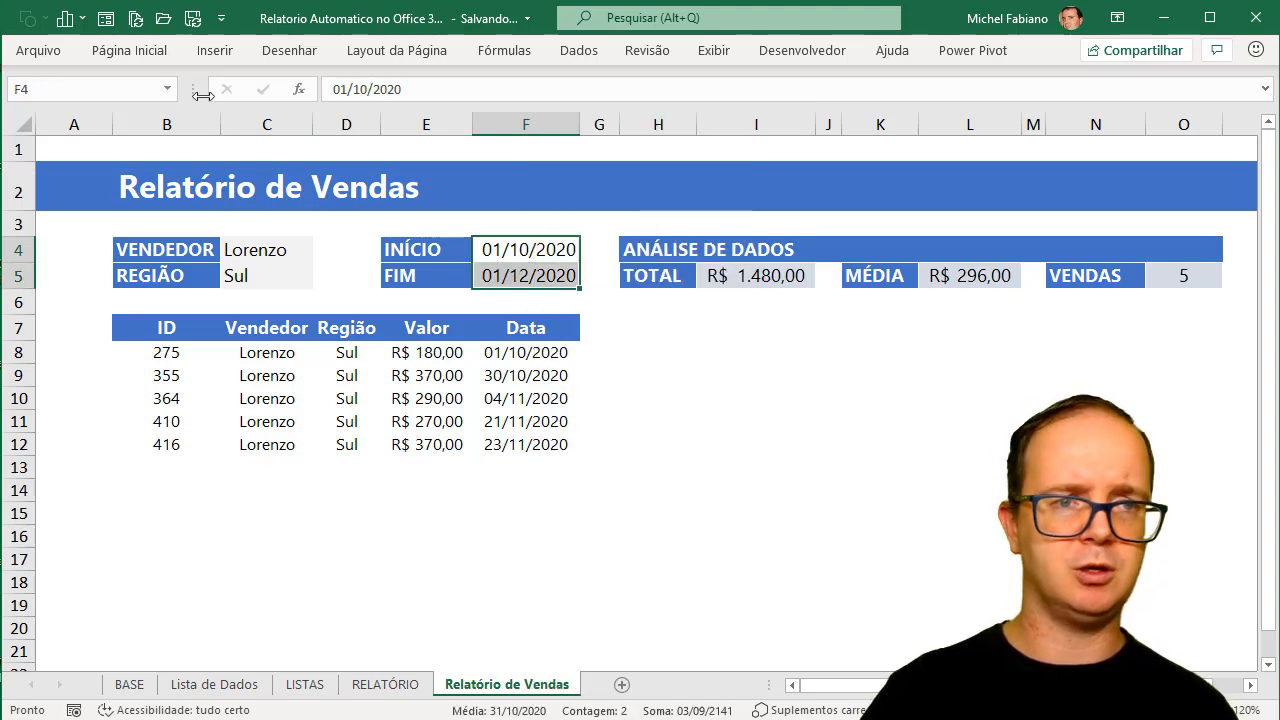
pyautogui.click(136, 52)
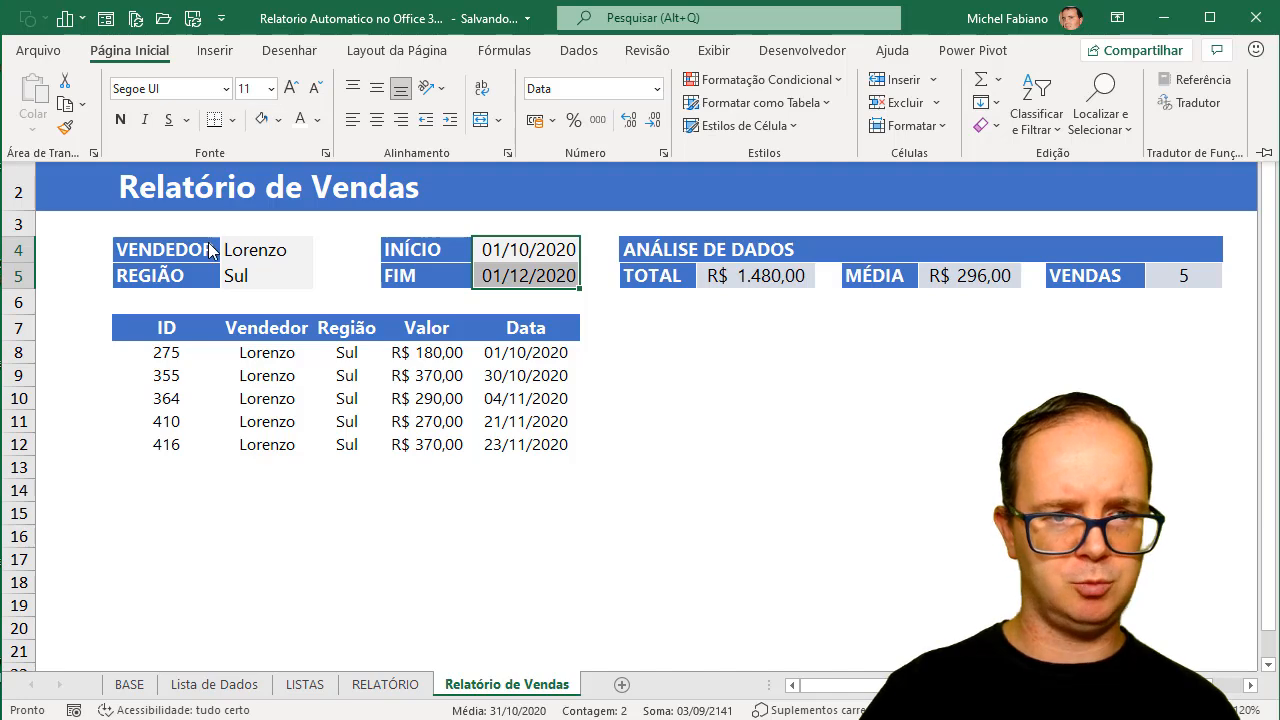
# - Select the VENDEDOR and REGIÃO block B4:C5 and set the border line colour to white, leaving border-drawing mode
pyautogui.click(210, 249)
pyautogui.moveTo(208, 250); pyautogui.dragTo(255, 273)
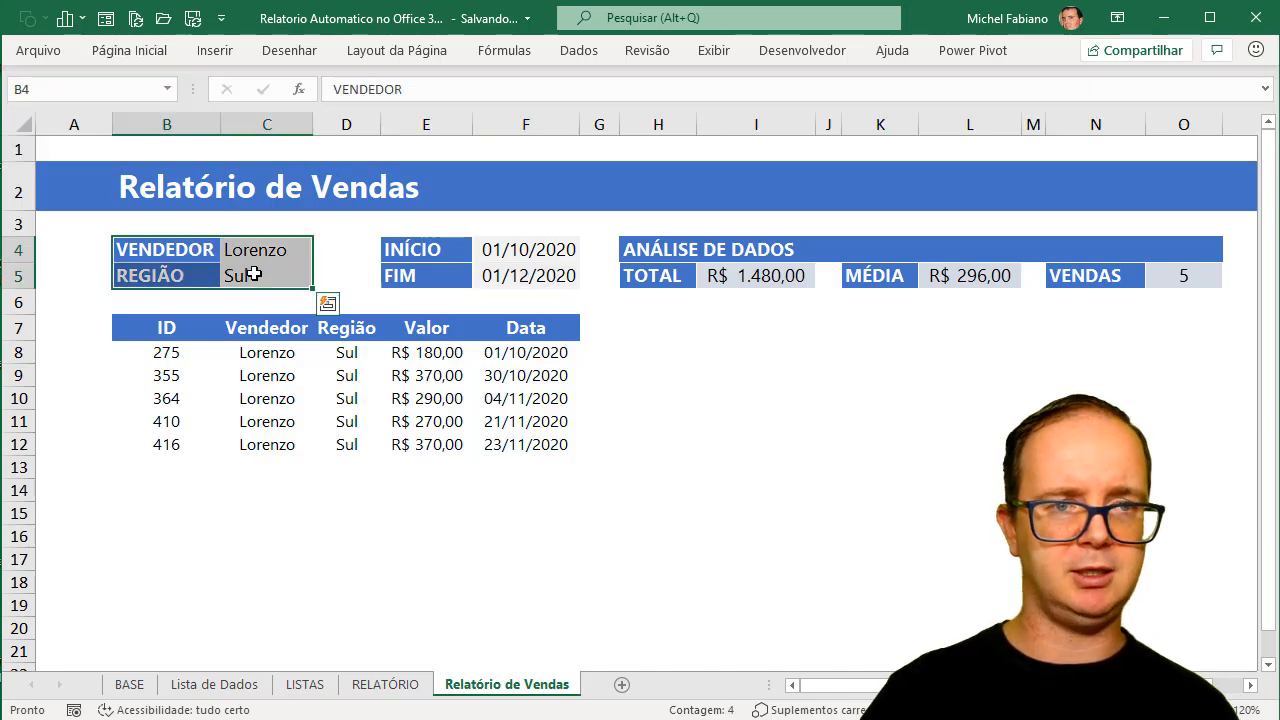
pyautogui.click(136, 50)
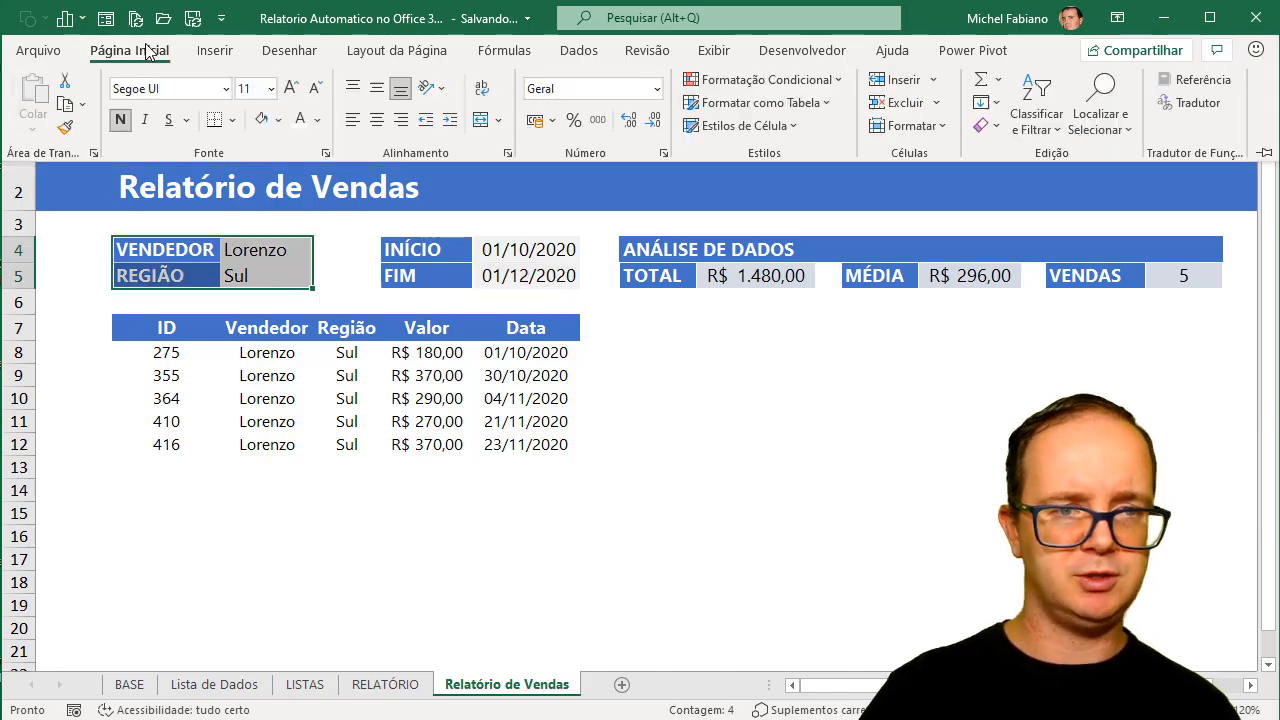
pyautogui.click(233, 121)
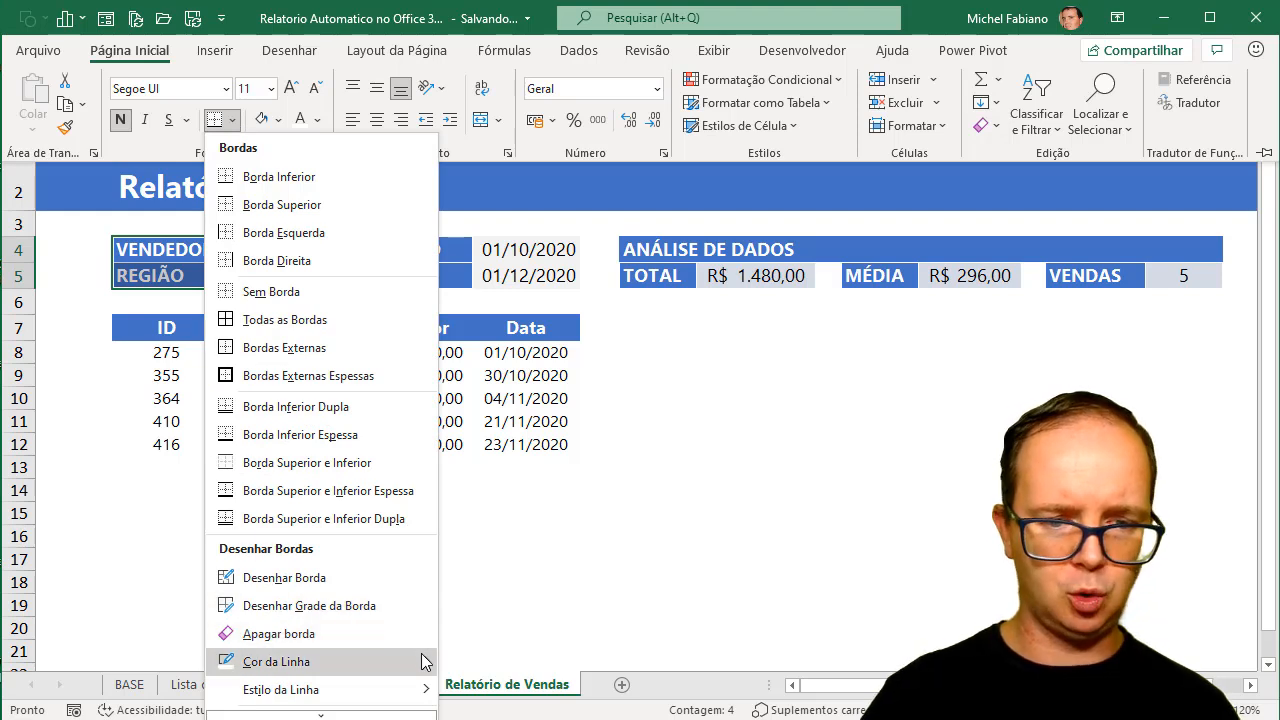
pyautogui.moveTo(421, 660)
pyautogui.click(448, 545)
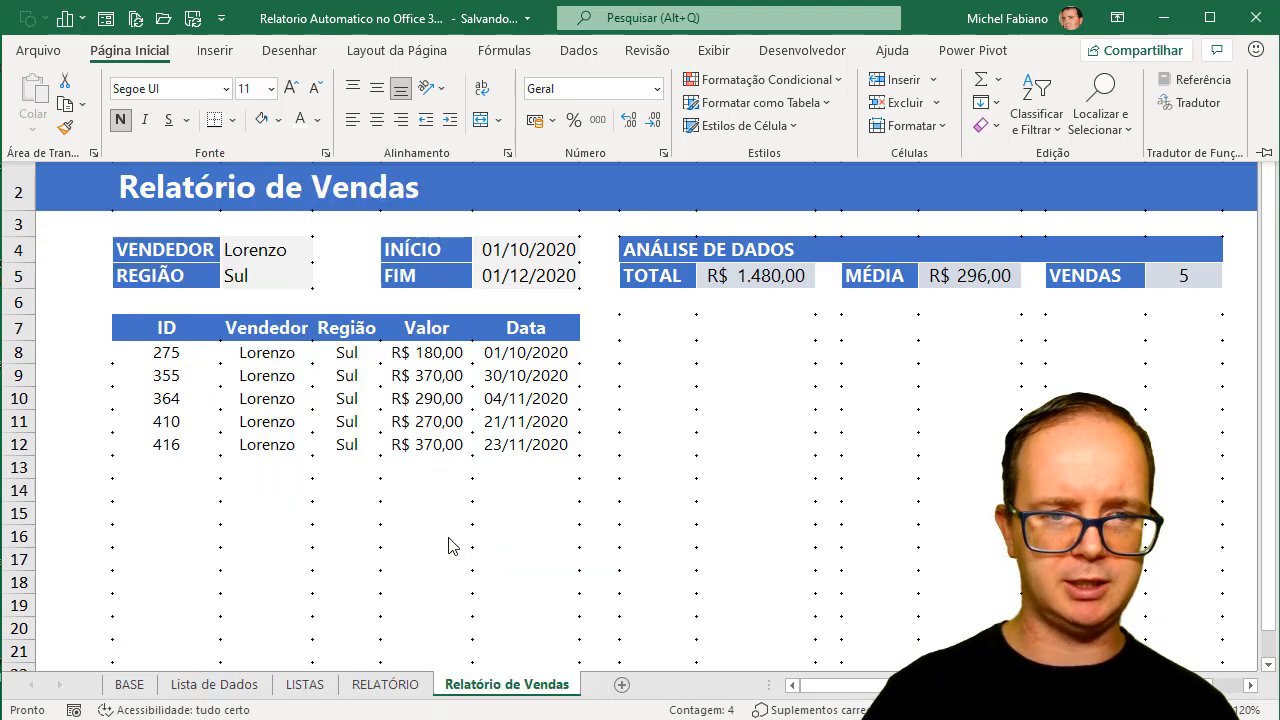
pyautogui.click(190, 255)
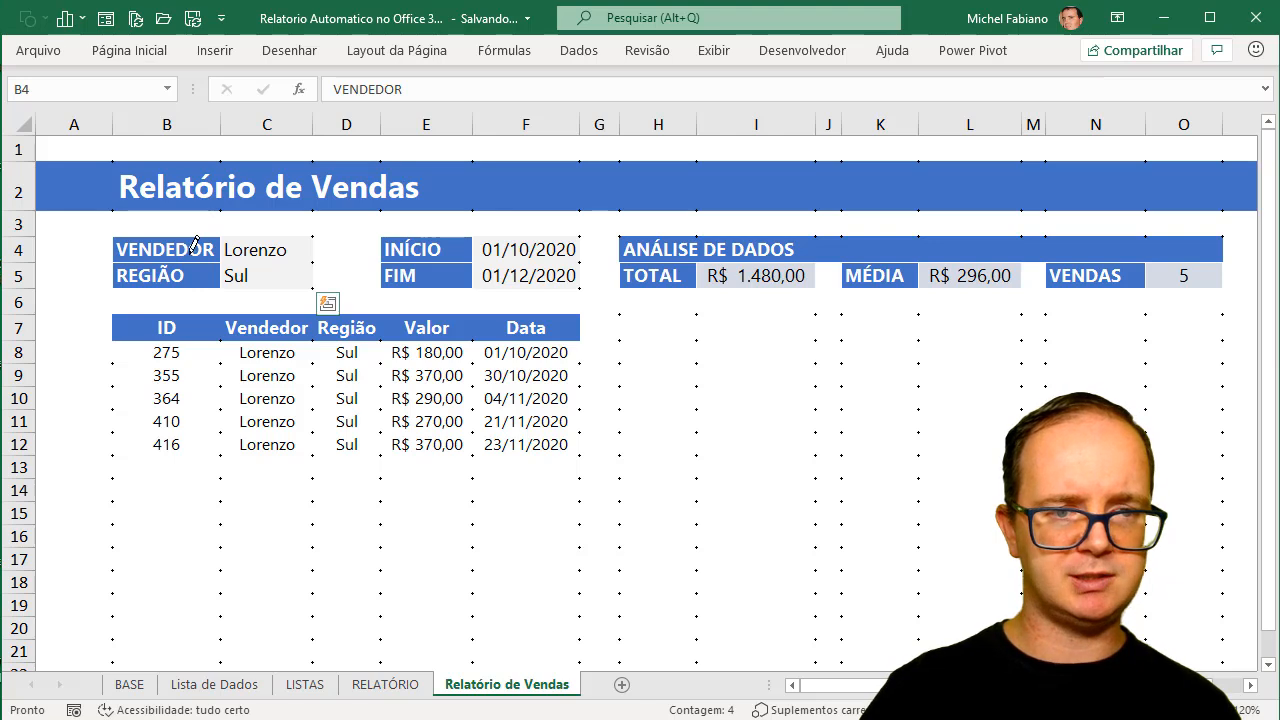
pyautogui.press('Escape')
# - Apply all borders to the INÍCIO and FIM block E4:F5
pyautogui.click(433, 258)
pyautogui.moveTo(430, 251); pyautogui.dragTo(549, 277)
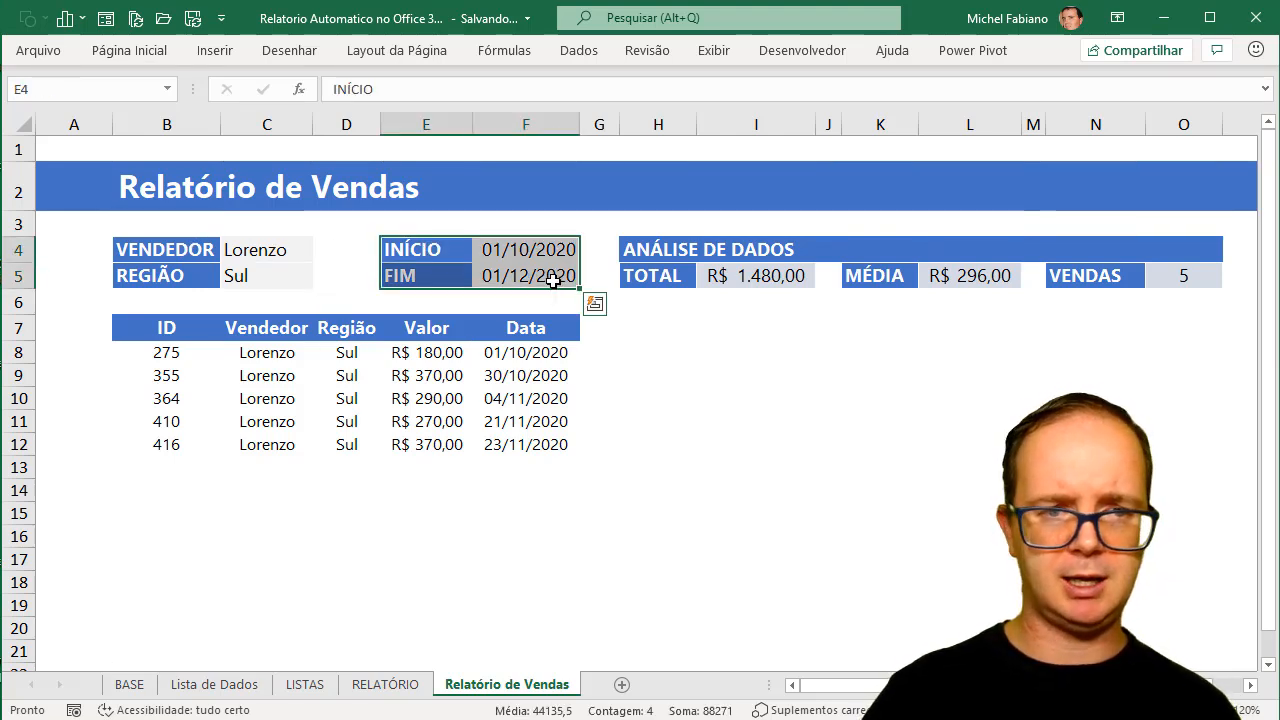
pyautogui.click(157, 55)
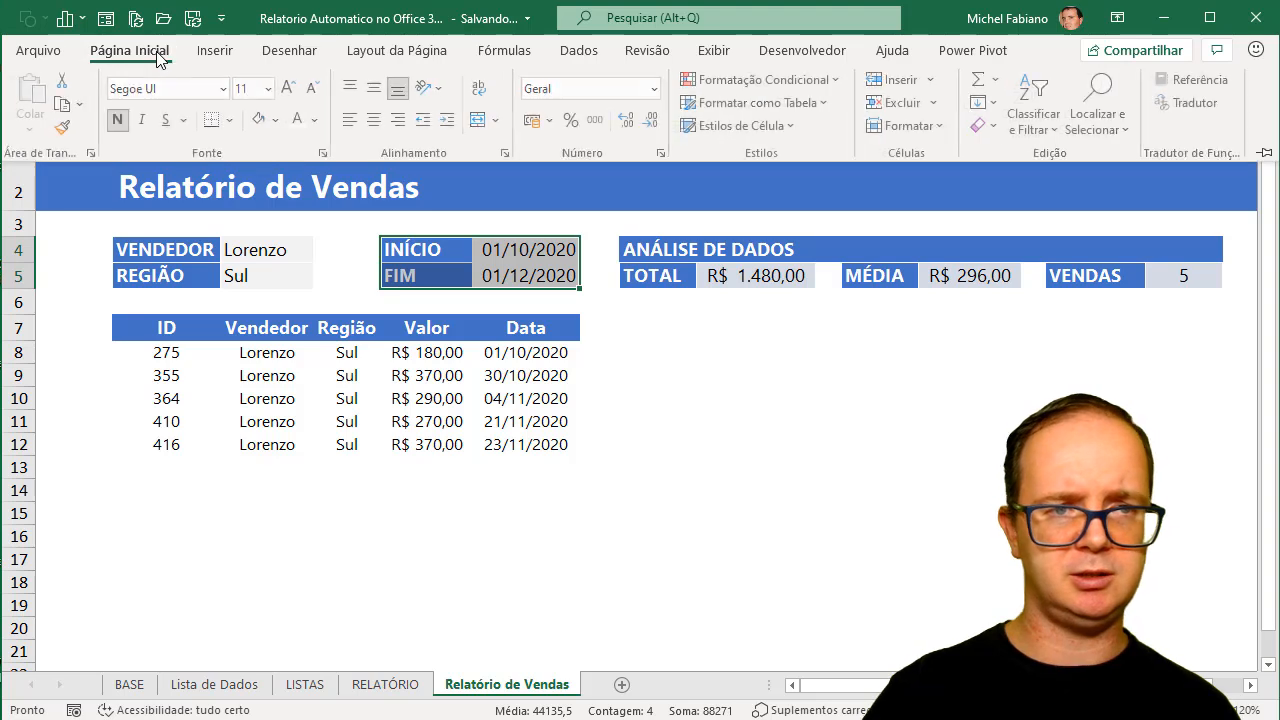
pyautogui.rightClick(222, 126)
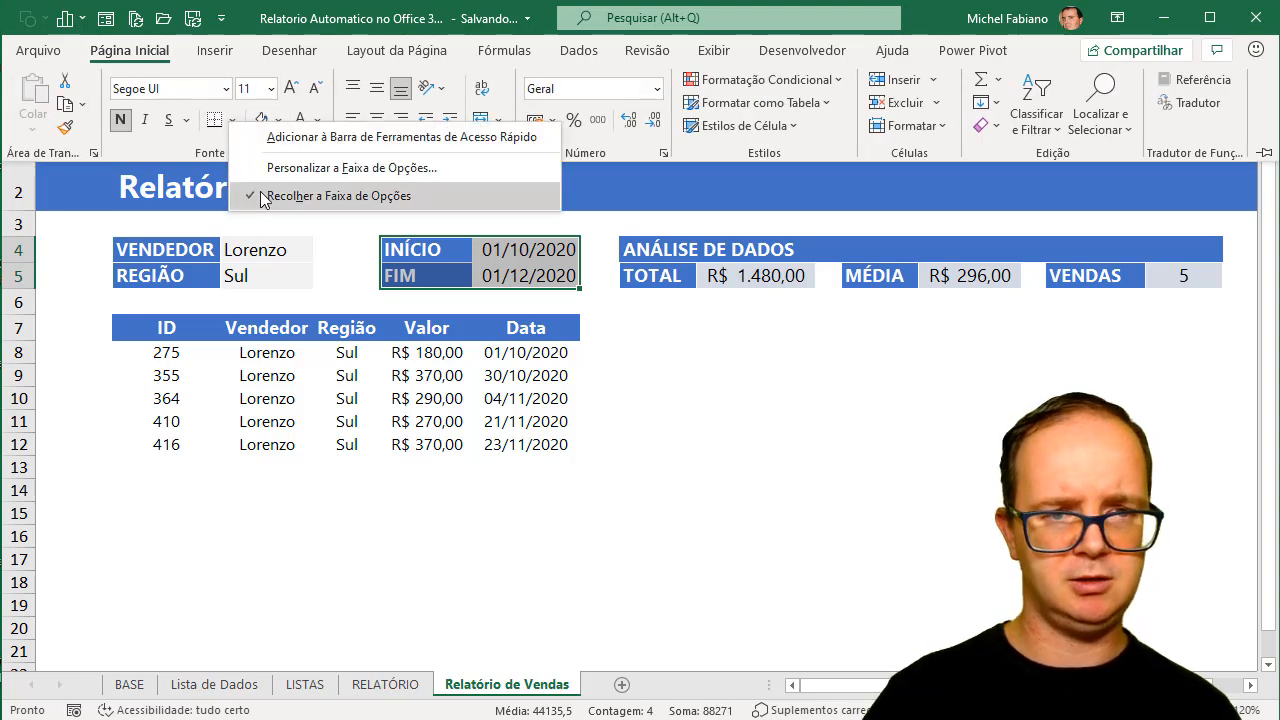
pyautogui.press('Escape')
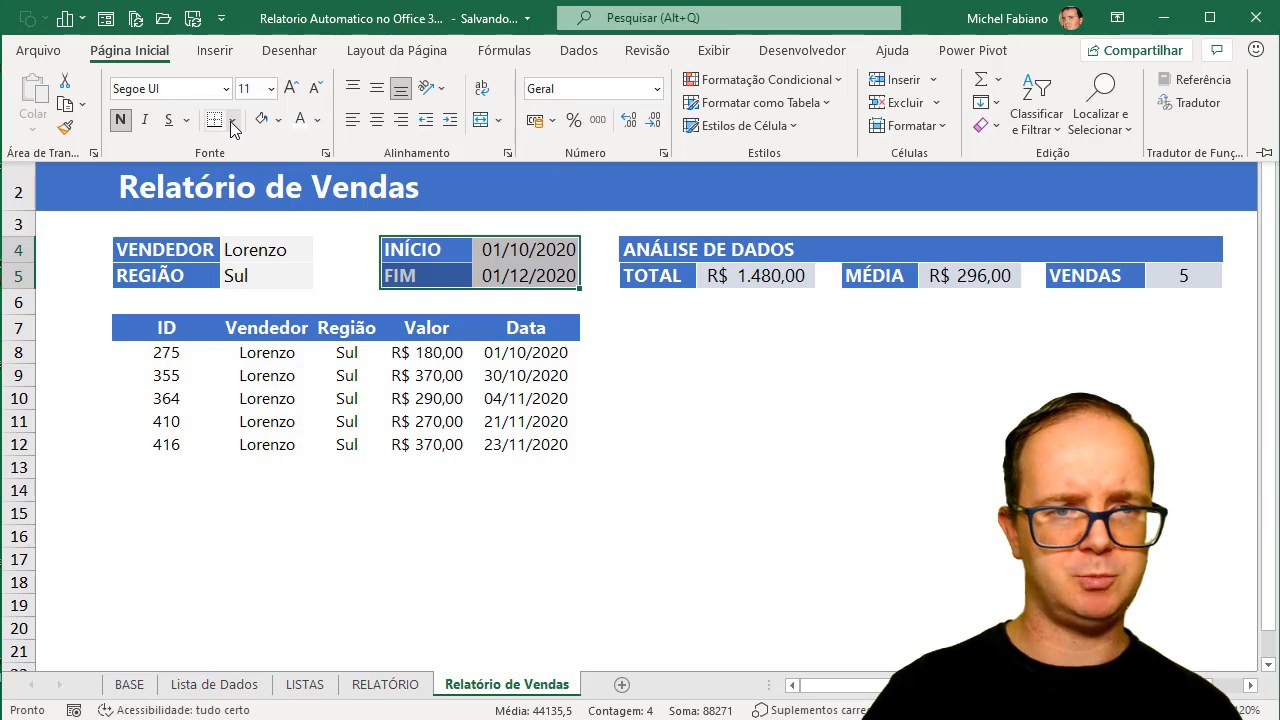
pyautogui.click(232, 121)
pyautogui.click(295, 331)
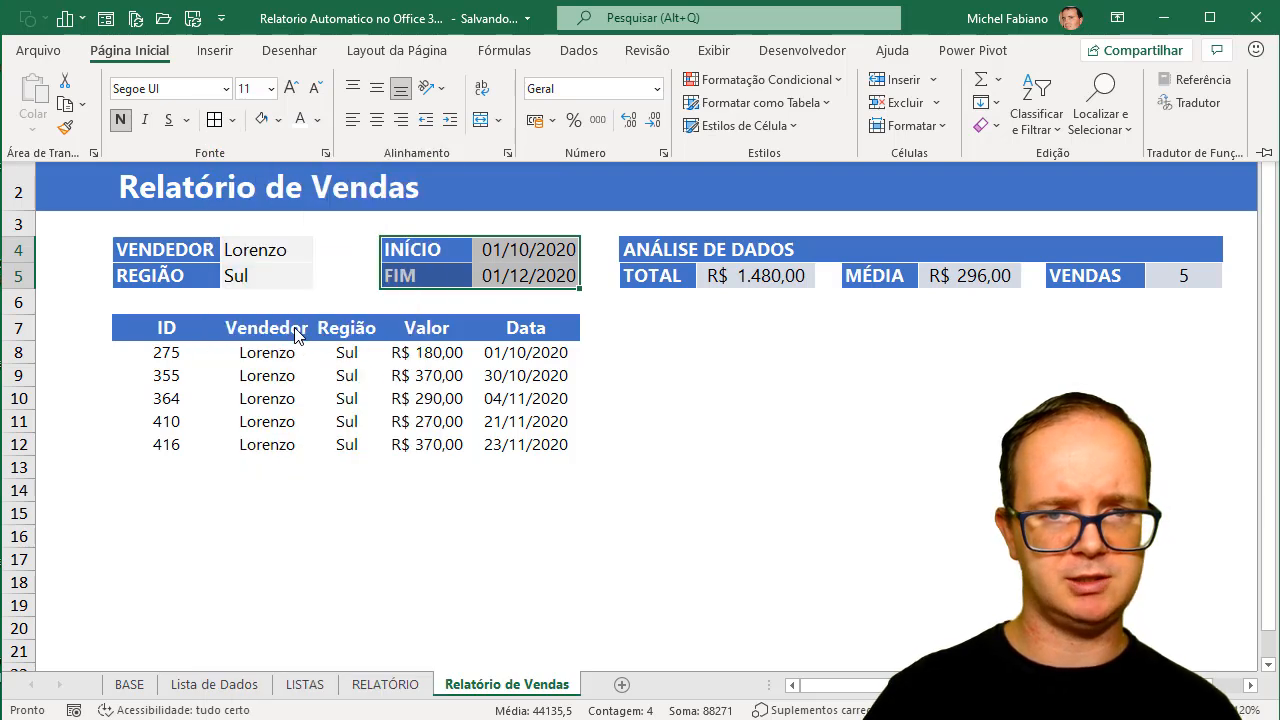
pyautogui.hotkey('ctrl', 'F1')
pyautogui.rightClick(731, 432)
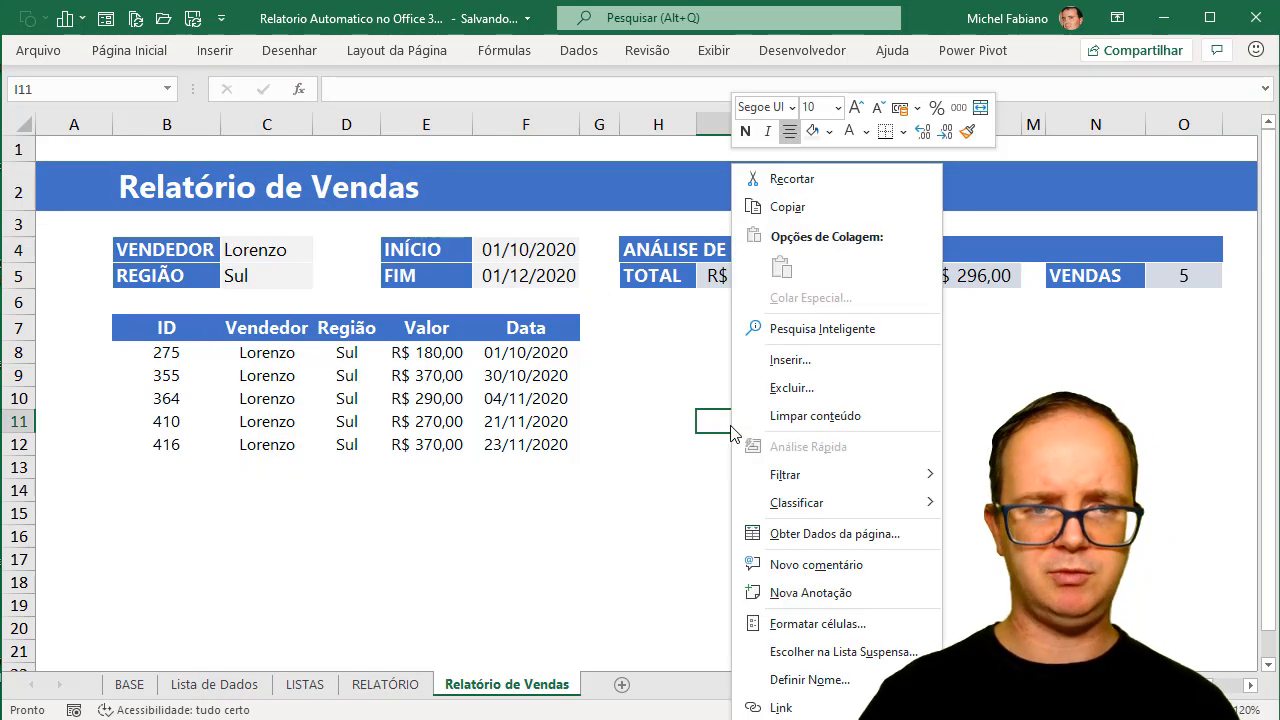
pyautogui.press('Escape')
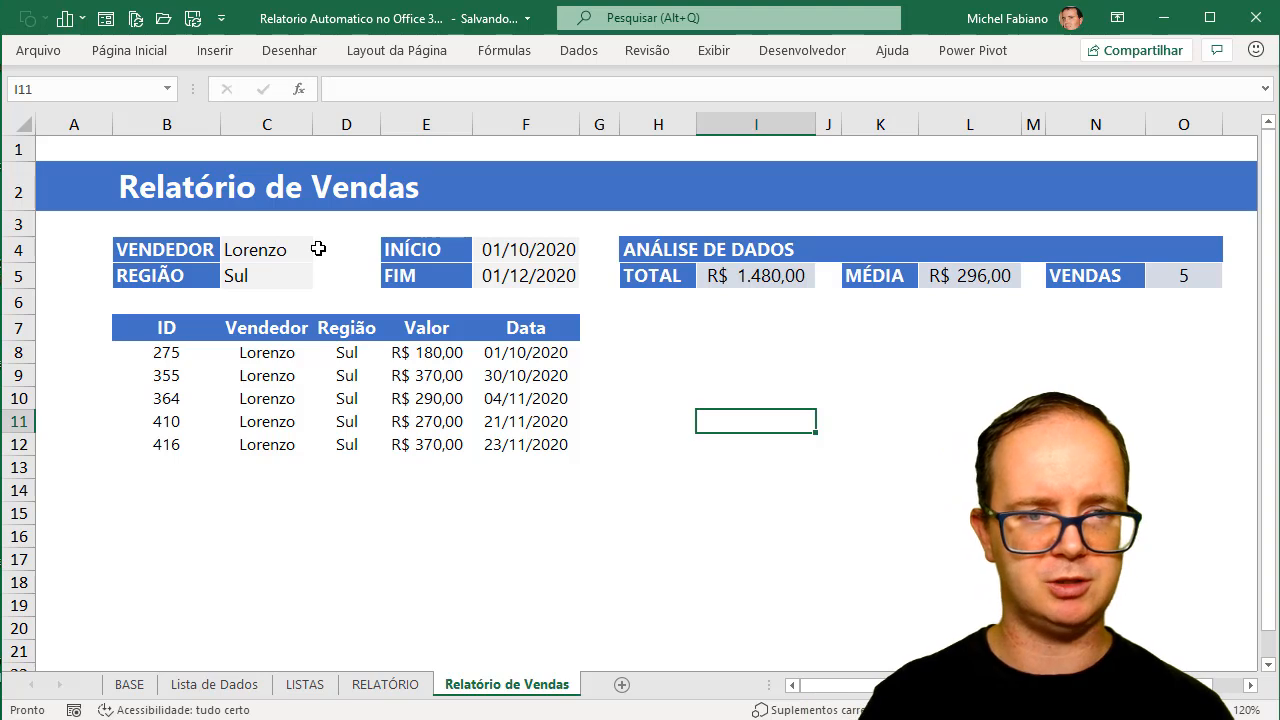
# - Choose the seller listed just above Jean in the VENDEDOR selector C4
pyautogui.click(318, 248)
pyautogui.click(306, 250)
pyautogui.click(321, 252)
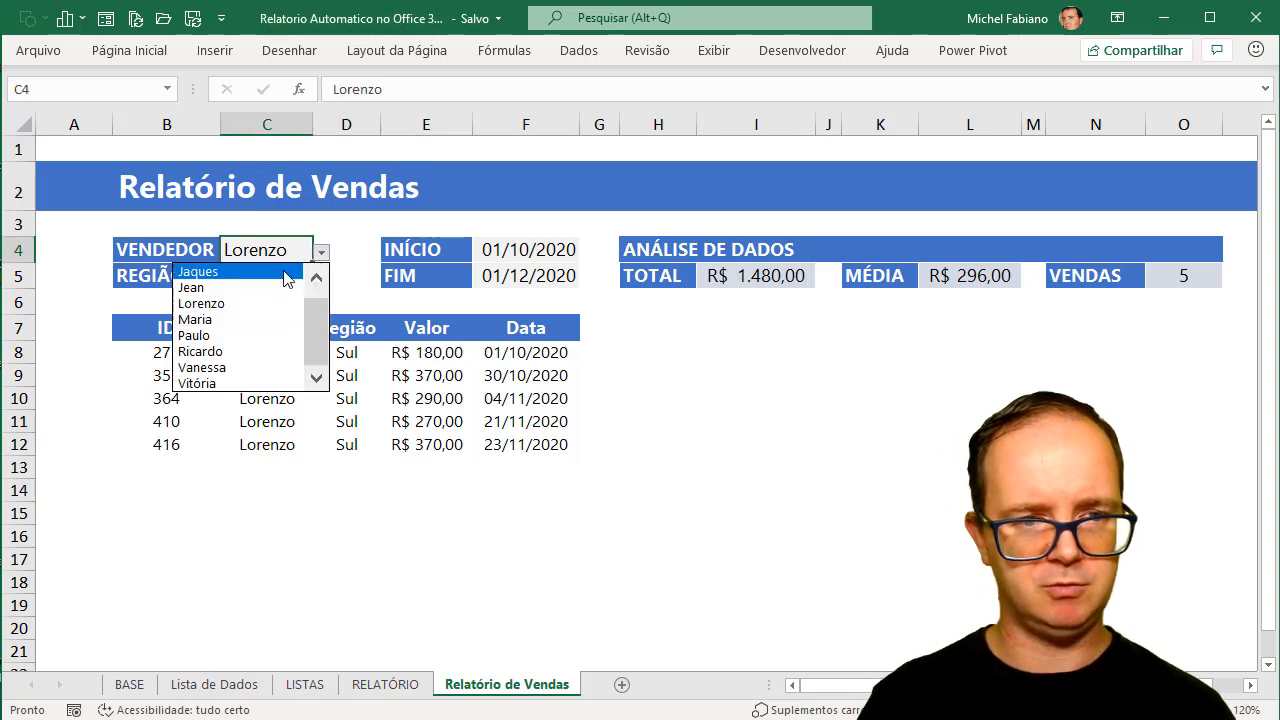
pyautogui.click(287, 279)
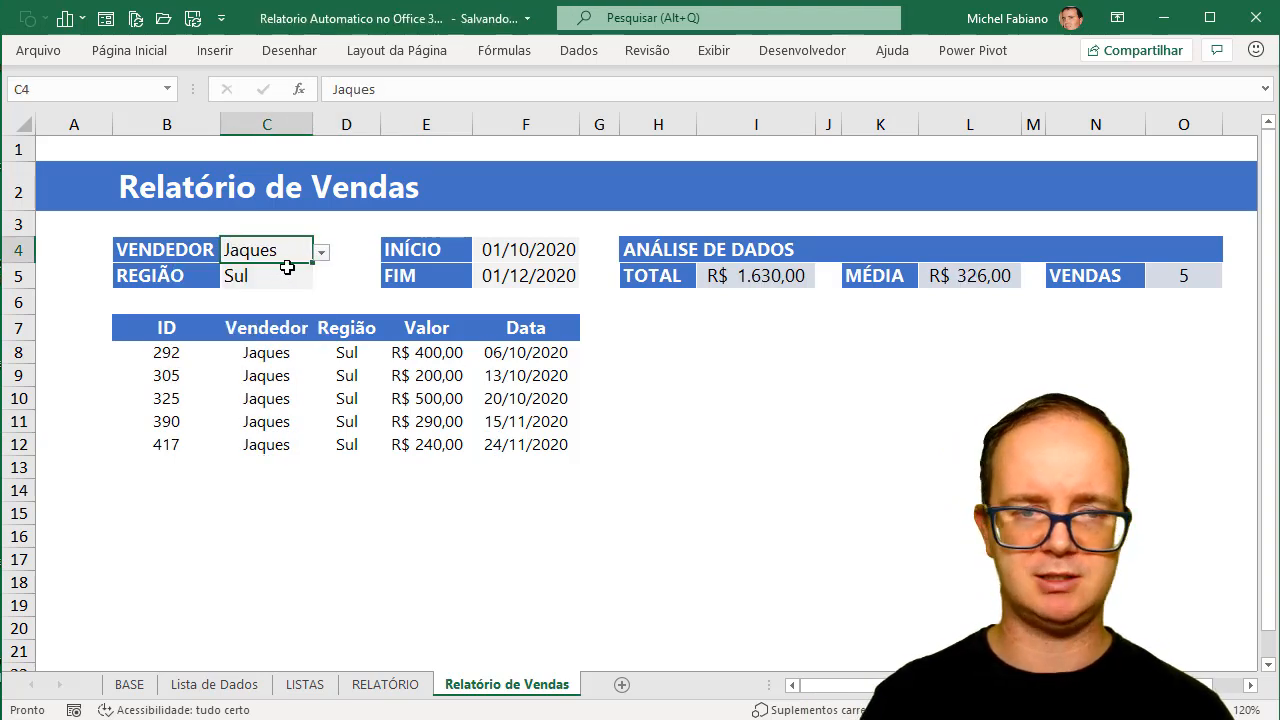
# - Test the REGIÃO selector C5 with Leste and leave it set to Norte
pyautogui.click(298, 270)
pyautogui.click(321, 278)
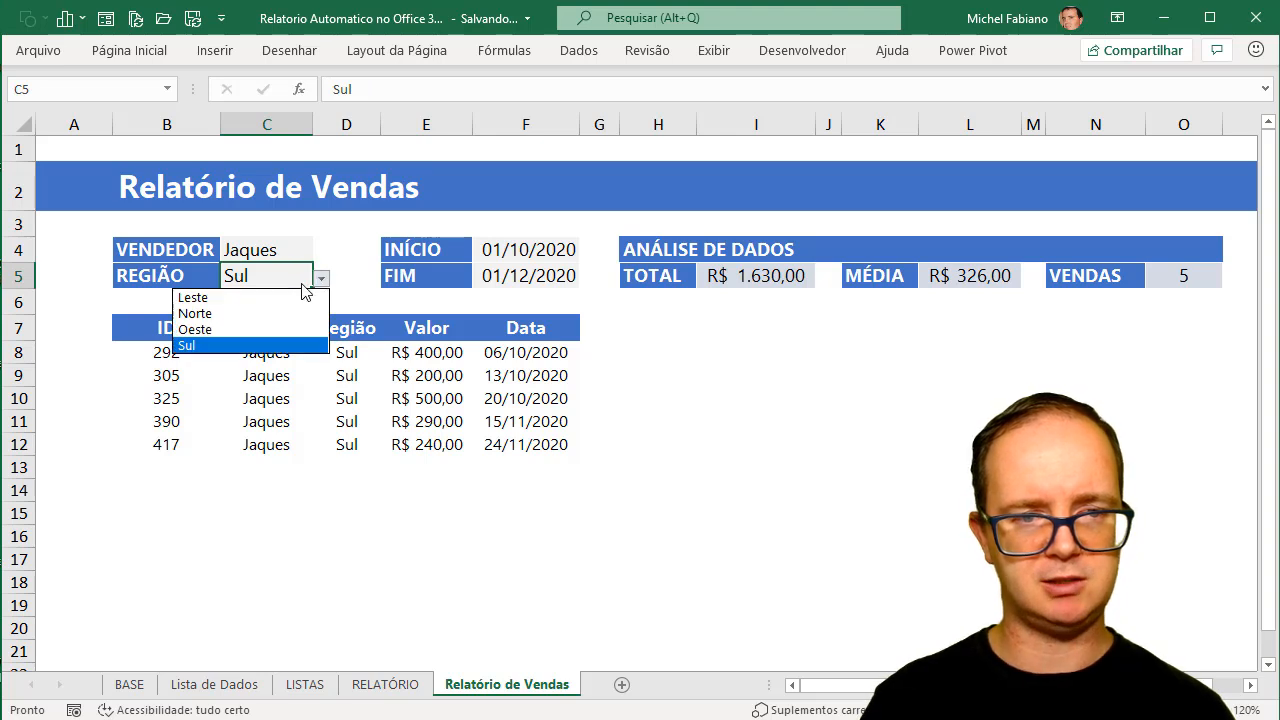
pyautogui.click(288, 299)
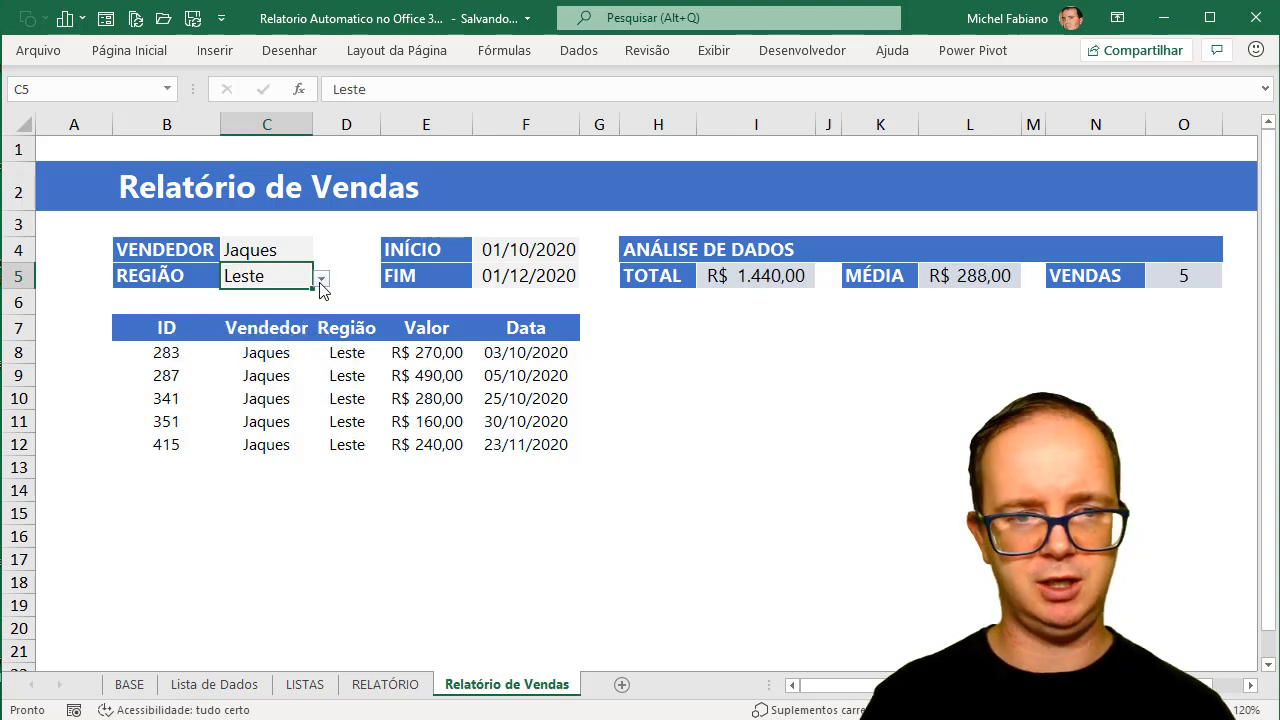
pyautogui.click(320, 280)
pyautogui.click(289, 313)
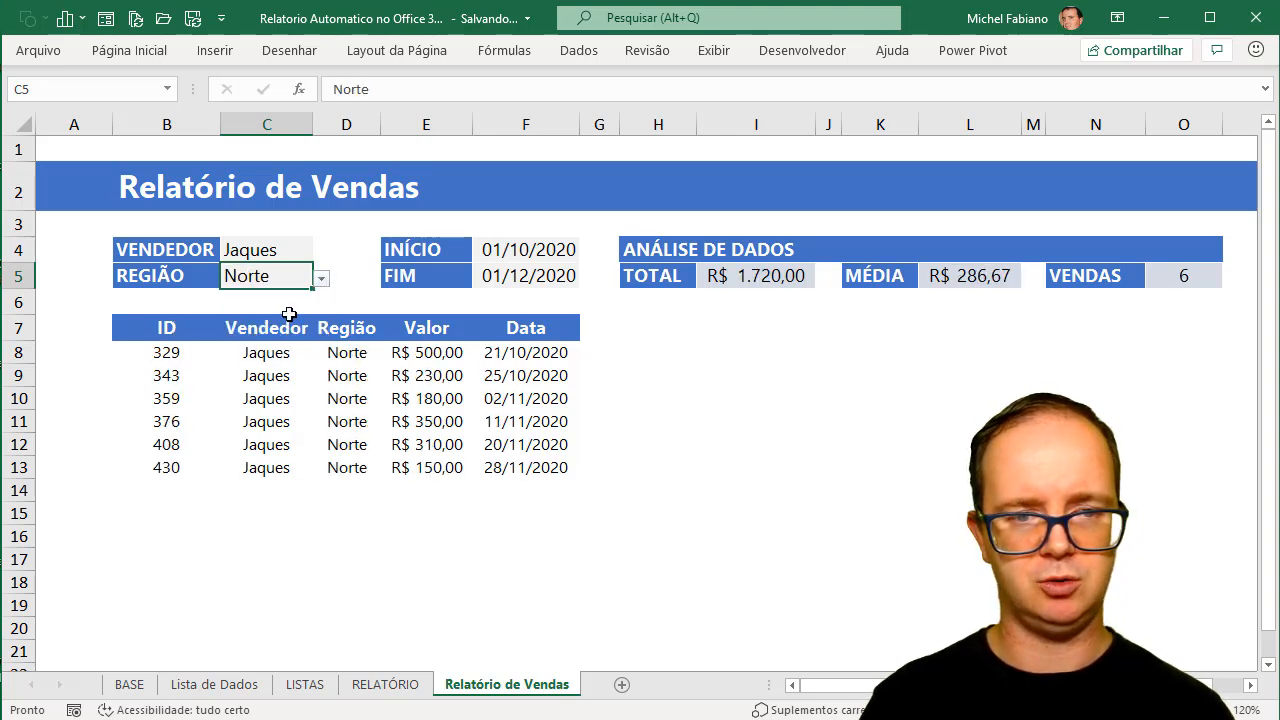
# - Check the filtered IDs and Valor amounts against the sales count, total and average in the analysis block
pyautogui.moveTo(177, 352); pyautogui.dragTo(168, 461)
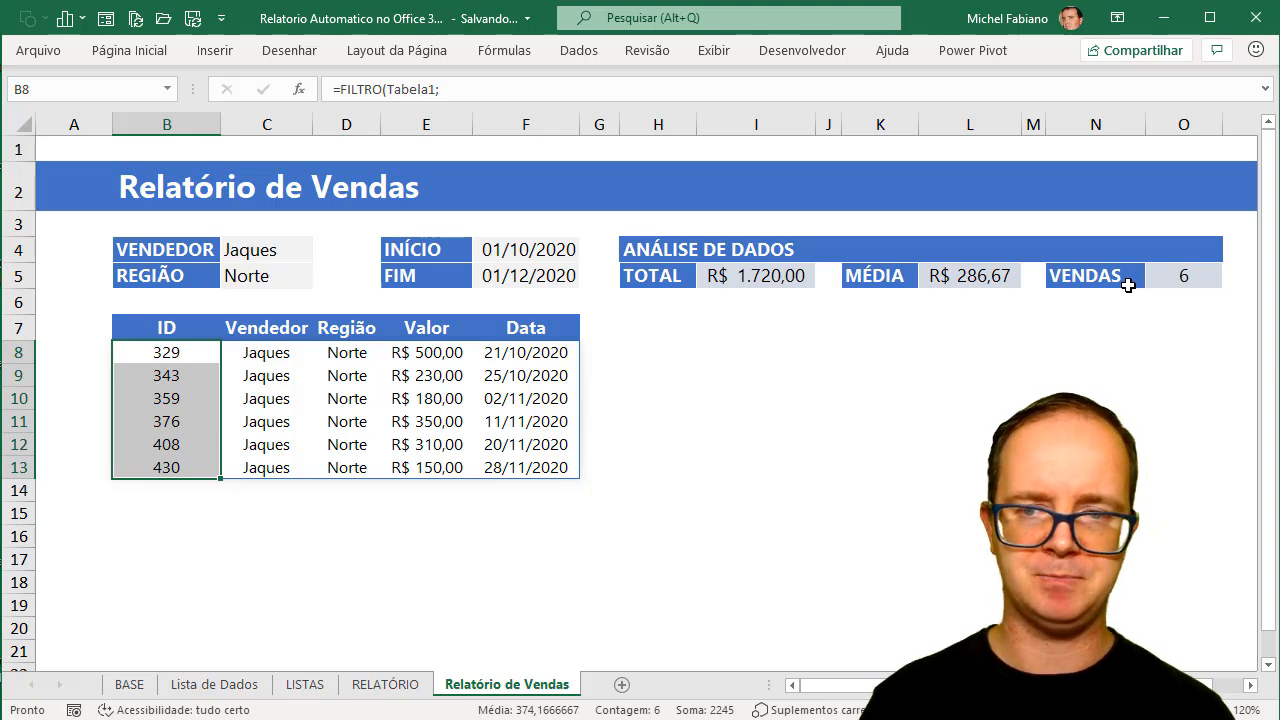
pyautogui.moveTo(448, 358); pyautogui.dragTo(450, 468)
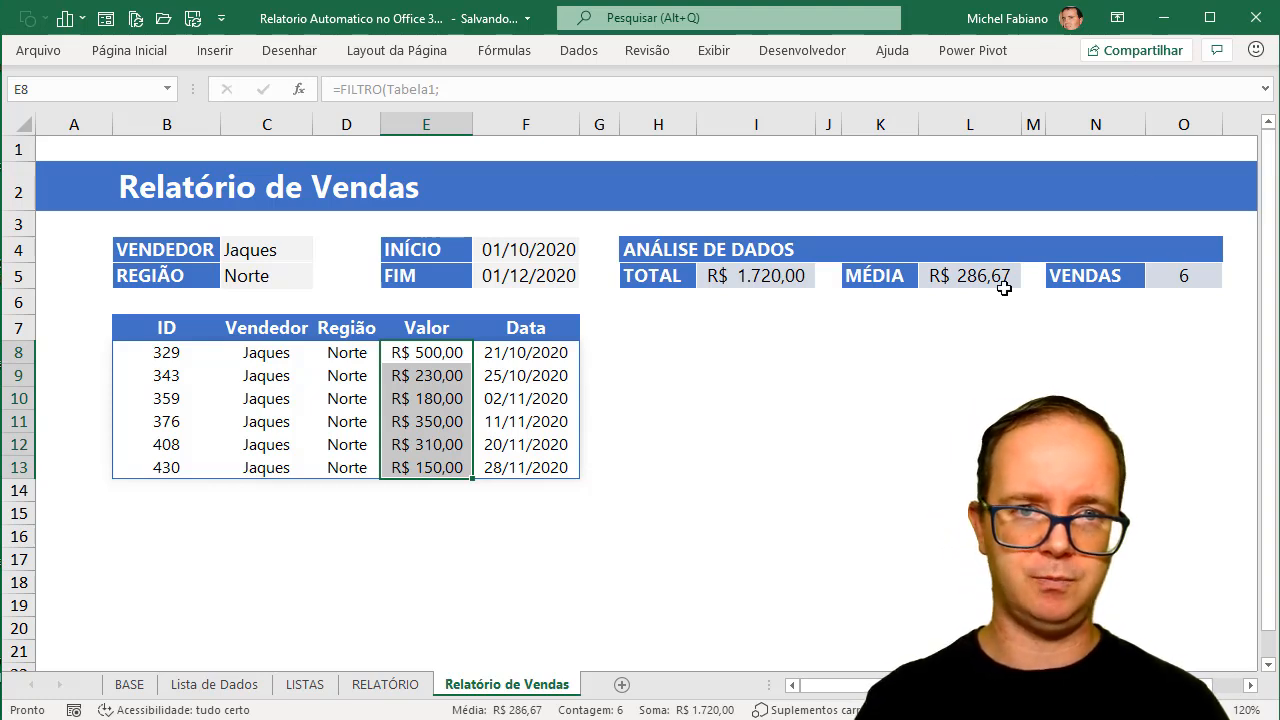
pyautogui.click(248, 250)
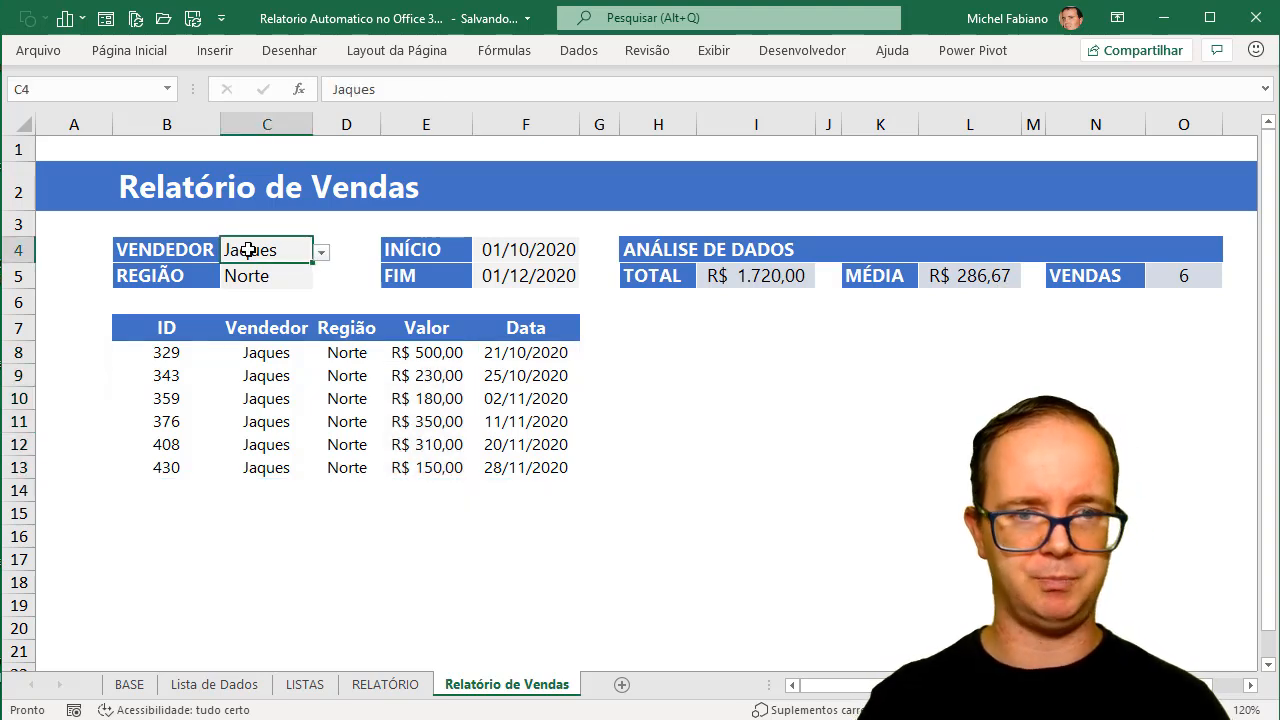
# - Add a new empty row at the end of the sales table on the BASE sheet
pyautogui.click(138, 688)
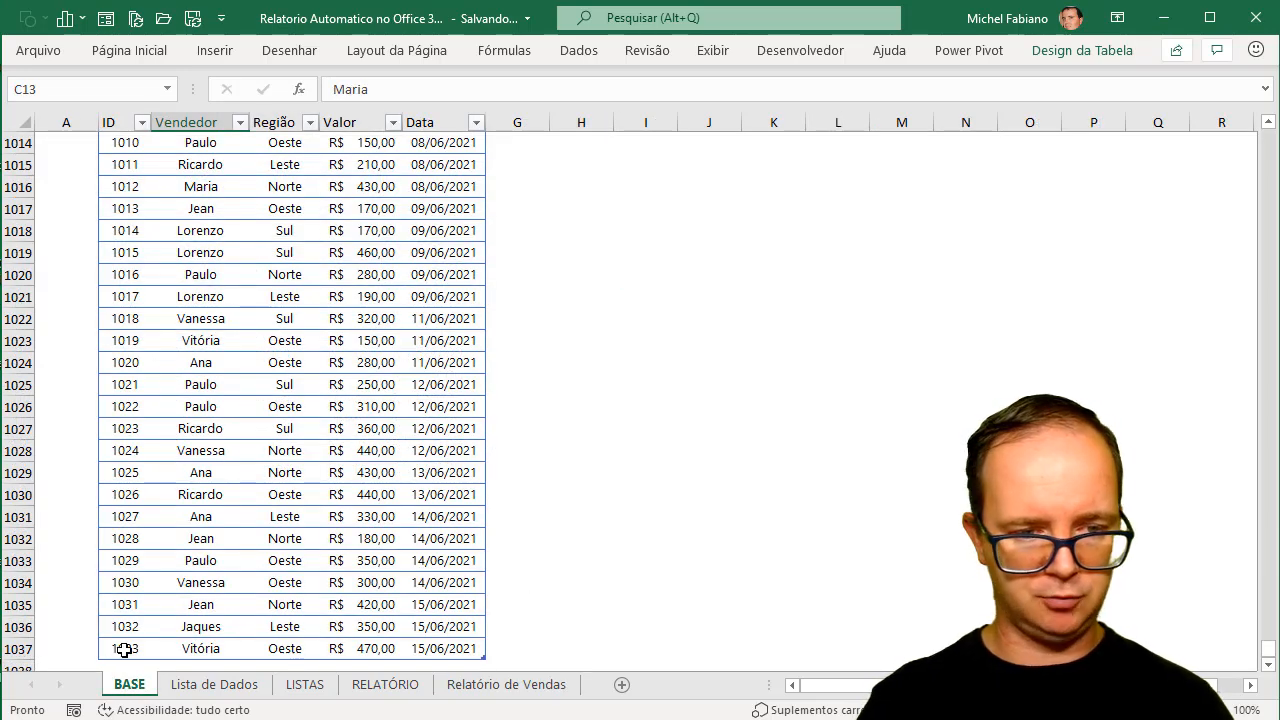
pyautogui.click(126, 649)
pyautogui.press('Tab')
pyautogui.press('Tab')
pyautogui.press('Tab')
pyautogui.press('Tab')
pyautogui.press('Tab')
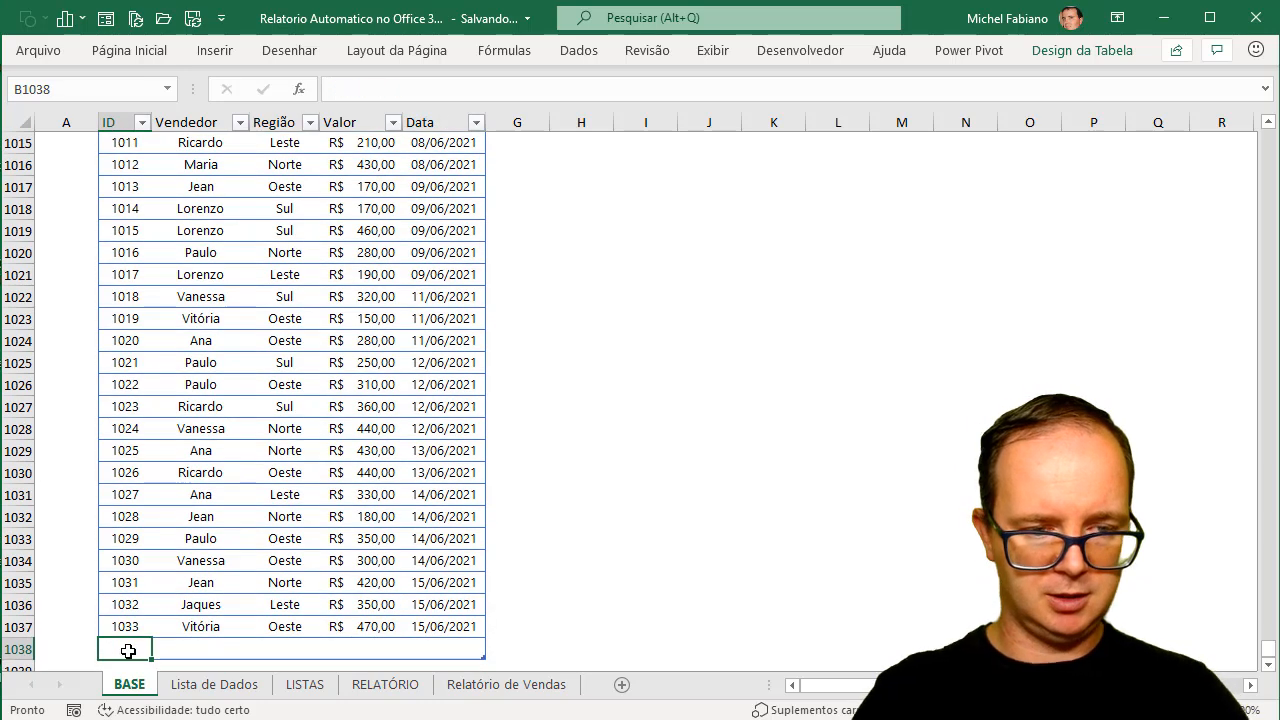
# - Enter the next sequential ID, a new seller's first name and the region Centro in the new row 1038
pyautogui.write('1034')
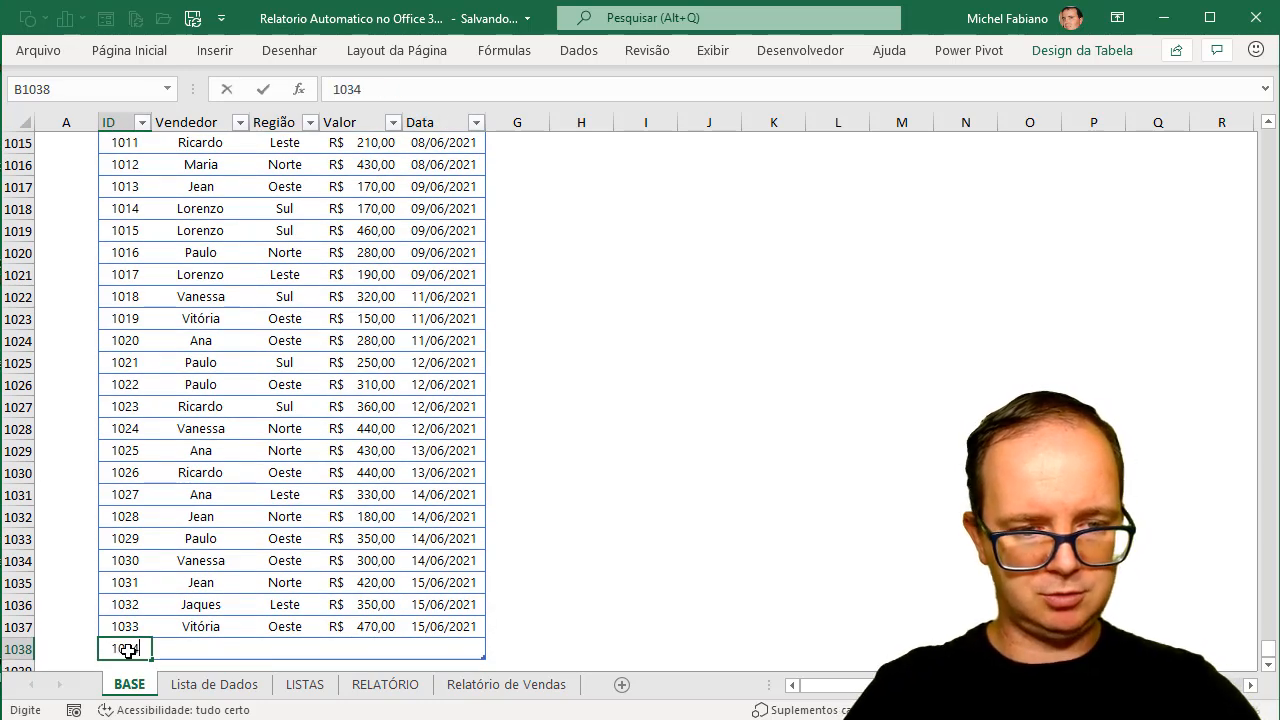
pyautogui.press('Tab')
pyautogui.write('Michel')
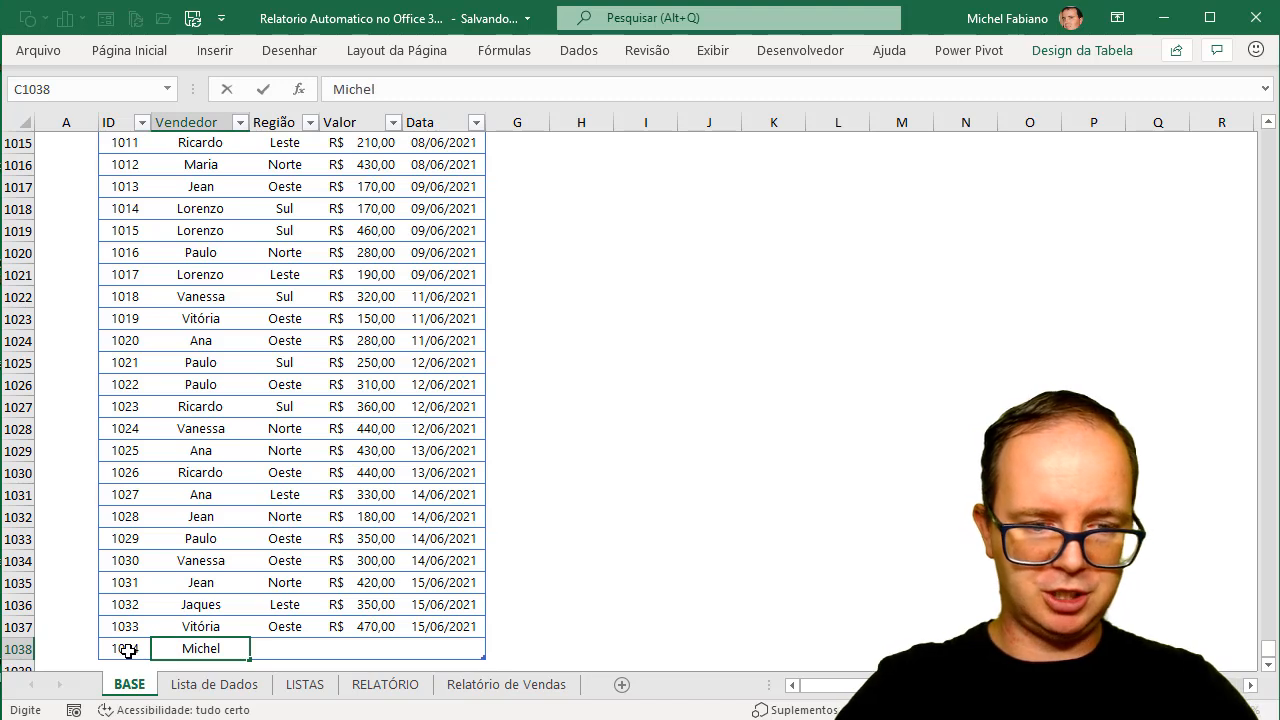
pyautogui.press('Tab')
pyautogui.write('C')
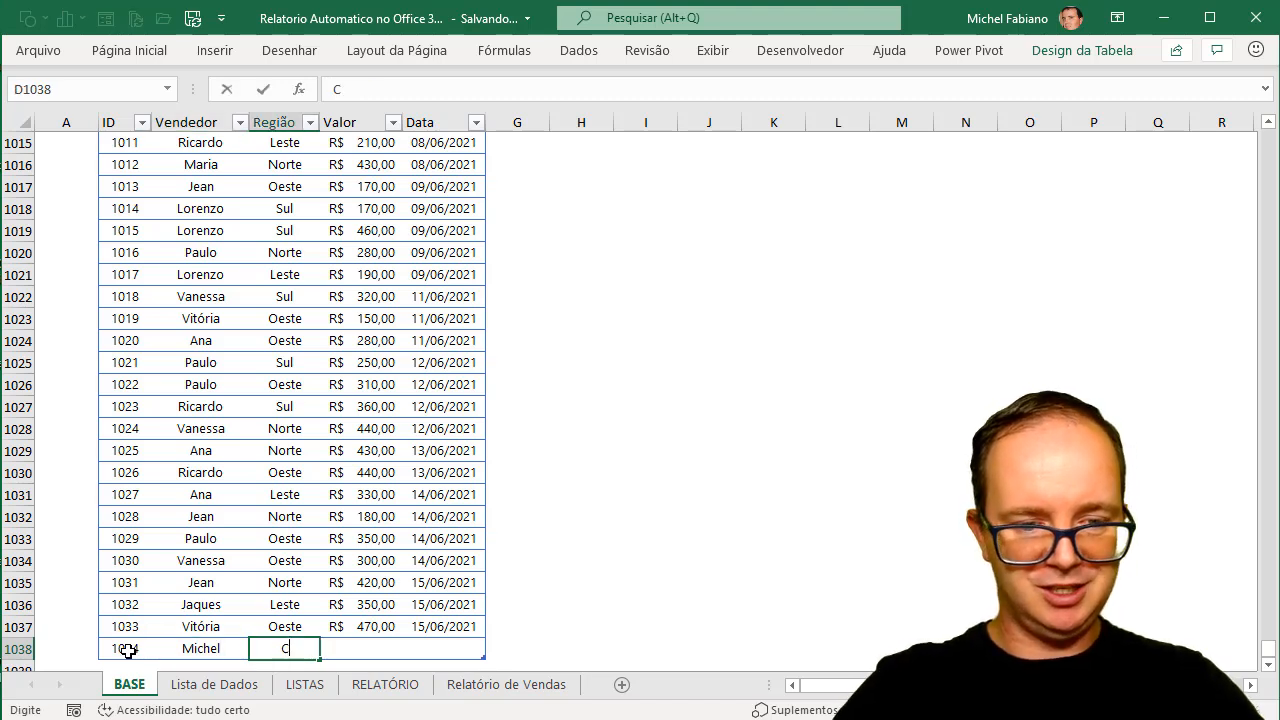
pyautogui.write('entro')
pyautogui.press('Tab')
# - Complete row 1038 with the value R$ 1.000,00 and the date 15-06-2021, and return to the Relatório de Vendas sheet
pyautogui.write('1')
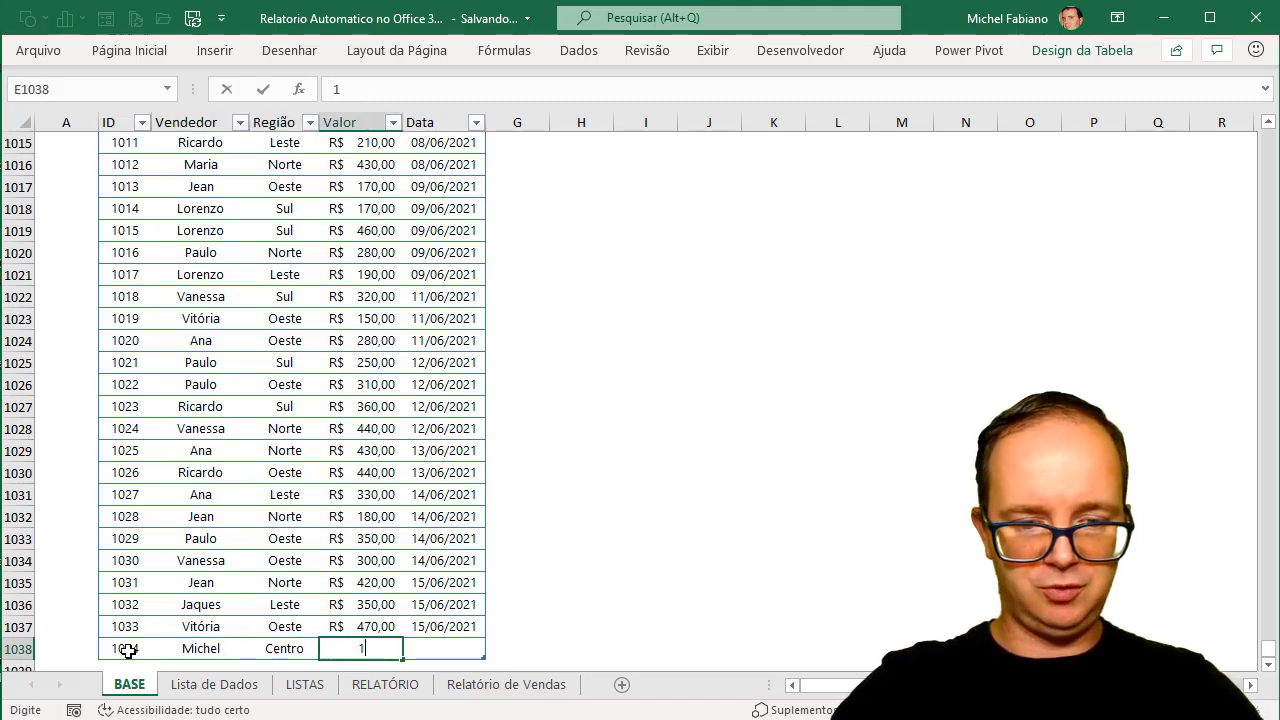
pyautogui.write('.00000')
pyautogui.press('Tab')
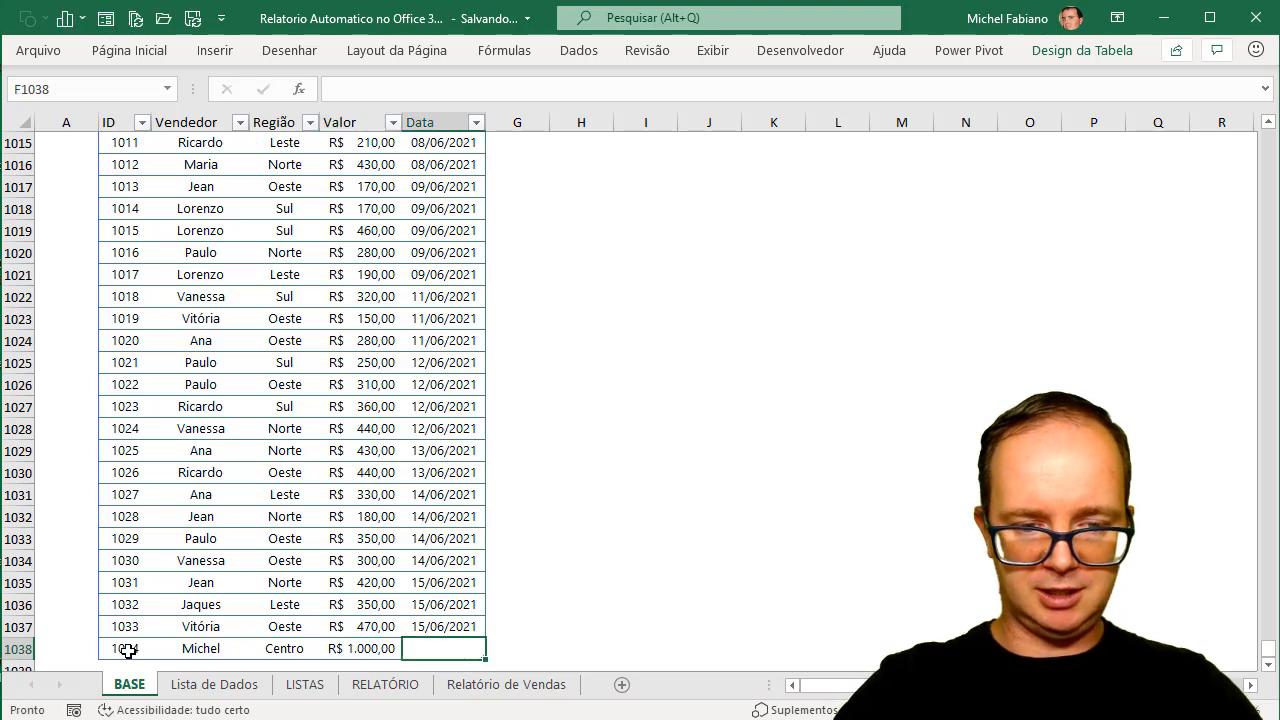
pyautogui.write('15-')
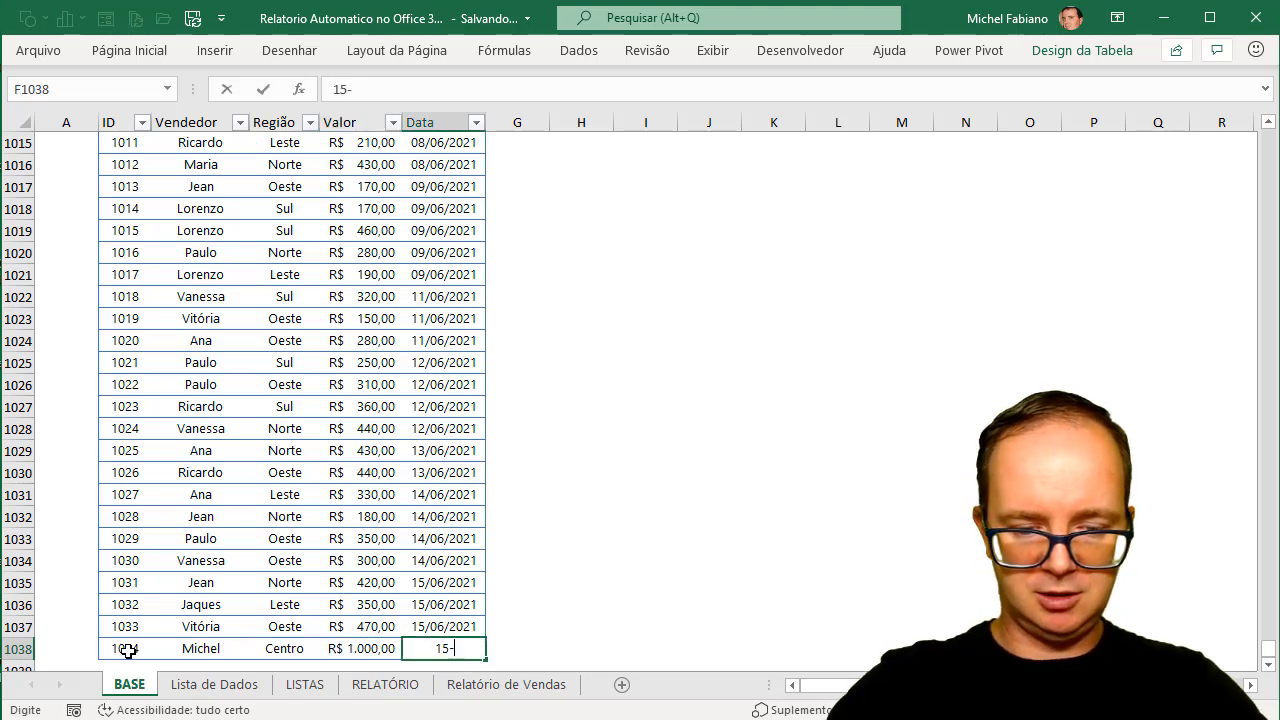
pyautogui.write('06-22')
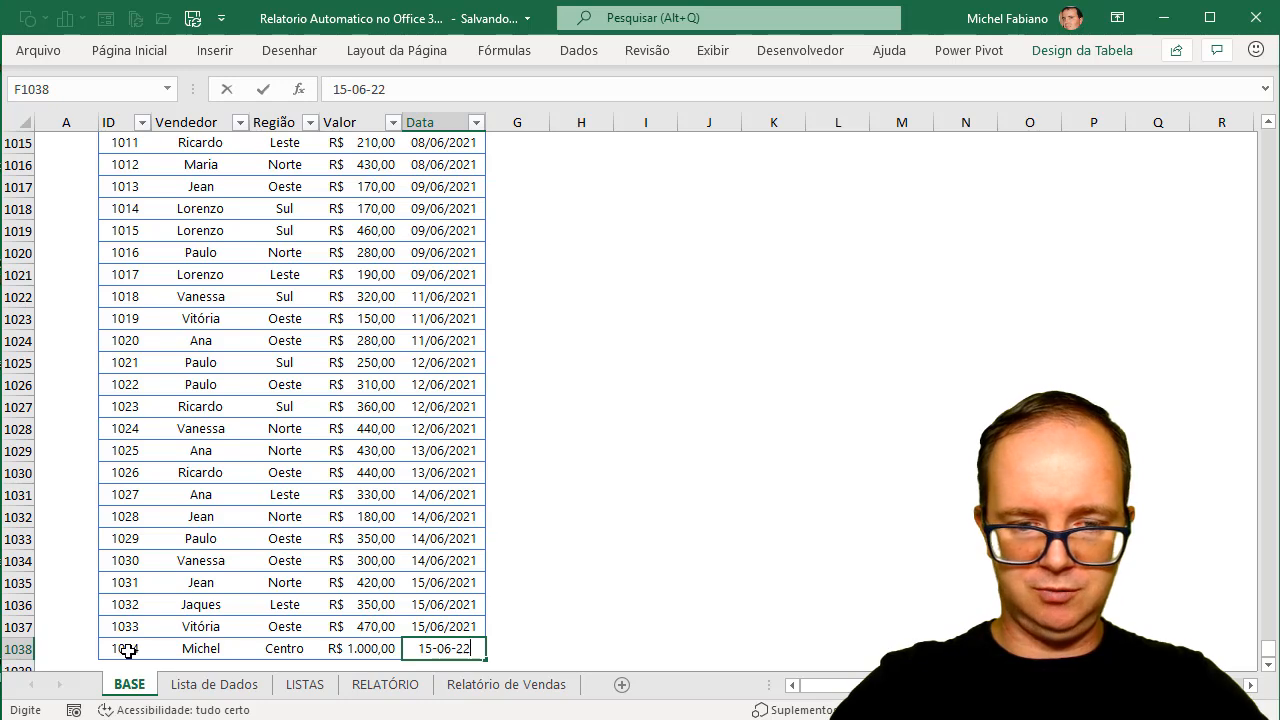
pyautogui.press('BackSpace')
pyautogui.write('021')
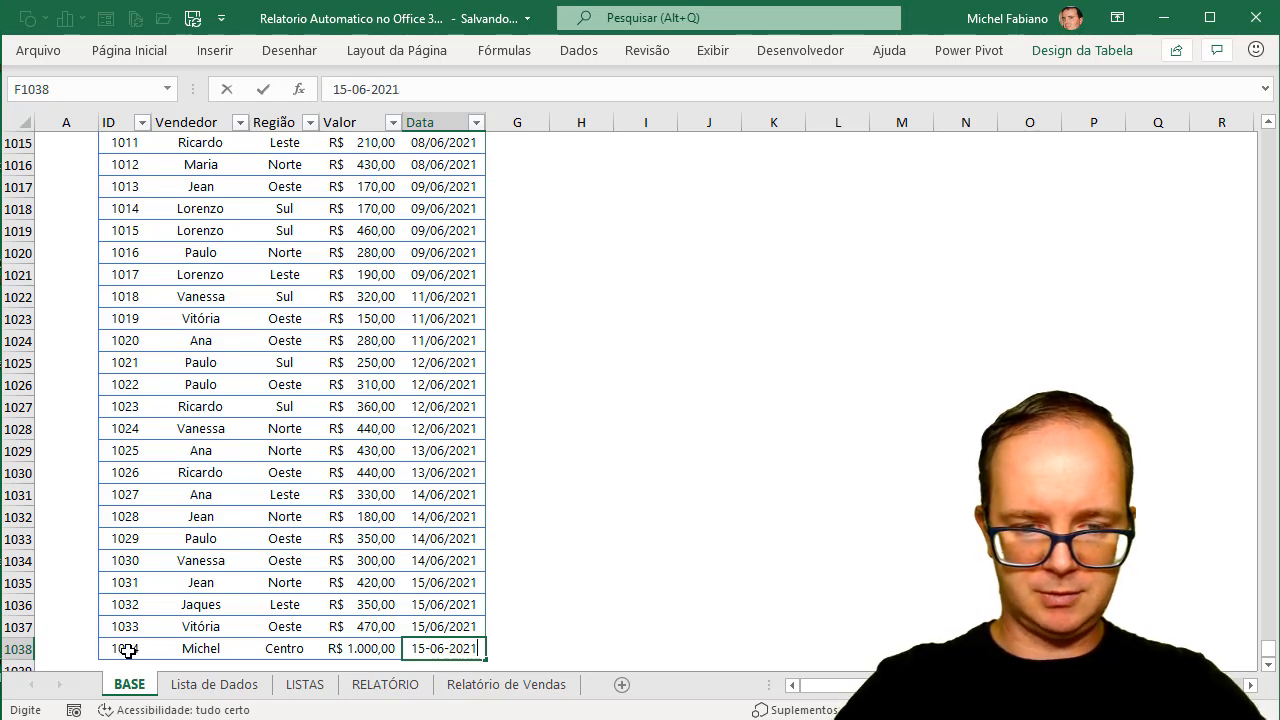
pyautogui.press('Return')
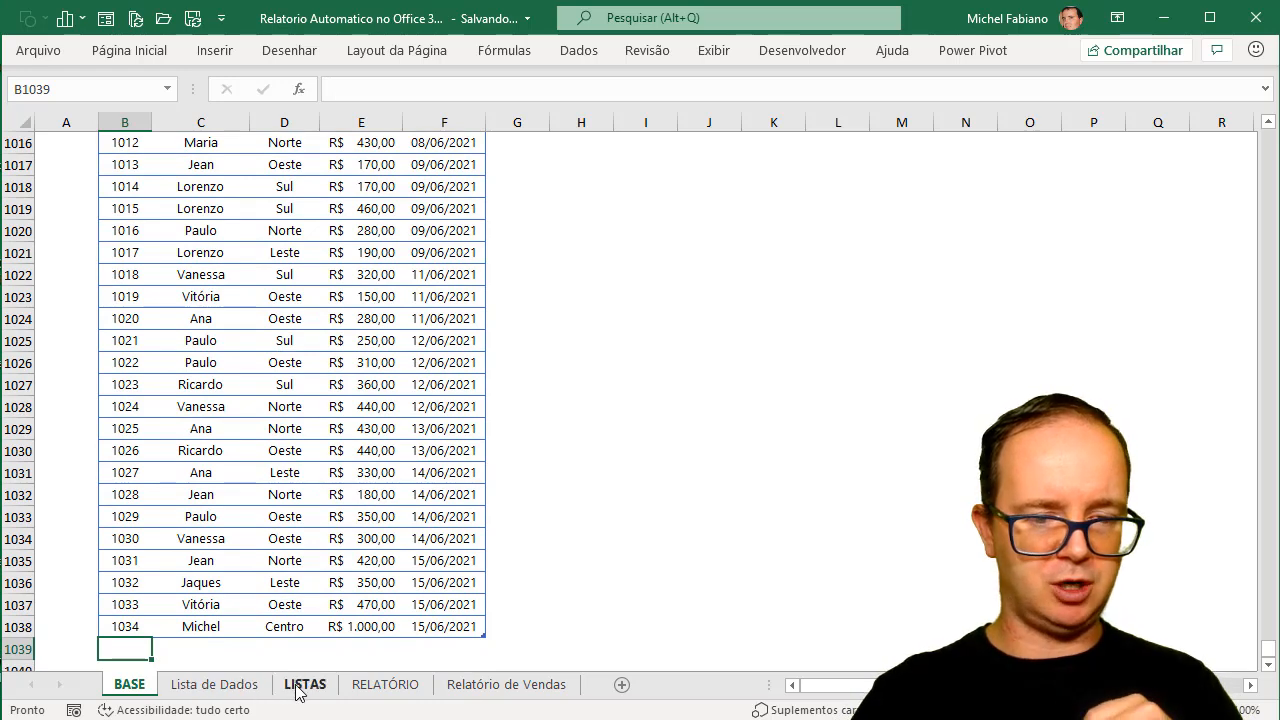
pyautogui.click(465, 688)
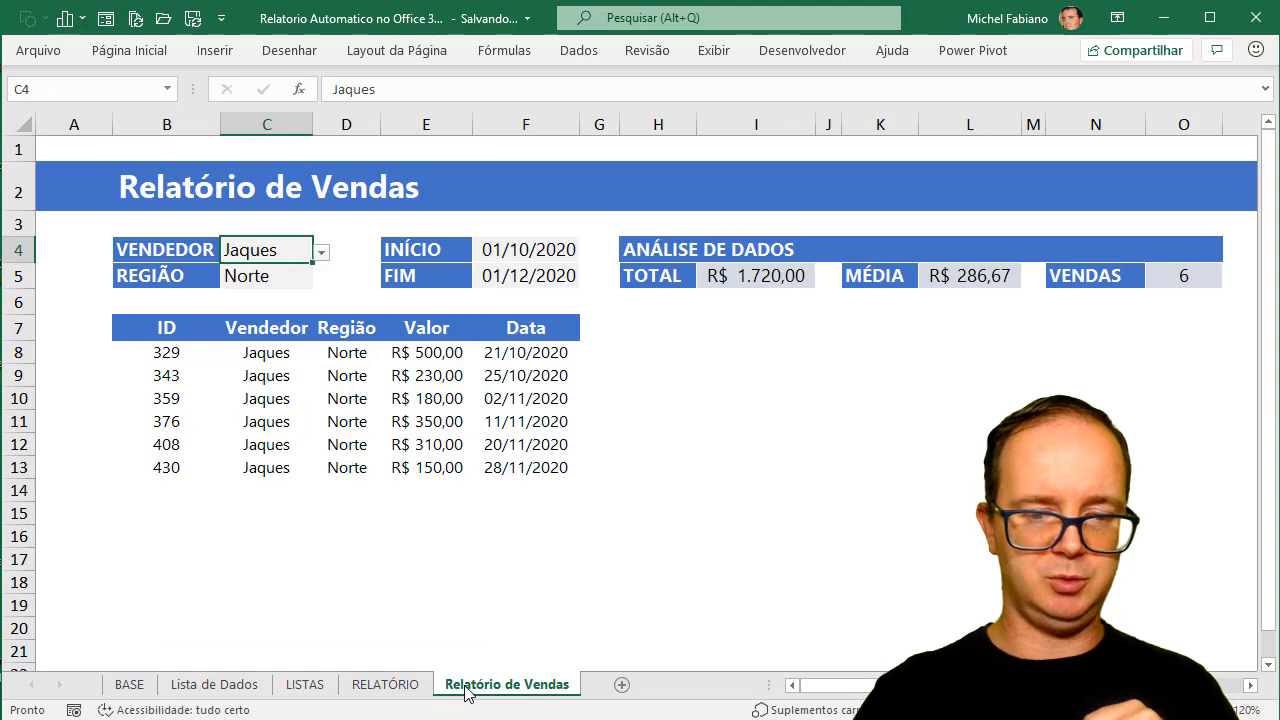
# - Filter the sales report by the seller of the newly added BASE record and the region Centro
pyautogui.click(322, 253)
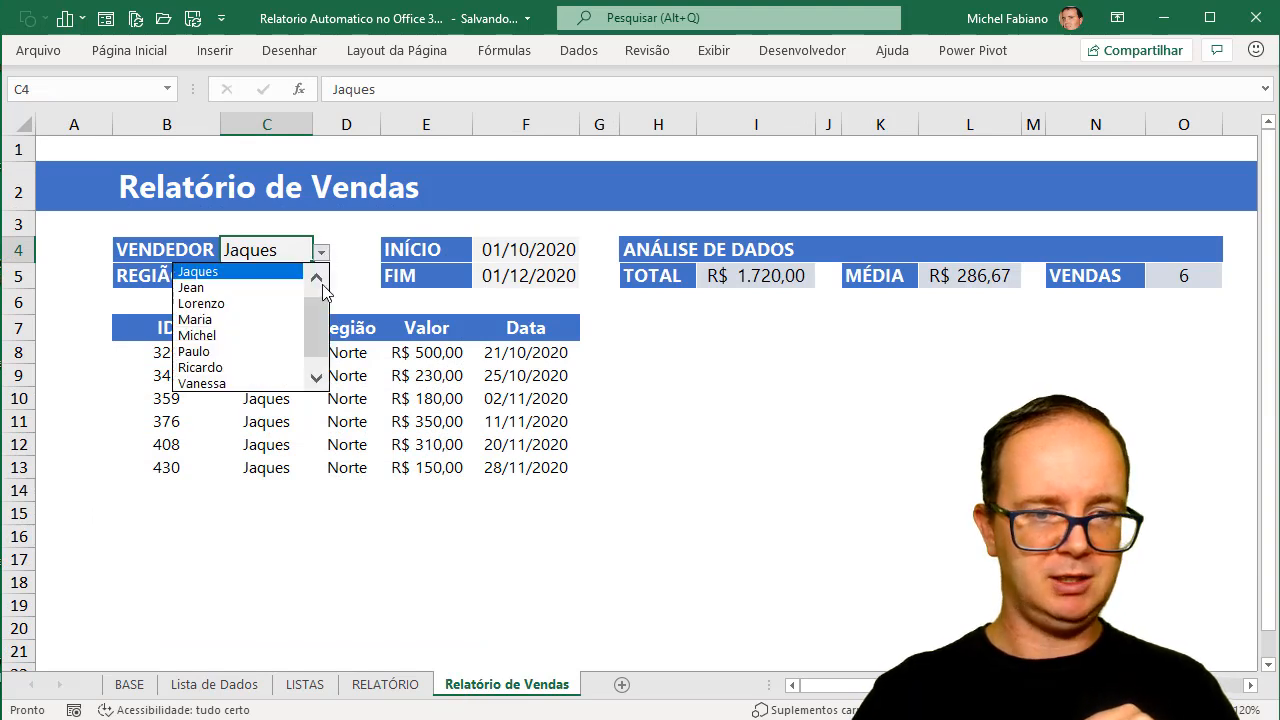
pyautogui.click(231, 336)
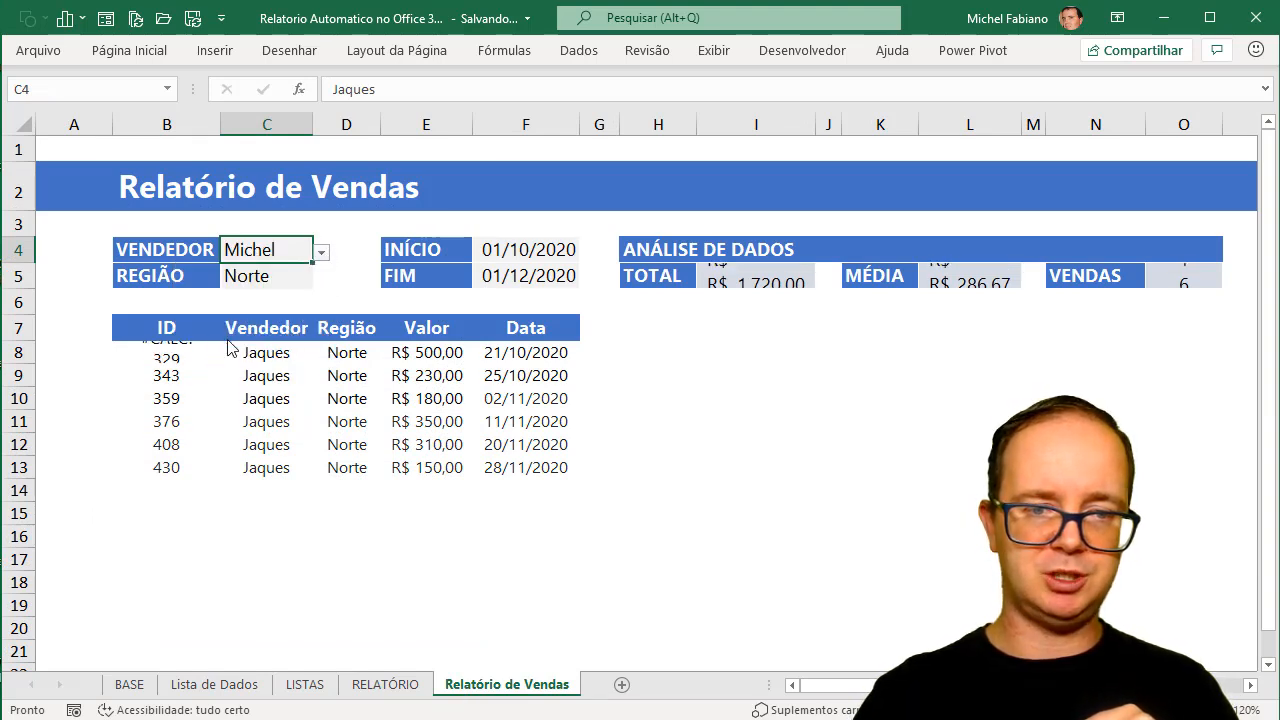
pyautogui.click(295, 276)
pyautogui.click(320, 281)
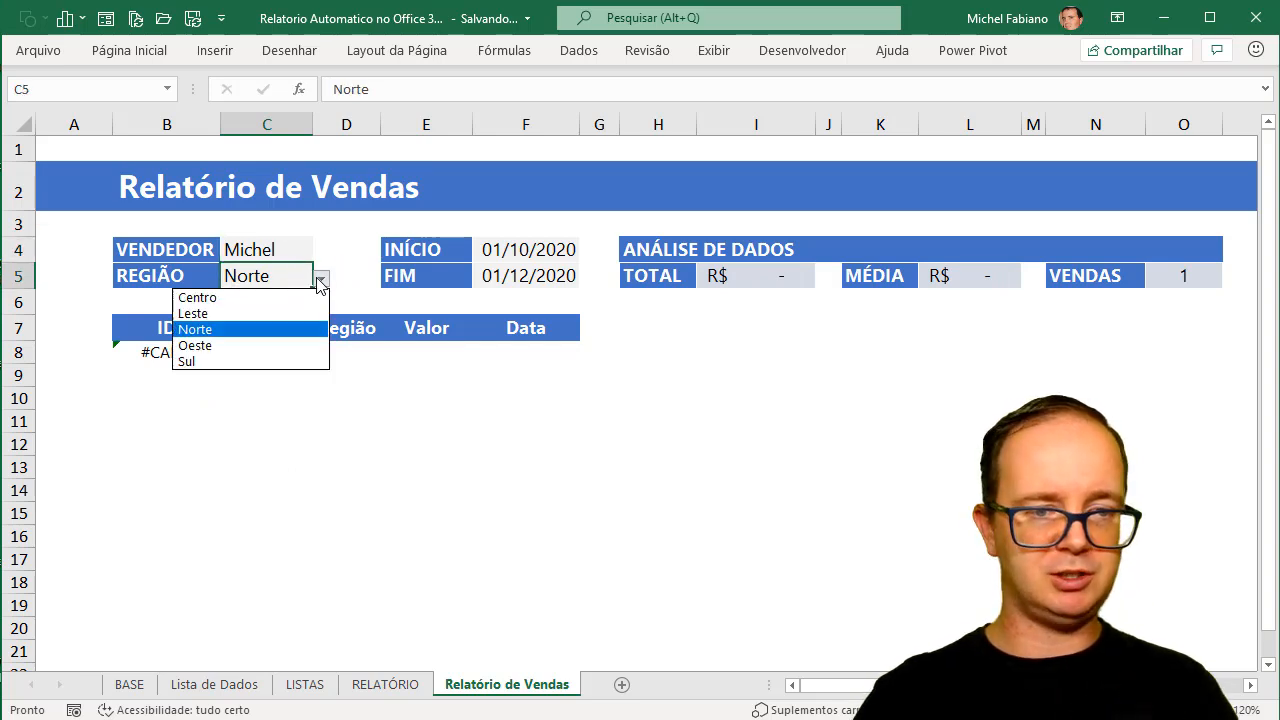
pyautogui.click(282, 297)
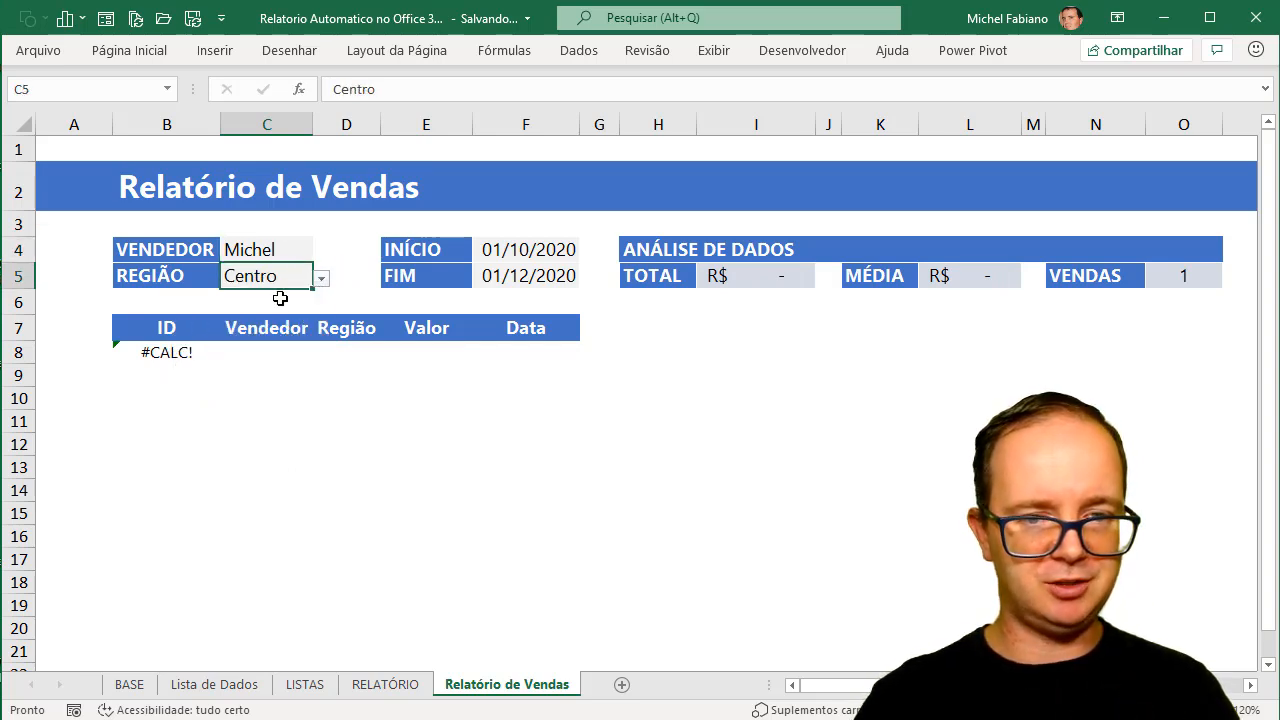
# - Set the report's FIM date to 01-12-2021 and autofit columns E and L to the Valor and MÉDIA amounts
pyautogui.click(524, 278)
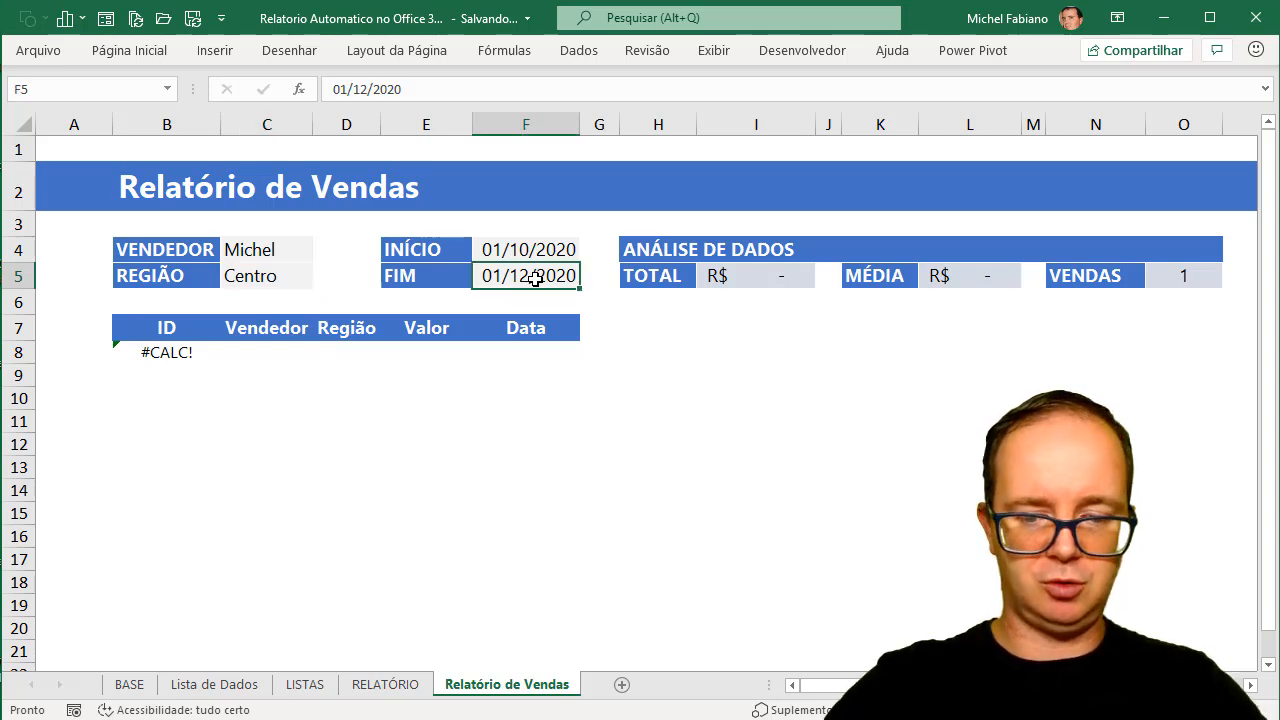
pyautogui.write('01')
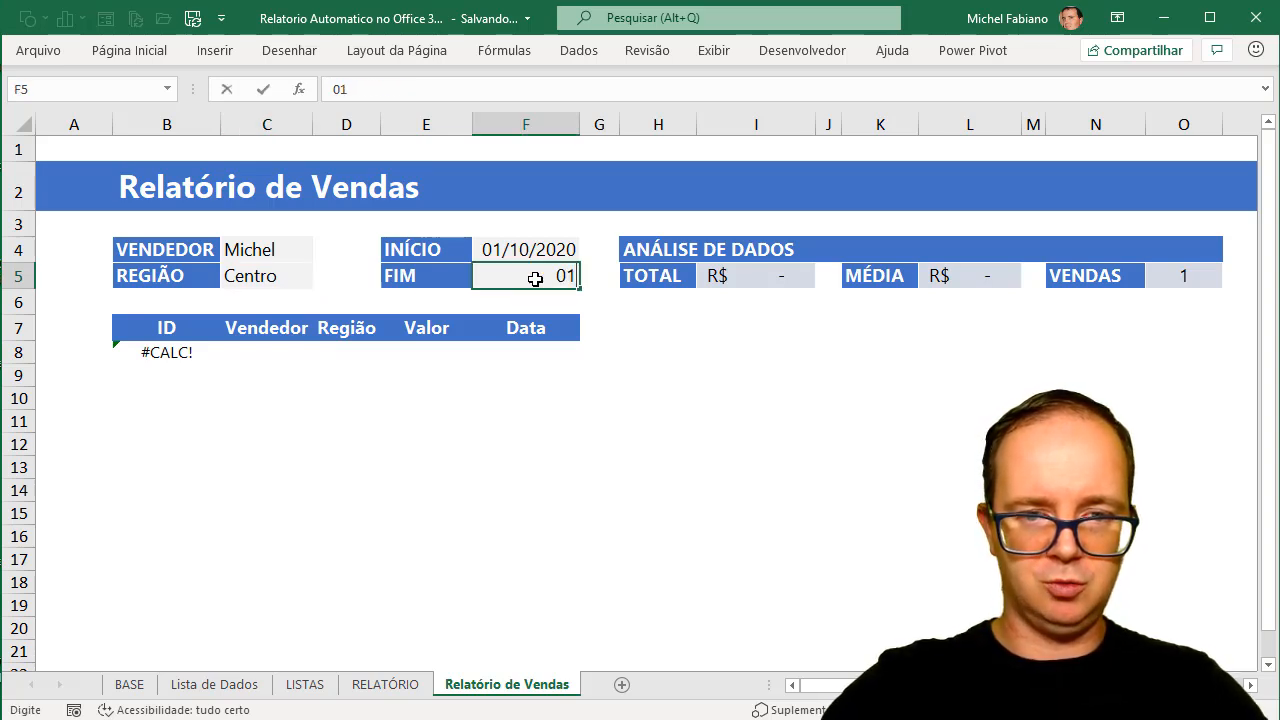
pyautogui.write('-12-2021')
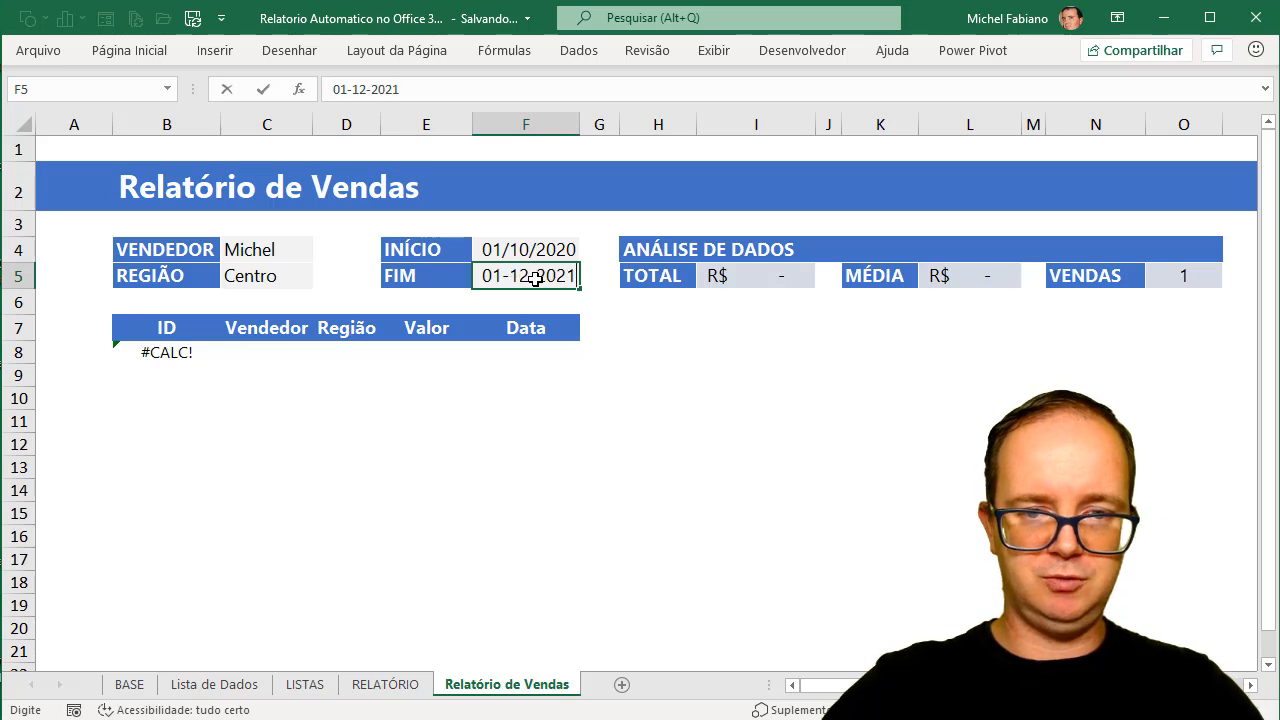
pyautogui.press('Tab')
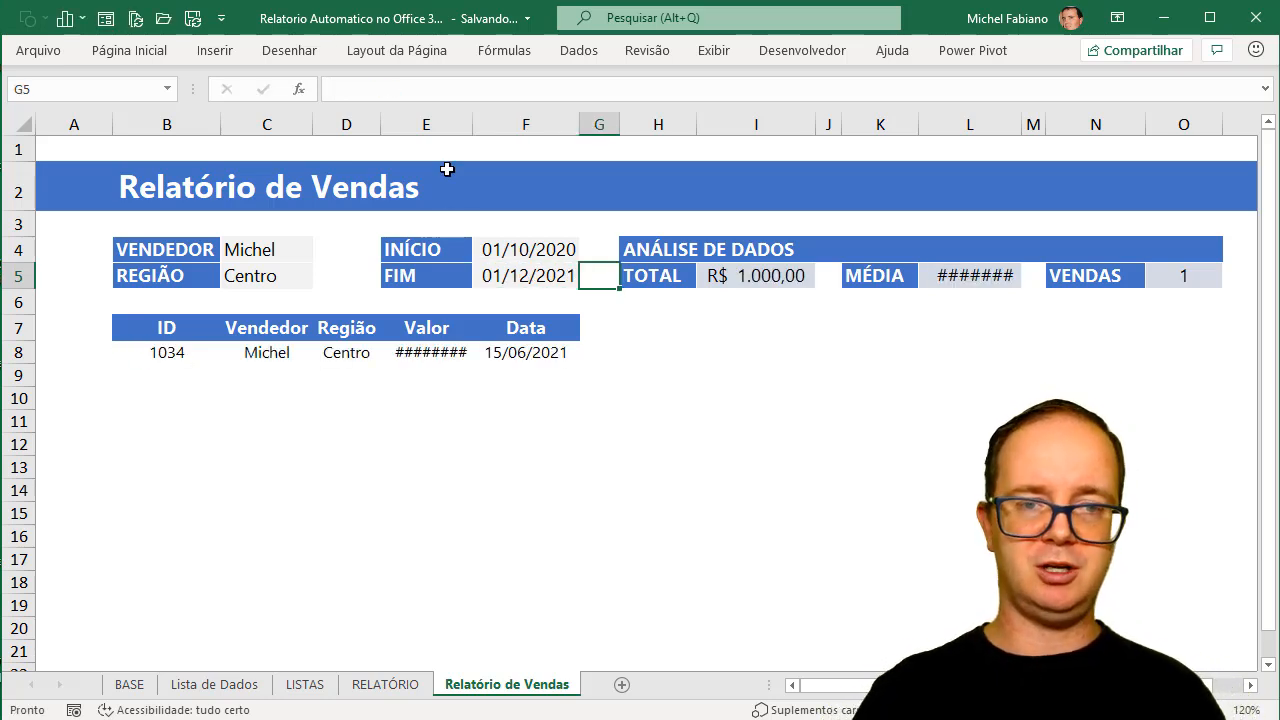
pyautogui.doubleClick(473, 124)
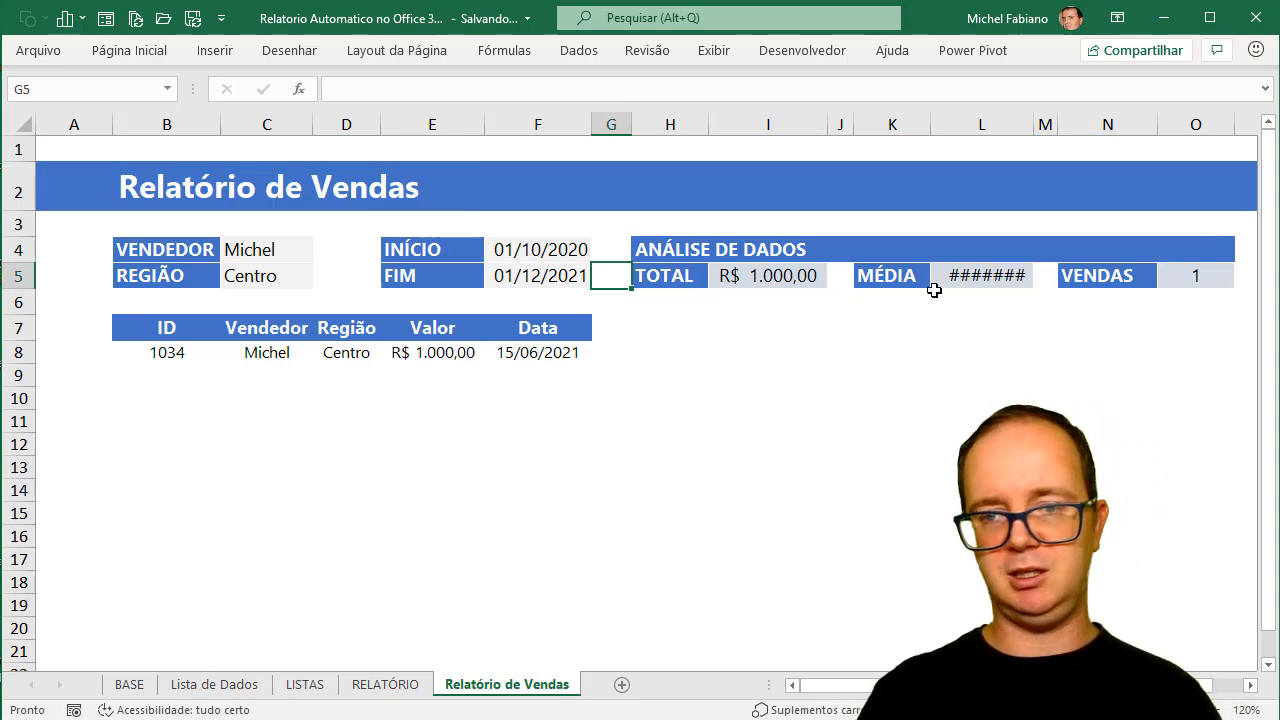
pyautogui.doubleClick(1034, 124)
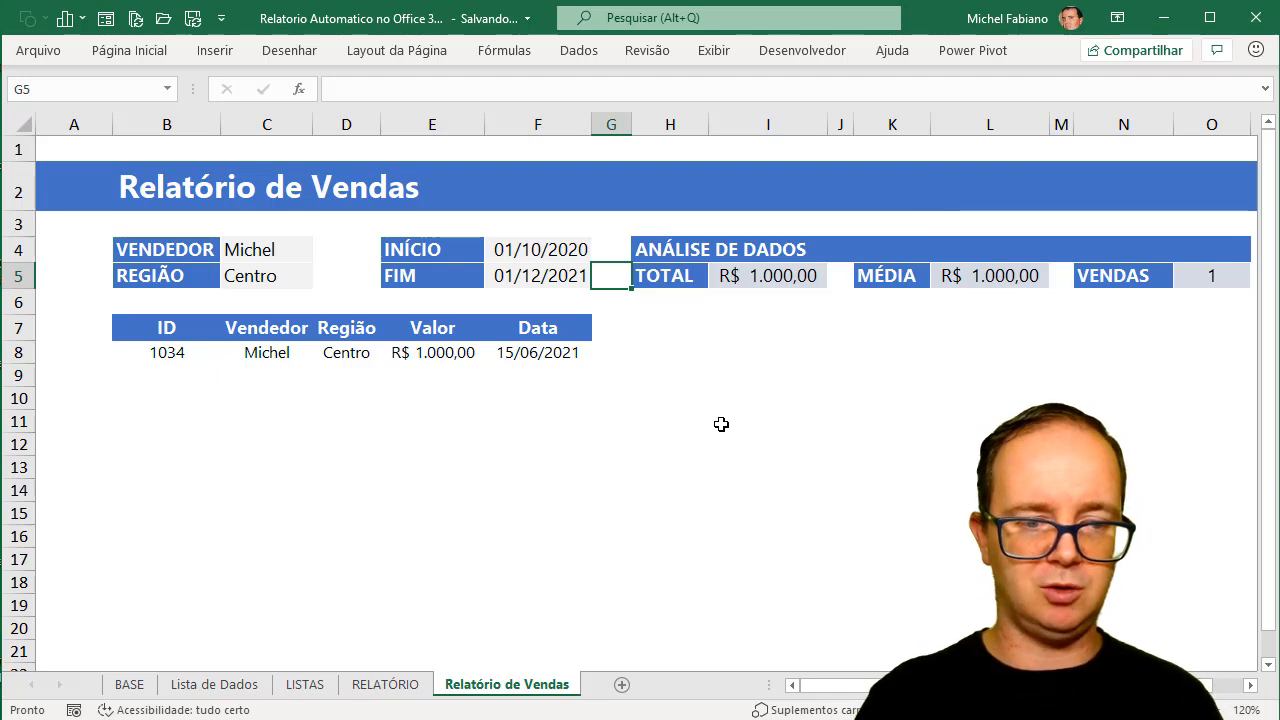
# - Check the new record at the end of the BASE table and narrow the empty column A on Relatório de Vendas to under half its width
pyautogui.click(128, 684)
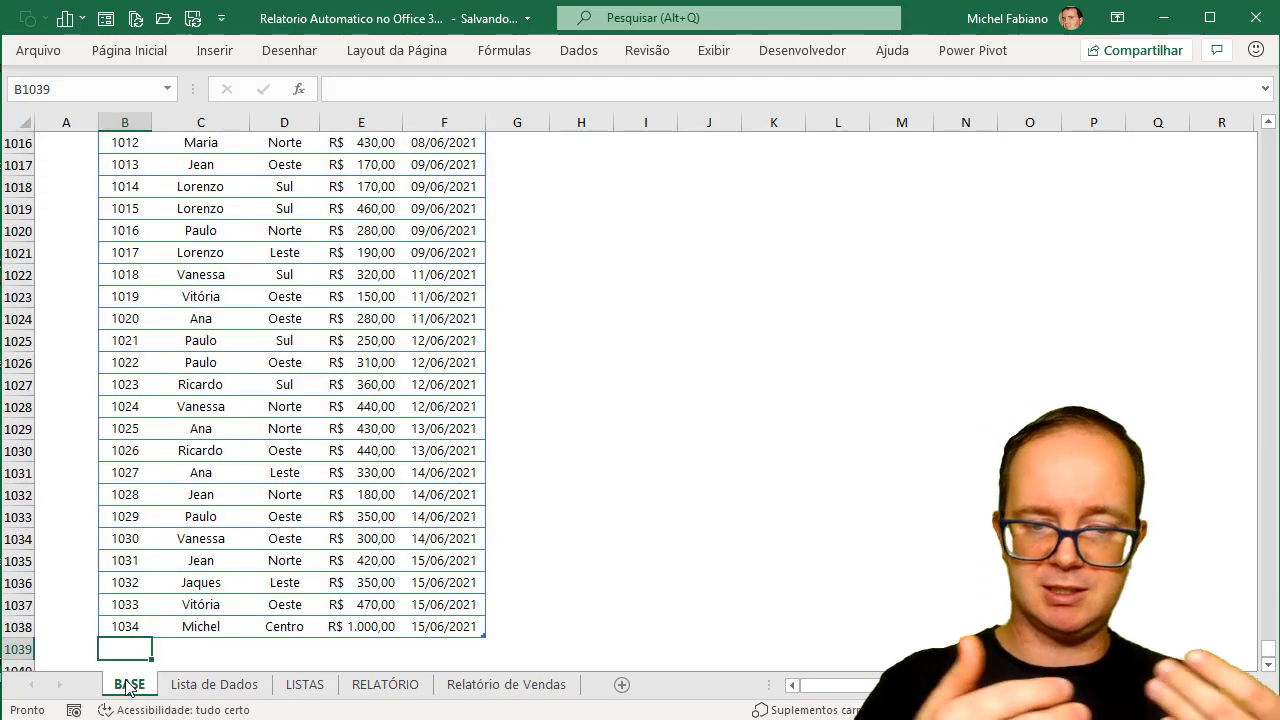
pyautogui.click(486, 684)
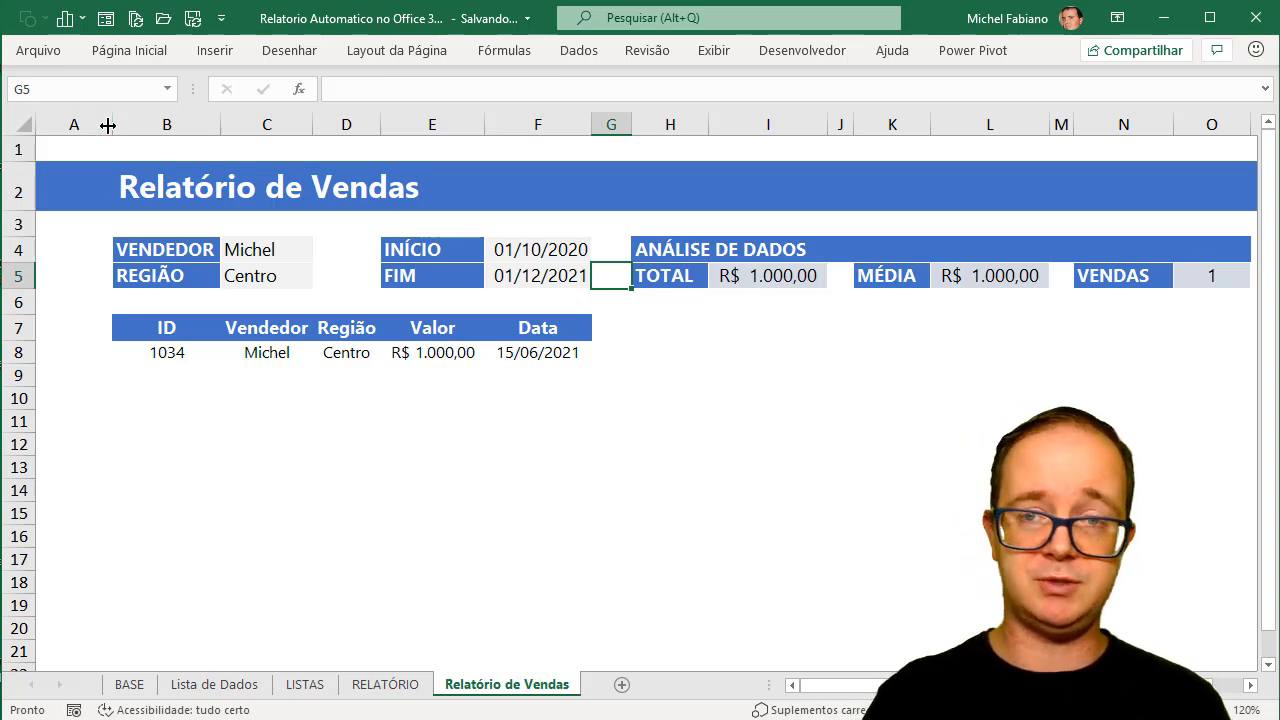
pyautogui.moveTo(112, 120); pyautogui.dragTo(65, 119)
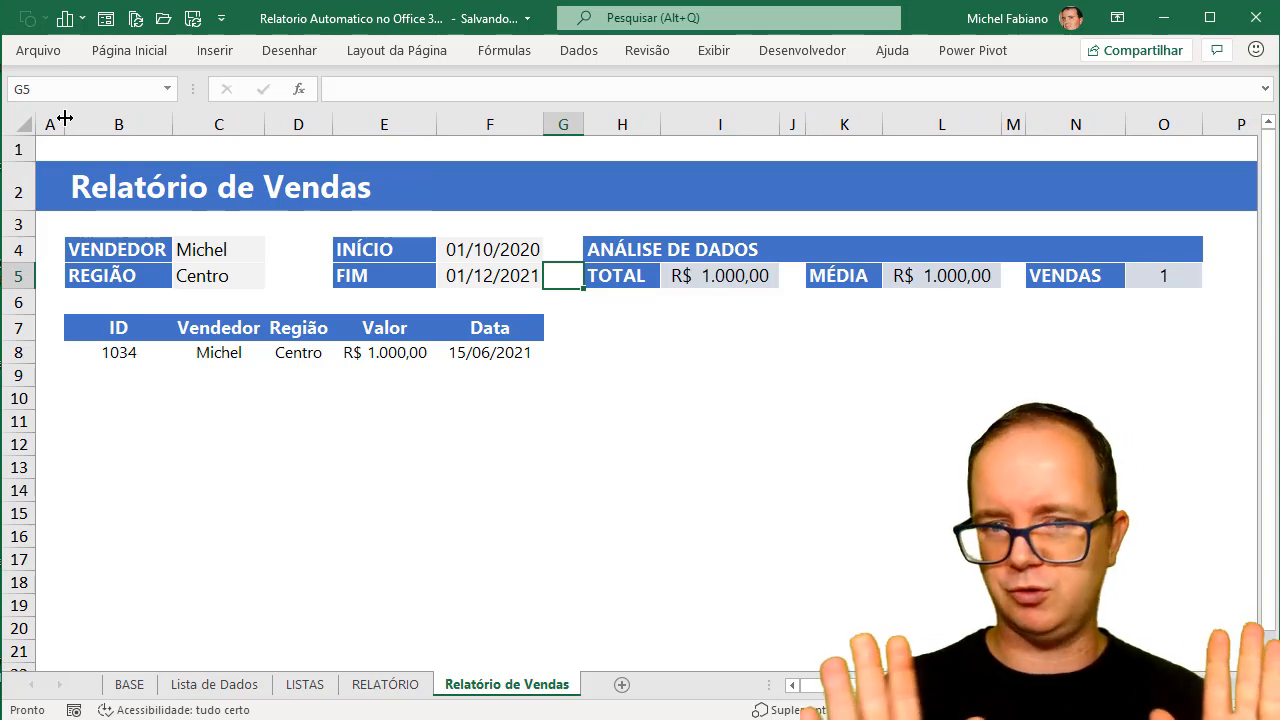